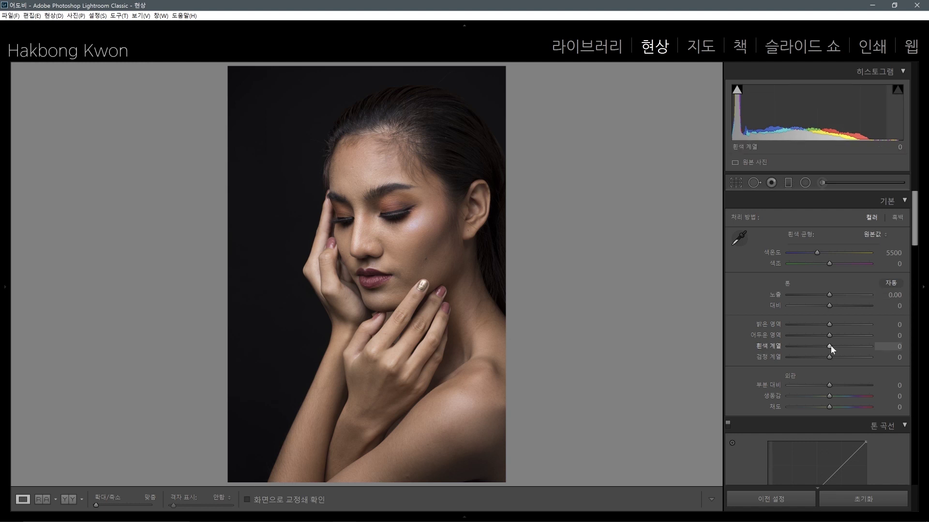
Step: Raise Exposure to +0.71 and Whites to +28, using the Alt clipping preview to avoid clipped highlights
drag(830, 294, 835, 294)
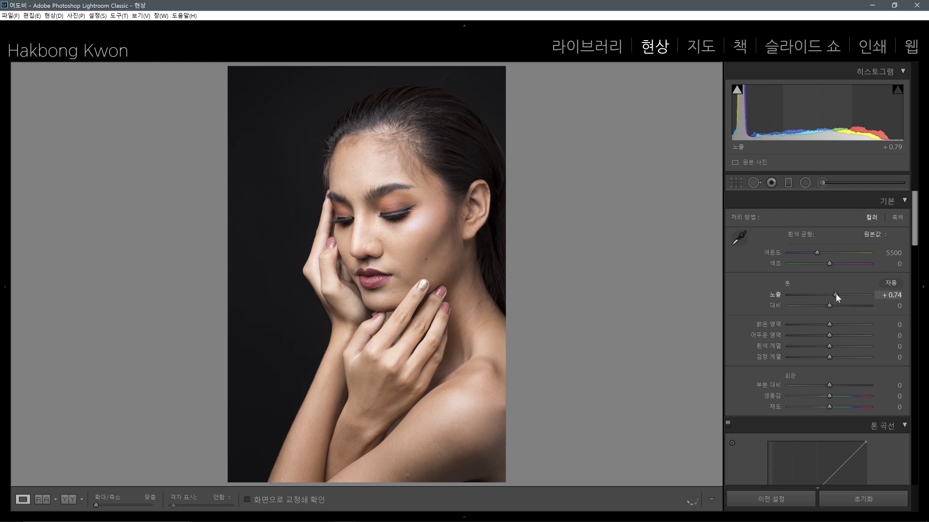
key(alt)
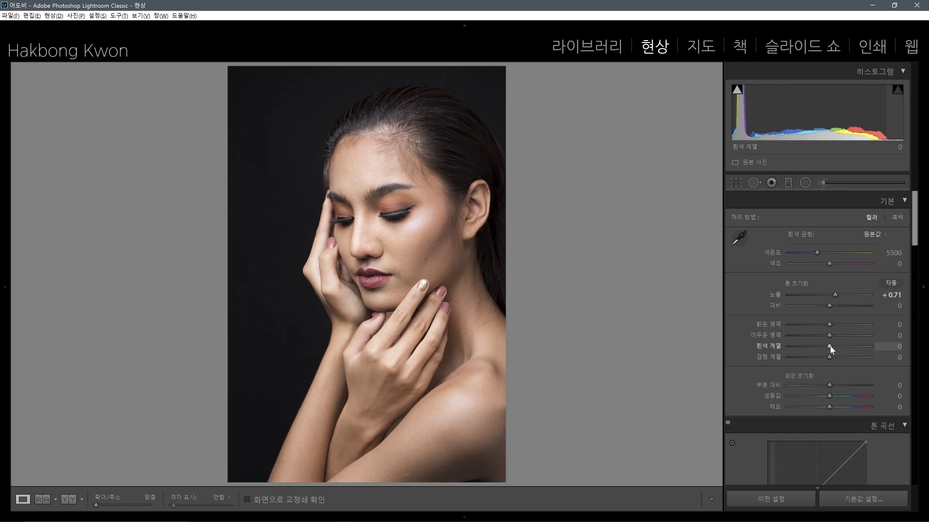
drag(829, 346, 871, 344)
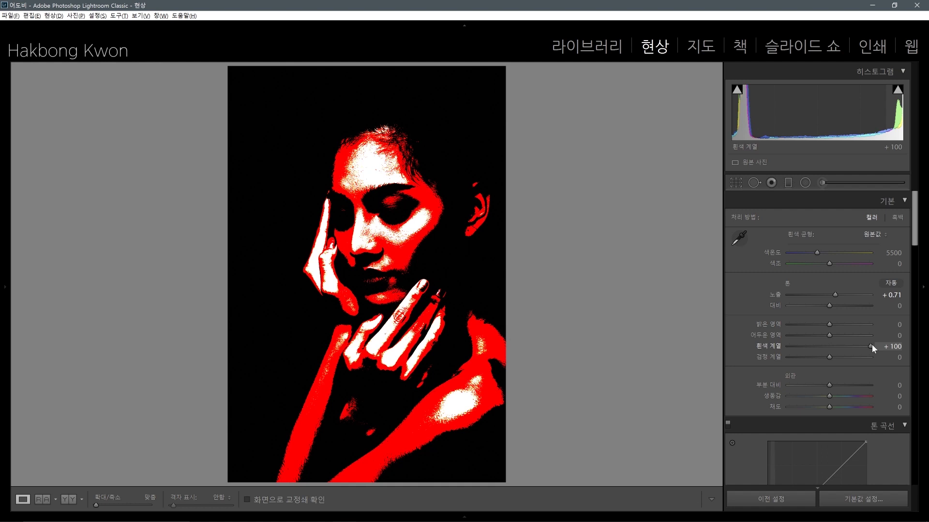
drag(867, 345, 846, 345)
scroll(846, 345, up, 15)
scroll(841, 346, down, 4)
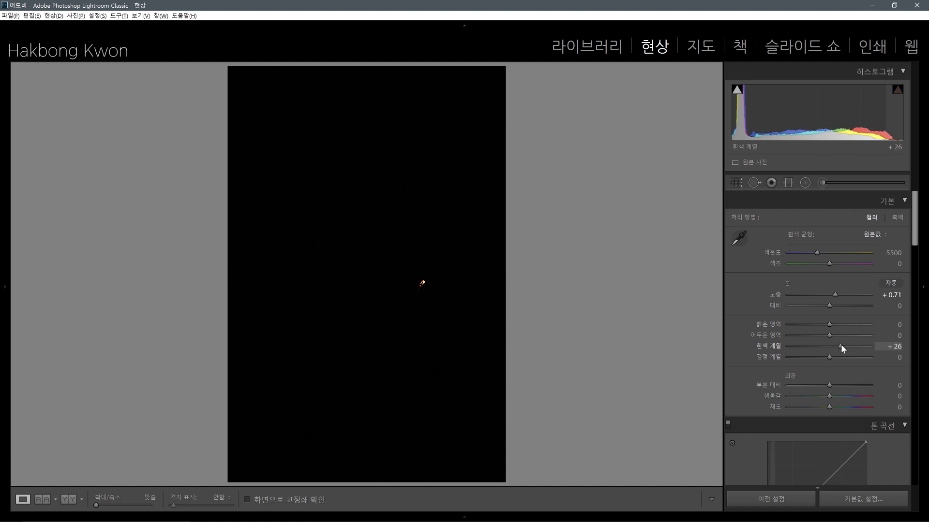
drag(840, 345, 841, 345)
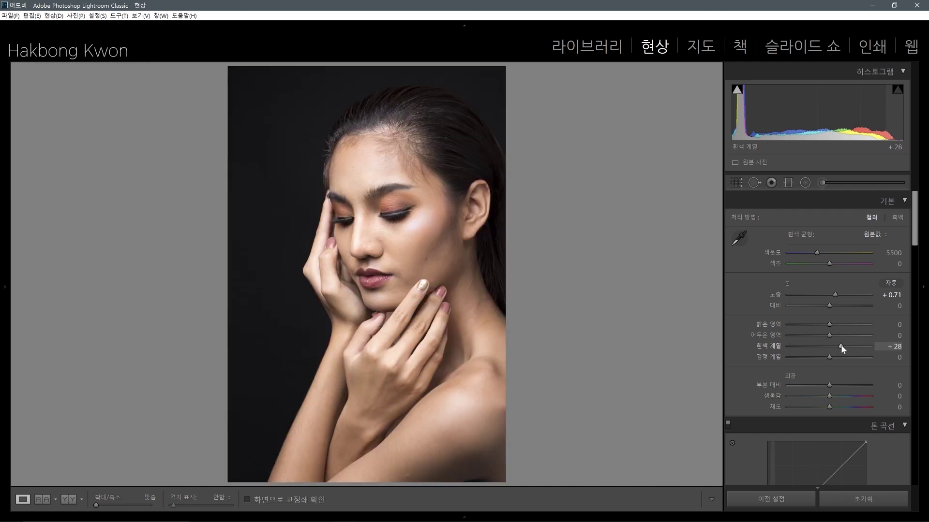
Step: Drag Blacks with the Alt clipping preview and settle it at −5, just short of shadow clipping
key(alt)
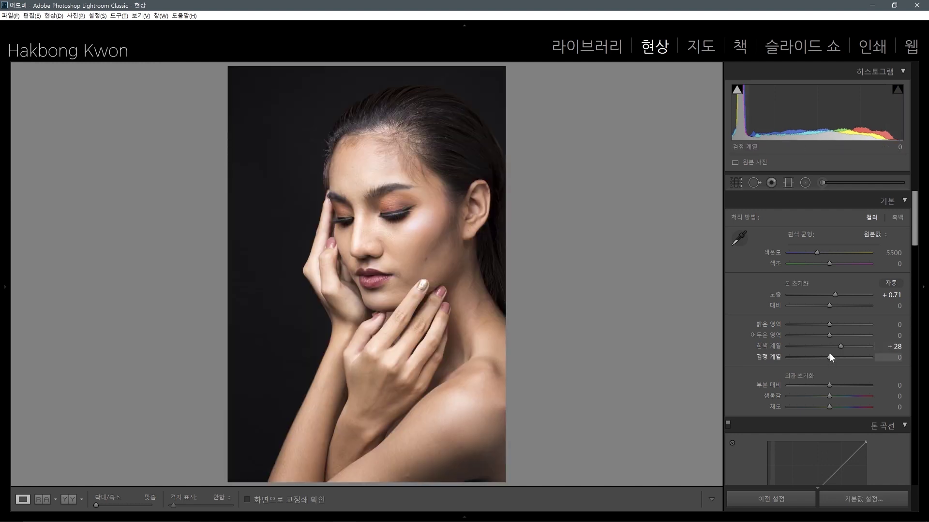
drag(829, 356, 792, 356)
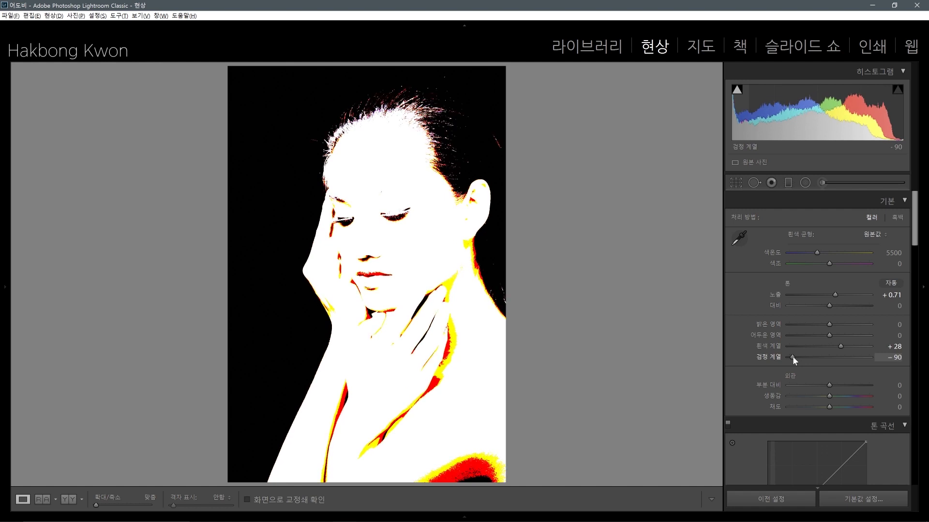
drag(802, 357, 828, 358)
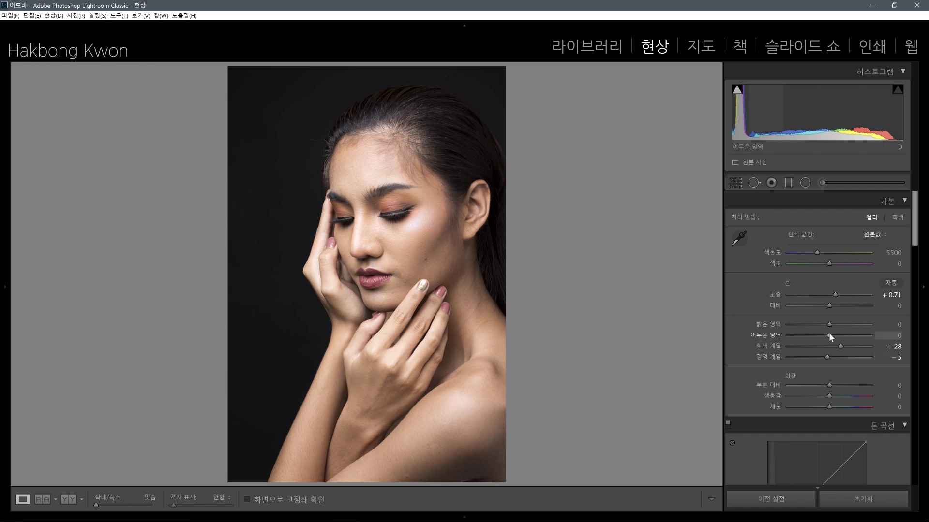
Step: Lift the Shadows slider to +22
mouse_move(834, 335)
mouse_down()
mouse_move(825, 335)
mouse_move(835, 335)
mouse_up()
drag(837, 337, 837, 337)
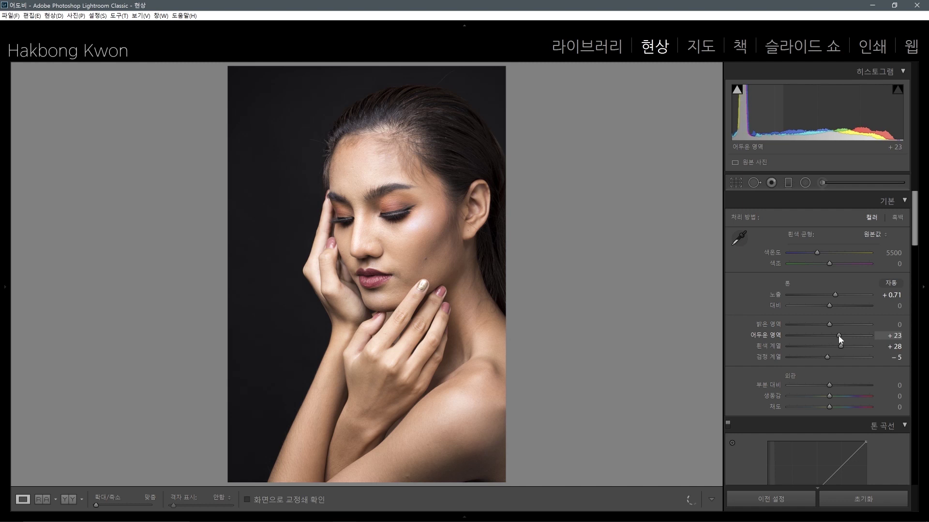
drag(837, 336, 823, 325)
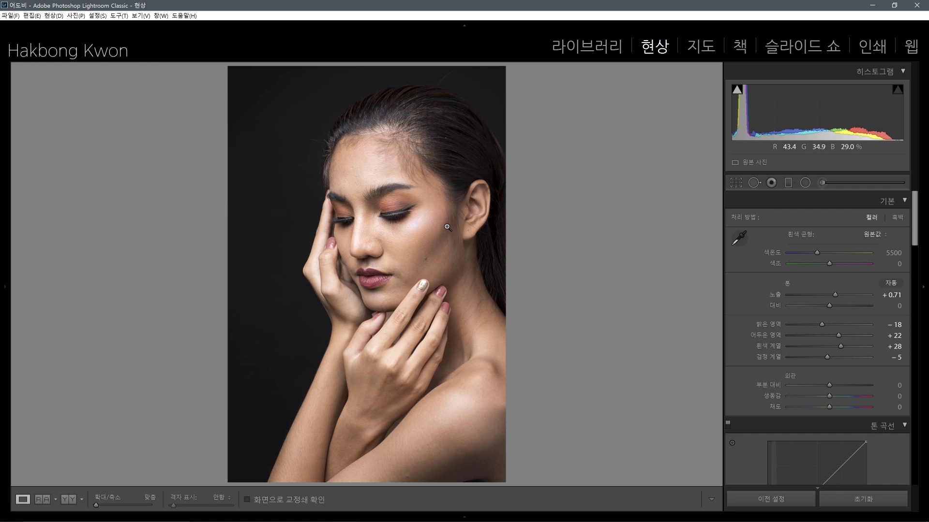
Step: Send the photo to Photoshop with Edit In > Edit in Adobe Photoshop
right_click(381, 164)
mouse_move(433, 233)
click(489, 232)
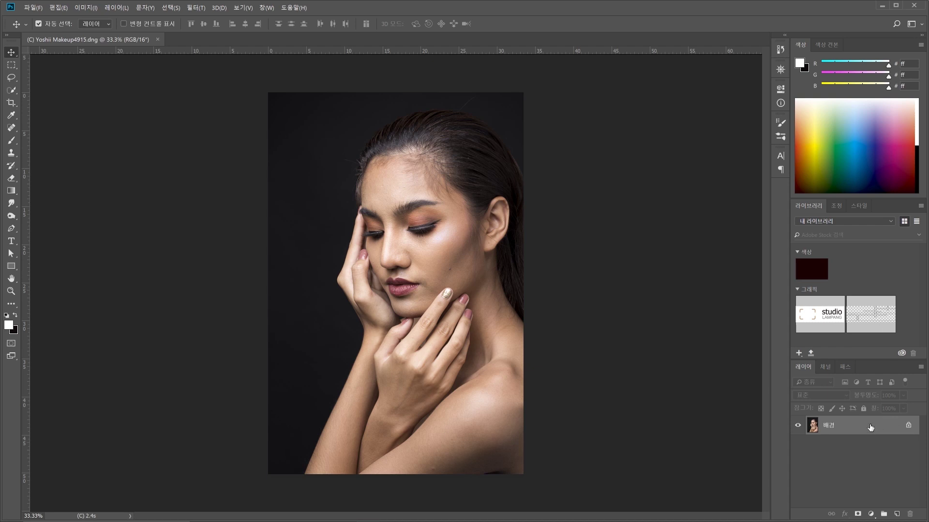
Step: Duplicate the Background twice with Ctrl+J, hide the top copy, and select 레이어 1
key(ctrl)
key(ctrl+j)
key(ctrl+j)
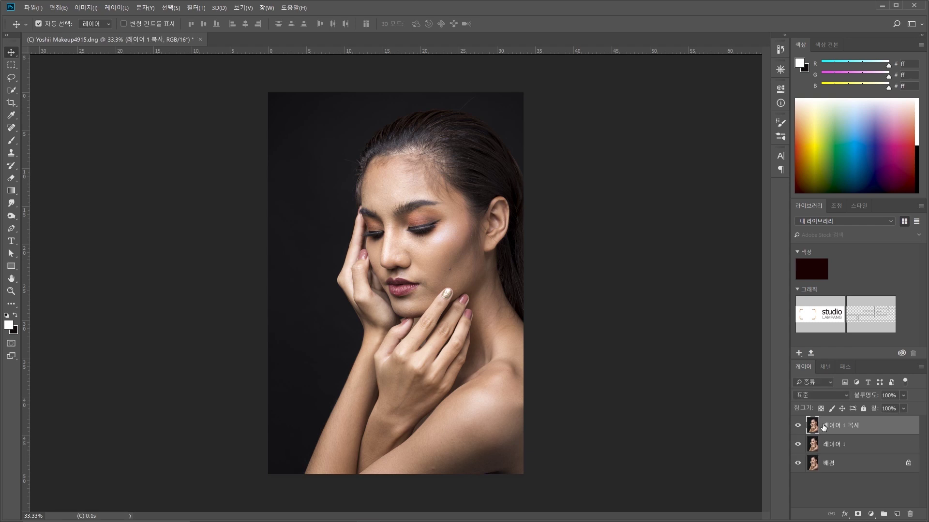
click(881, 444)
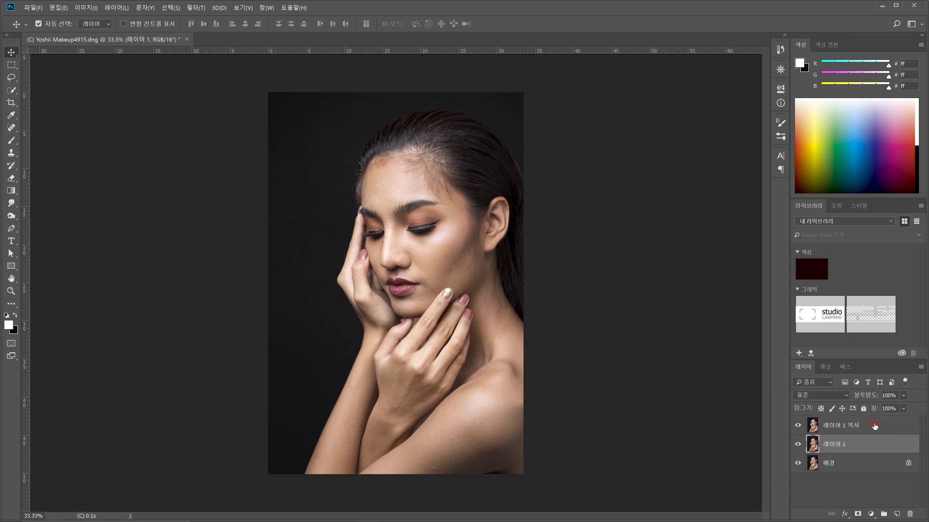
click(873, 425)
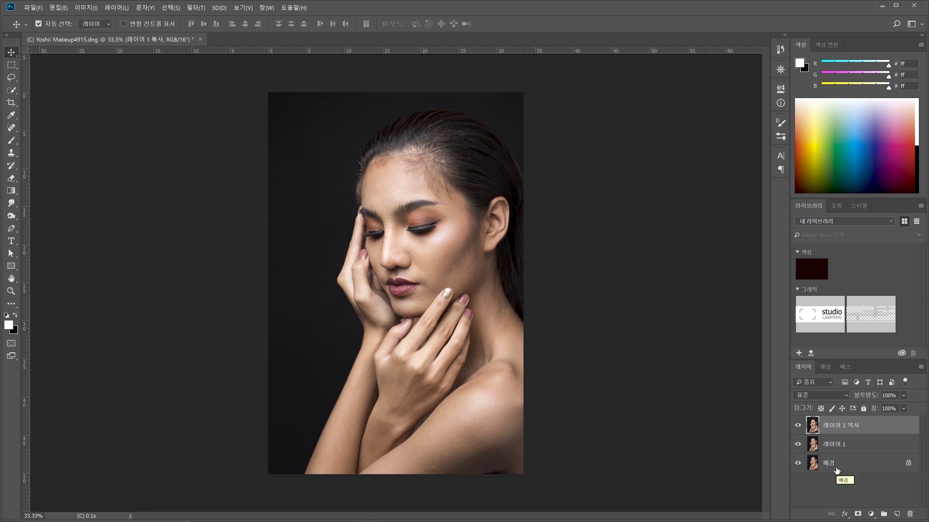
click(798, 427)
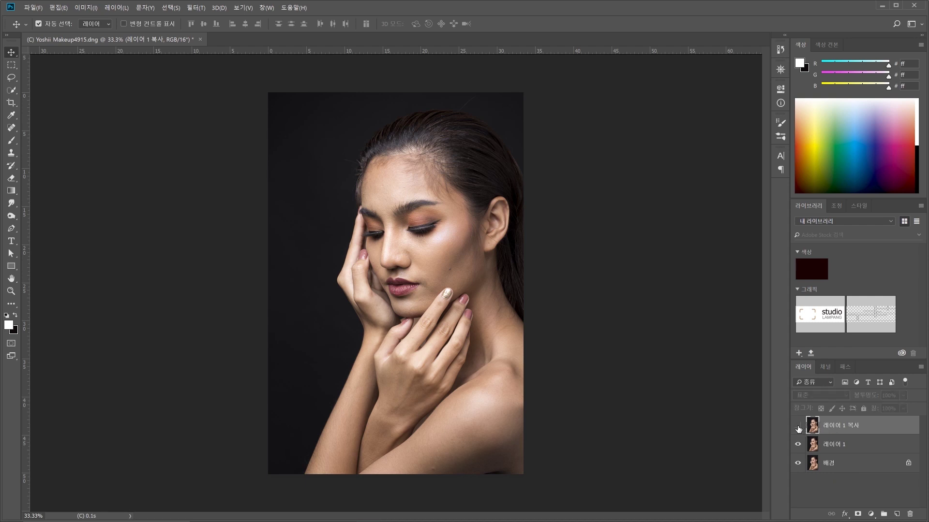
click(842, 443)
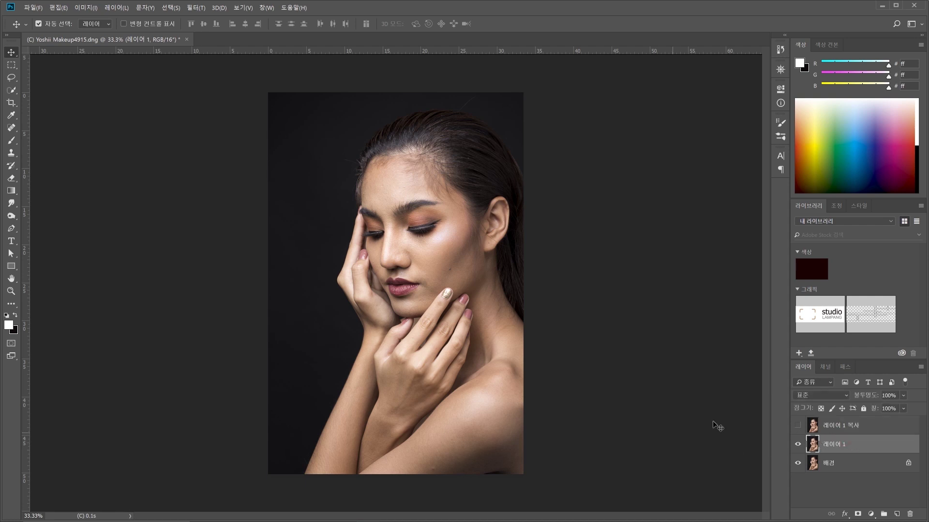
Step: Rename 레이어 1 to 블러 and 레이어 1 복사 to 디테일
scroll(504, 340, up, 2)
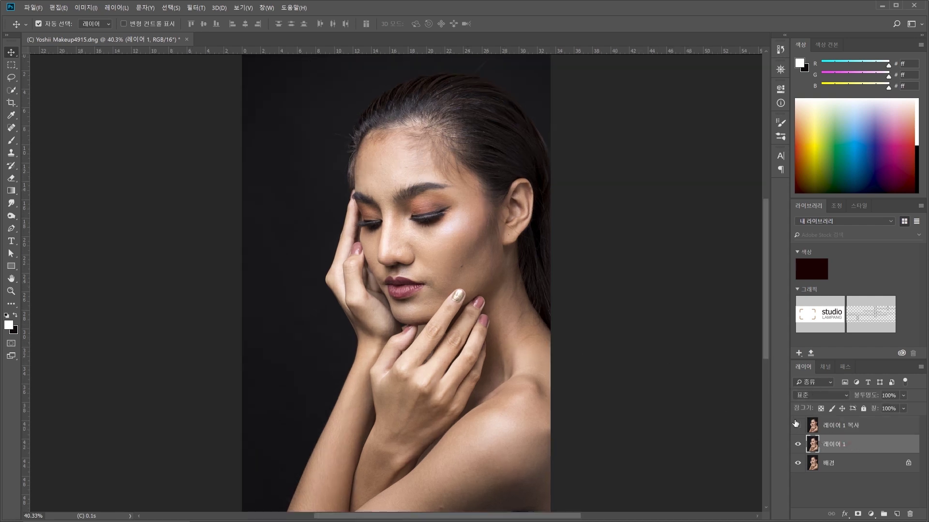
double_click(837, 445)
text(qm)
key(BackSpace)
key(BackSpace)
text(브블러)
key(Return)
click(839, 426)
double_click(838, 426)
text(ㅌ)
text(테일)
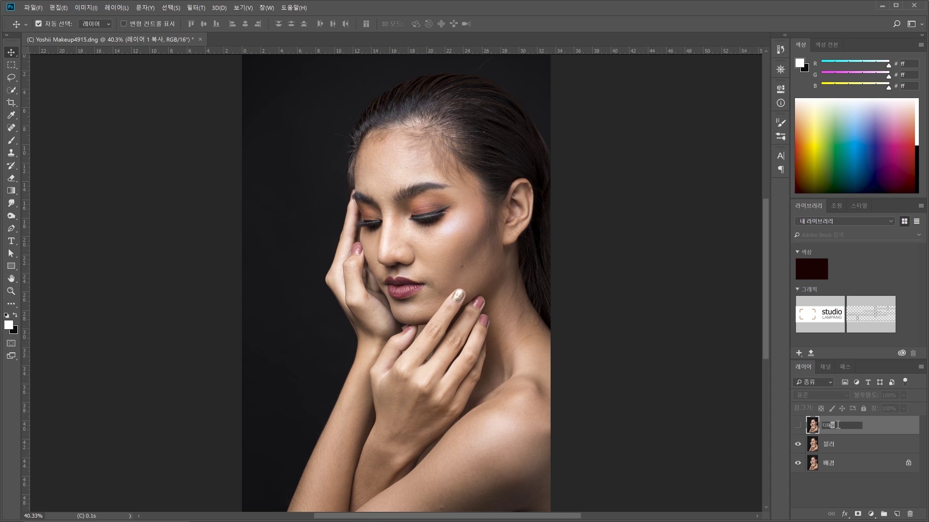
key(Return)
click(853, 444)
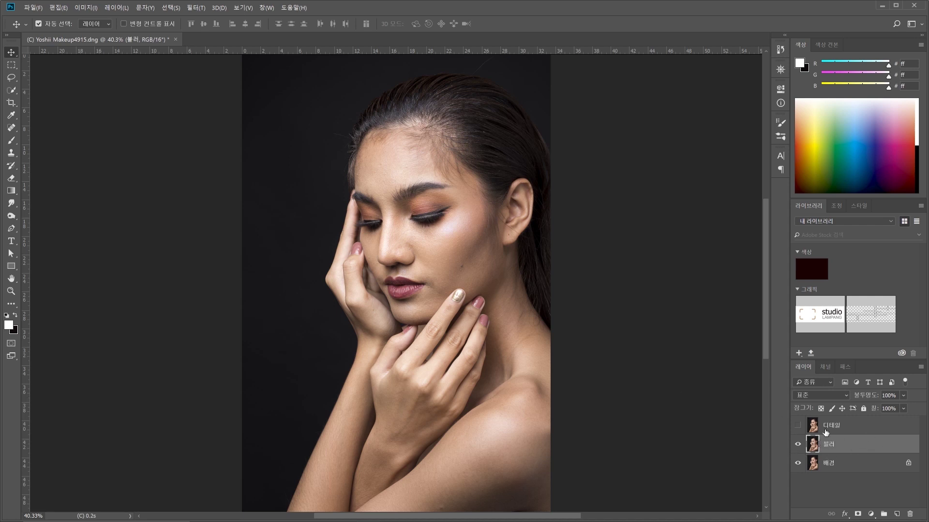
Step: Zoom in on the face and apply a 6.6-pixel Gaussian Blur to the 블러 layer
scroll(448, 204, up, 5)
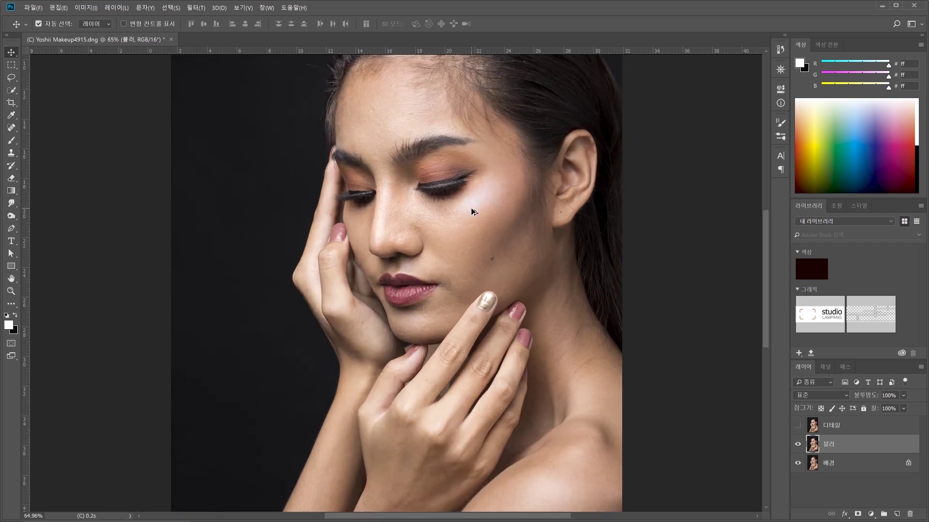
drag(466, 190, 440, 213)
drag(409, 237, 477, 277)
scroll(420, 228, up, 3)
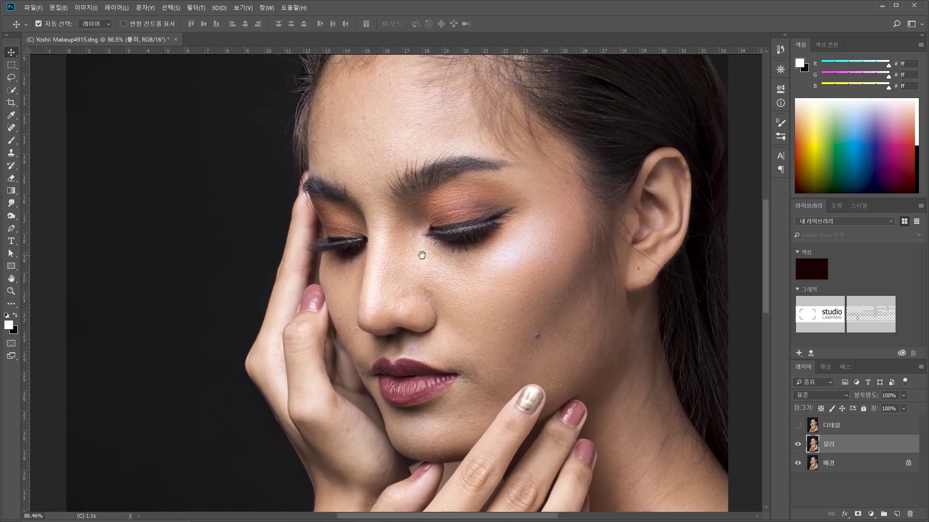
click(193, 9)
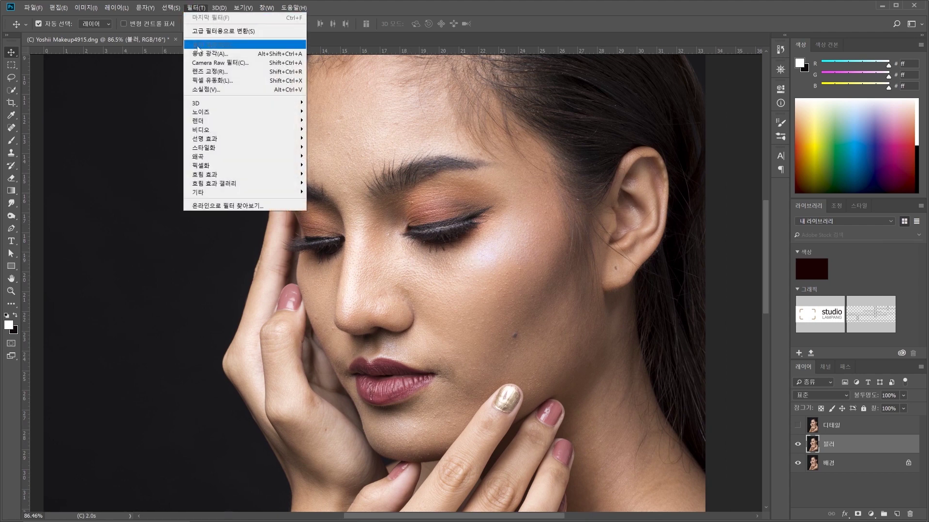
mouse_move(235, 176)
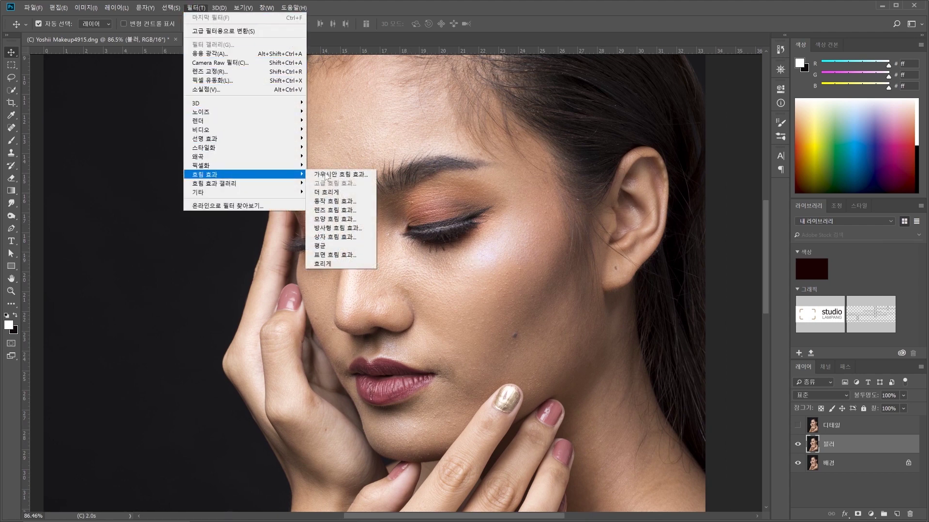
click(325, 176)
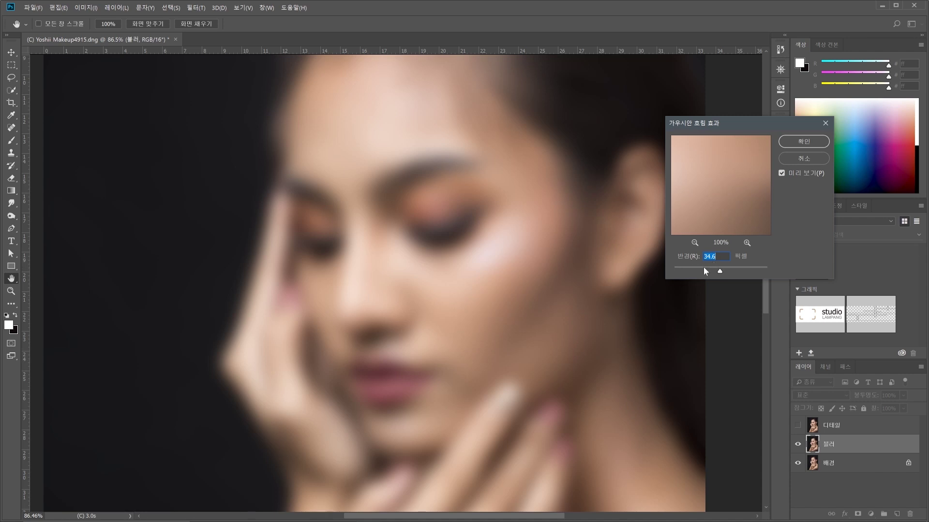
drag(709, 269, 688, 273)
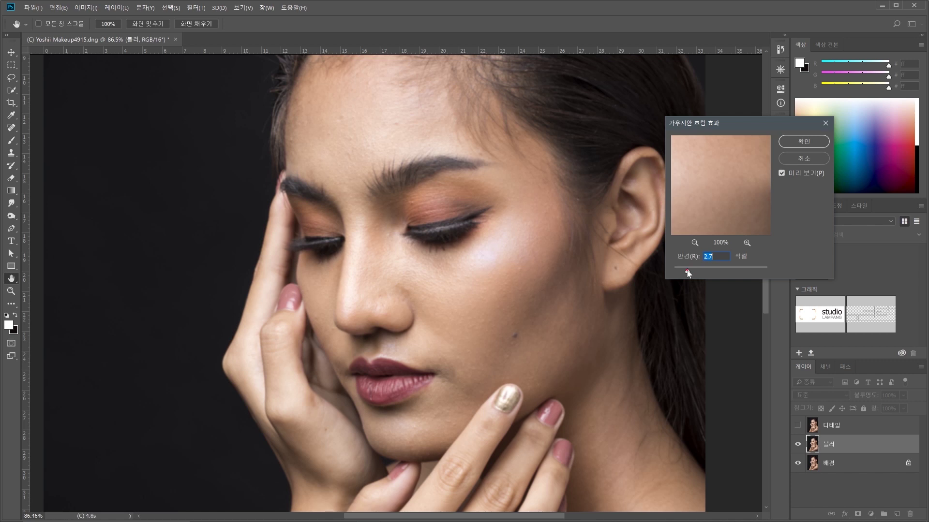
drag(695, 271, 695, 272)
click(431, 262)
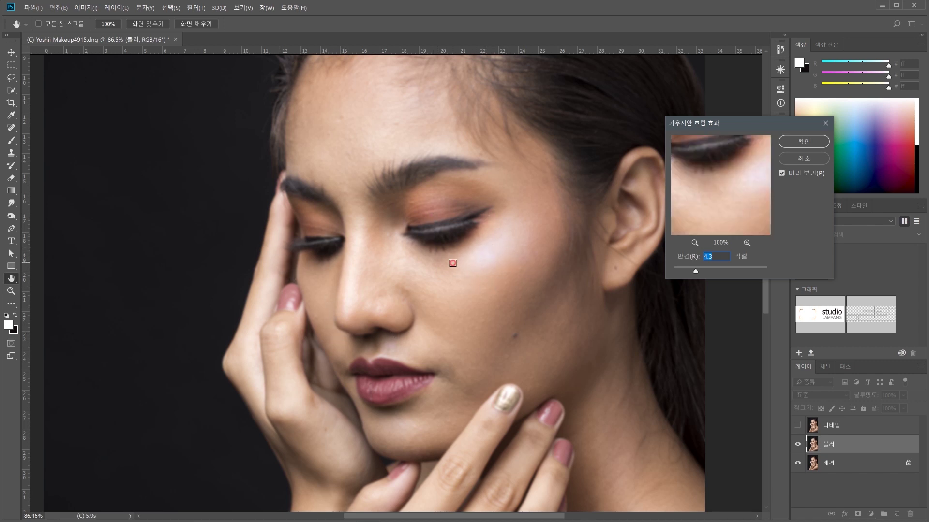
drag(700, 269, 702, 270)
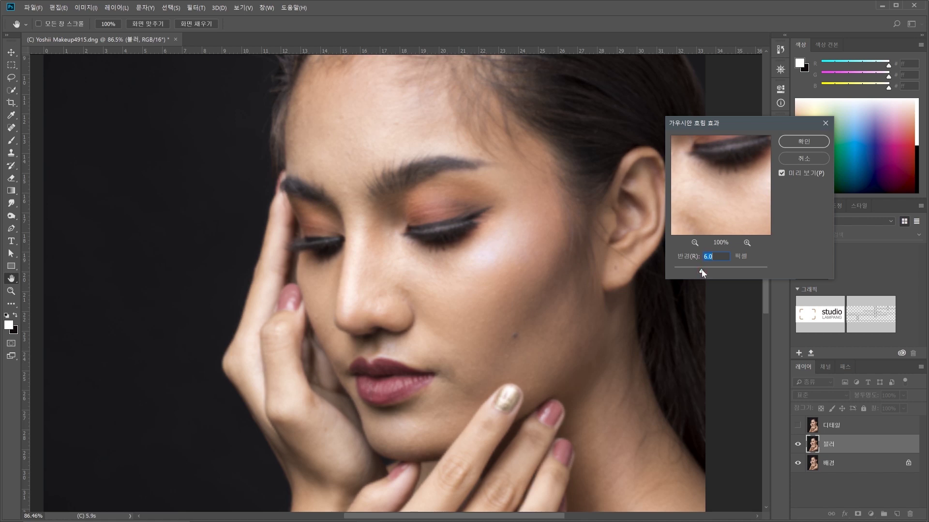
drag(703, 270, 704, 271)
click(804, 142)
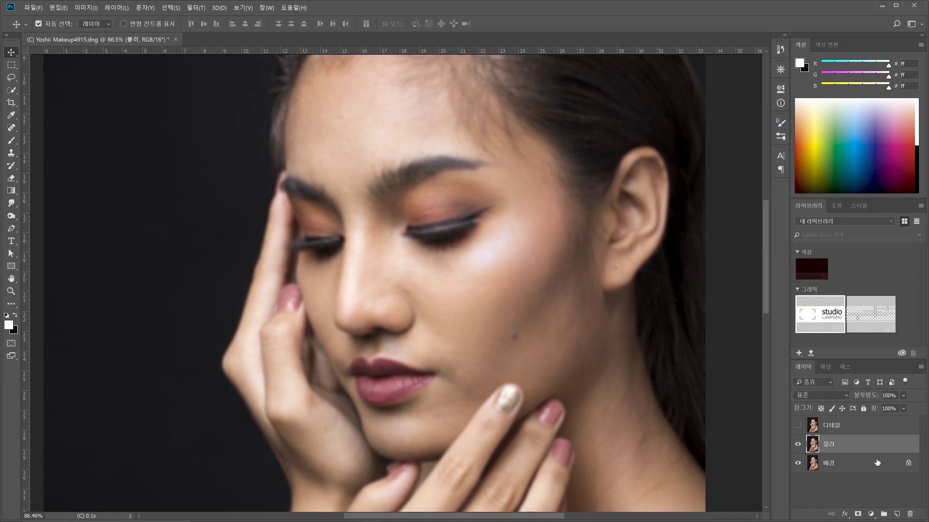
Step: Unhide 디테일 and Apply Image from 블러 with Subtract blending, scale 2, offset 128
click(855, 429)
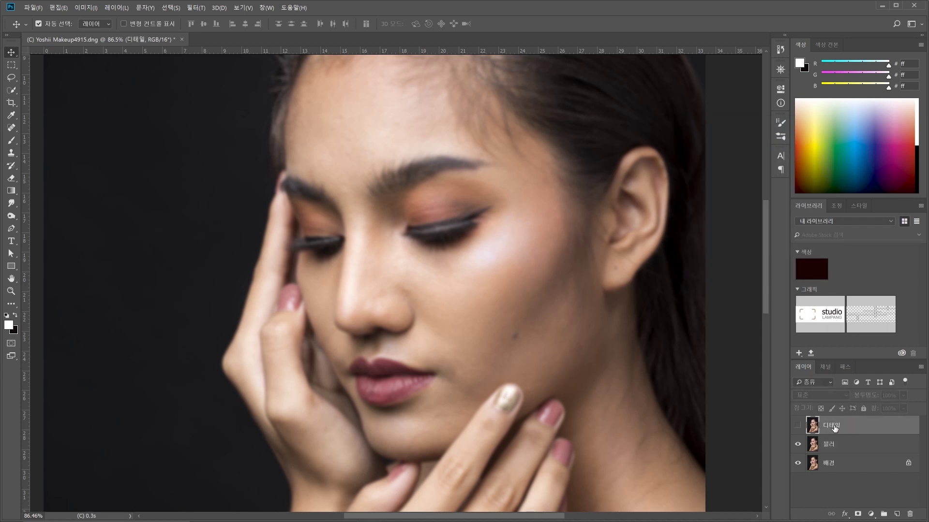
click(797, 425)
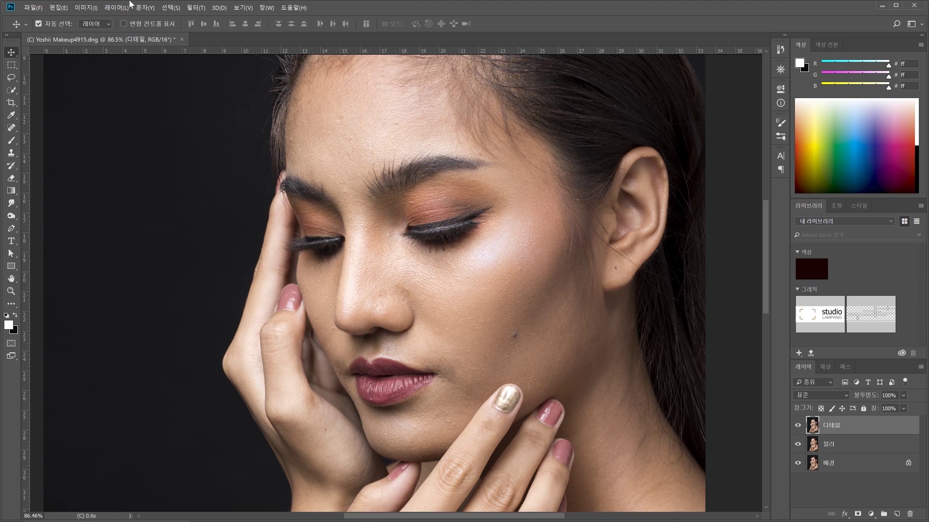
click(81, 8)
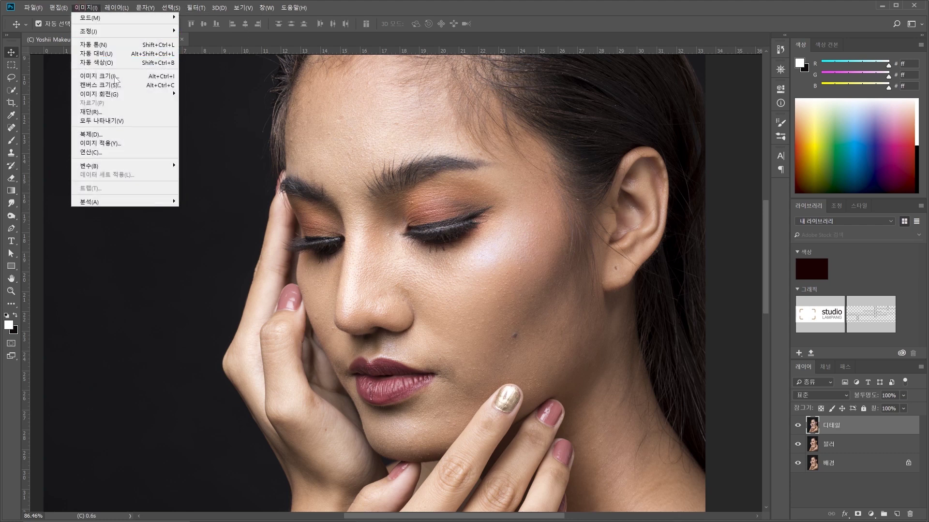
click(133, 143)
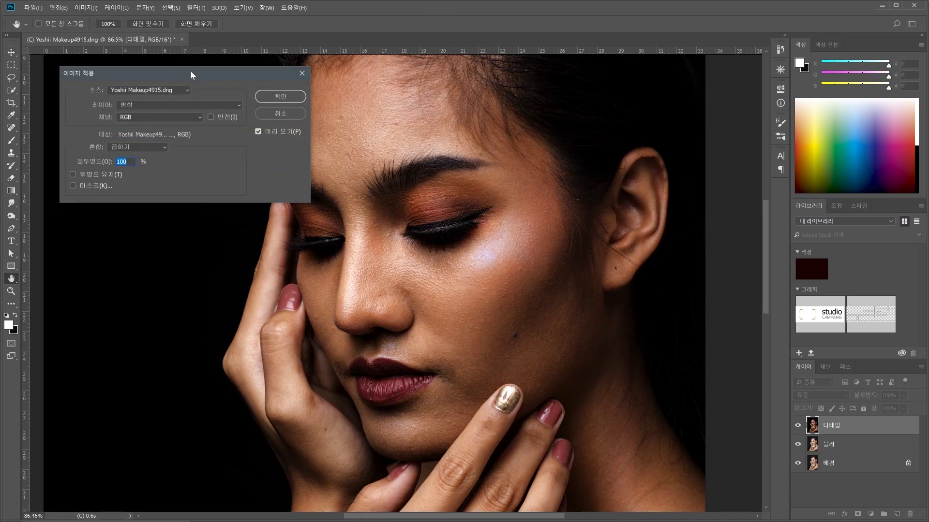
drag(190, 71, 259, 105)
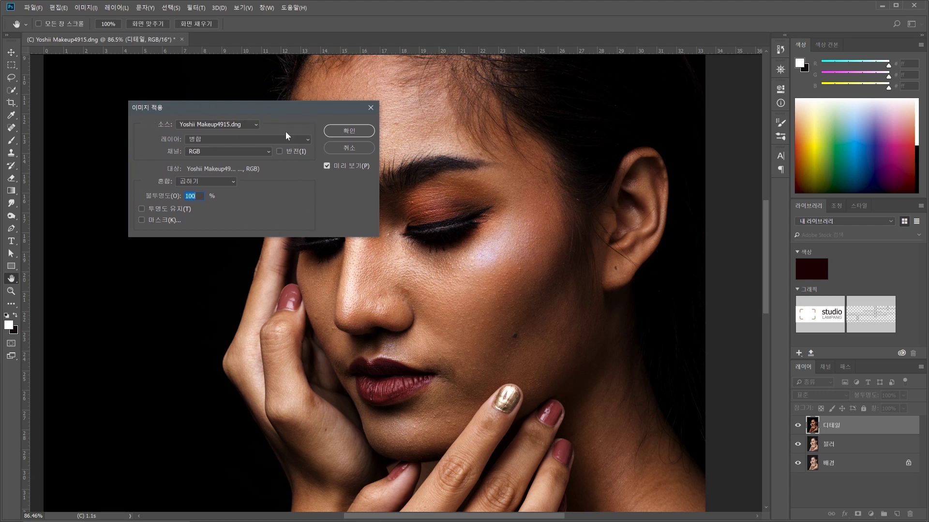
click(241, 142)
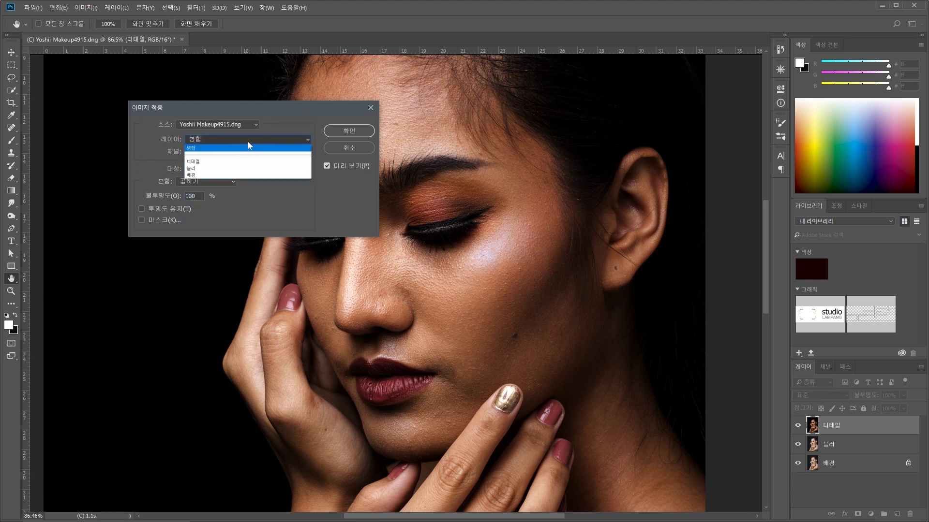
click(237, 168)
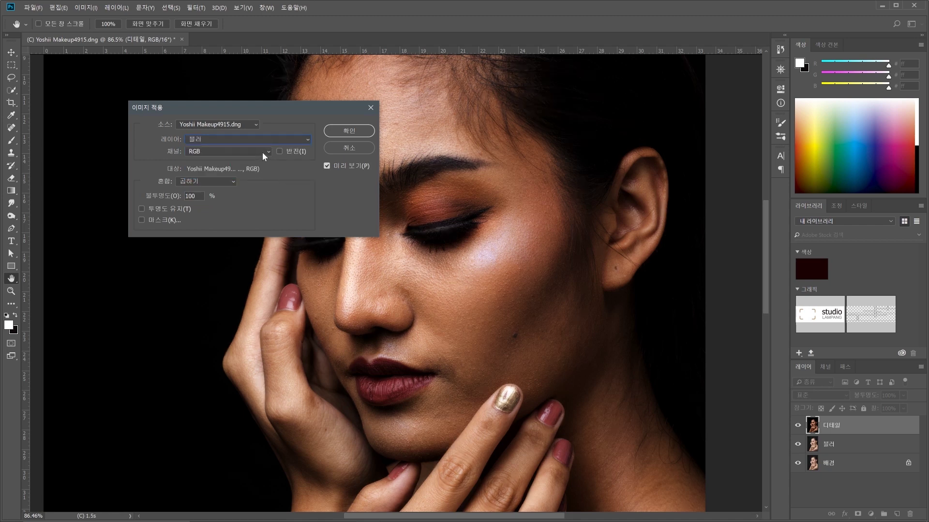
click(221, 183)
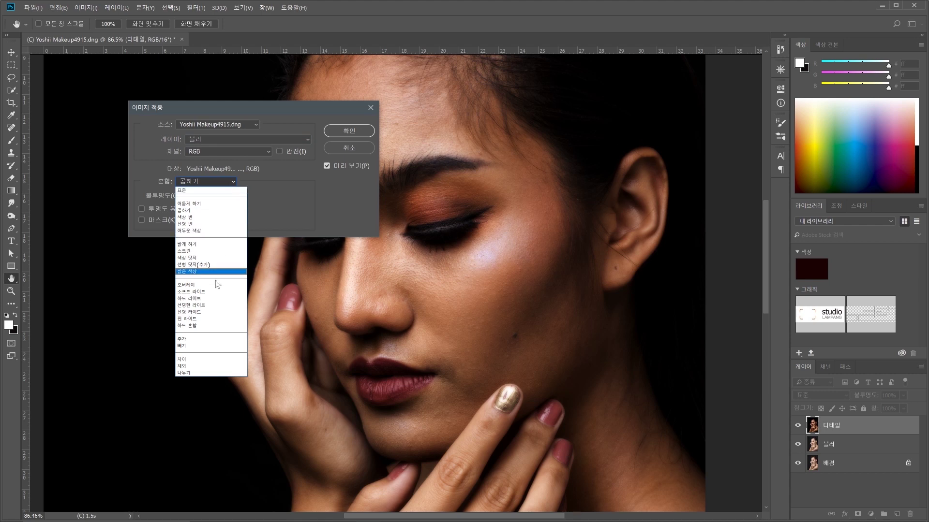
click(215, 345)
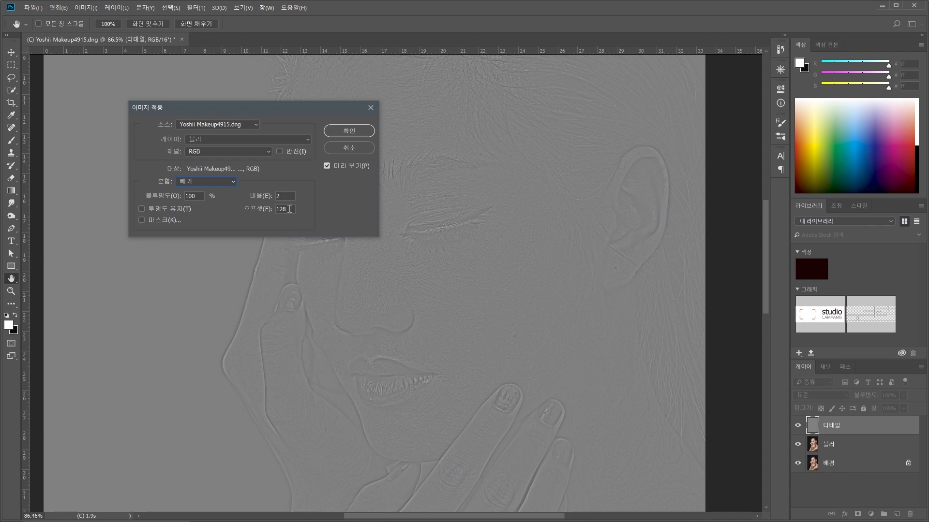
drag(259, 109, 187, 96)
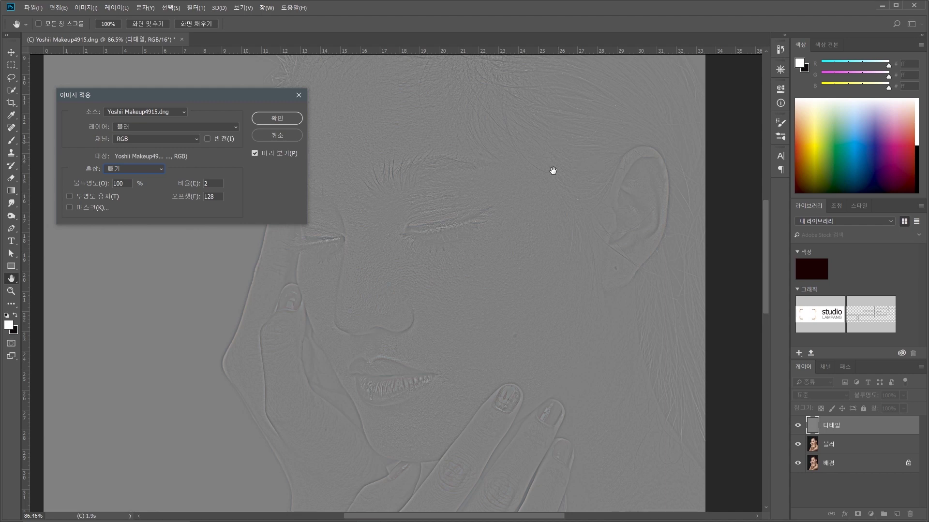
click(270, 115)
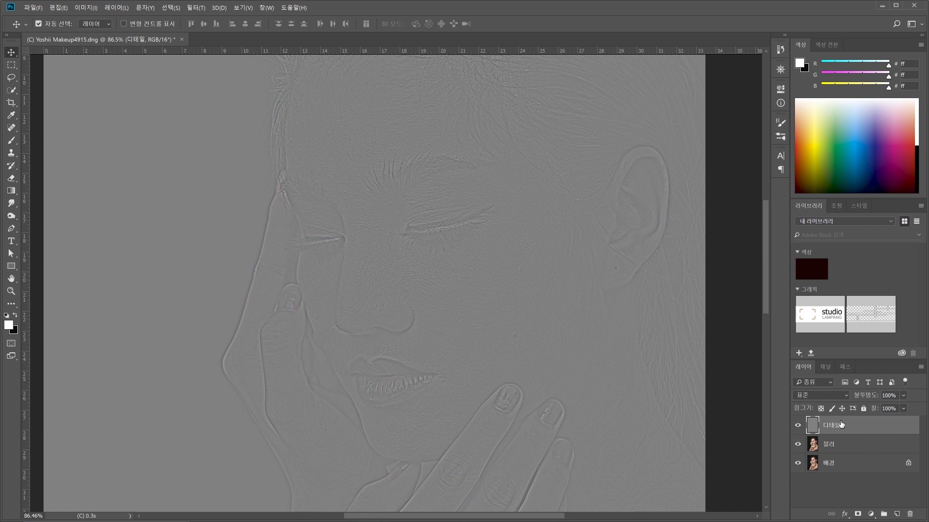
Step: Set 디테일 to Linear Light, group it with 블러 as 그룹 1, and compare by toggling the group
click(825, 396)
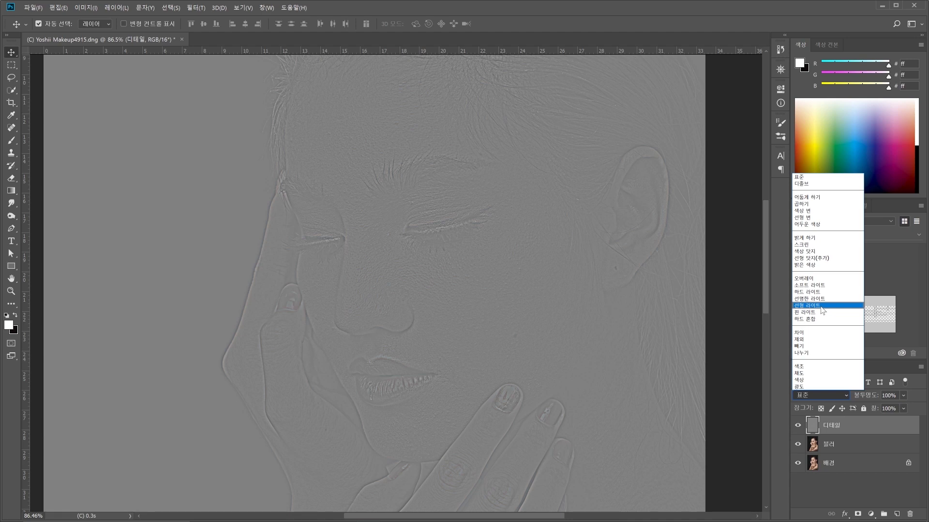
click(821, 306)
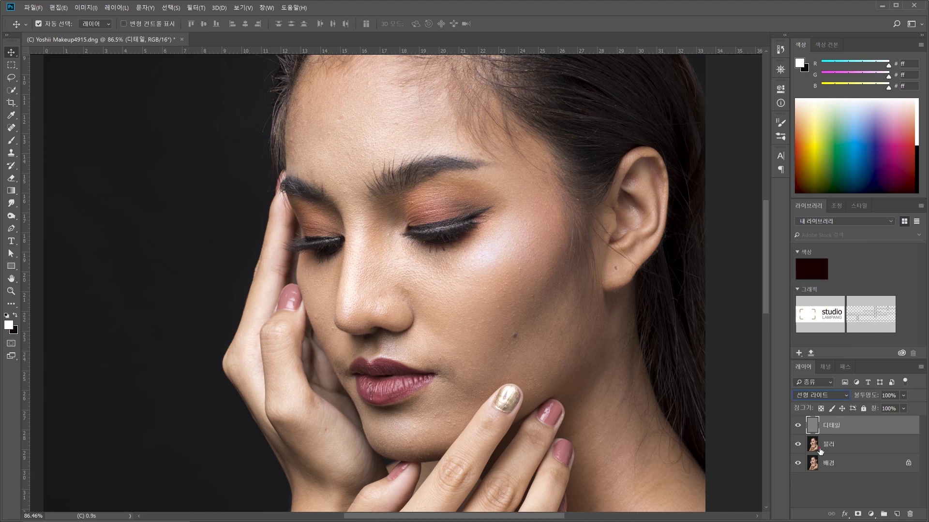
click(828, 442)
shift+click(824, 429)
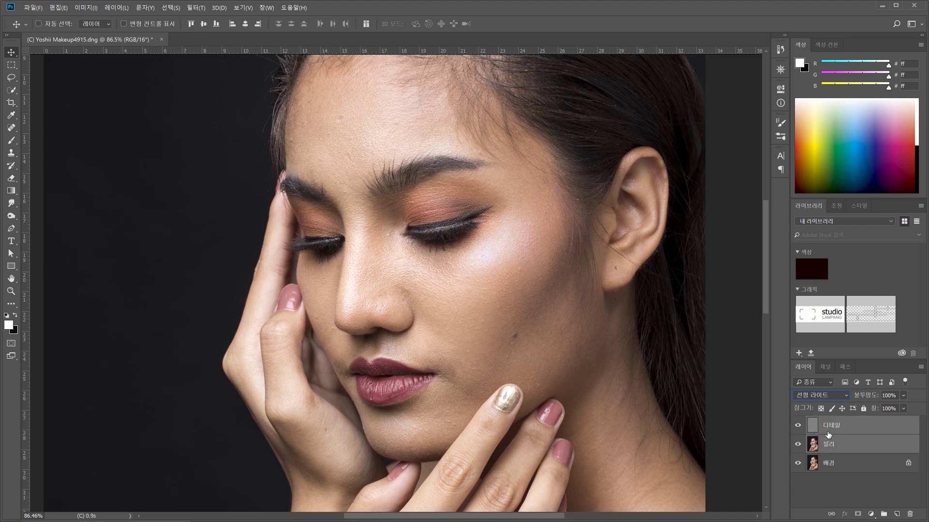
key(ctrl+g)
click(798, 421)
click(798, 421)
click(798, 422)
click(798, 422)
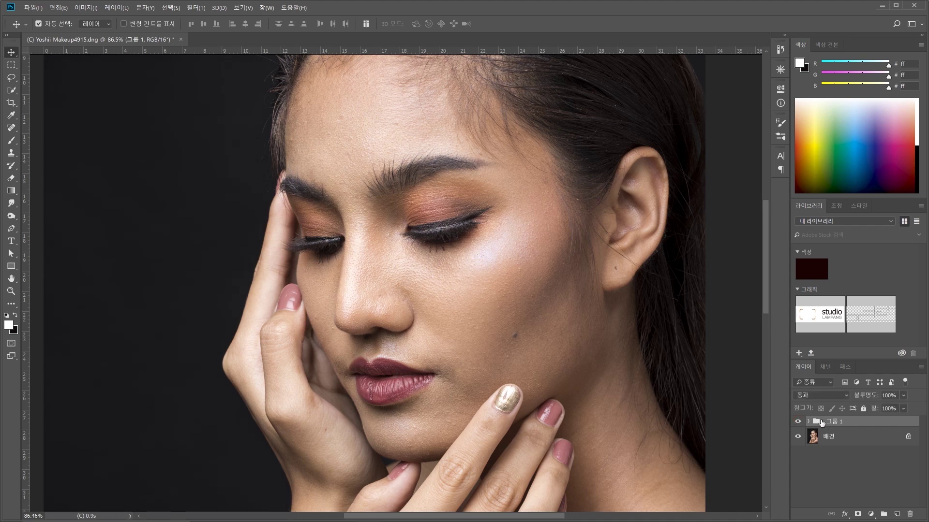
click(809, 422)
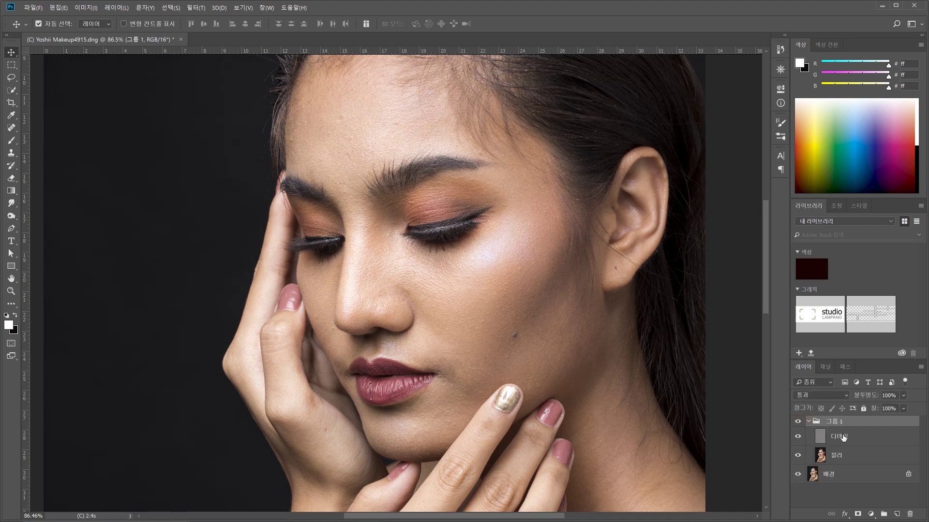
Step: Toggle 그룹 1 visibility repeatedly to compare the portrait before and after separation
click(799, 421)
click(798, 422)
click(798, 422)
click(798, 422)
click(798, 422)
click(798, 421)
click(798, 422)
click(798, 421)
Step: On the 블러 layer, lasso the cheek beside the ear with feathering and preview it in Quick Mask
click(860, 452)
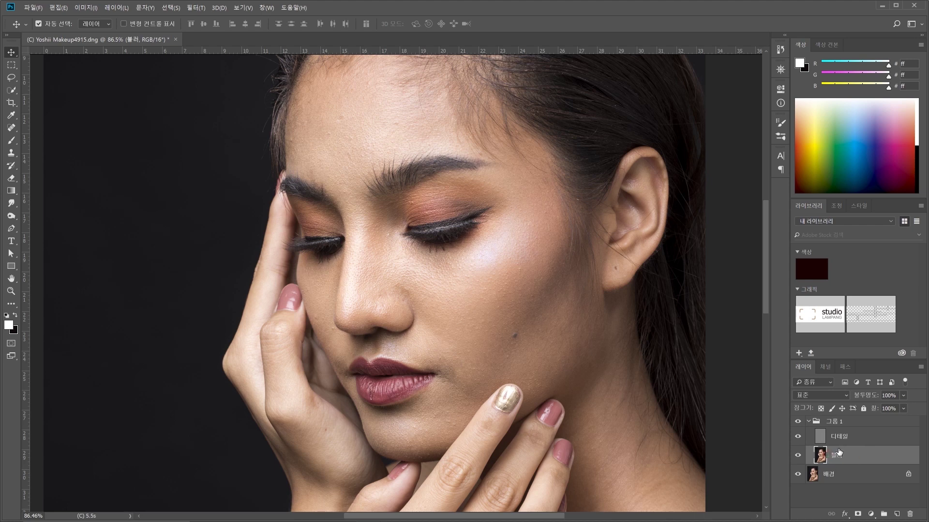
click(11, 77)
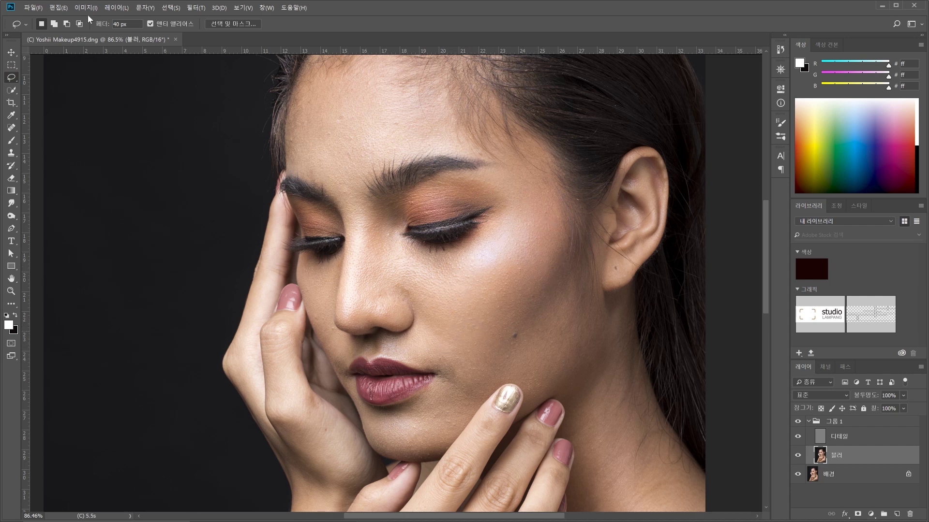
drag(119, 23, 104, 28)
mouse_move(550, 240)
mouse_down()
mouse_move(547, 287)
mouse_move(517, 329)
mouse_move(466, 334)
mouse_move(499, 255)
mouse_move(552, 235)
mouse_up()
click(11, 343)
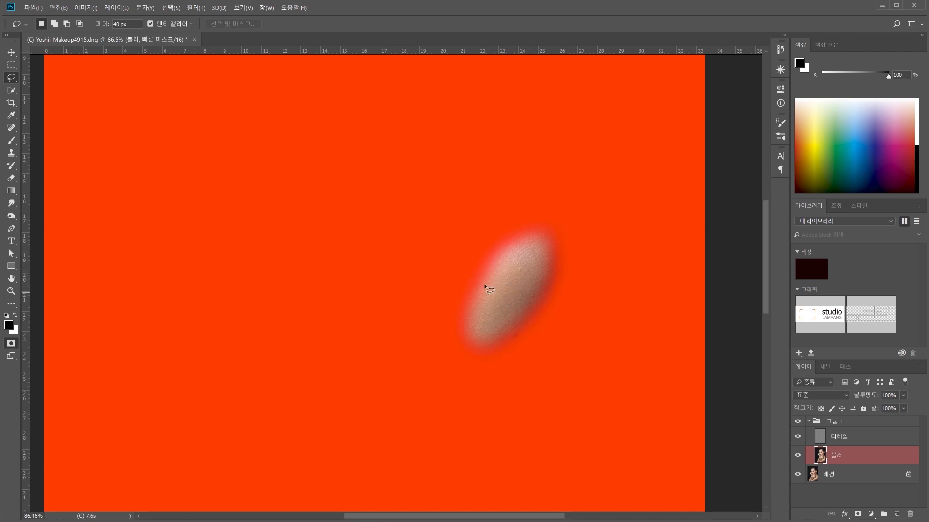
double_click(120, 24)
Step: Redraw the 30 px-feathered lasso around the cheek, checking its soft edge in Quick Mask
click(10, 344)
mouse_move(478, 320)
mouse_down()
mouse_move(483, 298)
mouse_move(564, 259)
mouse_move(481, 322)
mouse_up()
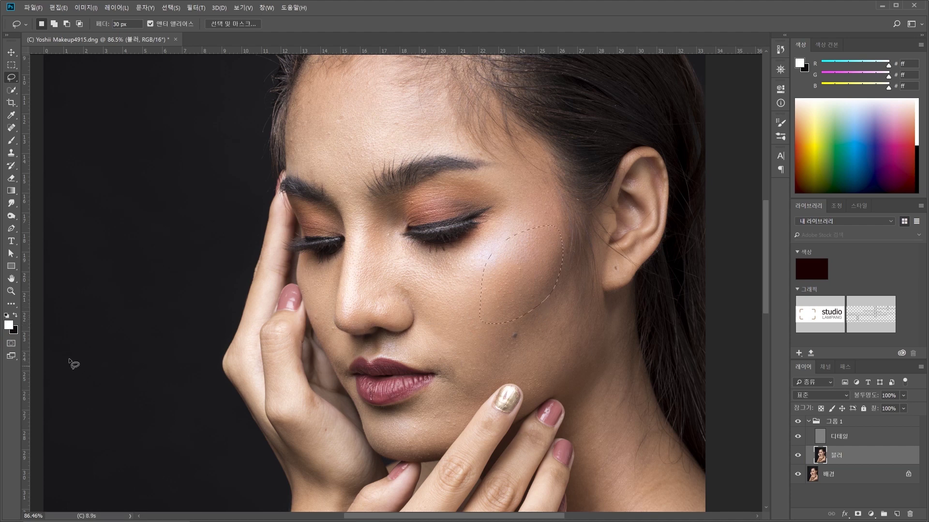
key(q)
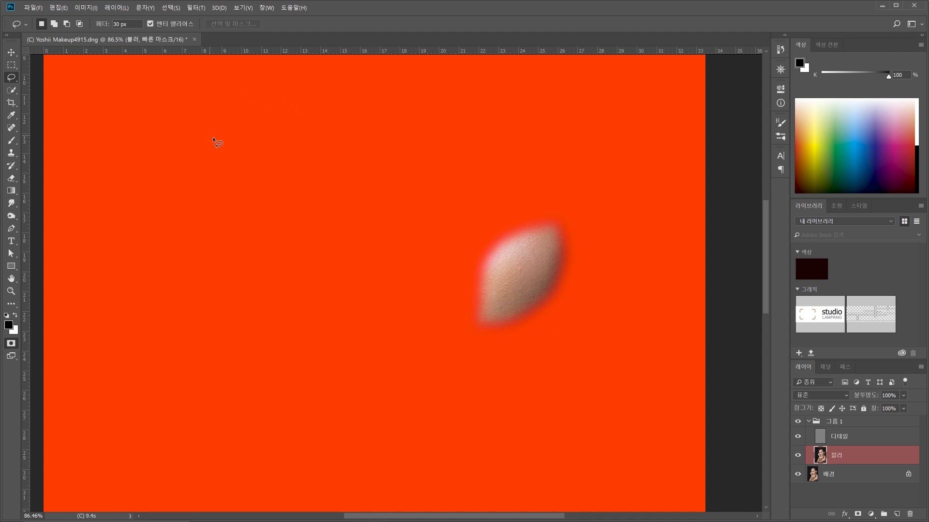
click(13, 343)
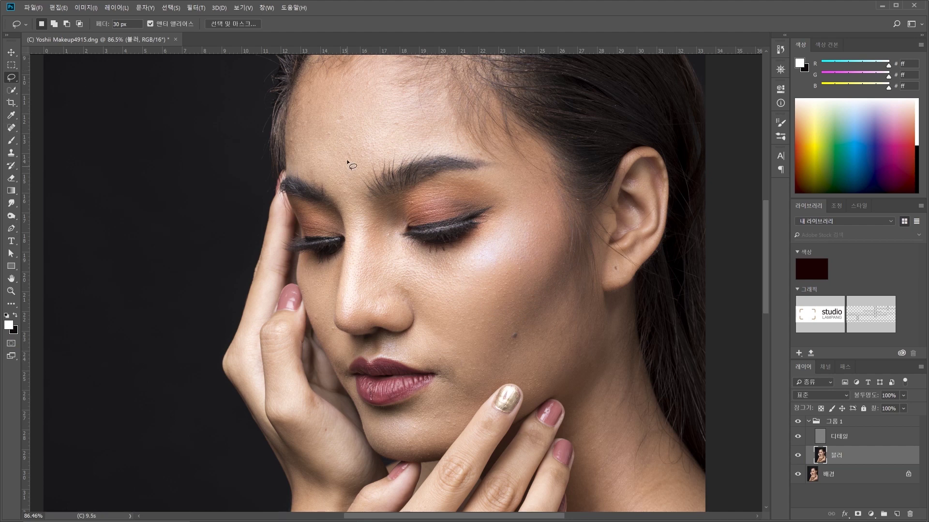
mouse_move(554, 242)
mouse_down()
mouse_move(560, 256)
mouse_move(546, 291)
mouse_move(506, 281)
mouse_move(520, 252)
mouse_move(557, 237)
mouse_up()
click(196, 8)
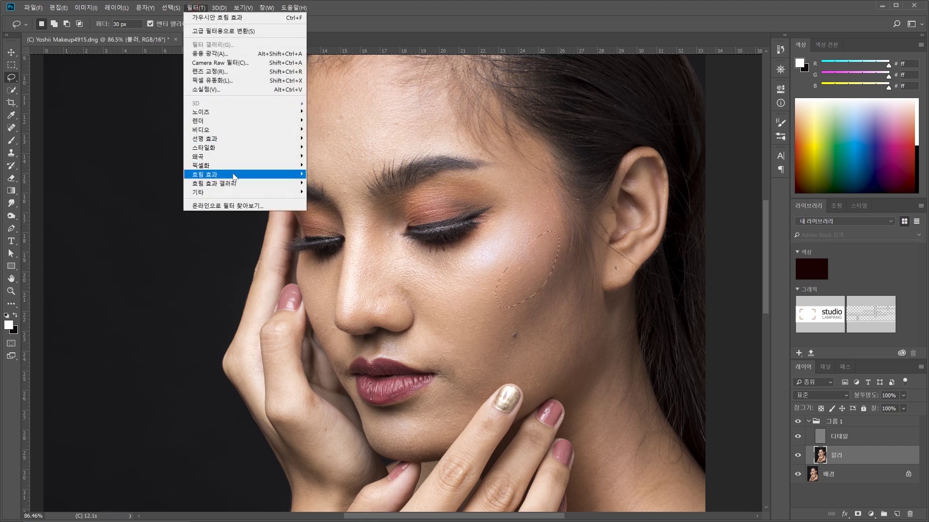
Step: Open Gaussian Blur on the cheek selection and zoom in on the cheek to preview it
mouse_move(236, 175)
click(319, 175)
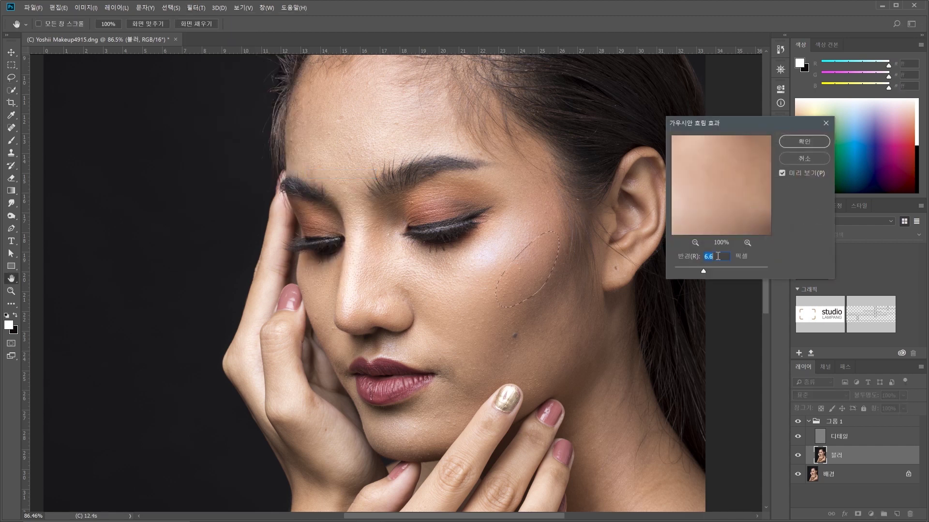
drag(703, 273, 682, 274)
key(ctrl)
key(alt)
ctrl+click(539, 265)
ctrl+click(539, 264)
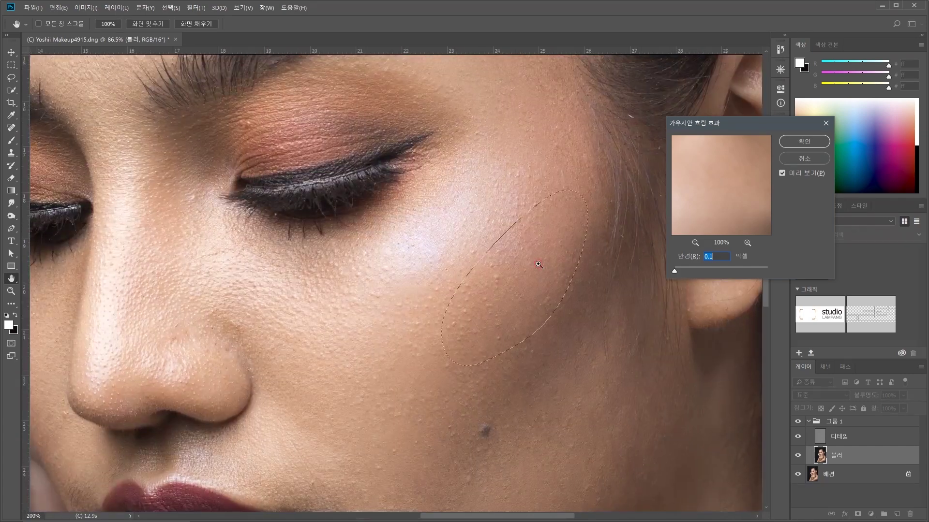
ctrl+click(539, 264)
drag(512, 248, 320, 243)
drag(709, 123, 557, 160)
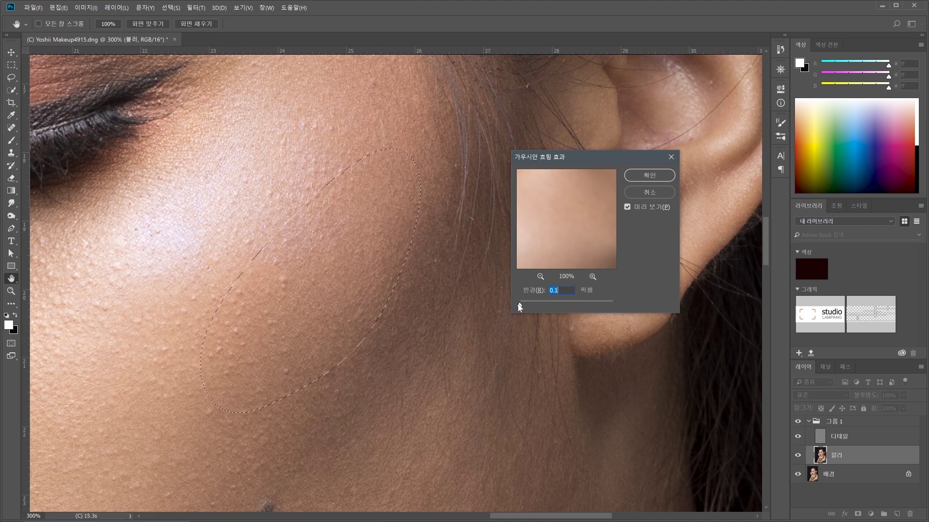
Step: Settle the Gaussian Blur radius at 20.8 pixels and apply it to the cheek
drag(519, 303, 614, 305)
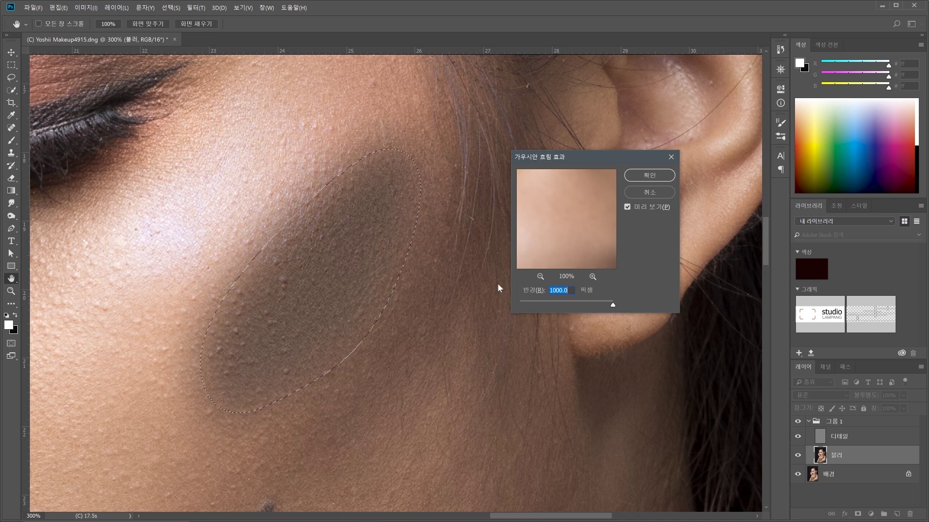
drag(603, 303, 589, 305)
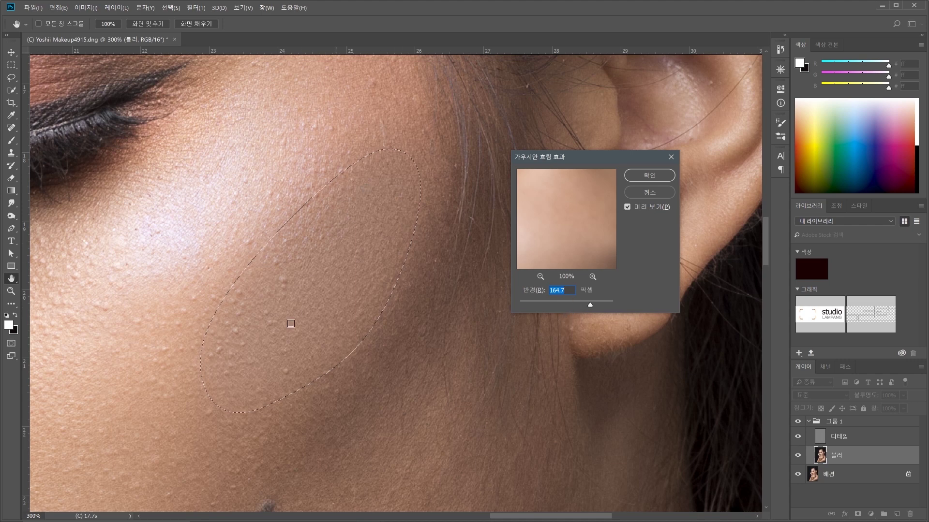
drag(590, 305, 518, 306)
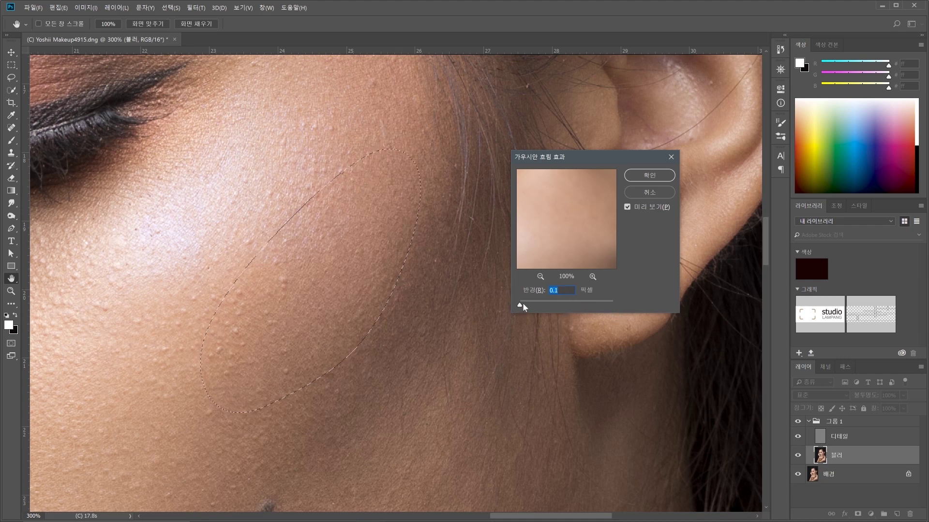
drag(523, 304, 550, 308)
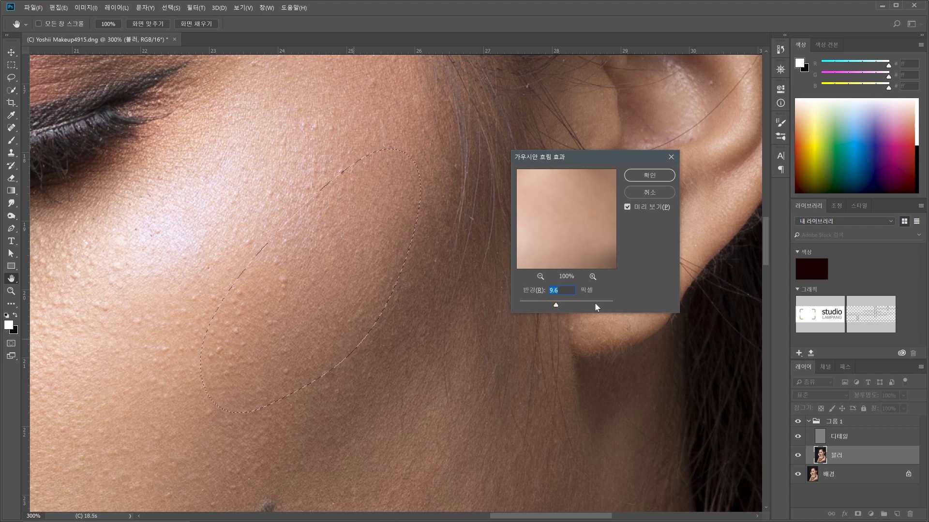
drag(557, 306, 560, 307)
click(642, 176)
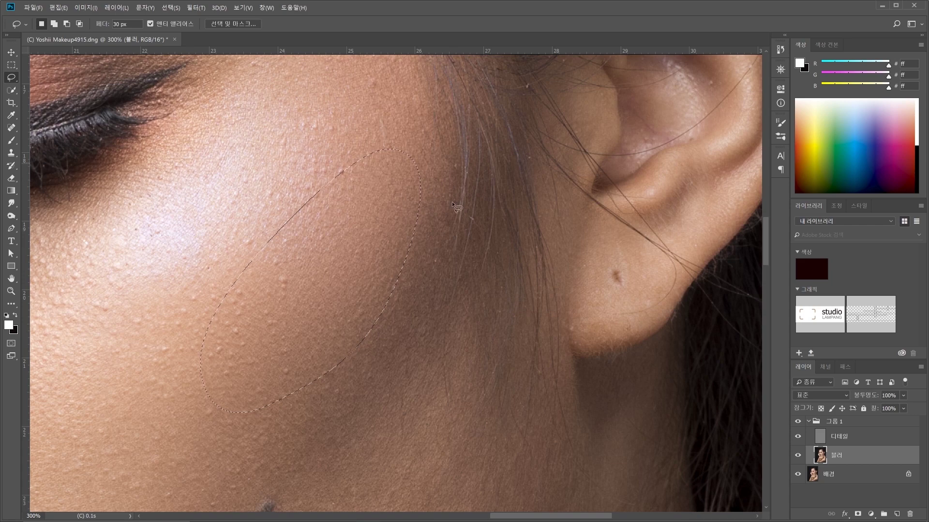
Step: Deselect the cheek and start outlining an area of the forehead
scroll(457, 208, down, 2)
scroll(455, 207, down, 4)
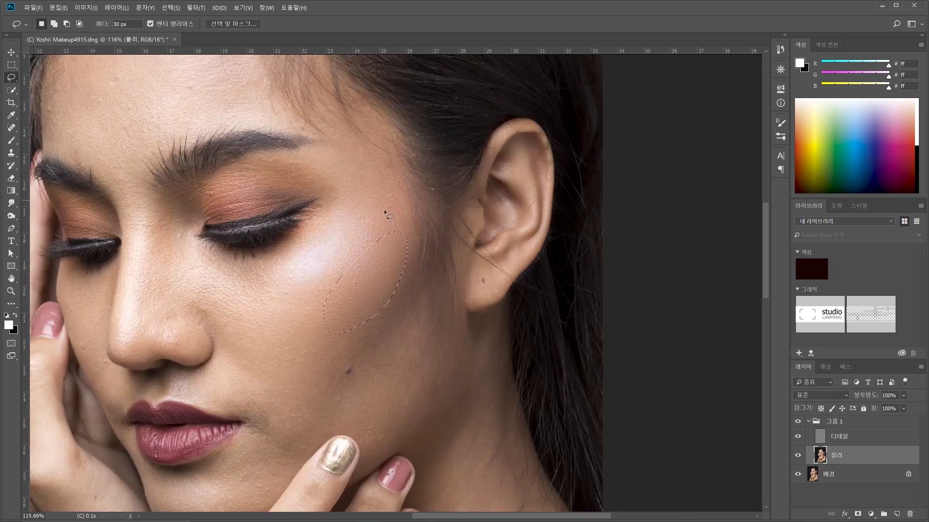
scroll(390, 227, down, 1)
key(ctrl+d)
drag(350, 228, 472, 273)
key(ctrl+d)
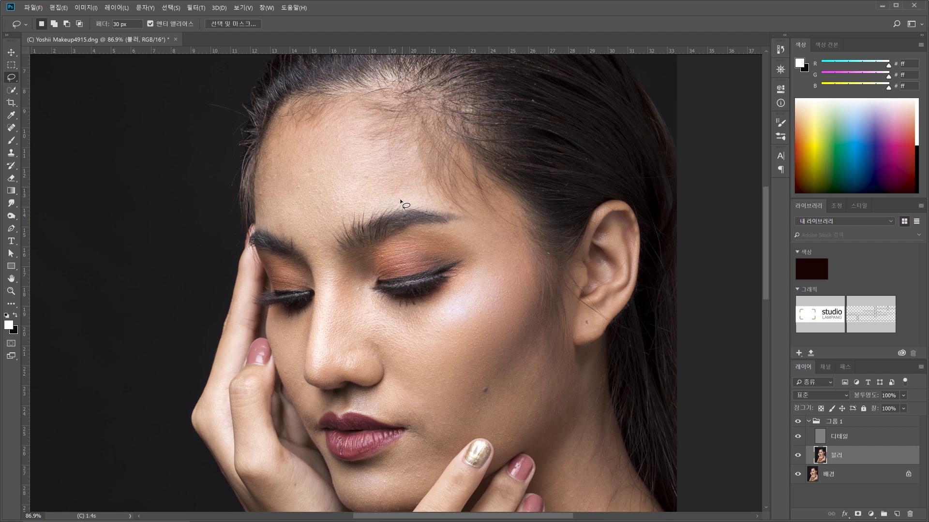
mouse_move(386, 208)
mouse_down()
mouse_move(346, 163)
mouse_move(347, 108)
mouse_move(366, 106)
mouse_move(394, 141)
mouse_move(409, 181)
mouse_move(407, 203)
mouse_move(386, 209)
mouse_up()
Step: Outline forehead patches up to the hairline and reapply the Gaussian blur to them
click(196, 8)
mouse_move(242, 175)
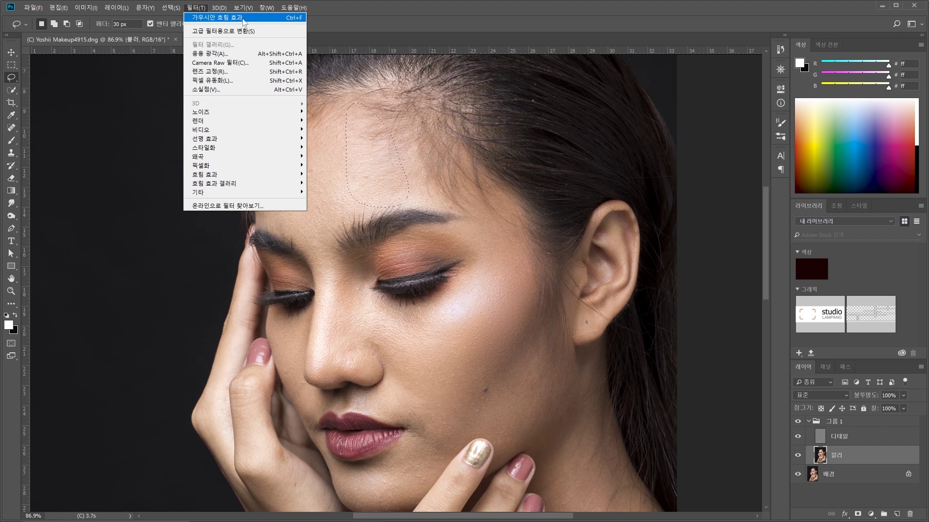
click(337, 7)
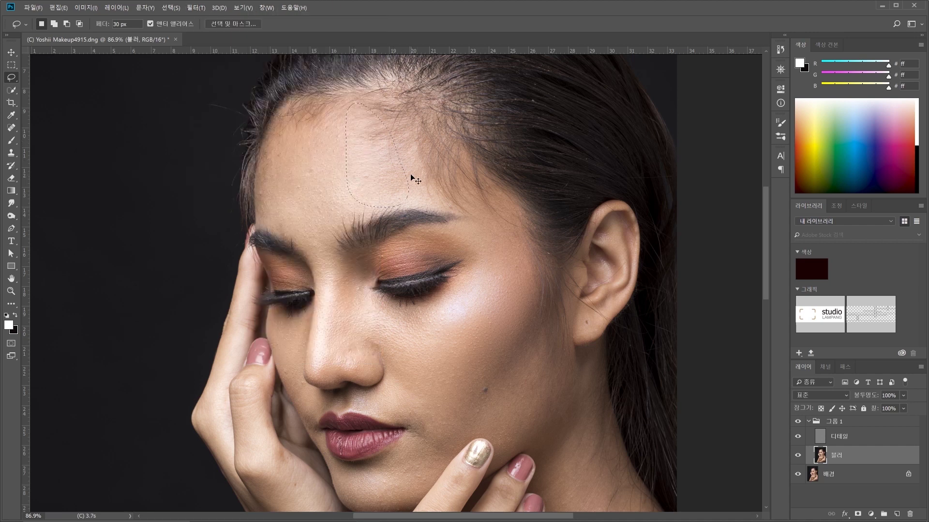
mouse_move(415, 200)
mouse_down()
mouse_move(385, 100)
mouse_move(454, 197)
mouse_move(416, 193)
mouse_up()
mouse_move(480, 209)
mouse_down()
mouse_move(439, 193)
mouse_move(411, 146)
mouse_move(465, 161)
mouse_move(496, 187)
mouse_move(518, 236)
mouse_move(493, 220)
mouse_up()
mouse_move(355, 217)
mouse_down()
mouse_move(333, 116)
mouse_move(367, 207)
mouse_move(356, 216)
mouse_move(336, 107)
mouse_move(326, 219)
mouse_move(313, 223)
mouse_move(300, 110)
mouse_move(317, 256)
mouse_move(332, 200)
mouse_up()
key(ctrl+alt+f)
Step: Blur the next forehead patch down to the brow, then outline the under-eye and upper nose
key(ctrl+alt+f)
mouse_move(336, 243)
mouse_down()
mouse_move(289, 224)
mouse_move(303, 213)
mouse_move(334, 261)
mouse_move(324, 267)
mouse_move(300, 229)
mouse_move(265, 225)
mouse_up()
mouse_move(299, 137)
mouse_down()
mouse_move(291, 207)
mouse_move(274, 221)
mouse_up()
key(ctrl+alt+f)
drag(315, 256, 299, 159)
mouse_move(313, 258)
mouse_down()
mouse_move(317, 208)
mouse_move(335, 195)
mouse_move(351, 262)
mouse_move(322, 253)
mouse_up()
mouse_move(376, 225)
mouse_down()
mouse_move(265, 233)
mouse_move(303, 258)
mouse_move(385, 262)
mouse_move(414, 243)
mouse_move(343, 223)
mouse_up()
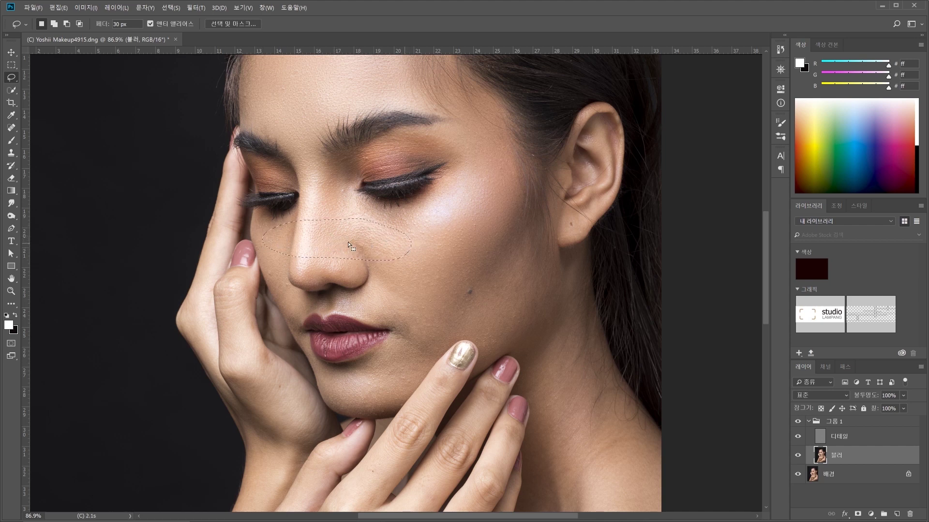
Step: Blur the outlined nose bridge with the repeated filter and deselect
mouse_move(309, 270)
mouse_down()
mouse_move(323, 184)
mouse_move(340, 233)
mouse_move(323, 279)
mouse_move(300, 274)
mouse_move(315, 172)
mouse_move(310, 272)
mouse_up()
key(ctrl+alt+f)
key(ctrl+d)
key(ctrl+alt+f)
key(ctrl+d)
Step: Outline and blur skin patches on both cheeks and beside the mouth
mouse_move(416, 243)
mouse_down()
mouse_move(416, 218)
mouse_move(463, 178)
mouse_move(471, 209)
mouse_move(429, 246)
mouse_move(374, 226)
mouse_move(378, 208)
mouse_move(433, 203)
mouse_move(444, 230)
mouse_up()
mouse_move(412, 281)
mouse_down()
mouse_move(459, 272)
mouse_move(430, 292)
mouse_move(367, 242)
mouse_move(415, 268)
mouse_move(445, 305)
mouse_move(430, 312)
mouse_move(370, 290)
mouse_move(398, 289)
mouse_move(441, 330)
mouse_up()
key(ctrl+alt+f)
key(ctrl+alt+f)
drag(494, 282, 467, 314)
mouse_move(508, 269)
mouse_down()
mouse_move(520, 215)
mouse_move(540, 274)
mouse_move(530, 313)
mouse_move(495, 312)
mouse_move(512, 291)
mouse_move(492, 340)
mouse_up()
key(ctrl+alt+f)
key(ctrl+alt+f)
mouse_move(389, 373)
mouse_down()
mouse_move(420, 321)
mouse_move(430, 356)
mouse_move(403, 373)
mouse_move(391, 310)
mouse_move(424, 337)
mouse_up()
key(ctrl+d)
key(ctrl+alt+f)
Step: Outline the mouth corner, the cheek up toward the eye, and a thin chin sliver
drag(370, 319, 359, 316)
click(313, 307)
drag(291, 312, 258, 238)
drag(297, 309, 296, 310)
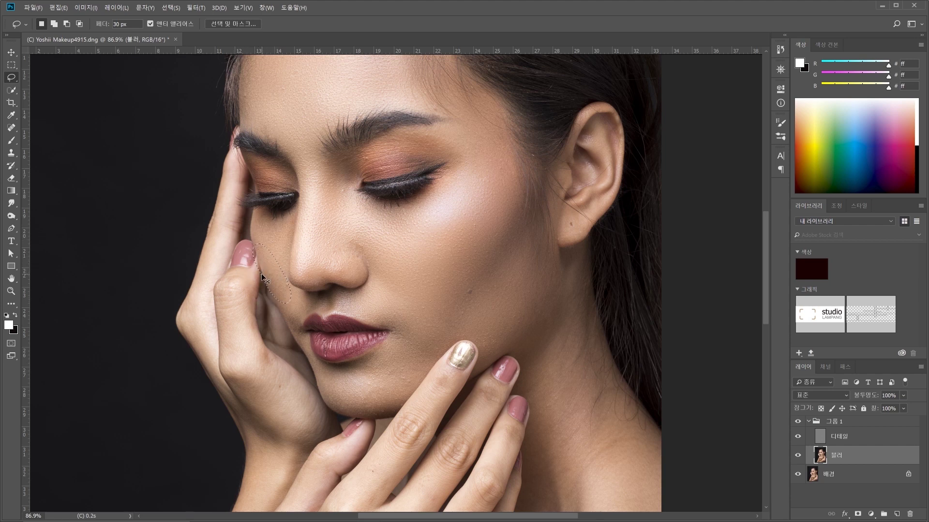
mouse_move(265, 280)
mouse_down()
mouse_move(278, 293)
mouse_move(264, 234)
mouse_move(294, 308)
mouse_move(268, 283)
mouse_move(265, 261)
mouse_move(296, 312)
mouse_up()
mouse_move(401, 381)
mouse_down()
mouse_move(340, 384)
mouse_move(405, 381)
mouse_up()
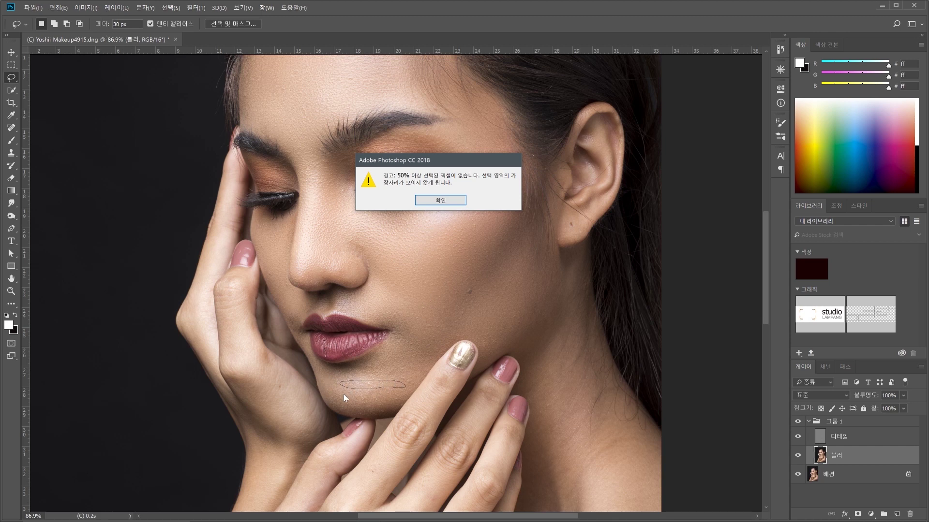
Step: Dismiss the selection warning and outline skin on the chin, jaw and neck
click(453, 201)
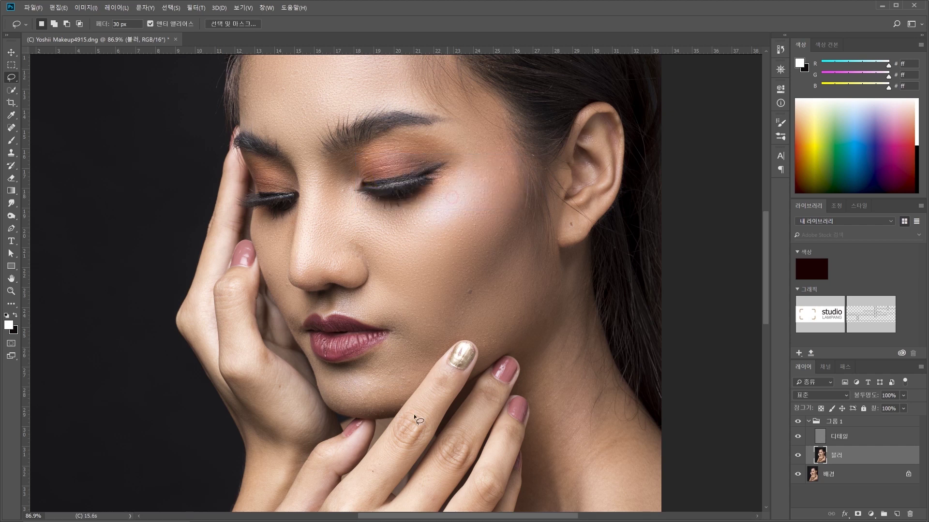
mouse_move(390, 384)
mouse_down()
mouse_move(336, 385)
mouse_move(376, 396)
mouse_move(405, 387)
mouse_move(388, 378)
mouse_up()
mouse_move(422, 333)
mouse_down()
mouse_move(400, 344)
mouse_move(427, 349)
mouse_up()
mouse_move(380, 397)
mouse_down()
mouse_move(344, 393)
mouse_move(345, 410)
mouse_move(382, 410)
mouse_move(370, 389)
mouse_up()
mouse_move(511, 336)
mouse_down()
mouse_move(523, 318)
mouse_move(563, 297)
mouse_move(548, 365)
mouse_move(518, 346)
mouse_up()
mouse_move(558, 428)
mouse_down()
mouse_move(557, 336)
mouse_move(595, 413)
mouse_move(579, 449)
mouse_move(568, 437)
mouse_move(625, 437)
mouse_move(571, 354)
mouse_move(568, 308)
mouse_move(633, 396)
mouse_move(646, 441)
mouse_move(555, 355)
mouse_move(609, 440)
mouse_move(554, 371)
mouse_move(592, 471)
mouse_move(570, 468)
mouse_up()
key(space)
Step: Blur several outlined patches of neck and shoulder skin
drag(419, 332, 317, 128)
scroll(376, 220, down, 3)
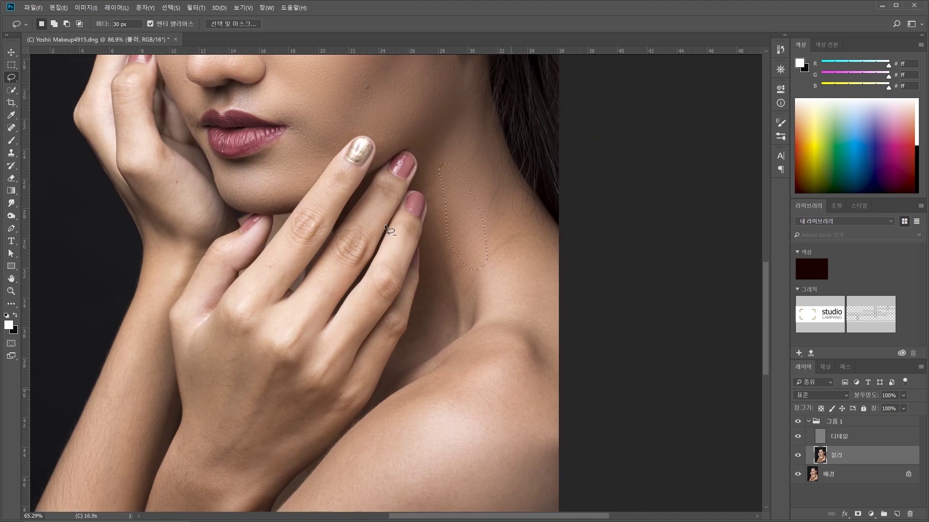
mouse_move(462, 307)
mouse_down()
mouse_move(456, 222)
mouse_move(475, 270)
mouse_move(469, 316)
mouse_up()
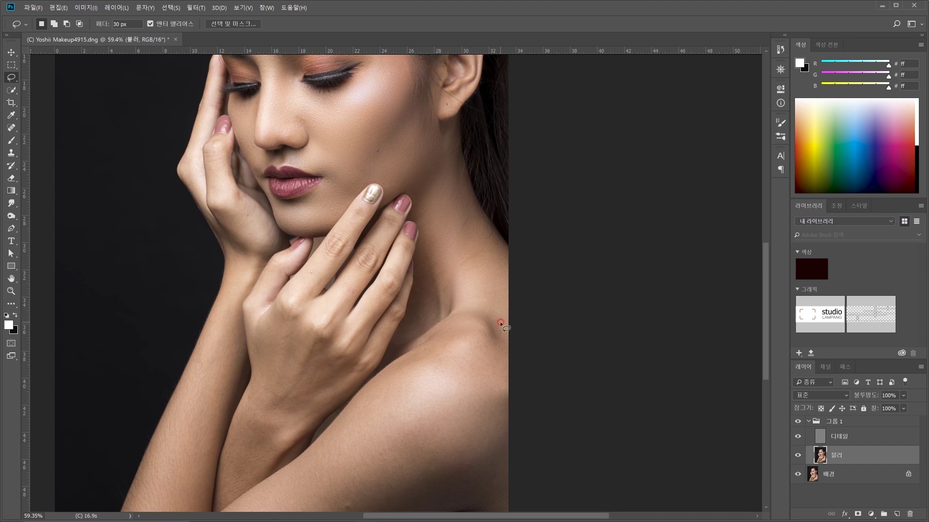
mouse_move(434, 384)
mouse_down()
mouse_move(466, 331)
mouse_move(497, 354)
mouse_move(444, 376)
mouse_up()
key(ctrl+alt+f)
mouse_move(522, 381)
mouse_down()
mouse_move(490, 312)
mouse_move(544, 372)
mouse_move(510, 392)
mouse_up()
key(ctrl+alt+f)
mouse_move(406, 383)
mouse_down()
mouse_move(440, 340)
mouse_move(411, 390)
mouse_move(460, 410)
mouse_move(438, 416)
mouse_up()
key(ctrl+alt+f)
key(ctrl+alt+f)
mouse_move(442, 454)
mouse_down()
mouse_move(417, 424)
mouse_move(514, 390)
mouse_move(471, 450)
mouse_move(441, 444)
mouse_up()
Step: Smooth the upper and lower arm skin and the hand's left edge
key(ctrl+alt+f)
mouse_move(350, 481)
mouse_down()
mouse_move(417, 438)
mouse_move(419, 484)
mouse_move(343, 519)
mouse_move(309, 520)
mouse_move(309, 507)
mouse_move(372, 468)
mouse_up()
mouse_move(406, 387)
mouse_down()
mouse_move(280, 493)
mouse_move(375, 507)
mouse_move(406, 388)
mouse_move(244, 516)
mouse_move(286, 497)
mouse_move(377, 386)
mouse_move(428, 373)
mouse_up()
key(ctrl+alt+f)
key(ctrl+alt+f)
mouse_move(442, 336)
mouse_down()
mouse_move(400, 381)
mouse_move(451, 356)
mouse_move(444, 335)
mouse_up()
click(471, 452)
mouse_move(518, 431)
mouse_down()
mouse_move(534, 515)
mouse_move(514, 420)
mouse_up()
mouse_move(259, 363)
mouse_down()
mouse_move(277, 309)
mouse_move(303, 328)
mouse_up()
mouse_move(319, 389)
mouse_down()
mouse_move(296, 414)
mouse_move(354, 357)
mouse_move(351, 381)
mouse_move(293, 430)
mouse_up()
key(ctrl+alt+f)
key(ctrl+alt+f)
Step: Outline and smooth the forearm, fingers, back of the hand and wrist
mouse_move(242, 471)
mouse_down()
mouse_move(254, 420)
mouse_move(283, 430)
mouse_move(226, 501)
mouse_move(223, 468)
mouse_move(265, 390)
mouse_up()
drag(243, 473, 231, 458)
mouse_move(130, 504)
mouse_down()
mouse_move(148, 492)
mouse_move(215, 373)
mouse_move(199, 509)
mouse_move(174, 491)
mouse_up()
mouse_move(193, 385)
mouse_down()
mouse_move(229, 290)
mouse_move(237, 354)
mouse_move(211, 405)
mouse_move(201, 401)
mouse_up()
mouse_move(242, 254)
mouse_down()
mouse_move(238, 210)
mouse_move(278, 241)
mouse_move(261, 252)
mouse_move(224, 241)
mouse_move(229, 179)
mouse_move(260, 216)
mouse_move(237, 213)
mouse_up()
drag(197, 184, 190, 166)
mouse_move(220, 199)
mouse_down()
mouse_move(219, 152)
mouse_move(228, 206)
mouse_up()
mouse_move(207, 359)
mouse_down()
mouse_move(223, 264)
mouse_move(219, 327)
mouse_move(239, 239)
mouse_move(243, 289)
mouse_move(225, 340)
mouse_up()
key(space)
Step: Outline a patch of skin on the upper hand
drag(305, 241, 355, 349)
drag(238, 279, 251, 252)
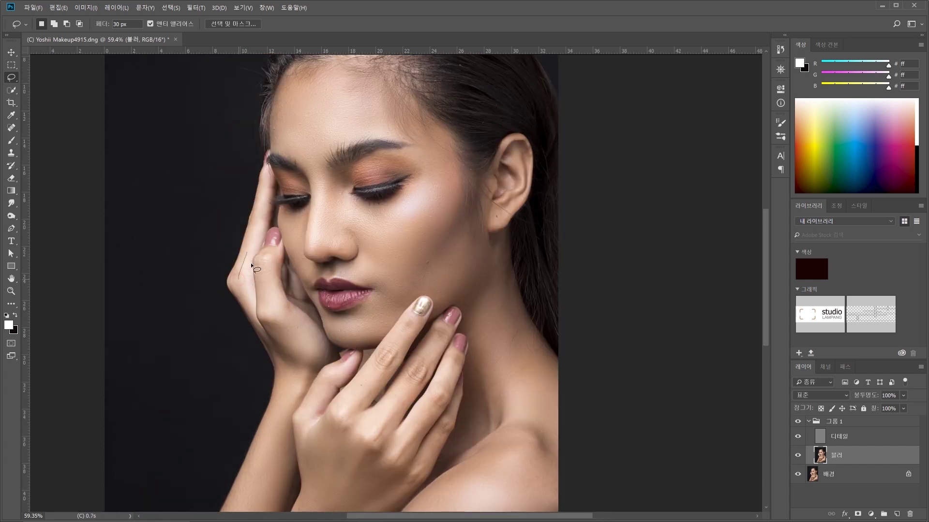
drag(240, 289, 245, 277)
scroll(471, 302, down, 2)
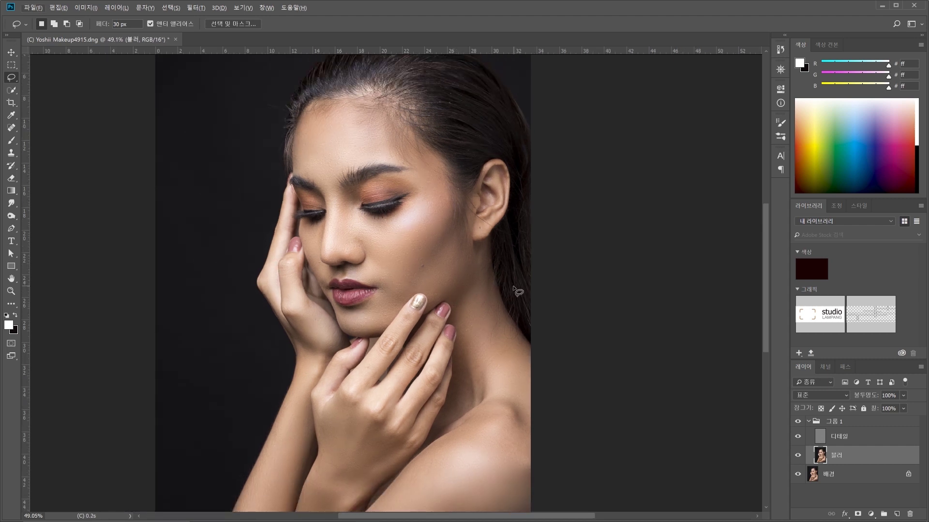
scroll(479, 266, down, 2)
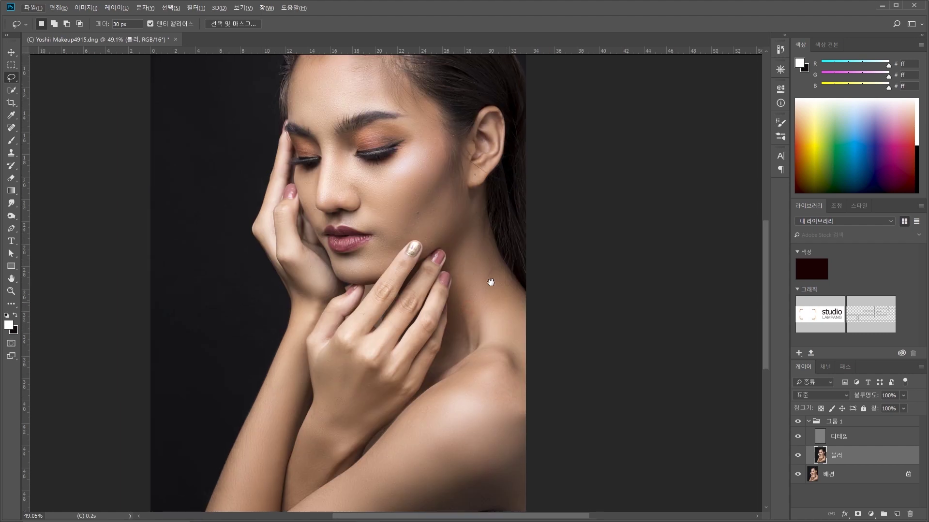
scroll(498, 283, left, 2)
scroll(512, 287, down, 1)
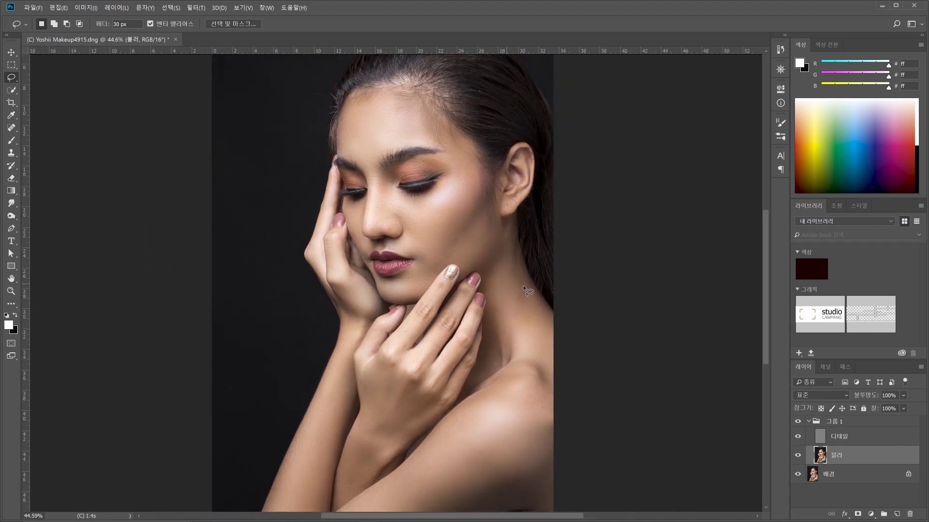
scroll(527, 300, up, 2)
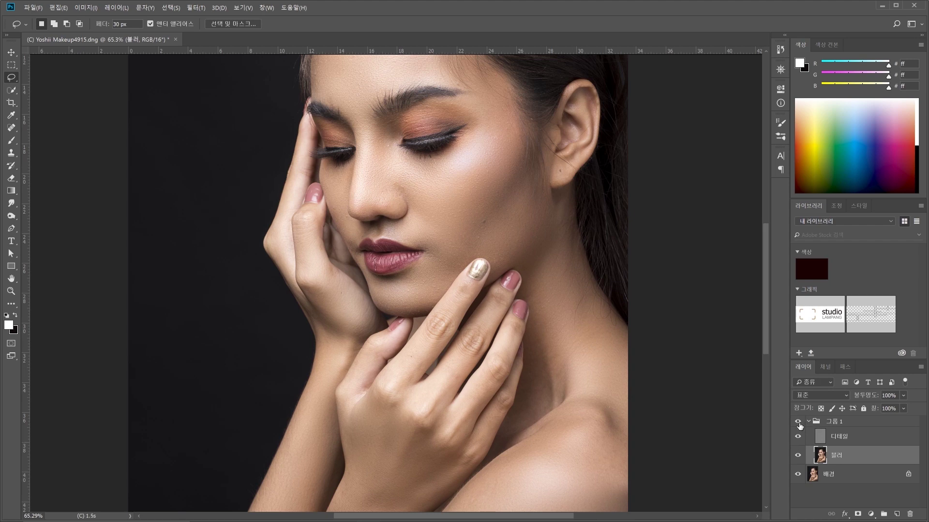
click(852, 437)
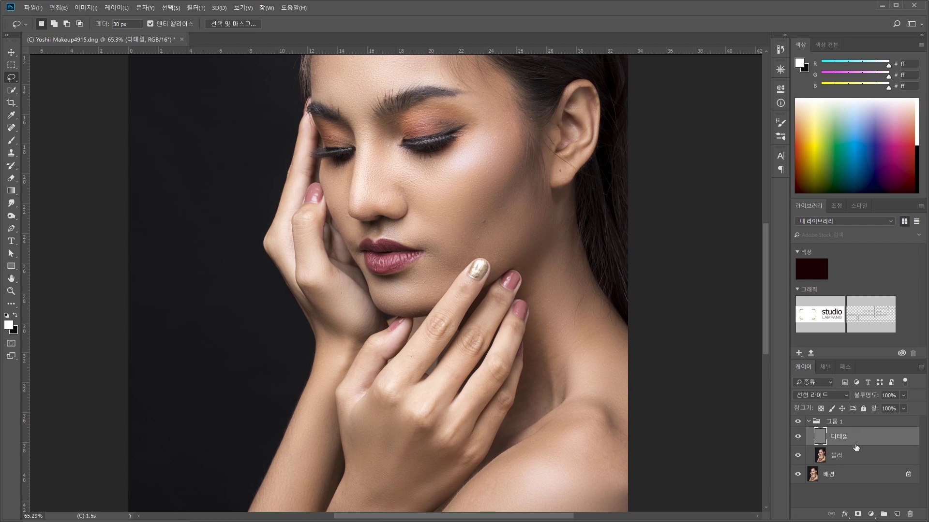
click(863, 454)
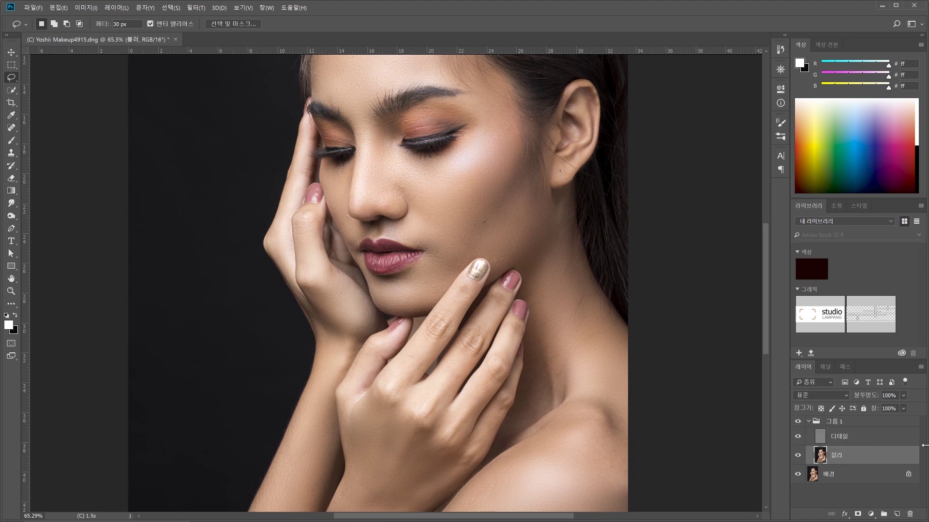
click(798, 422)
click(799, 424)
click(799, 423)
scroll(576, 259, up, 3)
drag(532, 265, 459, 172)
drag(488, 243, 556, 195)
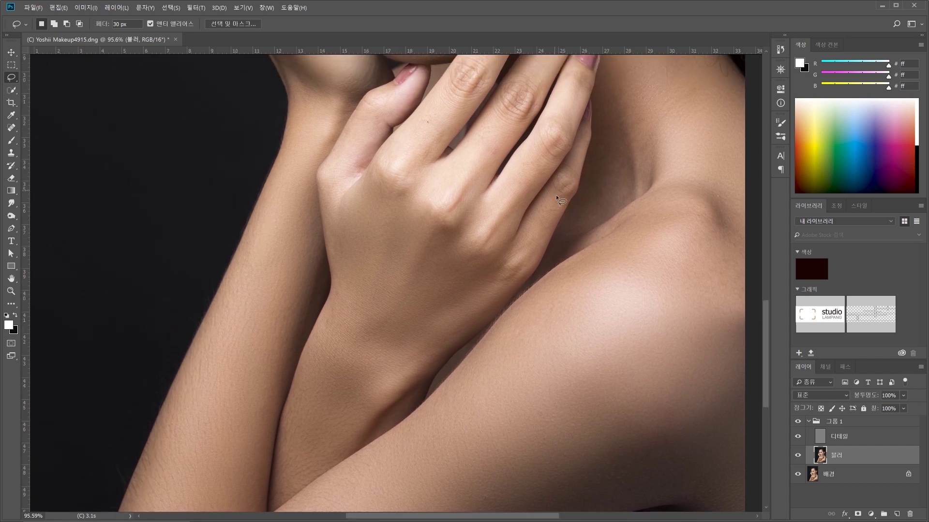
click(797, 422)
click(797, 422)
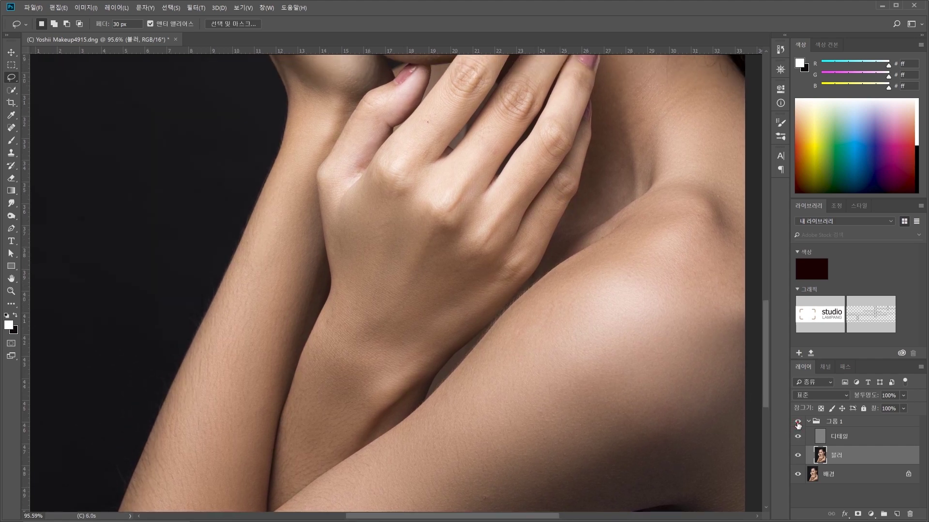
click(797, 423)
click(797, 423)
scroll(585, 303, down, 3)
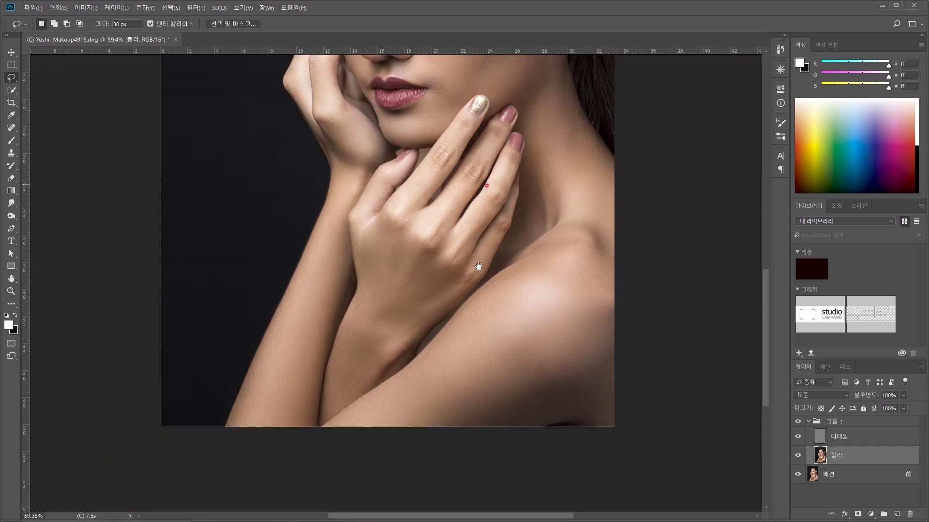
drag(482, 222, 477, 281)
drag(470, 189, 466, 261)
drag(435, 221, 412, 254)
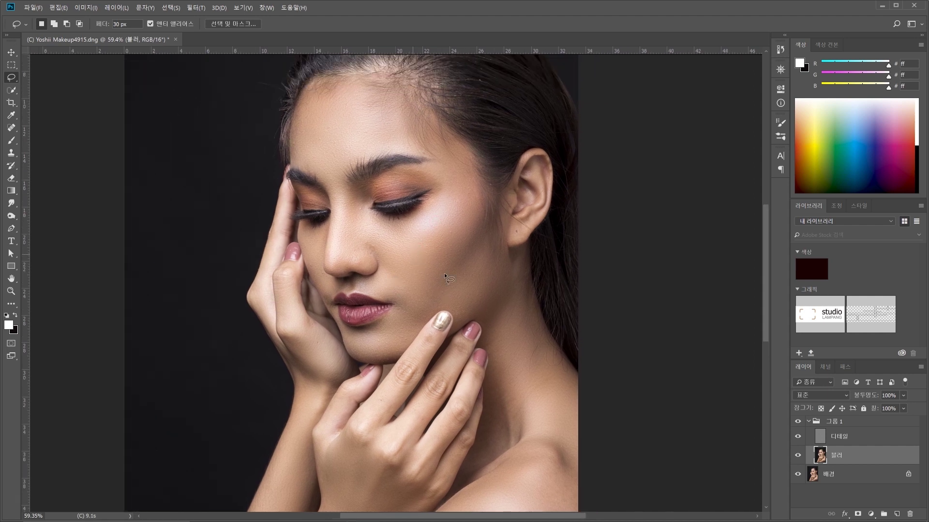
scroll(397, 272, down, 4)
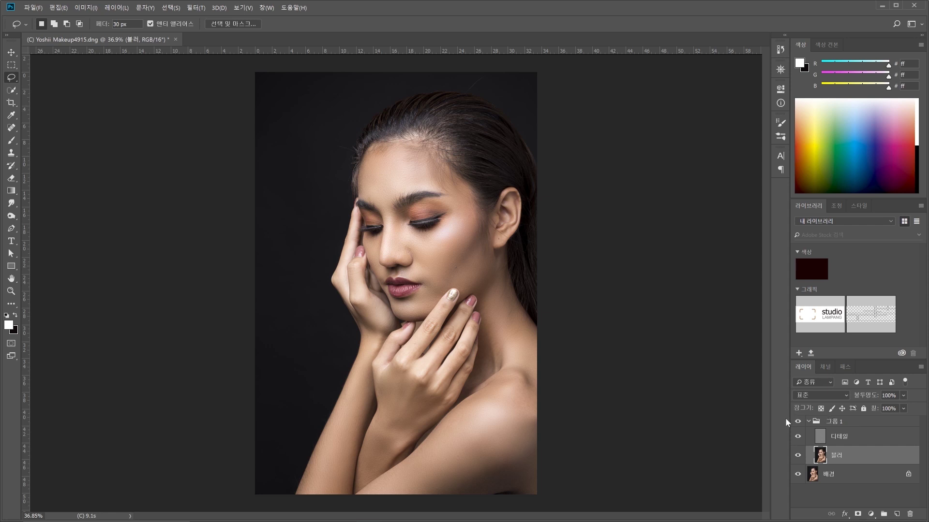
Step: Flatten the image, save it as Yoshii Makeup4915-편집.tif, close it and switch to Lightroom
click(920, 367)
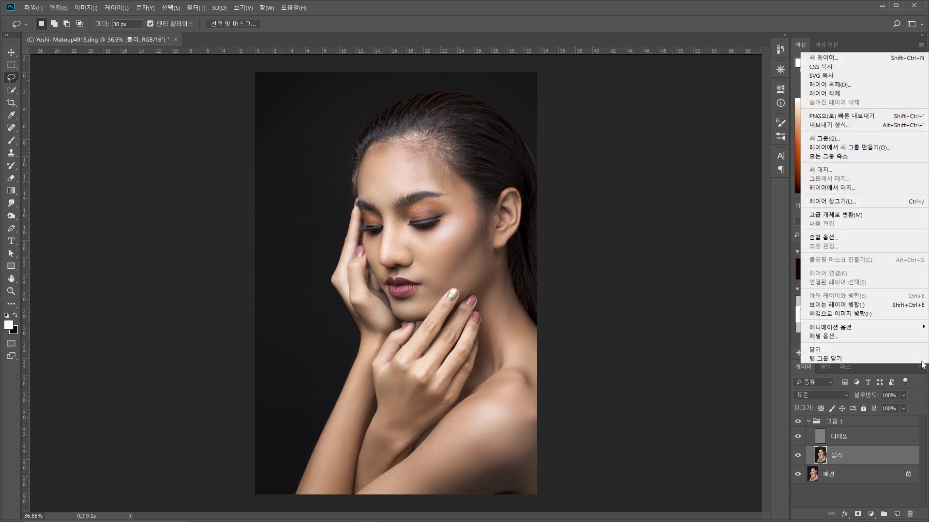
click(901, 314)
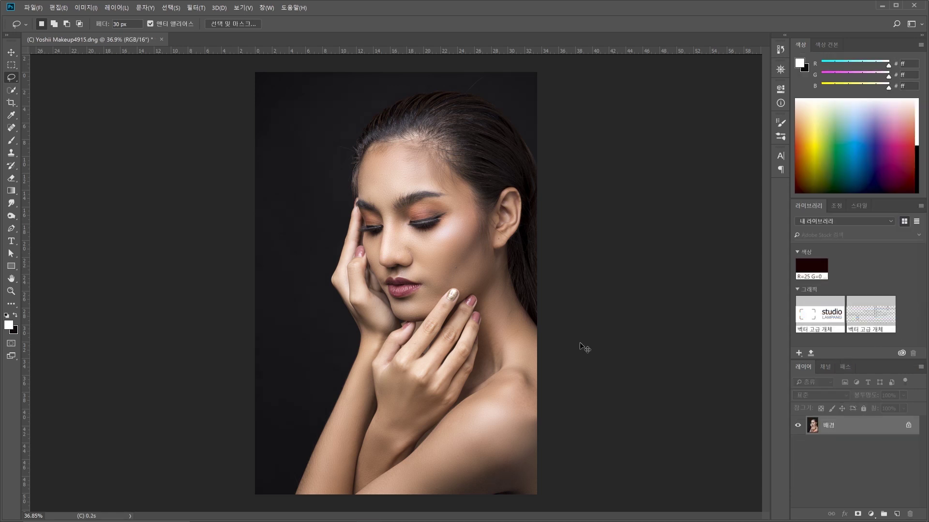
key(ctrl+s)
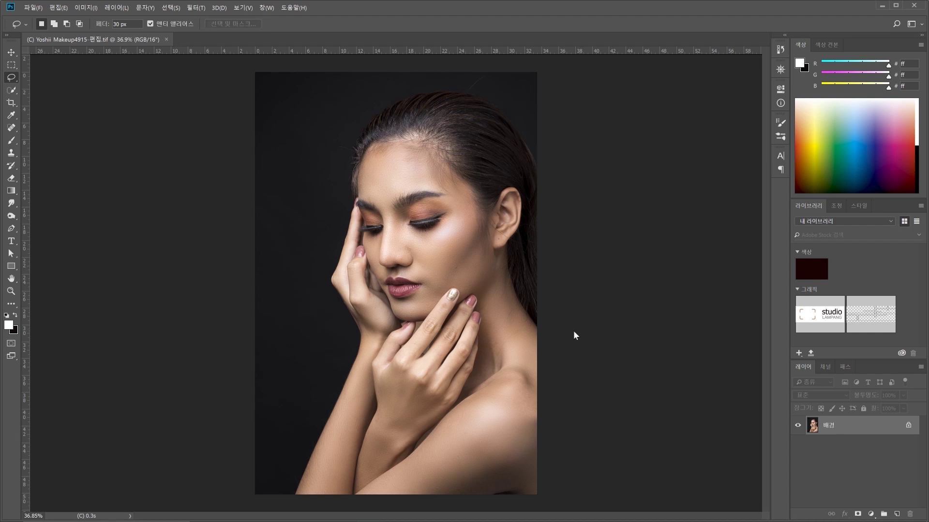
key(ctrl+w)
key(alt+Tab)
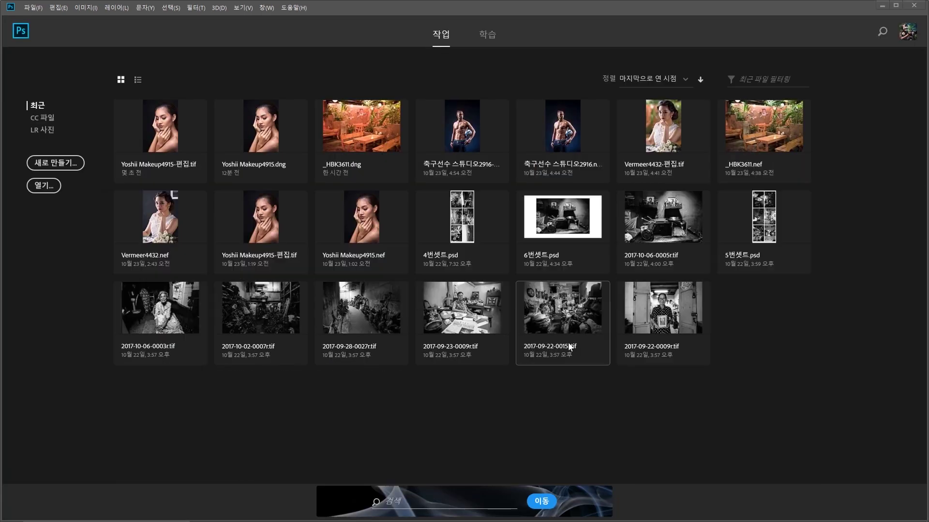
Step: Open the edited TIF in Develop from the Library grid, check it at 1:1, and reach HSL
key(g)
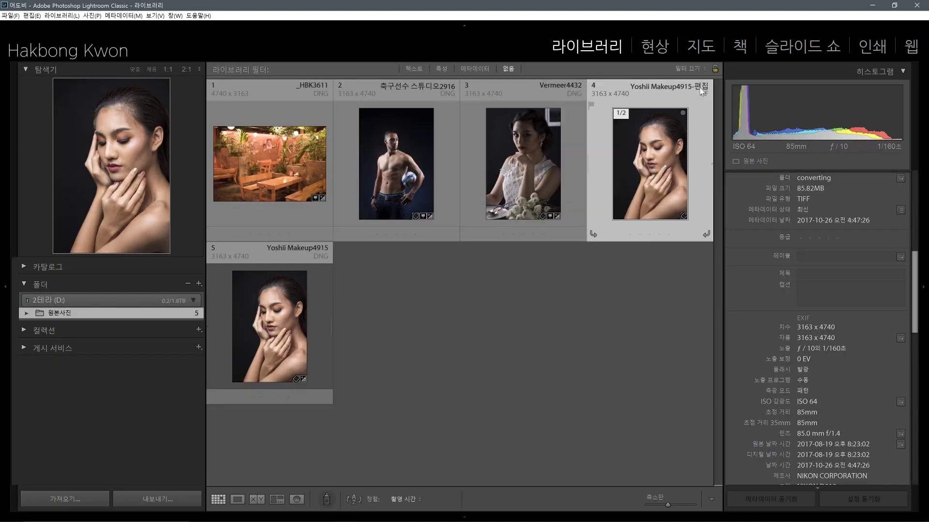
double_click(675, 158)
key(d)
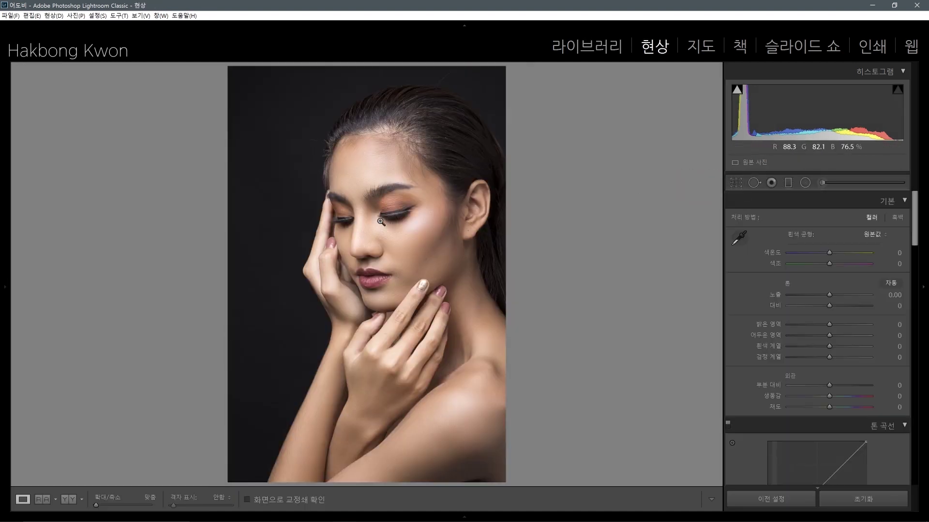
click(397, 226)
click(426, 271)
scroll(915, 213, down, 3)
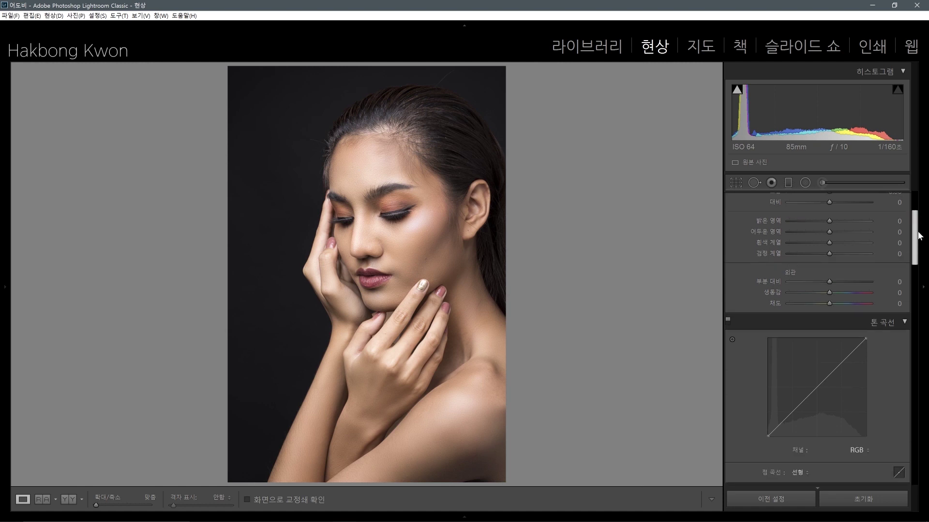
drag(918, 236, 920, 276)
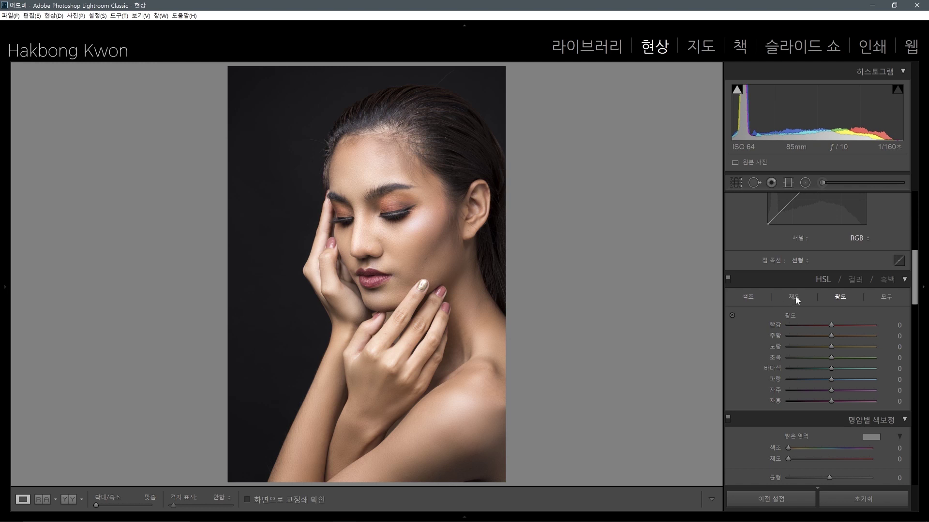
Step: Try and reset orange hue, saturation and luminance adjustments in the HSL panel
click(751, 300)
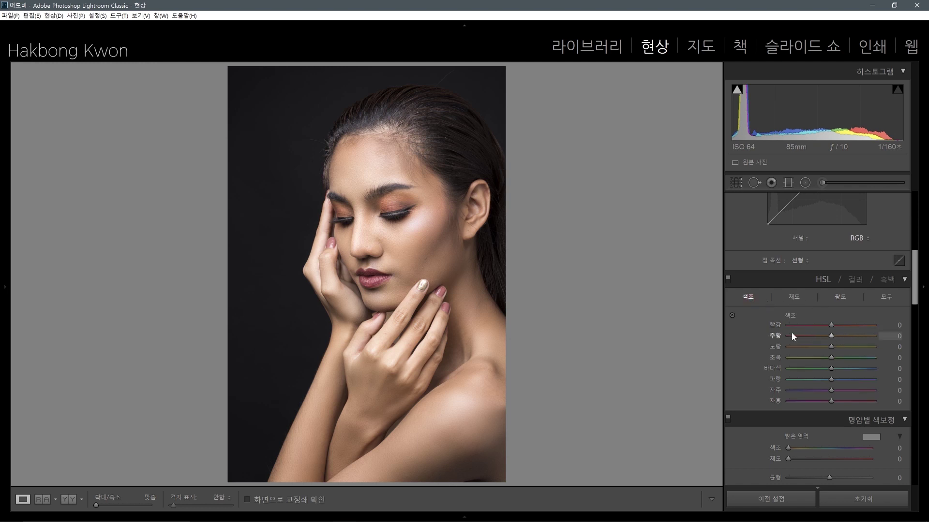
mouse_move(833, 336)
mouse_down()
mouse_move(867, 333)
mouse_move(820, 336)
mouse_up()
double_click(833, 338)
click(796, 296)
drag(831, 336, 796, 336)
drag(867, 334, 821, 334)
double_click(819, 335)
click(838, 298)
double_click(821, 334)
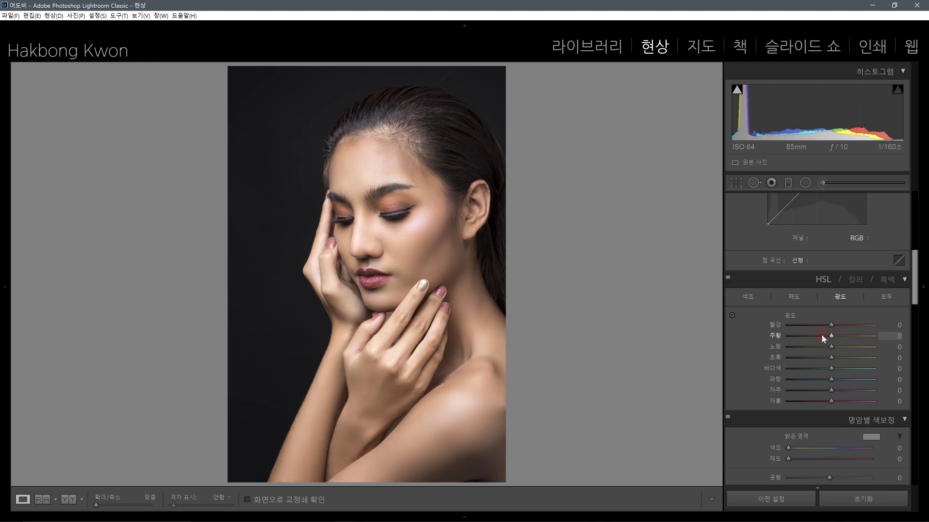
click(796, 299)
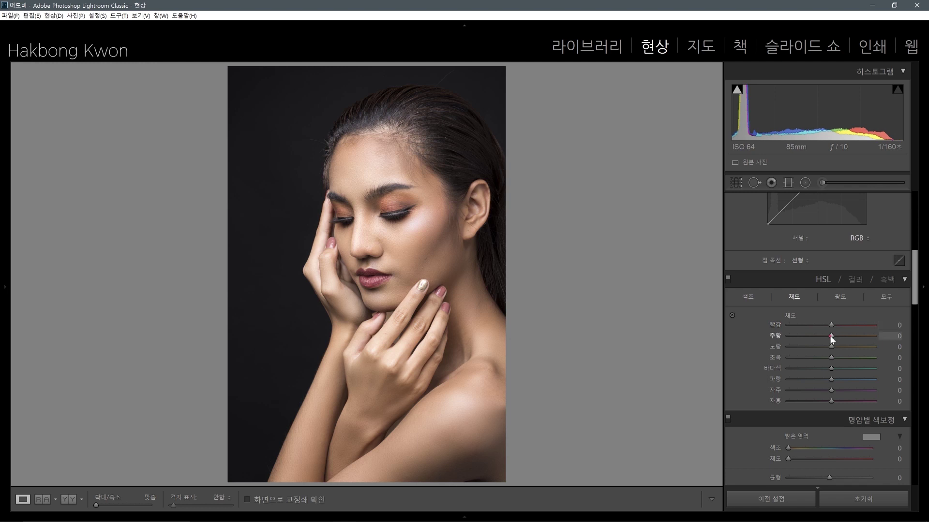
Step: Set the orange hue to -4 and raise orange luminance to +35
scroll(825, 335, down, 10)
scroll(819, 335, down, 5)
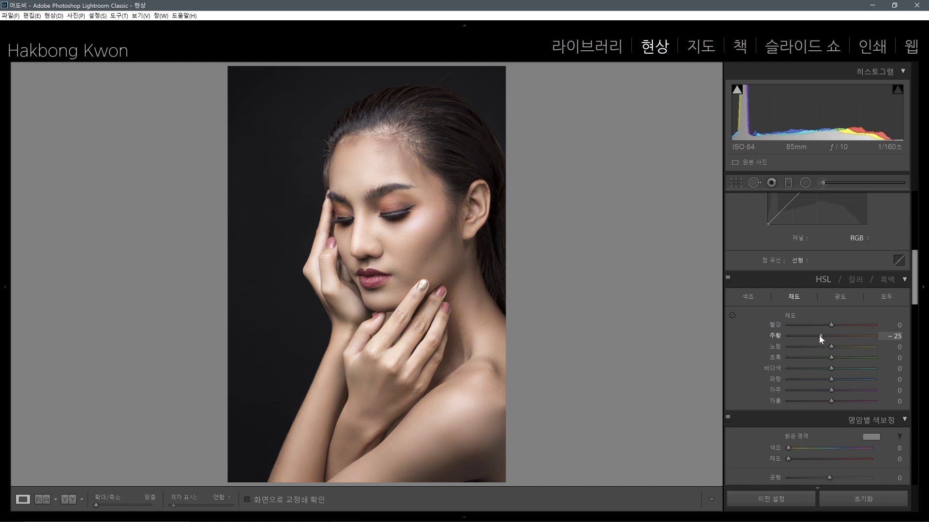
click(753, 296)
drag(838, 333, 829, 334)
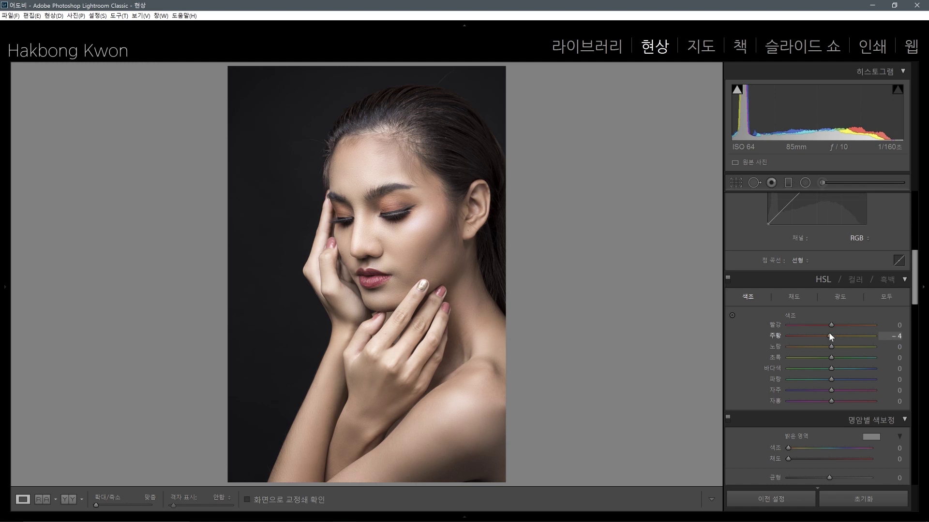
click(839, 297)
drag(831, 335, 844, 332)
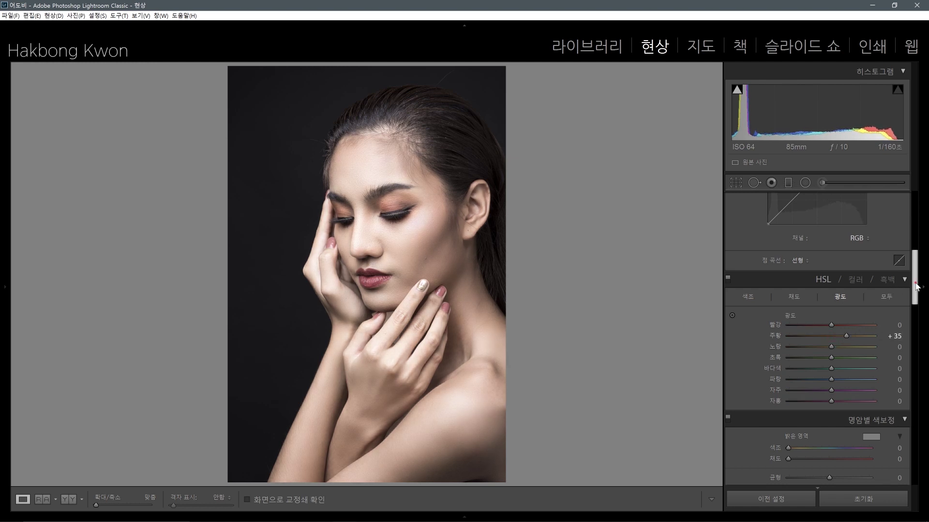
drag(915, 285, 916, 181)
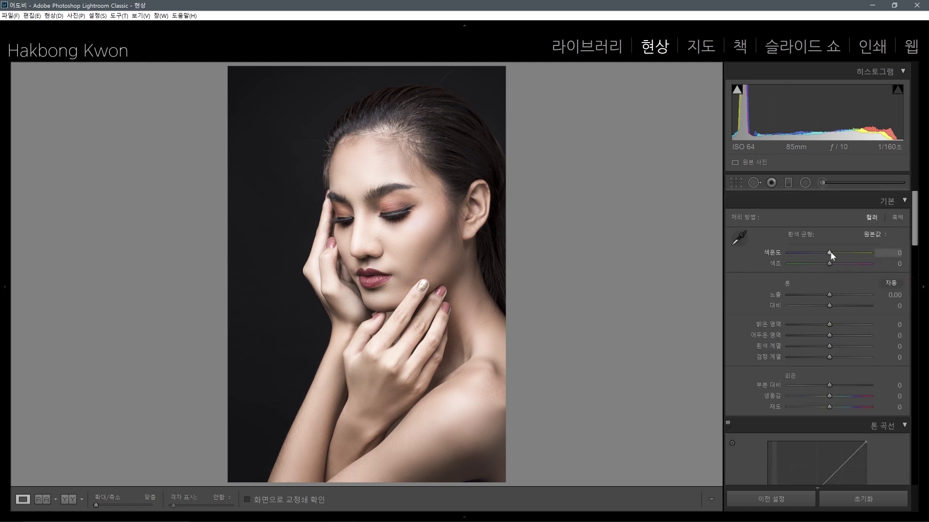
Step: Nudge the Temp slider slightly cooler and return to the Library grid
drag(830, 252, 826, 254)
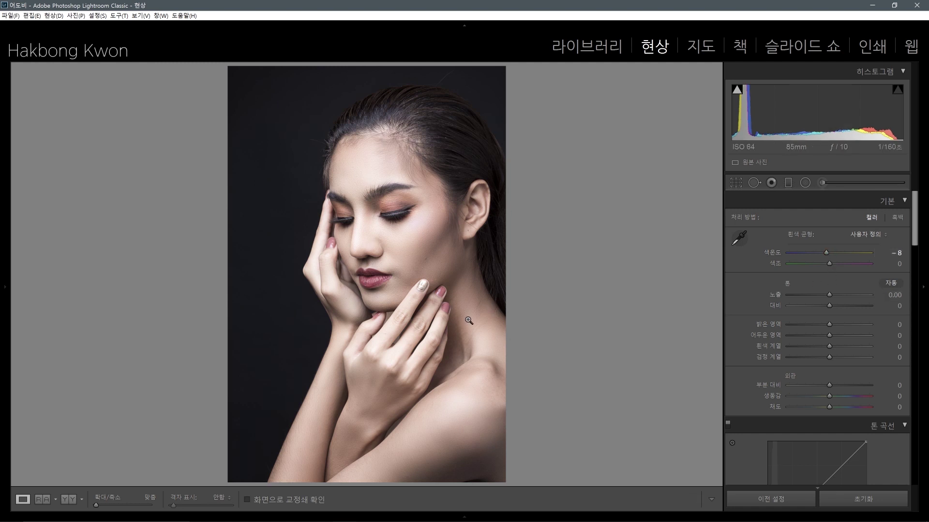
key(g)
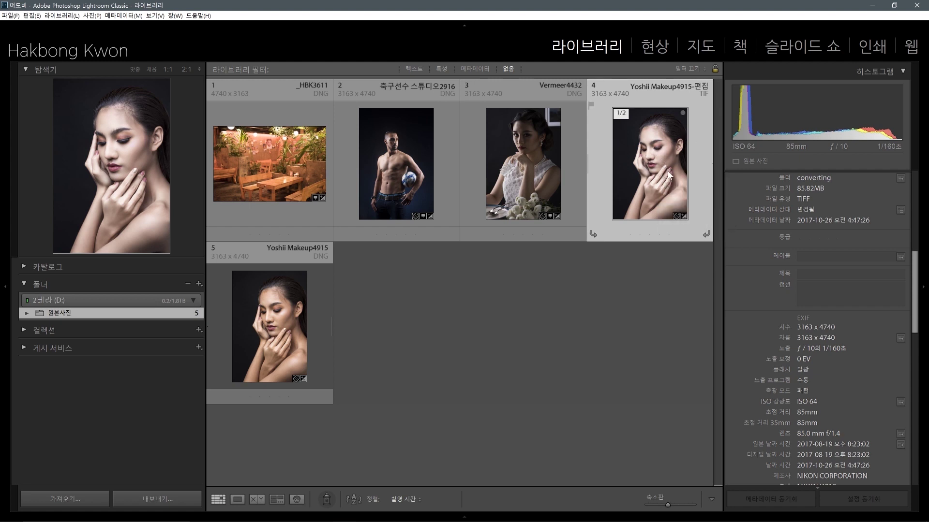
Step: Create a virtual copy of thumbnail 4, Yoshii Makeup4915-편집, and open it in Develop
right_click(648, 145)
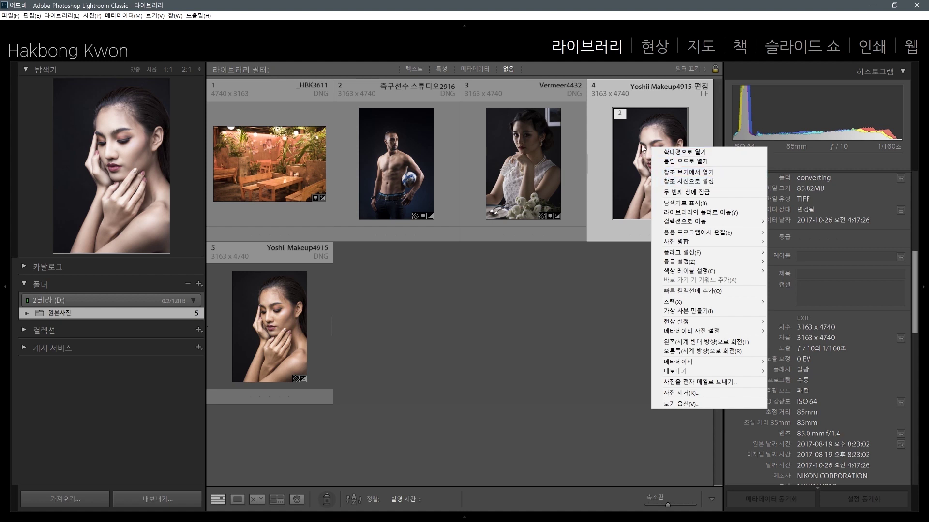
click(637, 143)
right_click(637, 143)
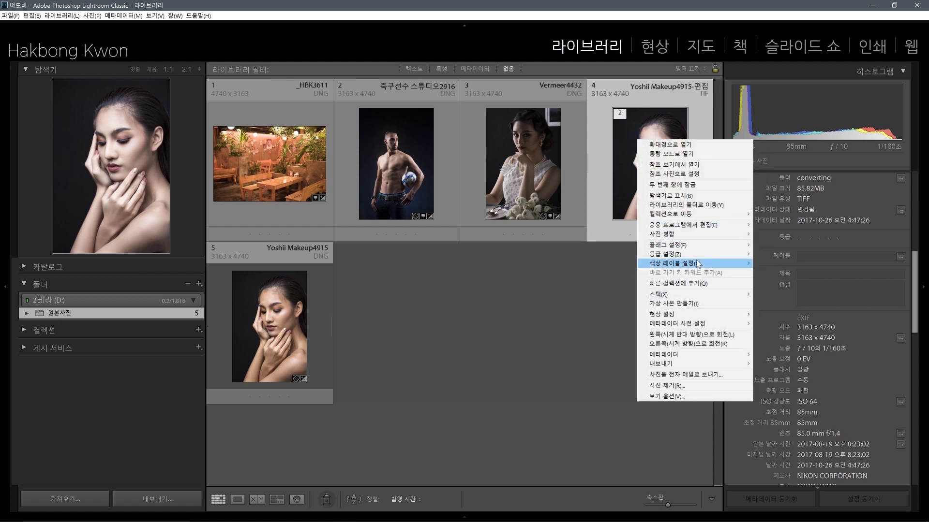
click(686, 304)
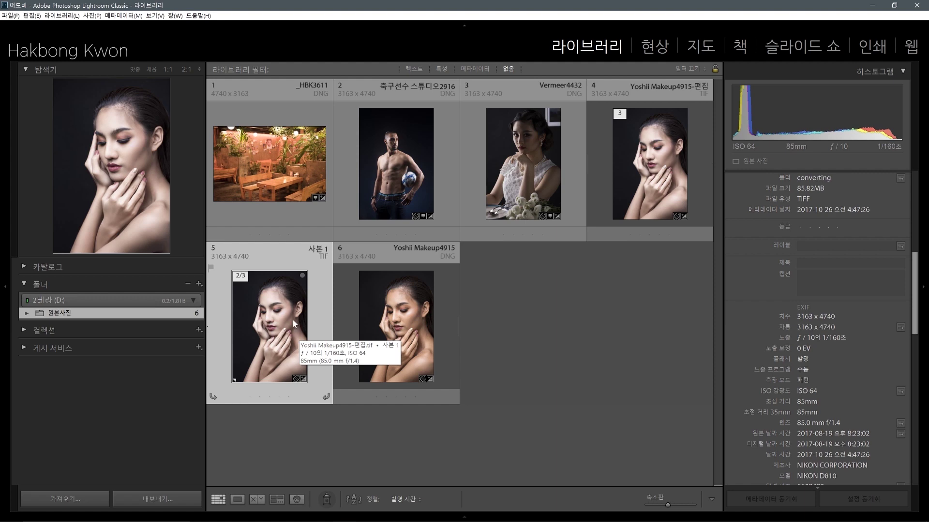
key(d)
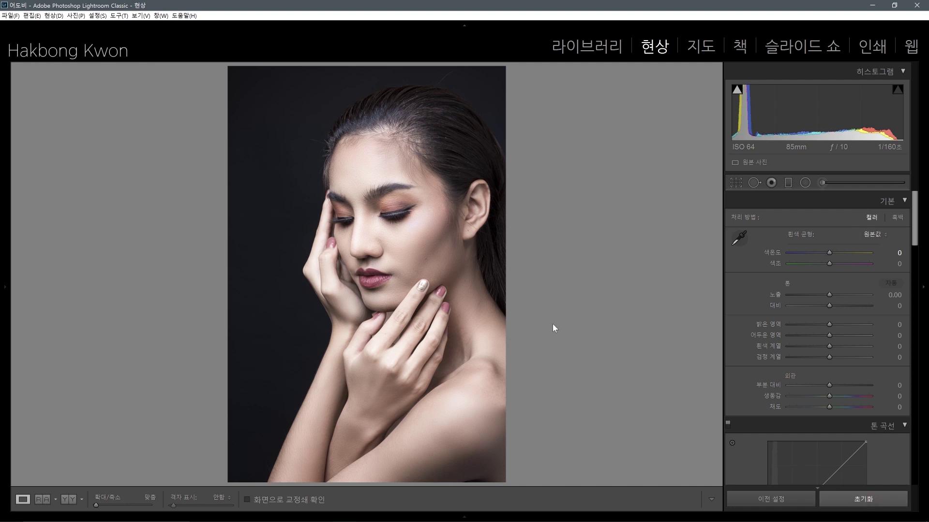
Step: Darken orange luminance, set orange saturation to +34 and shift orange hue to -7
drag(914, 208, 915, 223)
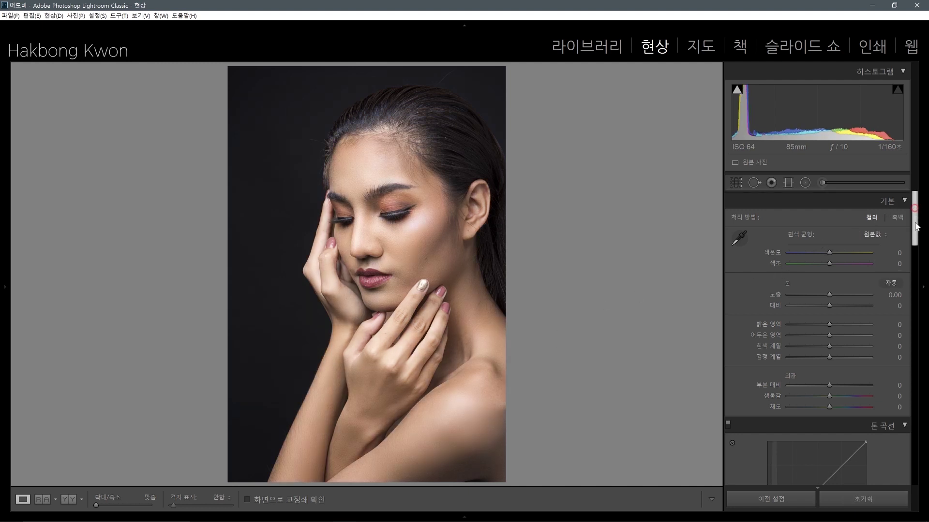
scroll(916, 226, down, 6)
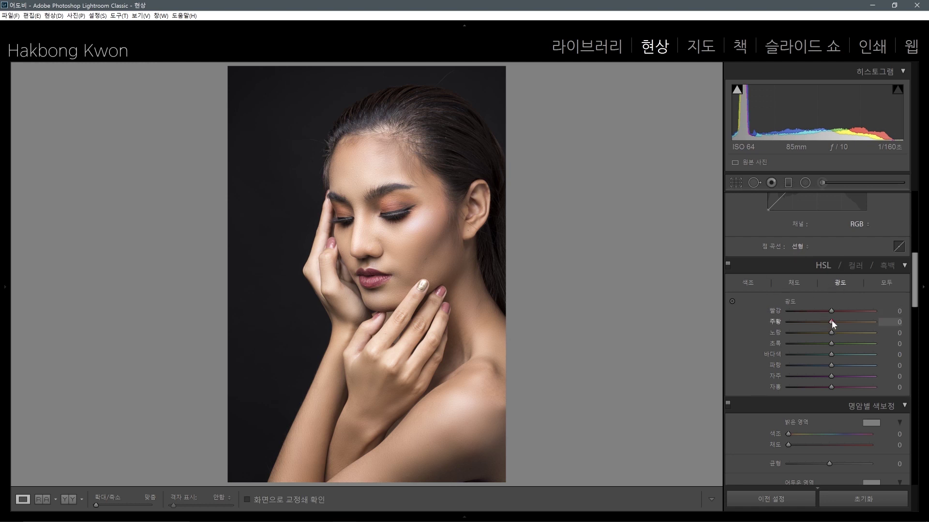
drag(830, 321, 817, 320)
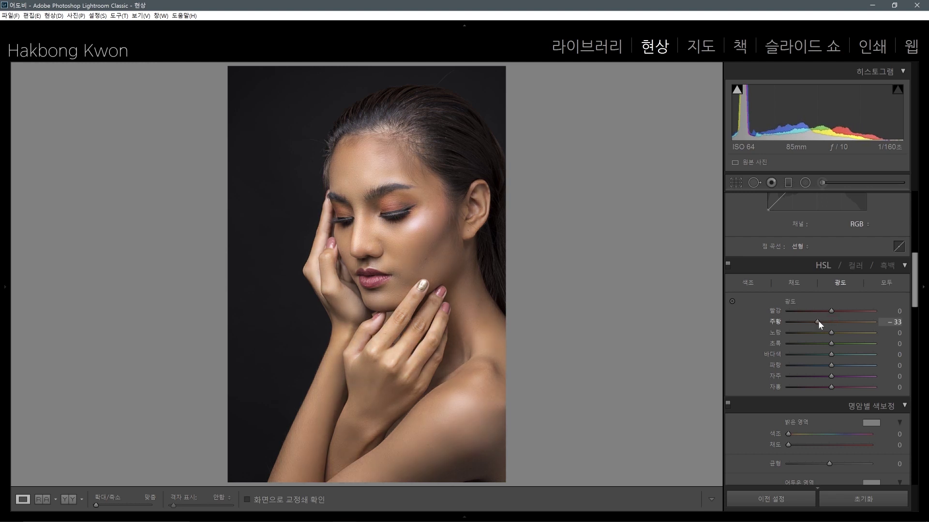
click(799, 281)
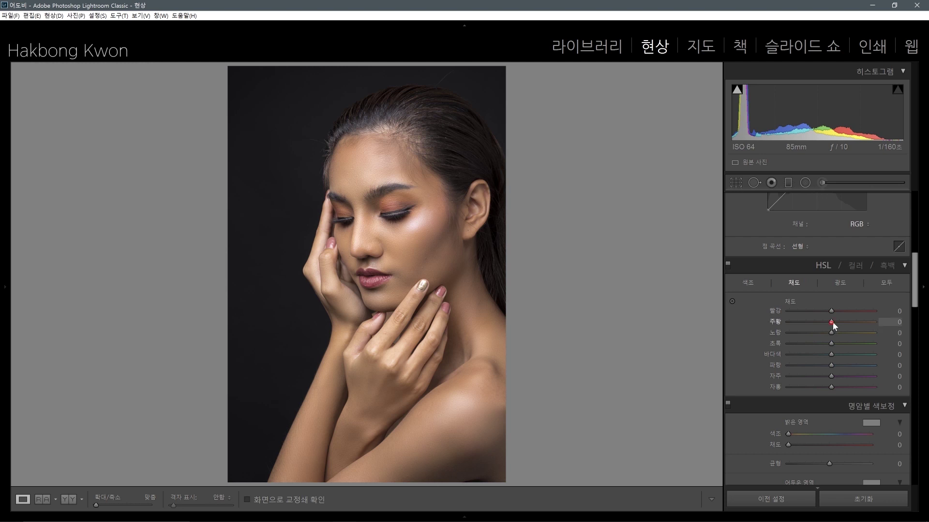
drag(845, 321, 850, 321)
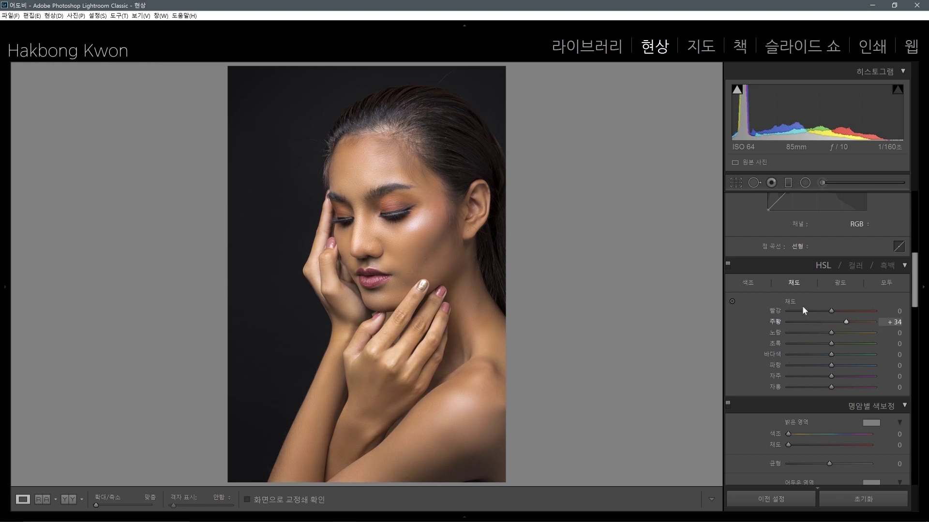
click(749, 283)
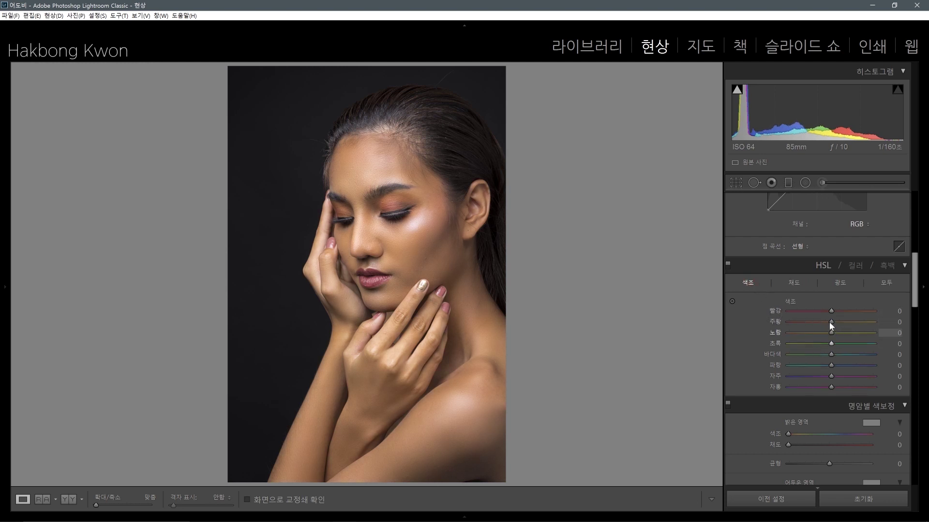
drag(830, 321, 829, 321)
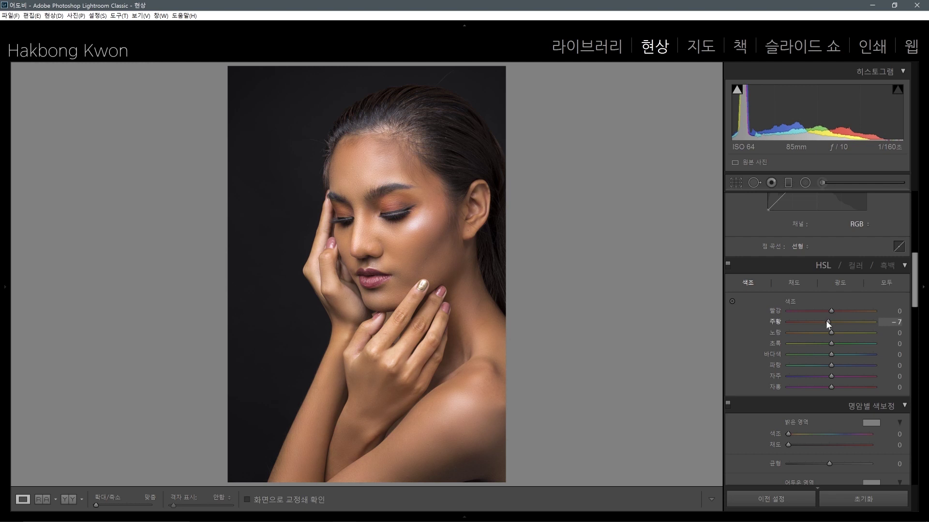
drag(916, 273, 915, 213)
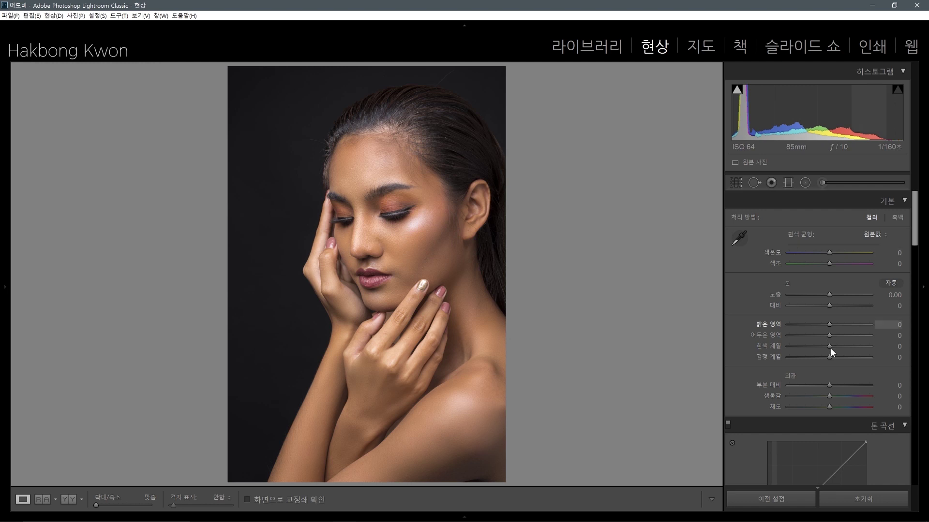
Step: On the virtual copy, lower Highlights to −31, raise Whites to +34 and shift Tint to −12, then go back to the grid
key(alt)
drag(829, 345, 840, 344)
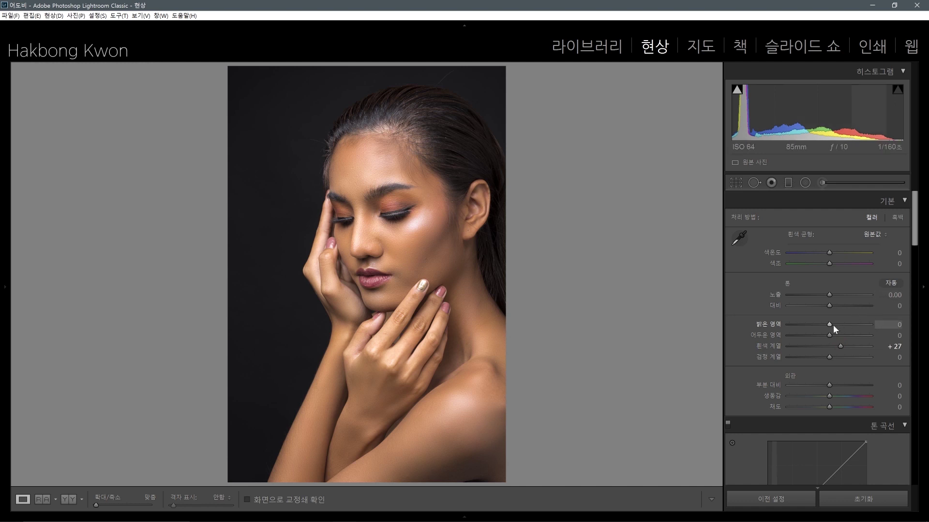
drag(827, 326, 817, 327)
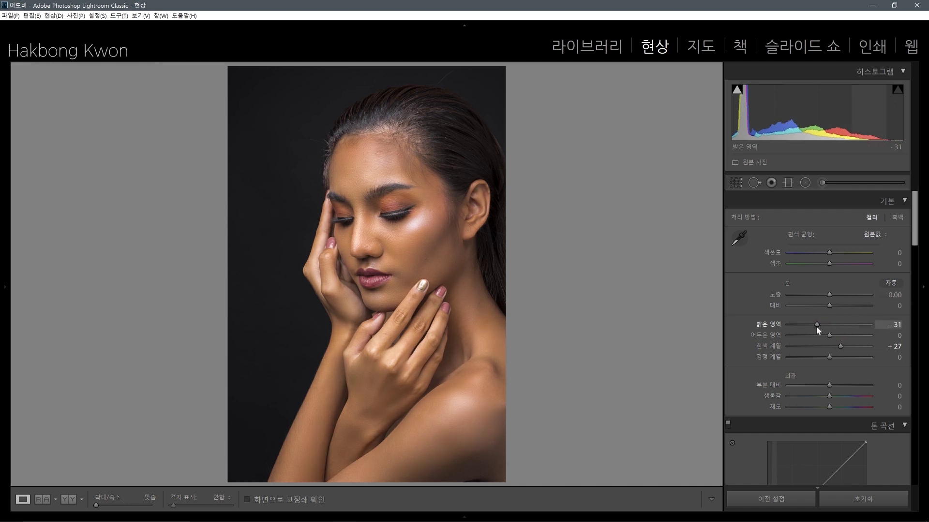
drag(840, 346, 843, 346)
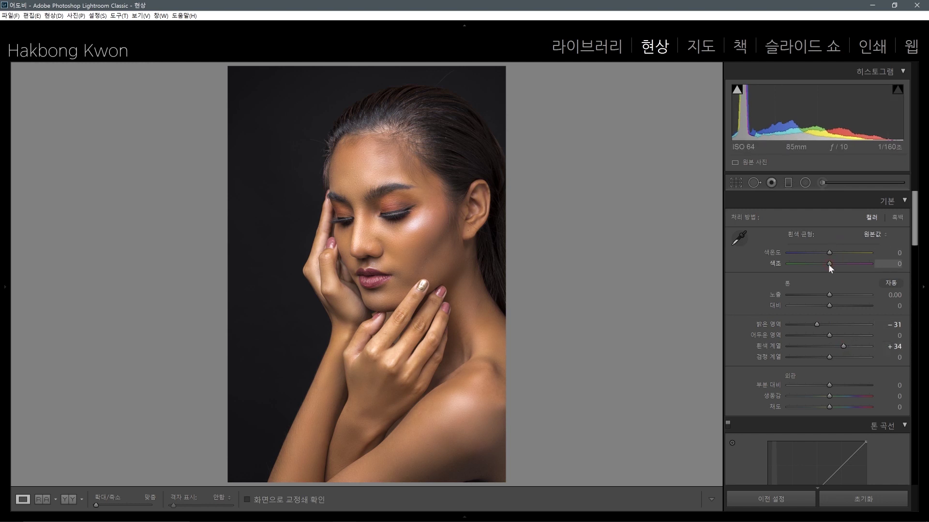
mouse_move(829, 252)
mouse_down()
mouse_move(840, 253)
mouse_move(814, 254)
mouse_move(837, 262)
mouse_move(825, 263)
mouse_up()
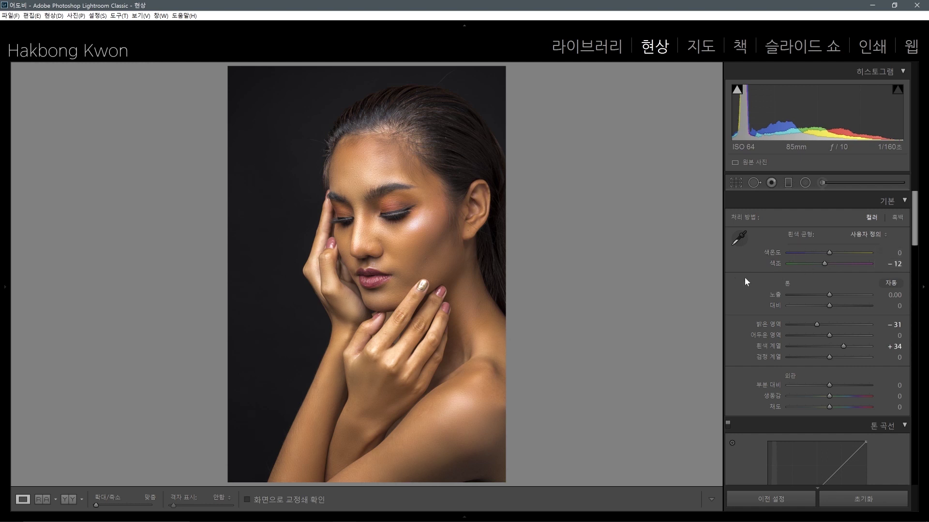
key(g)
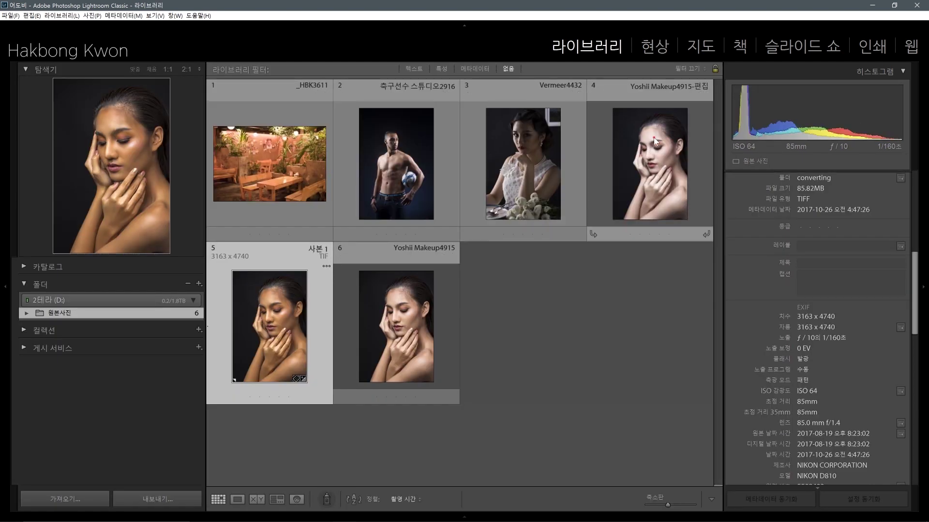
click(261, 499)
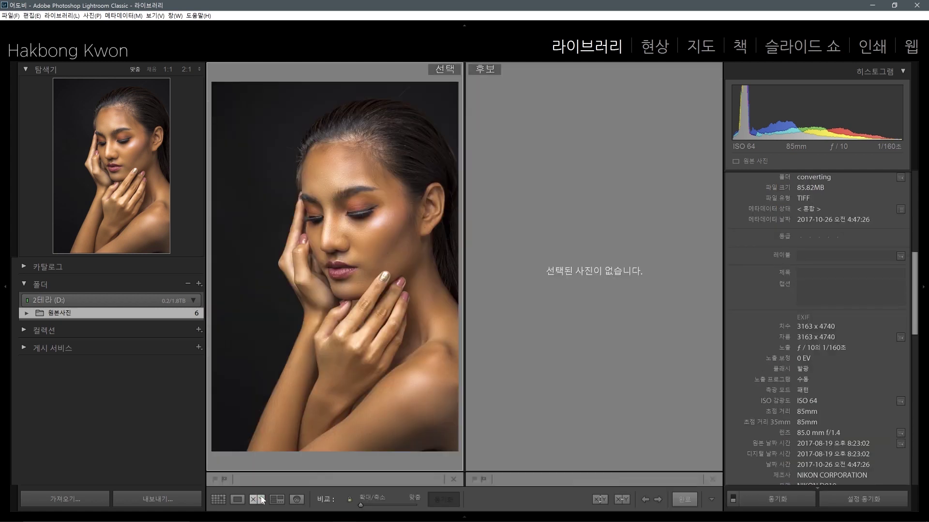
click(5, 289)
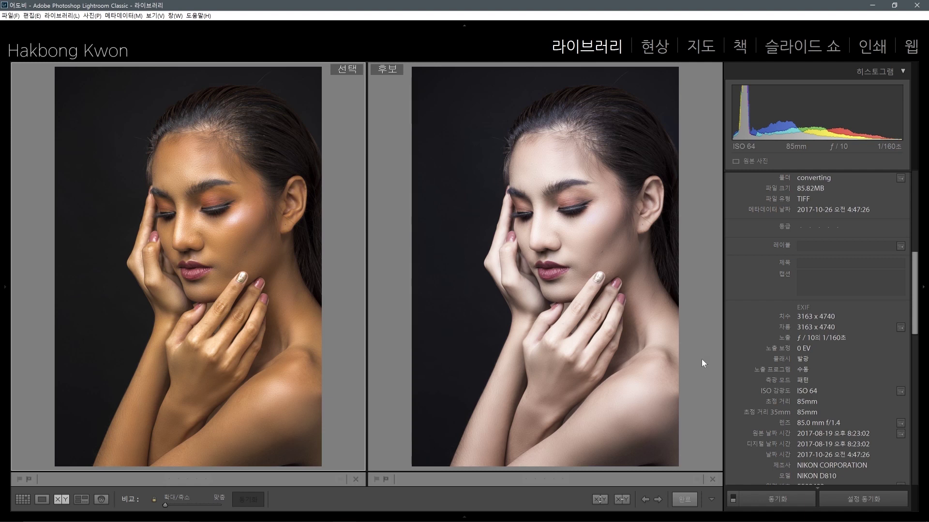
key(g)
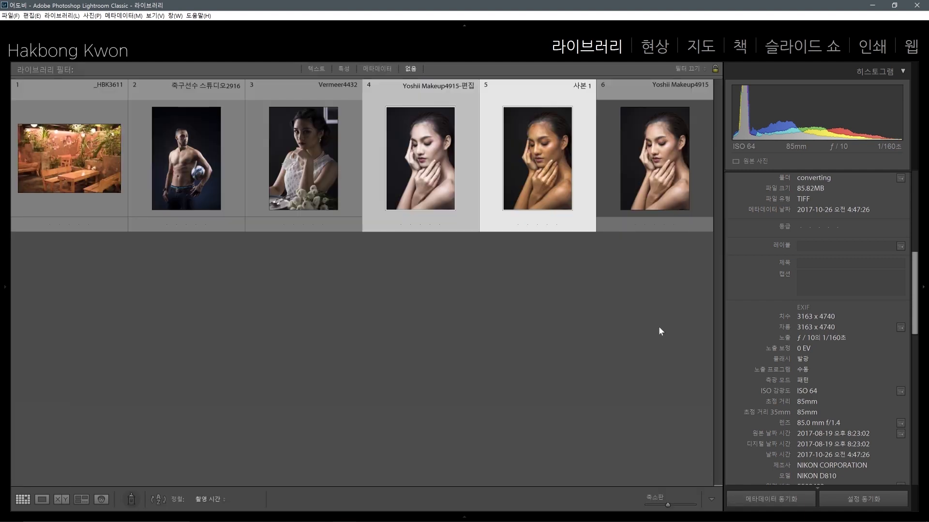
Step: Select the Vermeer4432 portrait and adjust whites, exposure, blacks, shadows and contrast (+5) in Develop
click(446, 286)
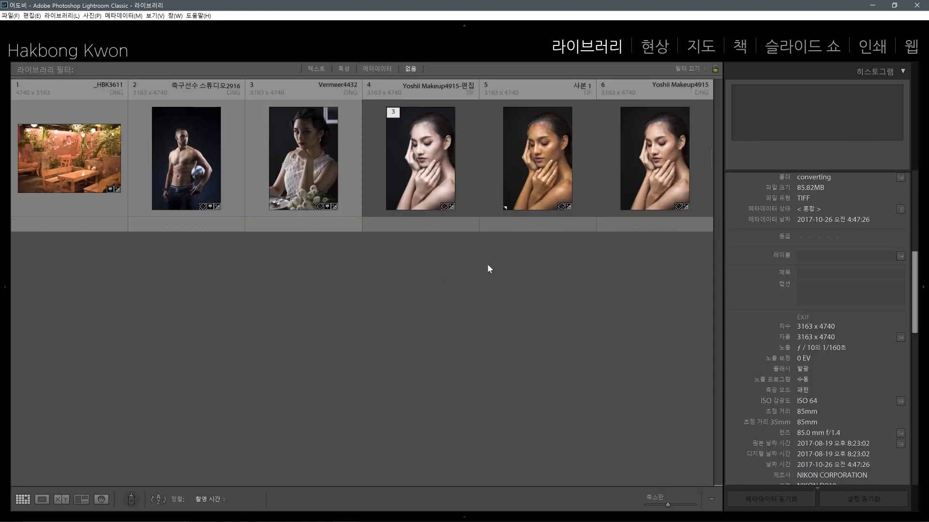
click(321, 158)
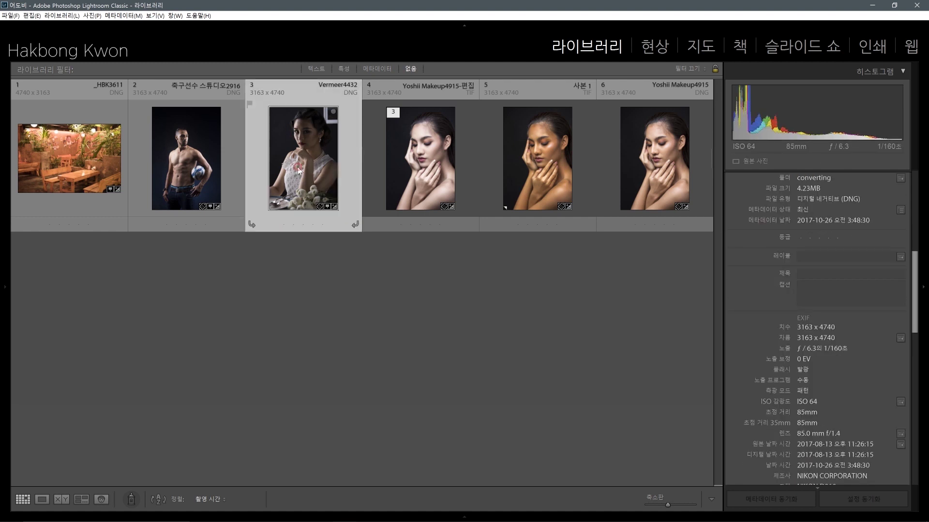
key(d)
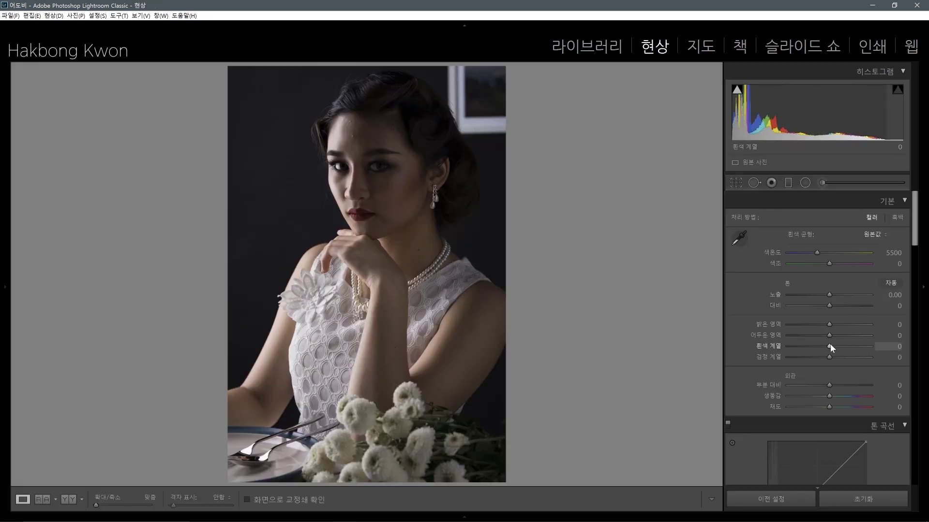
drag(830, 343, 841, 344)
drag(829, 295, 837, 315)
drag(842, 346, 832, 359)
drag(829, 357, 817, 330)
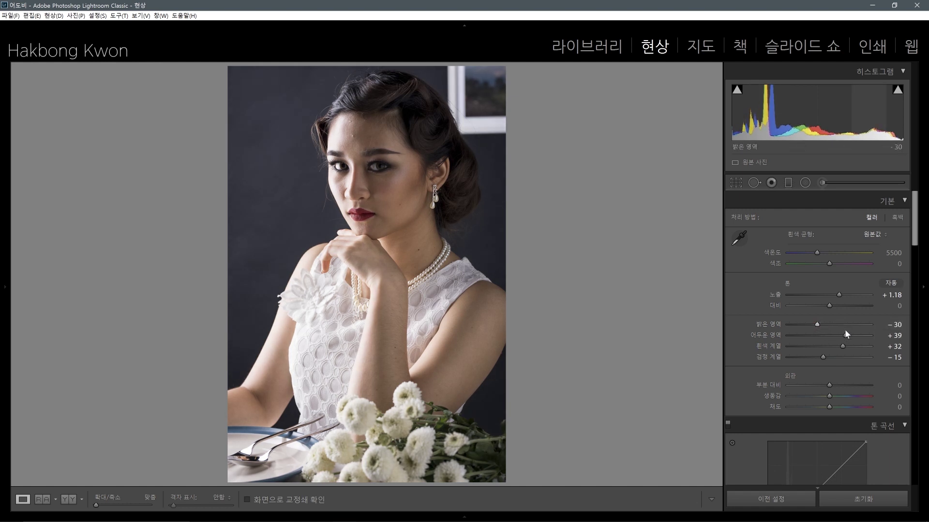
drag(829, 306, 831, 304)
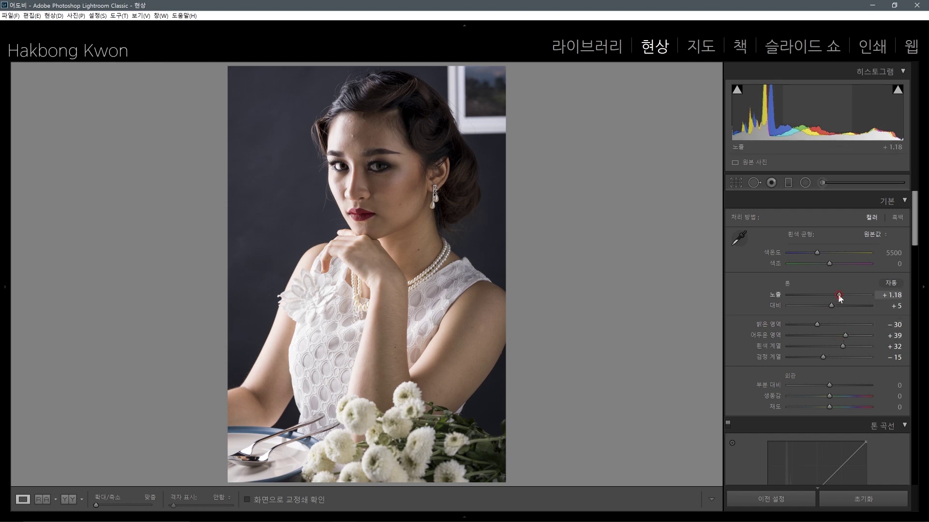
Step: From the Library grid, send the Vermeer4432 portrait to Photoshop with Edit In
key(g)
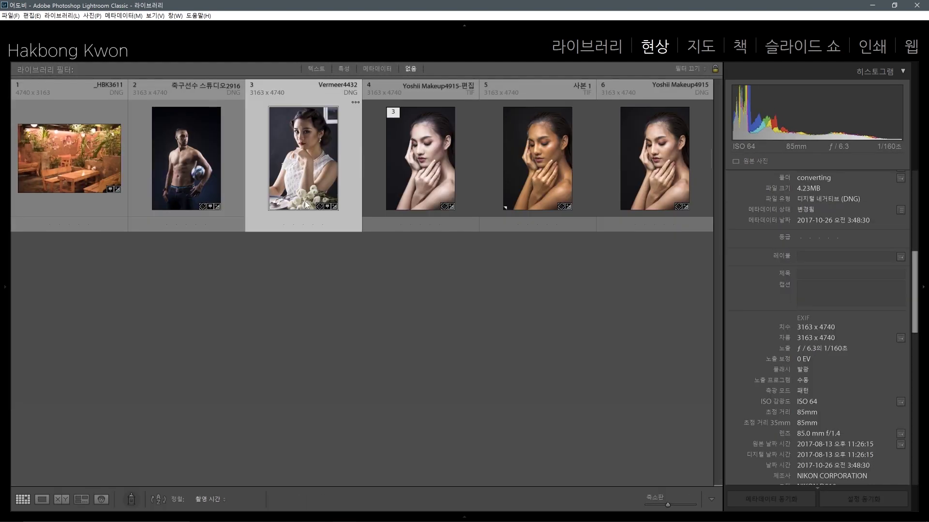
right_click(303, 123)
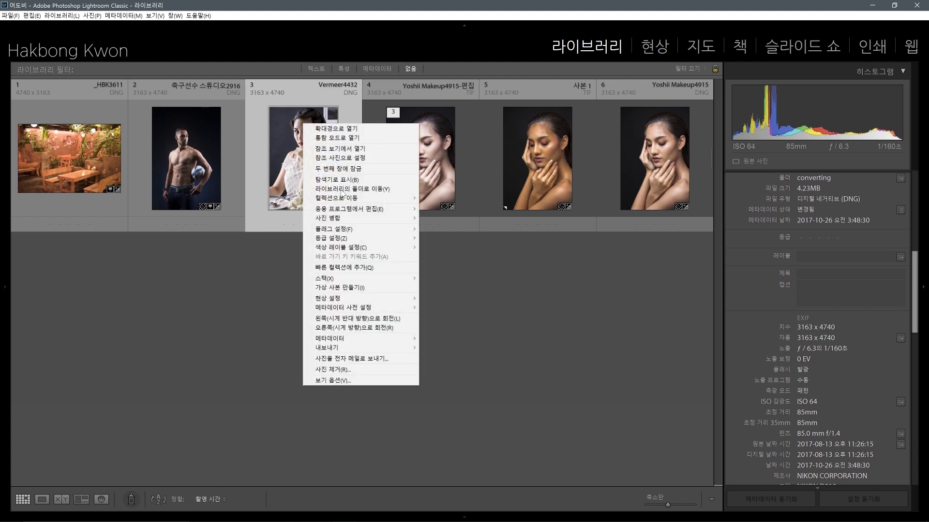
mouse_move(348, 209)
click(450, 209)
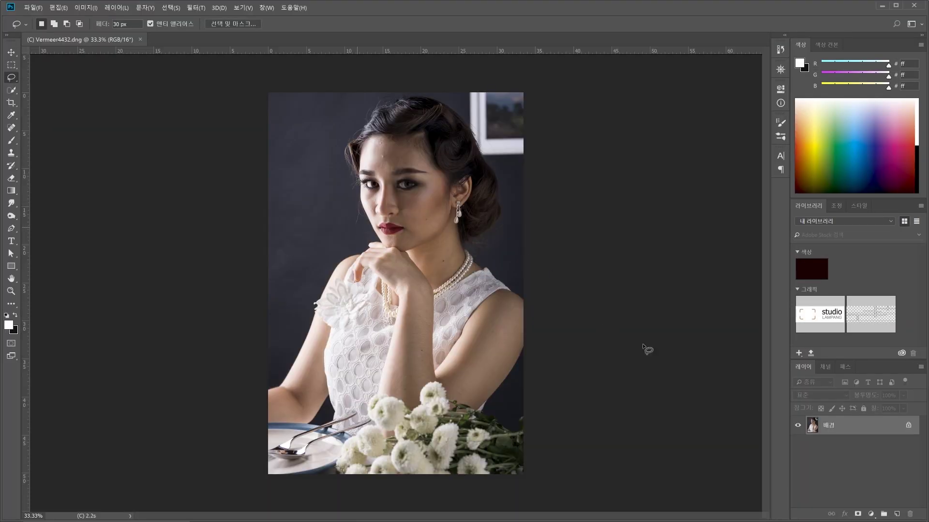
Step: Duplicate the portrait layer twice, hide the top copy and select 레이어 1, zoomed on the face
key(ctrl+j)
key(ctrl+j)
click(798, 426)
click(836, 442)
scroll(411, 156, up, 6)
scroll(410, 153, up, 2)
drag(210, 144, 446, 324)
Step: Blur 레이어 1 with a 5.8-pixel Gaussian Blur, then make the top copy visible again
click(205, 7)
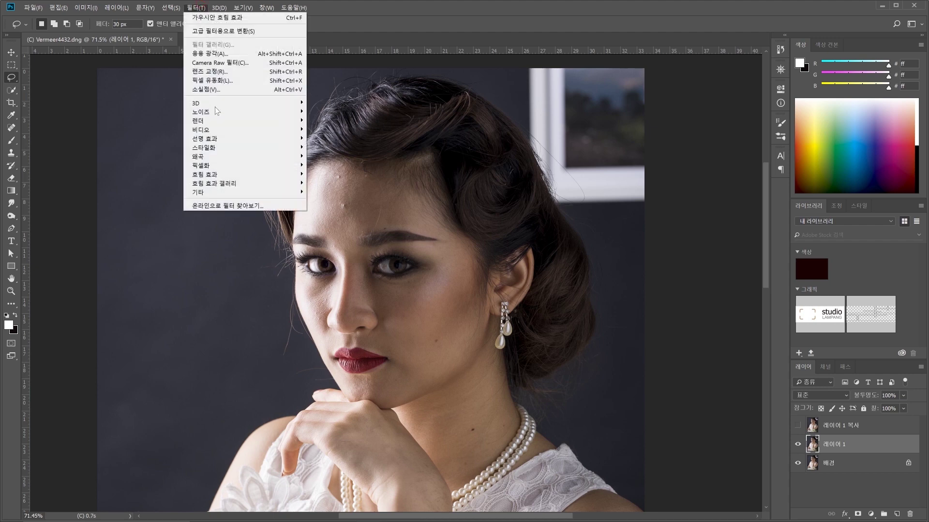
mouse_move(251, 174)
click(334, 175)
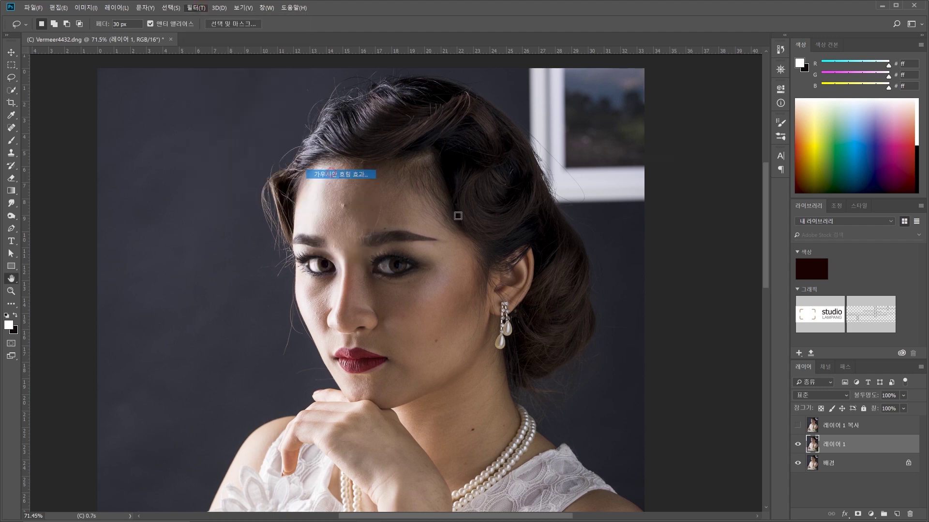
drag(561, 303, 555, 307)
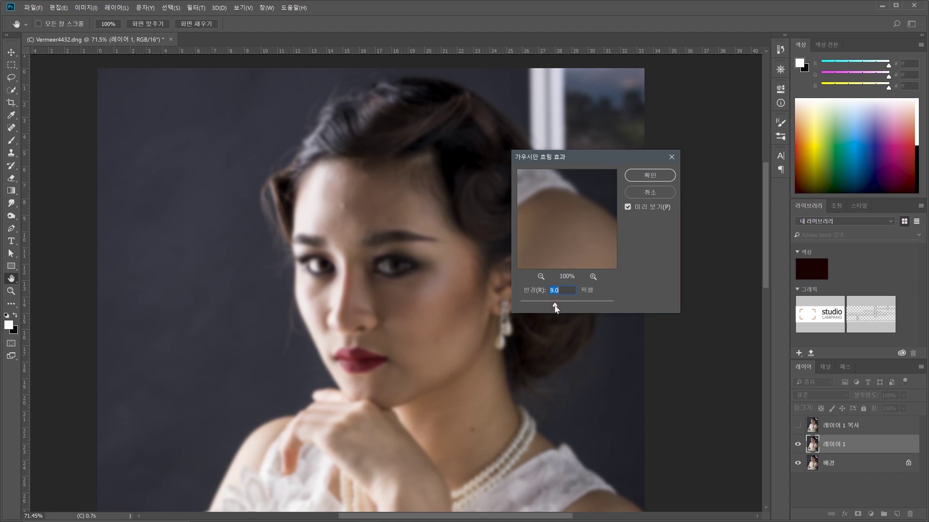
drag(556, 309, 553, 310)
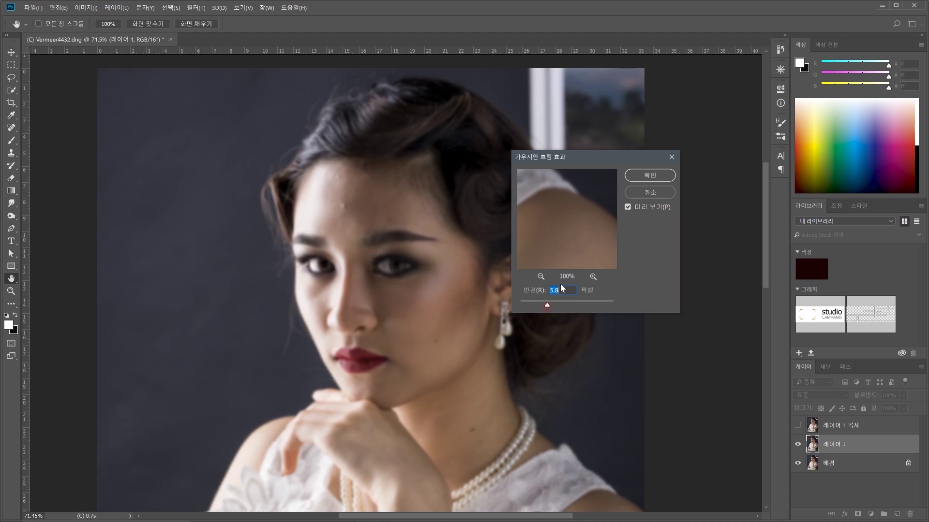
click(650, 178)
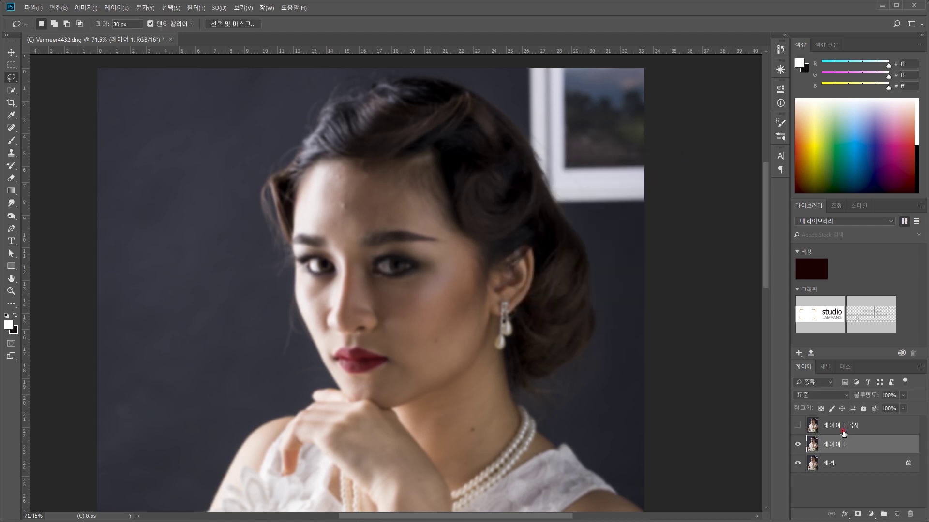
click(836, 426)
Step: Apply 레이어 1 onto 레이어 1 복사 with Subtract blending, Scale 2 and Offset 128
click(797, 425)
click(80, 8)
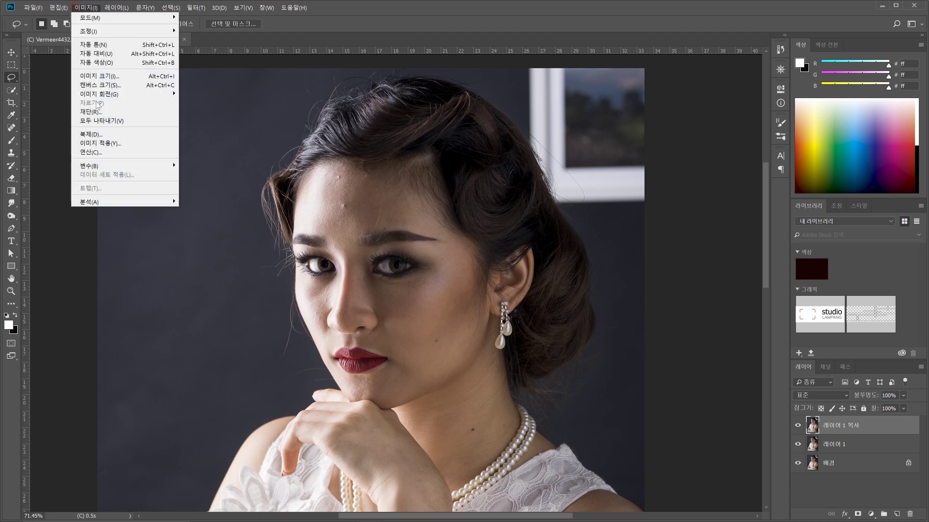
click(155, 143)
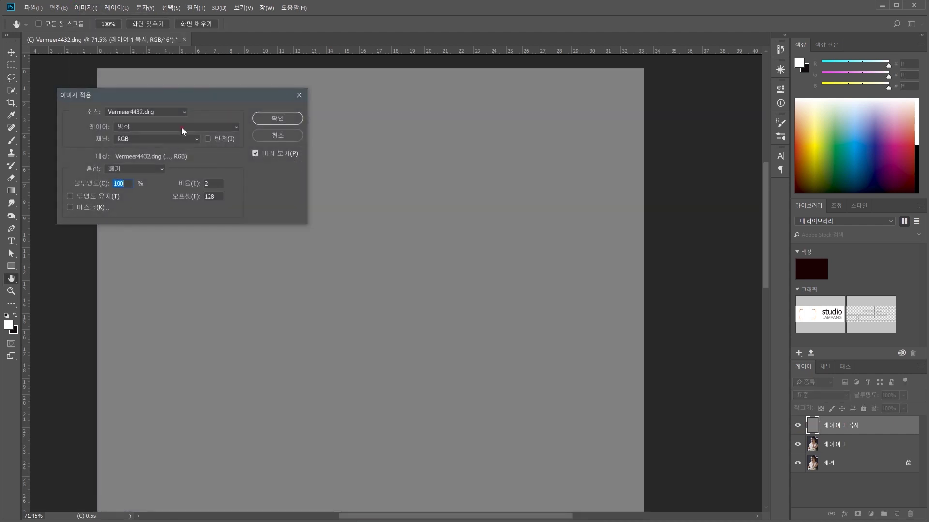
click(182, 126)
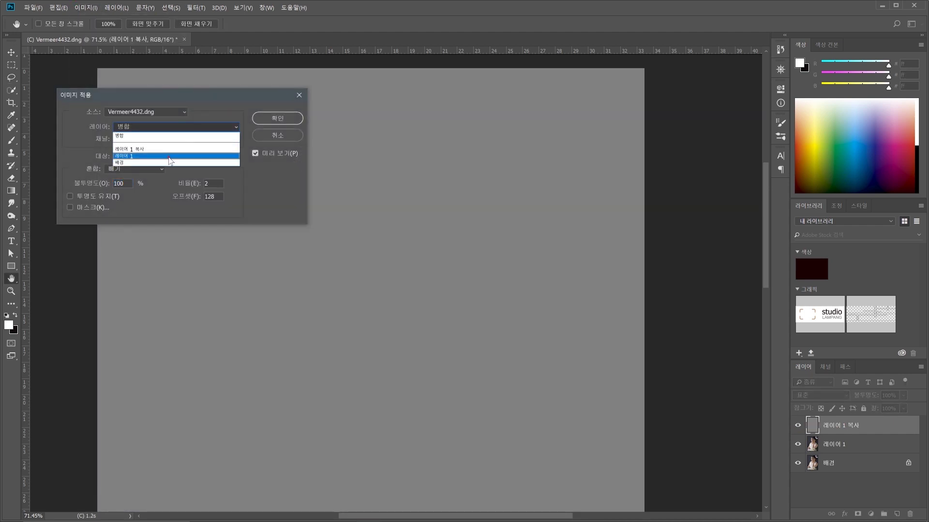
click(171, 161)
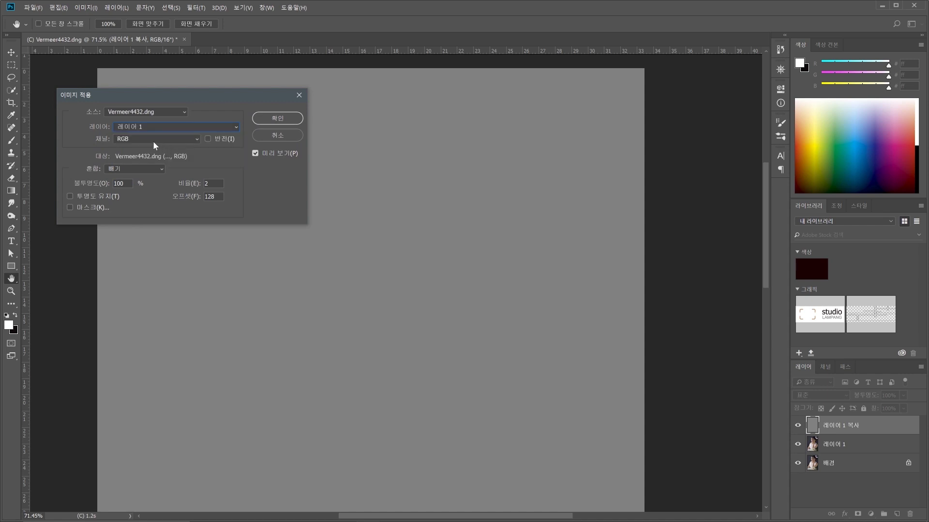
click(144, 167)
click(219, 176)
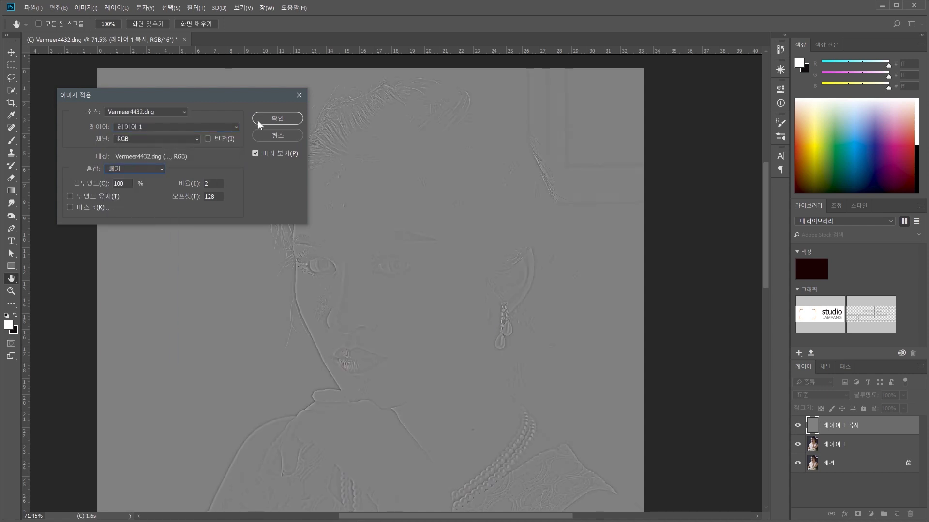
click(273, 119)
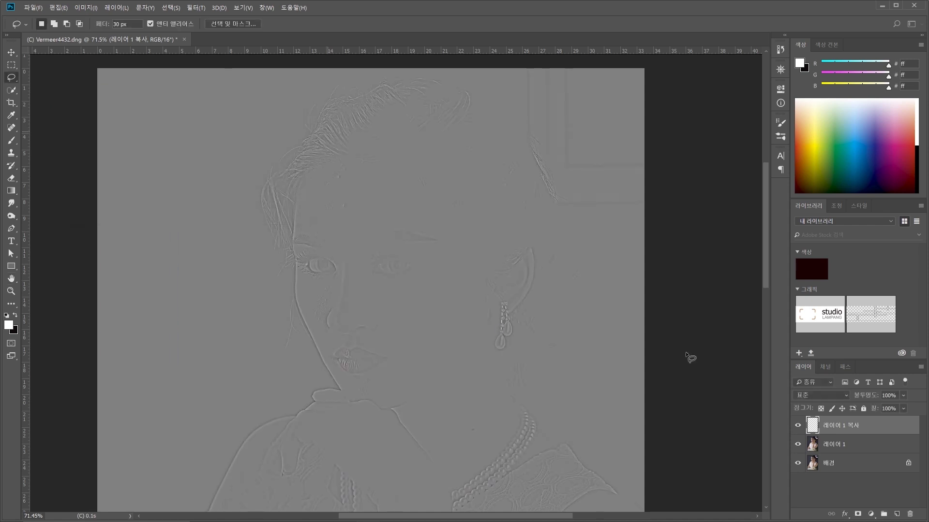
Step: Set 레이어 1 복사 to the Linear Light blend mode
click(842, 400)
click(827, 304)
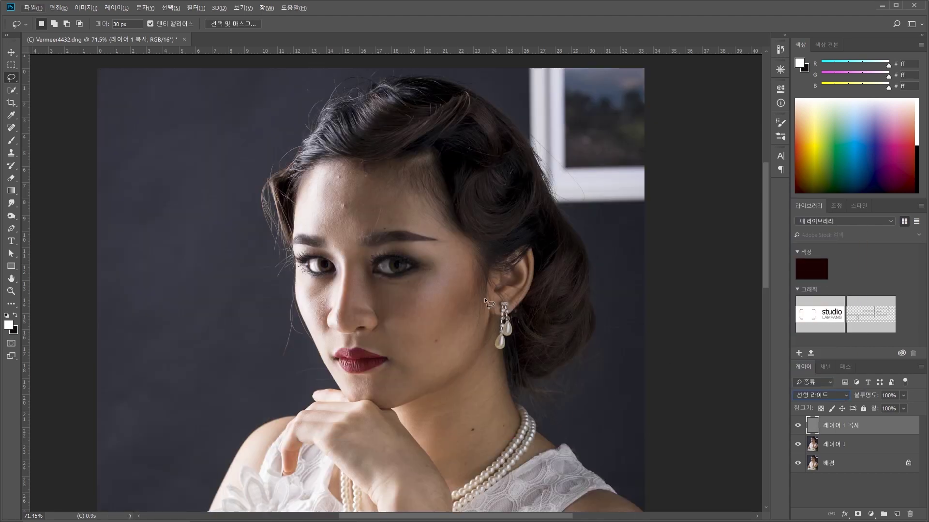
drag(457, 337, 422, 284)
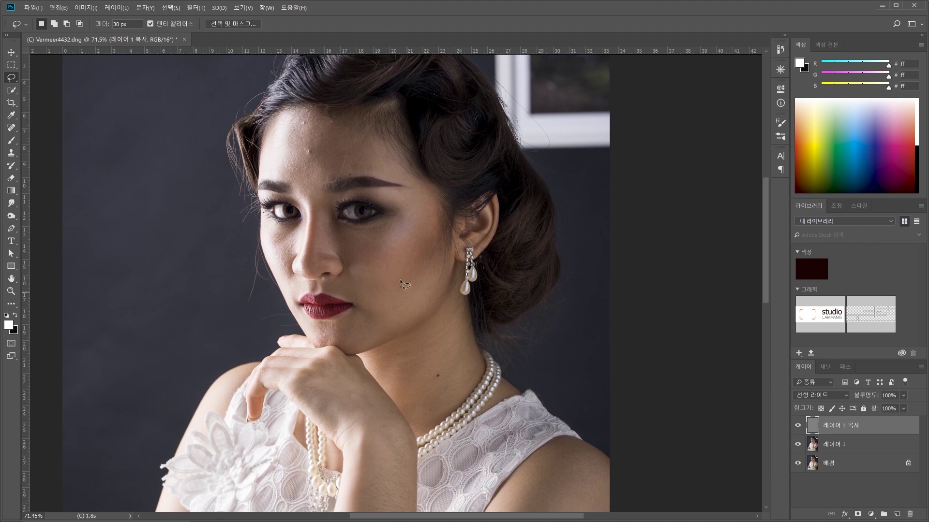
Step: Lasso the cheek beside the earring with a 20-pixel feather, checking its soft edge in Quick Mask
click(11, 344)
key(x)
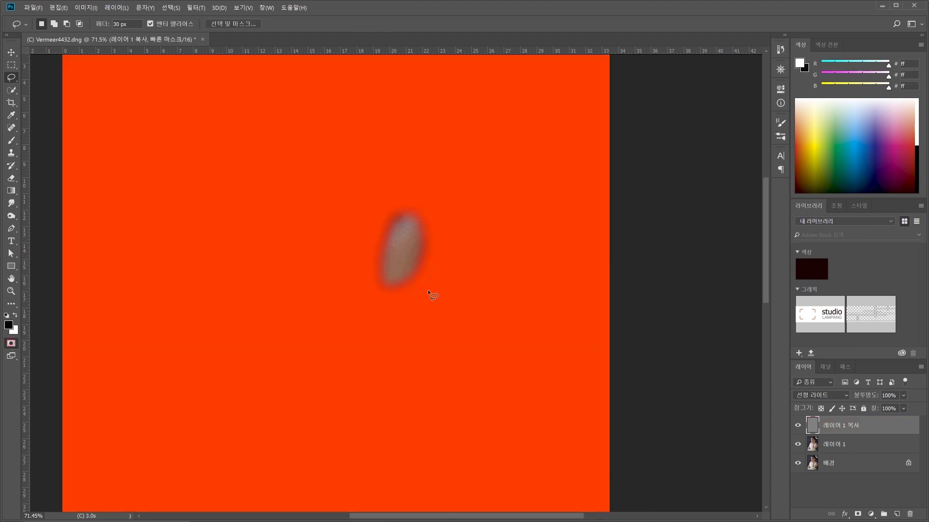
key(q)
scroll(386, 280, up, 6)
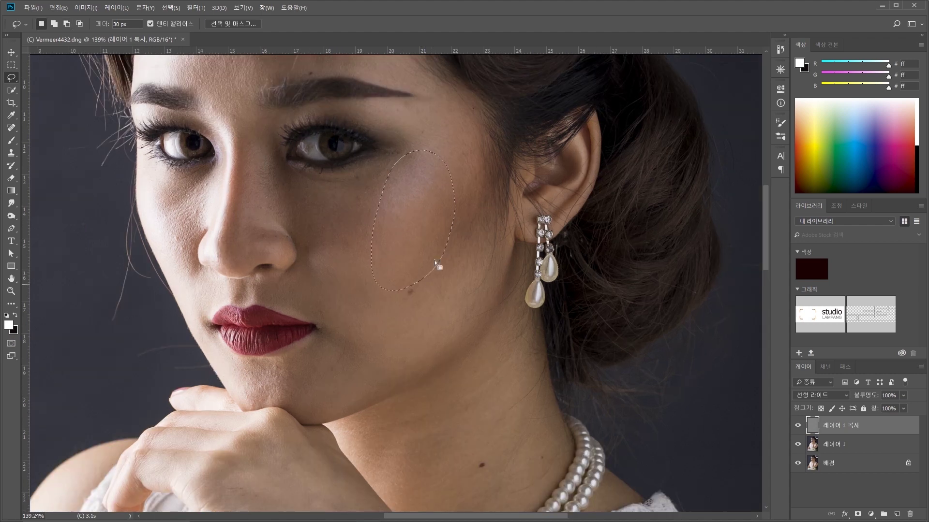
click(408, 233)
mouse_move(408, 217)
mouse_down()
mouse_move(398, 269)
mouse_move(401, 222)
mouse_up()
key(q)
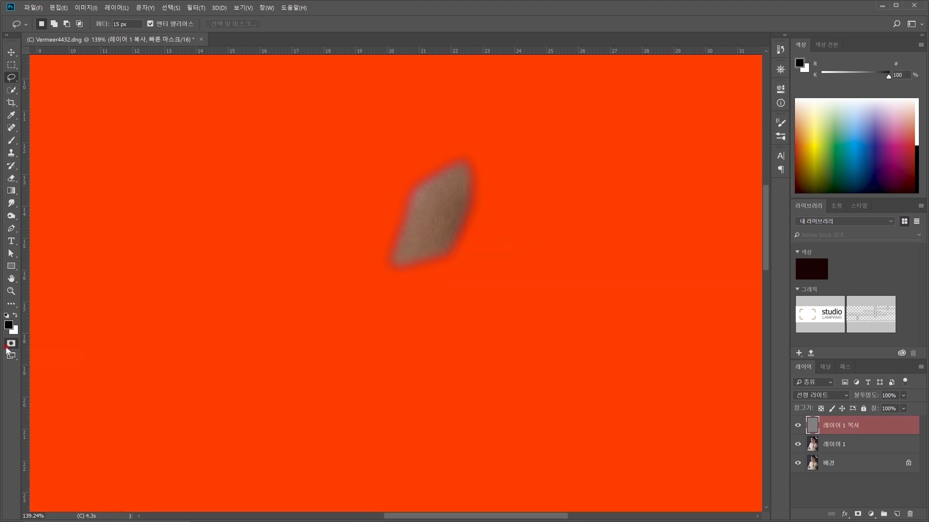
text(q20)
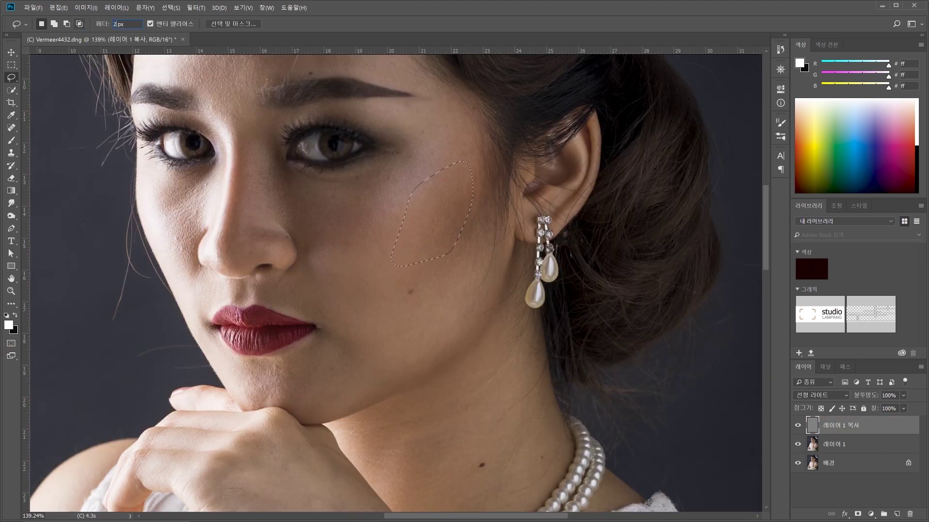
click(396, 249)
click(11, 344)
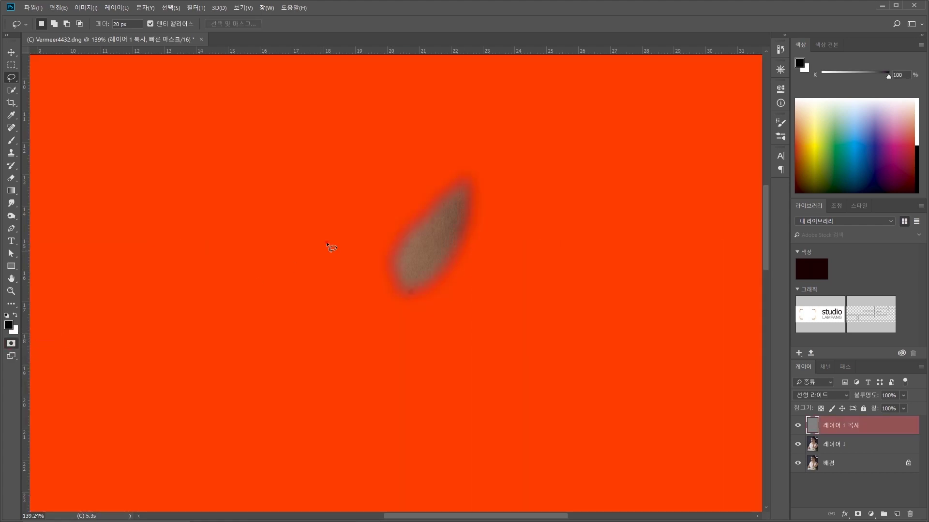
click(11, 344)
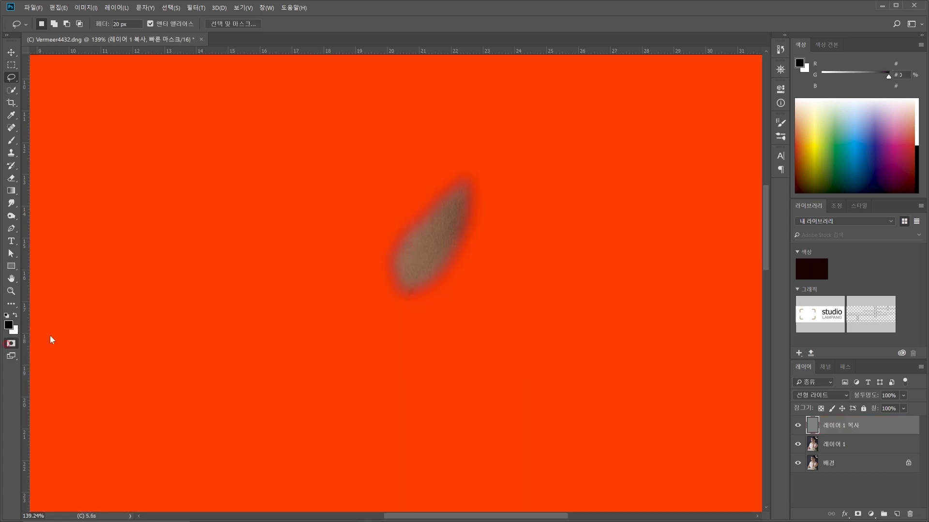
click(414, 234)
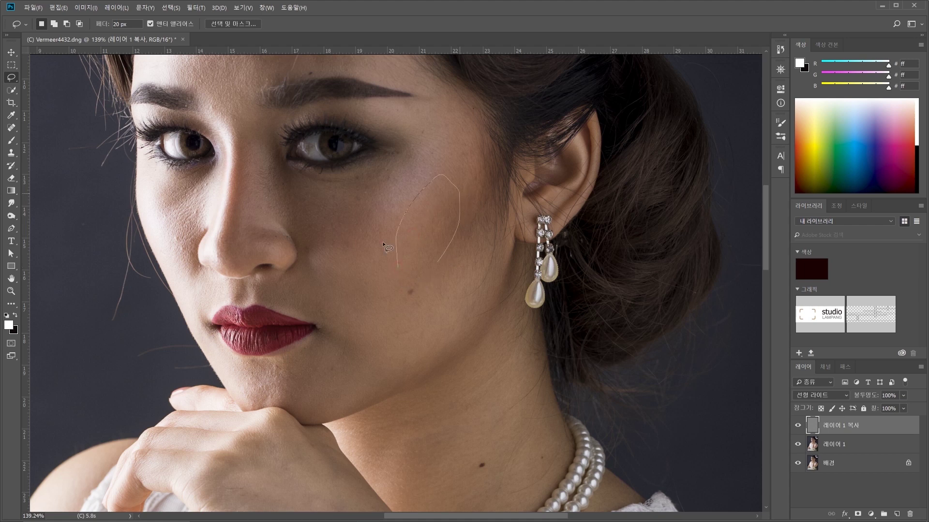
Step: Cancel the Gaussian Blur on the detail copy and select the blurred 레이어 1 instead
click(197, 8)
mouse_move(233, 175)
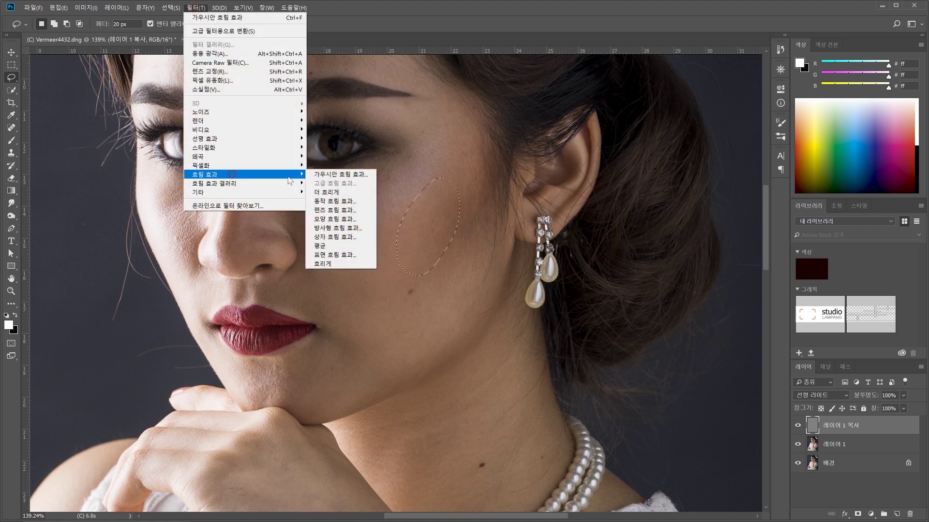
click(326, 175)
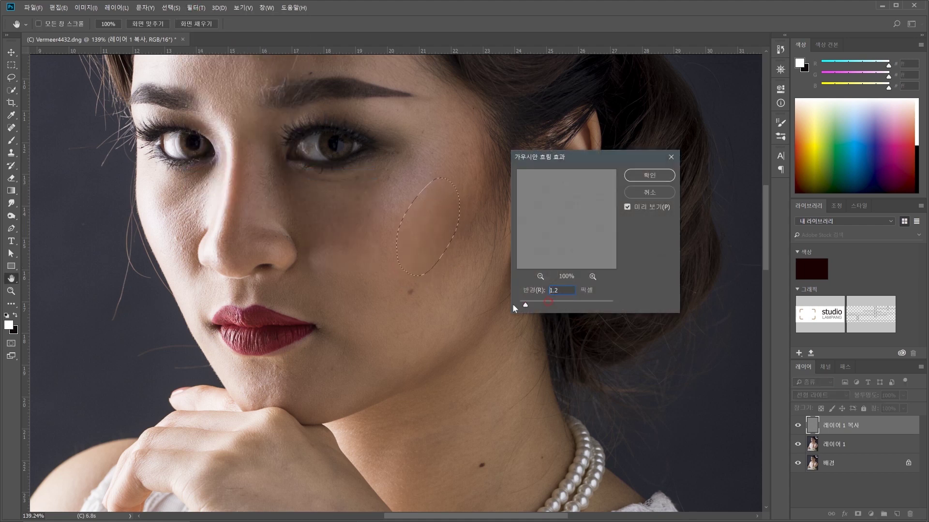
drag(525, 305, 527, 306)
click(631, 193)
click(817, 444)
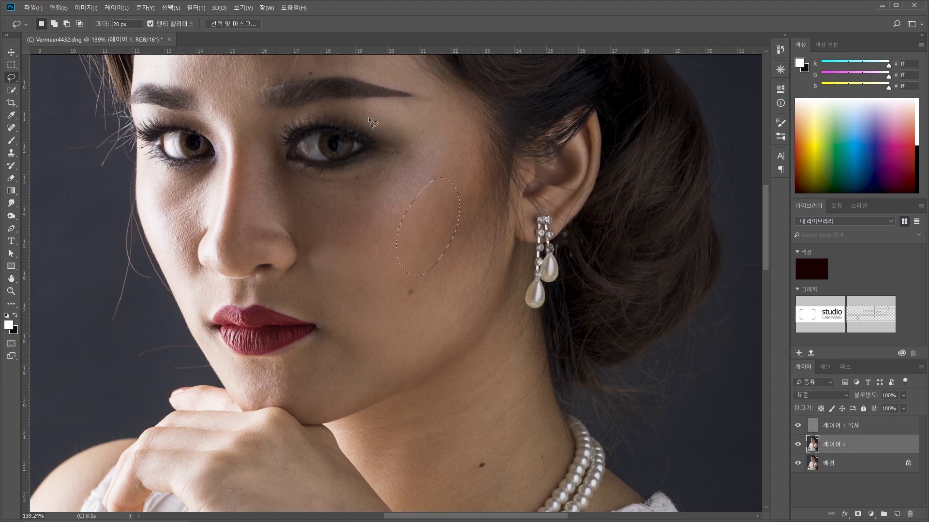
Step: Smooth the selected cheek patch on 레이어 1 with a 7.6-pixel Gaussian Blur
click(208, 8)
mouse_move(290, 175)
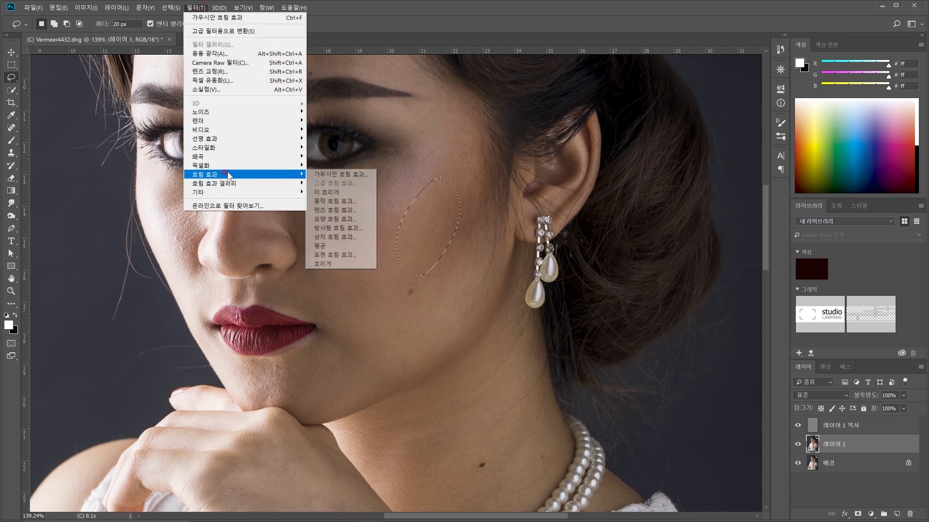
click(334, 175)
mouse_move(548, 302)
mouse_down()
mouse_move(556, 302)
mouse_move(527, 305)
mouse_move(547, 309)
mouse_up()
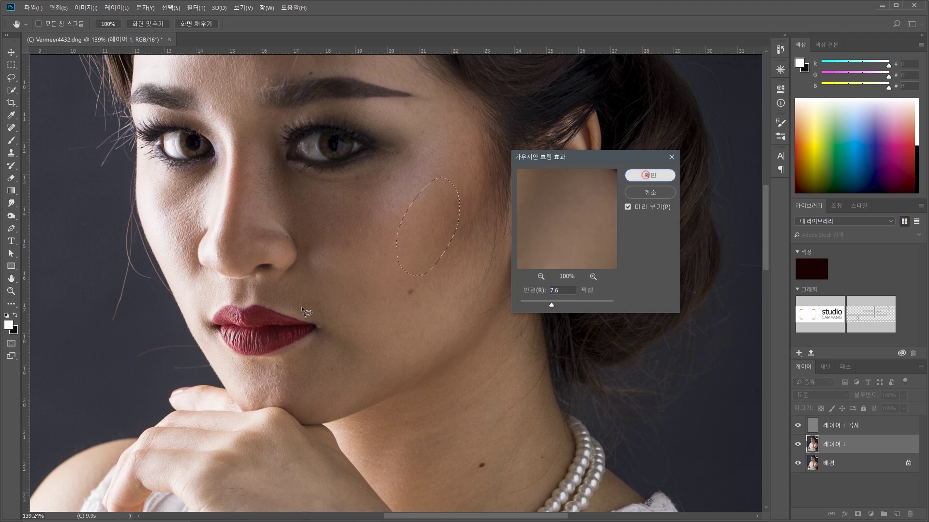
Step: Lasso further cheek patches and skin beside the nose, reapplying the blur to each and deselecting
key(ctrl+d)
mouse_move(374, 235)
mouse_down()
mouse_move(401, 165)
mouse_move(435, 129)
mouse_up()
mouse_move(423, 207)
mouse_down()
mouse_move(379, 236)
mouse_move(372, 202)
mouse_move(399, 273)
mouse_up()
key(ctrl+alt+f)
key(ctrl+d)
key(ctrl+alt+f)
key(ctrl+d)
mouse_move(313, 254)
mouse_down()
mouse_move(295, 185)
mouse_move(368, 205)
mouse_move(340, 259)
mouse_up()
key(ctrl+alt+f)
key(ctrl+d)
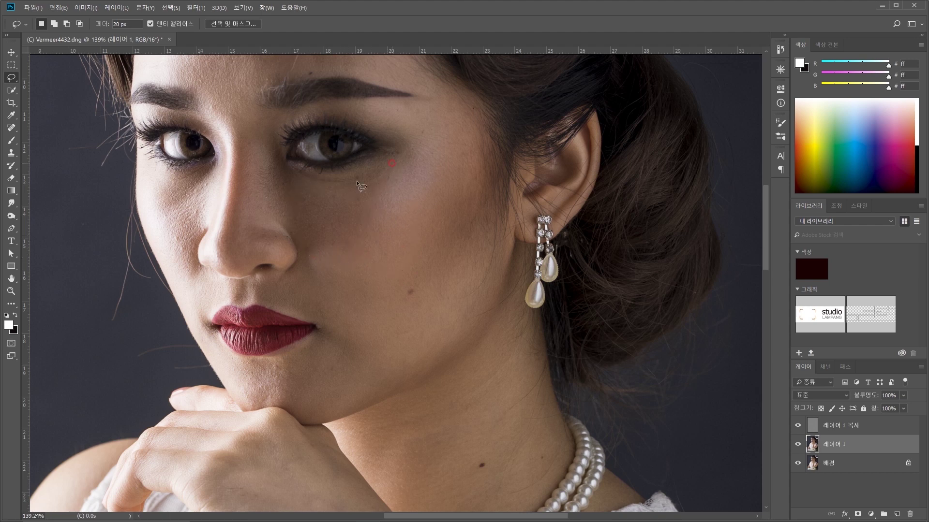
Step: Lasso and re-blur skin patches above the cheek, near the temple and down the cheek on 레이어 1
mouse_move(424, 145)
mouse_down()
mouse_move(398, 144)
mouse_move(399, 114)
mouse_up()
drag(468, 170, 459, 182)
mouse_move(456, 108)
mouse_down()
mouse_move(473, 116)
mouse_move(477, 172)
mouse_move(463, 213)
mouse_up()
key(ctrl+alt+f)
key(ctrl+d)
mouse_move(481, 152)
mouse_down()
mouse_move(425, 285)
mouse_move(473, 211)
mouse_move(470, 147)
mouse_move(486, 158)
mouse_move(488, 149)
mouse_move(450, 227)
mouse_move(484, 244)
mouse_move(486, 146)
mouse_up()
key(ctrl+alt+f)
key(ctrl+d)
key(ctrl+alt+f)
key(ctrl+d)
Step: Smooth patches on the lower and mid cheek with the last blur
mouse_move(492, 215)
mouse_down()
mouse_move(469, 238)
mouse_move(491, 296)
mouse_move(494, 218)
mouse_up()
key(ctrl+alt+f)
key(ctrl+d)
mouse_move(406, 279)
mouse_down()
mouse_move(332, 256)
mouse_move(370, 316)
mouse_move(408, 272)
mouse_up()
key(ctrl+alt+f)
key(ctrl+d)
Step: Smooth the skin beside the nose, on the nose and along the nose bridge
drag(281, 209, 292, 183)
key(ctrl+alt+f)
key(ctrl+d)
drag(253, 139, 261, 142)
key(ctrl+alt+f)
key(ctrl+d)
mouse_move(224, 244)
mouse_down()
mouse_move(242, 126)
mouse_move(244, 257)
mouse_move(224, 245)
mouse_up()
key(ctrl+alt+f)
key(ctrl+d)
Step: Smooth the skin above and below the mouth corner and a larger cheek area
mouse_move(265, 282)
mouse_down()
mouse_move(348, 319)
mouse_move(263, 293)
mouse_up()
key(ctrl+d)
mouse_move(318, 345)
mouse_down()
mouse_move(291, 387)
mouse_move(320, 341)
mouse_move(363, 344)
mouse_up()
key(ctrl+alt+f)
key(ctrl+d)
key(ctrl+alt+f)
key(ctrl+d)
mouse_move(451, 278)
mouse_down()
mouse_move(356, 318)
mouse_move(378, 359)
mouse_move(476, 302)
mouse_move(418, 297)
mouse_up()
key(ctrl+alt+f)
key(ctrl+d)
Step: Smooth the chin, jawline and neck skin below the earring
mouse_move(290, 398)
mouse_down()
mouse_move(368, 399)
mouse_move(386, 366)
mouse_up()
key(ctrl+alt+f)
key(ctrl+d)
mouse_move(443, 337)
mouse_down()
mouse_move(482, 332)
mouse_move(467, 323)
mouse_up()
key(ctrl+alt+f)
key(ctrl+d)
mouse_move(509, 285)
mouse_down()
mouse_move(481, 353)
mouse_move(516, 334)
mouse_move(511, 291)
mouse_up()
key(ctrl+alt+f)
mouse_move(308, 358)
mouse_down()
mouse_move(305, 400)
mouse_move(308, 357)
mouse_up()
key(ctrl+alt+f)
mouse_move(240, 367)
mouse_down()
mouse_move(238, 391)
mouse_move(242, 367)
mouse_up()
key(ctrl+alt+f)
Step: Smooth the cheek beside the nose and below the eye, the lower forehead and above the eyebrow
mouse_move(184, 283)
mouse_down()
mouse_move(167, 202)
mouse_move(192, 180)
mouse_up()
mouse_move(189, 215)
mouse_down()
mouse_move(149, 201)
mouse_move(171, 171)
mouse_move(195, 211)
mouse_up()
key(ctrl+alt+f)
mouse_move(246, 112)
mouse_down()
mouse_move(245, 254)
mouse_move(205, 188)
mouse_move(250, 233)
mouse_move(233, 256)
mouse_up()
key(ctrl+alt+f)
mouse_move(293, 206)
mouse_down()
mouse_move(263, 126)
mouse_move(336, 166)
mouse_move(295, 206)
mouse_up()
key(ctrl+alt+f)
Step: Smooth further forehead patches beside the brow and toward the left
mouse_move(358, 205)
mouse_down()
mouse_move(311, 193)
mouse_move(405, 201)
mouse_move(362, 198)
mouse_up()
key(ctrl+alt+f)
mouse_move(258, 159)
mouse_down()
mouse_move(213, 141)
mouse_move(239, 97)
mouse_up()
drag(291, 158, 258, 160)
key(ctrl+alt+f)
mouse_move(191, 189)
mouse_down()
mouse_move(188, 130)
mouse_move(230, 184)
mouse_move(191, 194)
mouse_move(186, 111)
mouse_move(166, 223)
mouse_move(153, 209)
mouse_up()
key(ctrl+alt+f)
Step: Smooth the skin below the lips, on the hand and across the neck
key(ctrl+alt+f)
drag(246, 324, 251, 162)
drag(323, 293, 298, 140)
drag(315, 190, 312, 184)
key(ctrl+alt+f)
mouse_move(237, 293)
mouse_down()
mouse_move(292, 286)
mouse_move(349, 376)
mouse_up()
key(ctrl+alt+f)
mouse_move(420, 370)
mouse_down()
mouse_move(436, 212)
mouse_move(450, 194)
mouse_move(456, 364)
mouse_move(438, 377)
mouse_up()
key(ctrl+alt+f)
mouse_move(478, 343)
mouse_down()
mouse_move(484, 163)
mouse_move(514, 186)
mouse_move(534, 297)
mouse_move(503, 339)
mouse_move(477, 344)
mouse_up()
key(ctrl+alt+f)
mouse_move(402, 351)
mouse_down()
mouse_move(385, 337)
mouse_move(439, 205)
mouse_move(421, 372)
mouse_move(405, 353)
mouse_up()
key(ctrl+alt+f)
Step: Outline skin under the jaw, zoom out and clear the selection
mouse_move(340, 291)
mouse_down()
mouse_move(346, 242)
mouse_move(398, 223)
mouse_up()
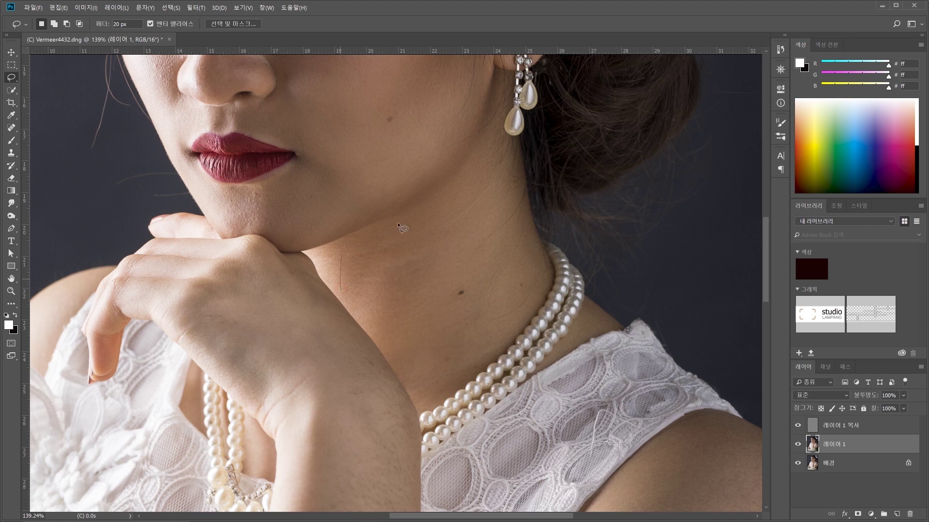
drag(358, 311, 357, 312)
scroll(425, 214, down, 5)
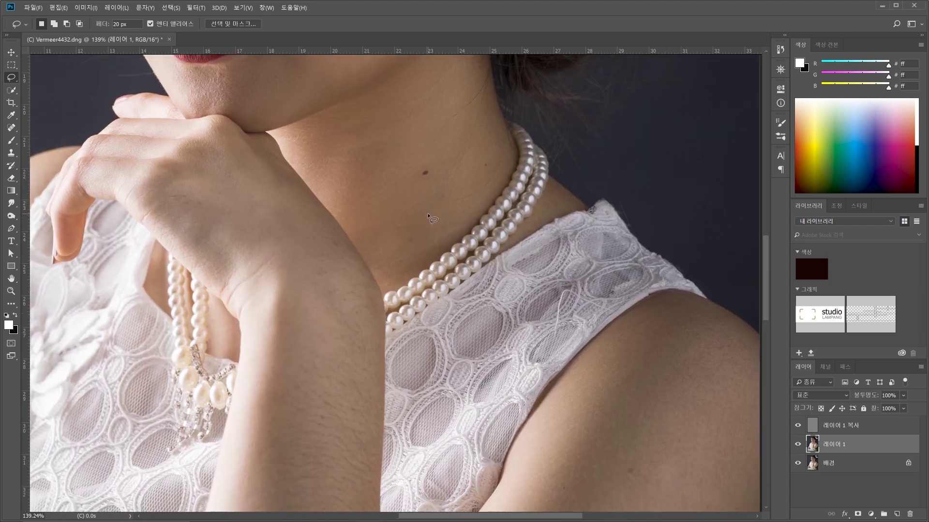
key(super)
key(super)
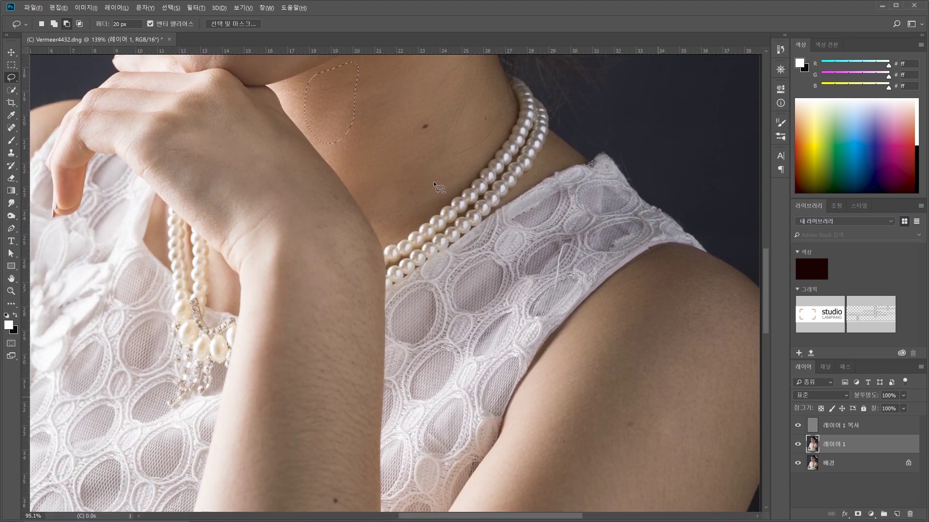
scroll(434, 183, down, 7)
scroll(459, 309, down, 3)
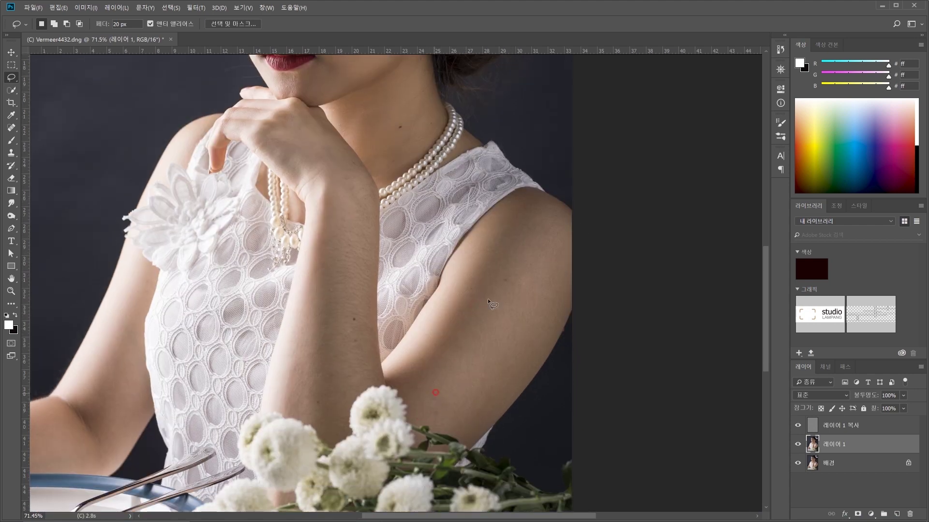
click(413, 356)
Step: Select and re-blur the upper arm and inner arm skin up to the image edge
mouse_move(449, 293)
mouse_down()
mouse_move(513, 223)
mouse_move(431, 396)
mouse_up()
drag(431, 339, 430, 341)
drag(499, 219, 508, 242)
drag(547, 329, 562, 256)
mouse_move(569, 222)
mouse_down()
mouse_move(522, 242)
mouse_move(581, 285)
mouse_up()
key(ctrl+f)
mouse_move(307, 382)
mouse_down()
mouse_move(315, 206)
mouse_move(310, 373)
mouse_move(309, 244)
mouse_up()
key(ctrl+f)
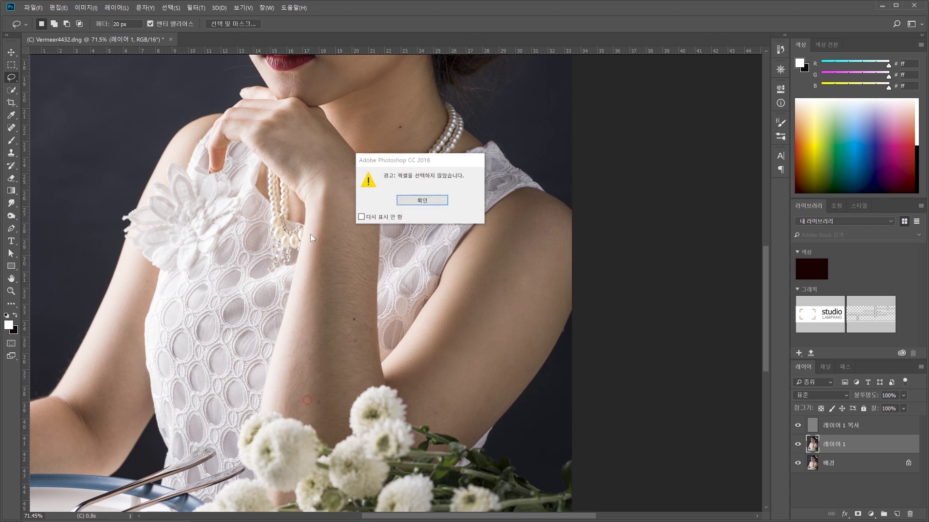
click(415, 200)
Step: Smooth several patches along the forearm
mouse_move(301, 408)
mouse_down()
mouse_move(327, 200)
mouse_move(339, 406)
mouse_move(305, 413)
mouse_up()
key(ctrl+f)
mouse_move(341, 387)
mouse_down()
mouse_move(333, 268)
mouse_move(357, 242)
mouse_up()
drag(346, 409, 347, 407)
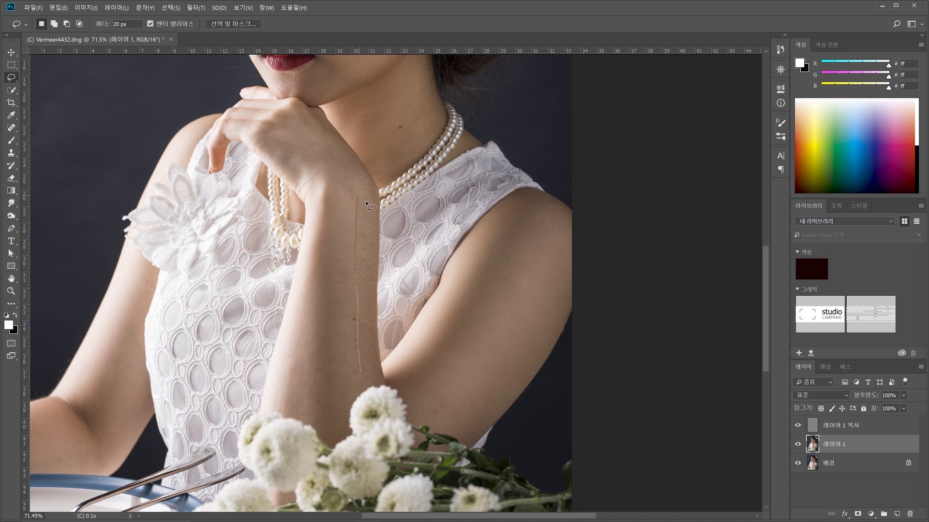
drag(357, 375, 356, 378)
drag(318, 354, 334, 417)
click(300, 198)
Step: Select the hand, wrist and elbow crease skin, then zoom out to the full portrait
mouse_move(315, 172)
mouse_down()
mouse_move(258, 148)
mouse_move(274, 106)
mouse_up()
drag(337, 152, 346, 199)
mouse_move(327, 137)
mouse_down()
mouse_move(367, 207)
mouse_move(347, 213)
mouse_move(434, 181)
mouse_up()
click(224, 296)
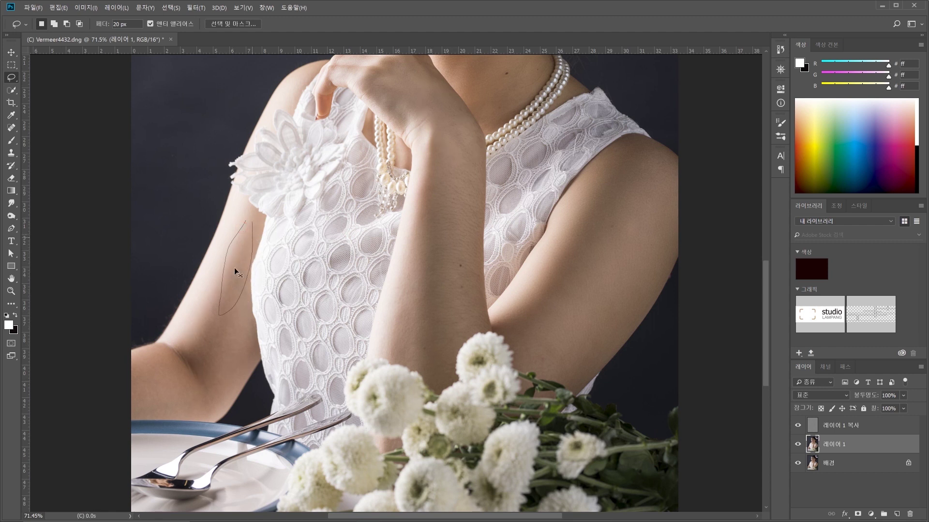
mouse_move(134, 394)
mouse_down()
mouse_move(189, 392)
mouse_move(206, 363)
mouse_move(204, 410)
mouse_up()
drag(226, 339, 219, 342)
click(219, 305)
scroll(285, 292, down, 2)
drag(397, 171, 392, 276)
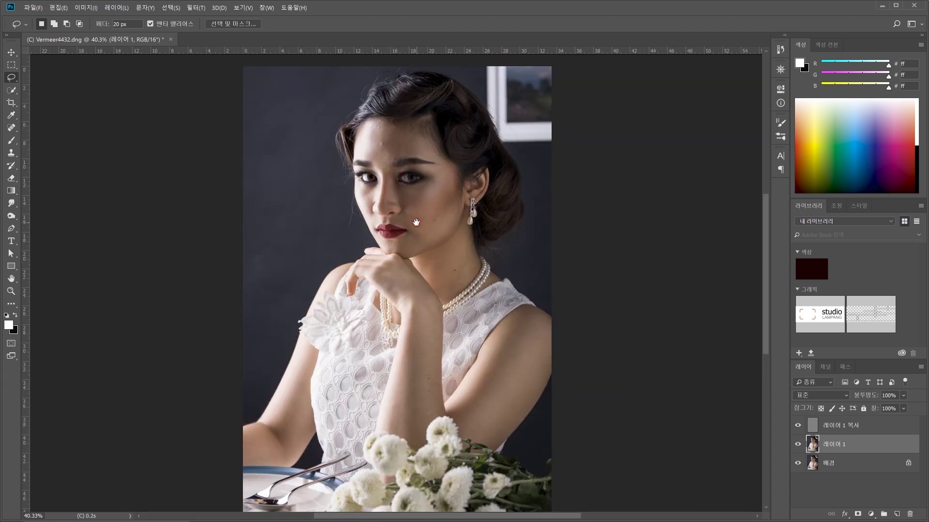
Step: Unlock 레이어 1, select 레이어 1 복사 and stamp all visible layers into 레이어 2
scroll(423, 188, up, 4)
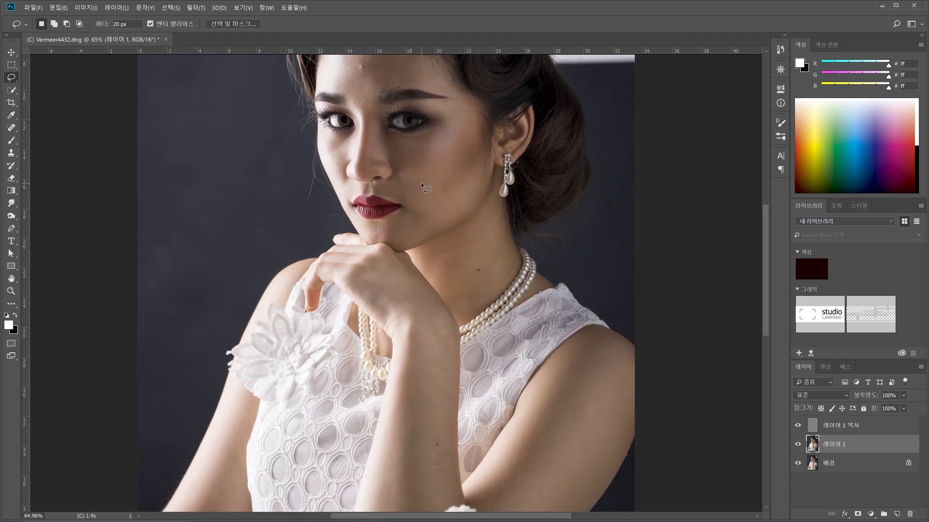
scroll(410, 265, up, 4)
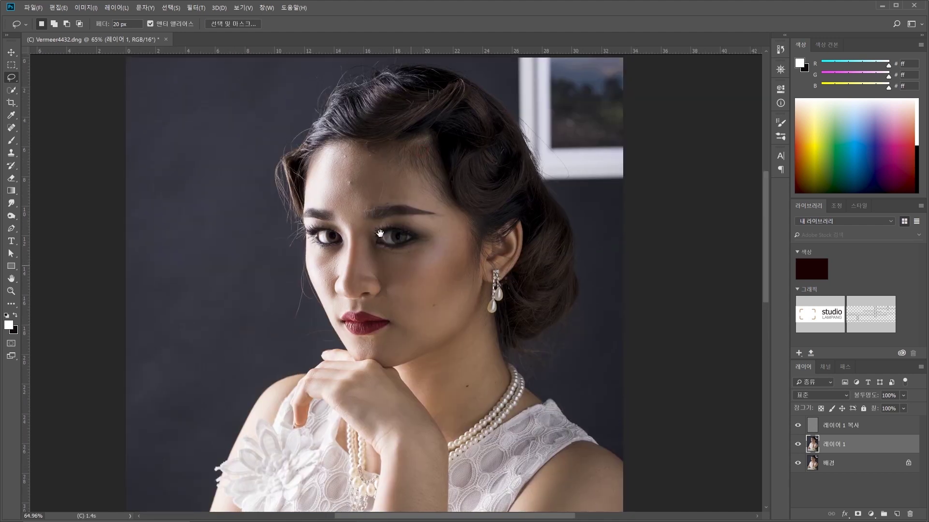
click(833, 410)
click(844, 426)
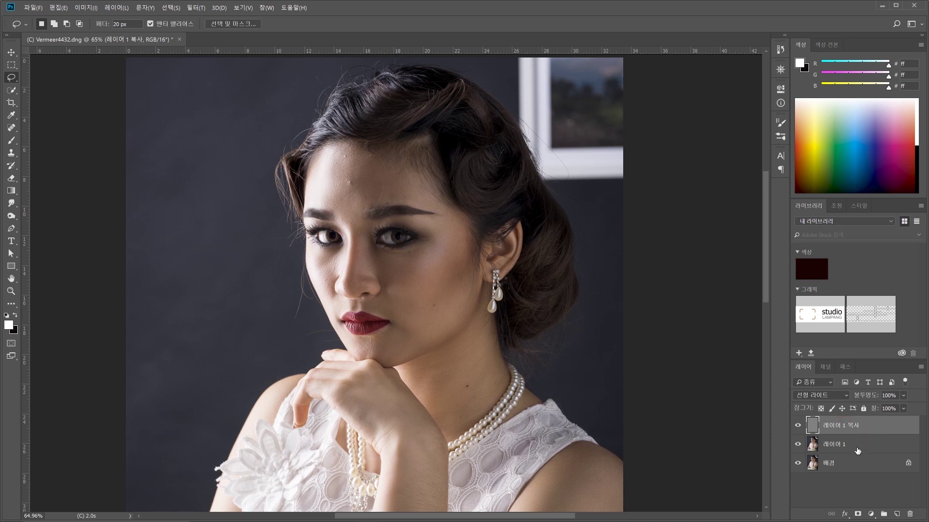
key(ctrl+shift+alt+e)
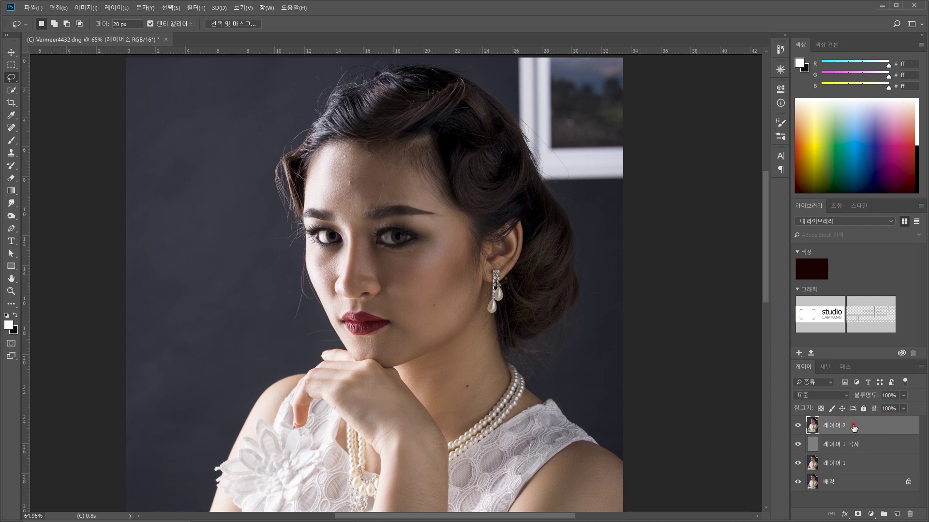
click(798, 426)
click(798, 426)
Step: Zoom in on the face and center the forehead
scroll(427, 286, up, 6)
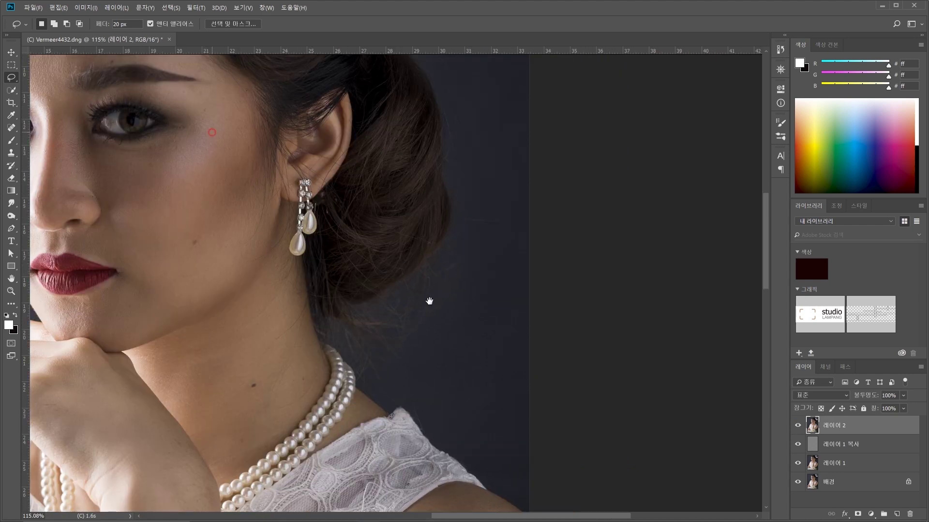
drag(212, 132, 447, 319)
scroll(302, 208, up, 4)
drag(226, 145, 301, 189)
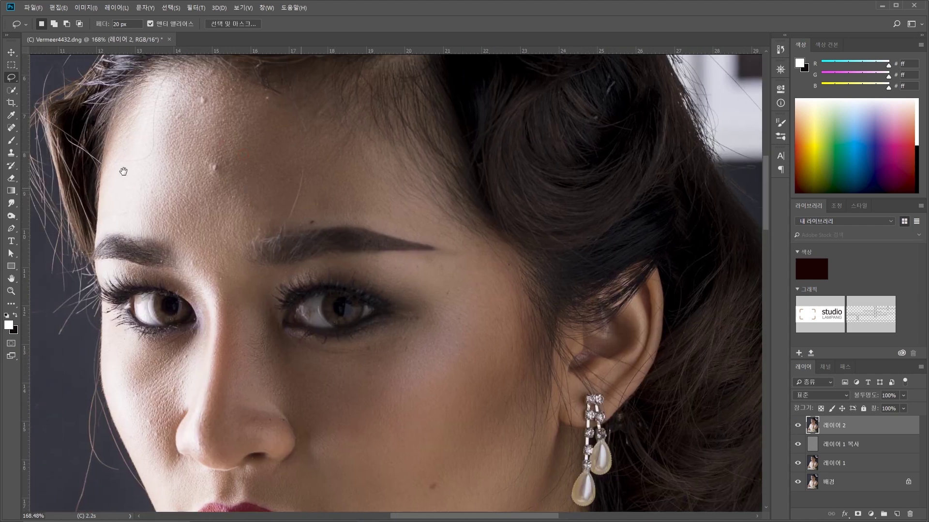
Step: Heal six blemishes on the forehead with the Spot Healing Brush
click(10, 130)
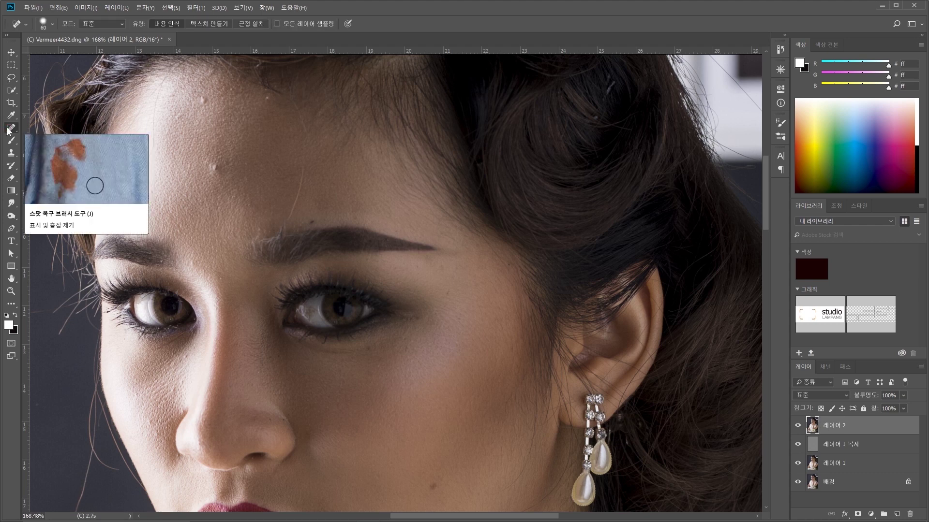
click(216, 169)
click(206, 95)
click(267, 99)
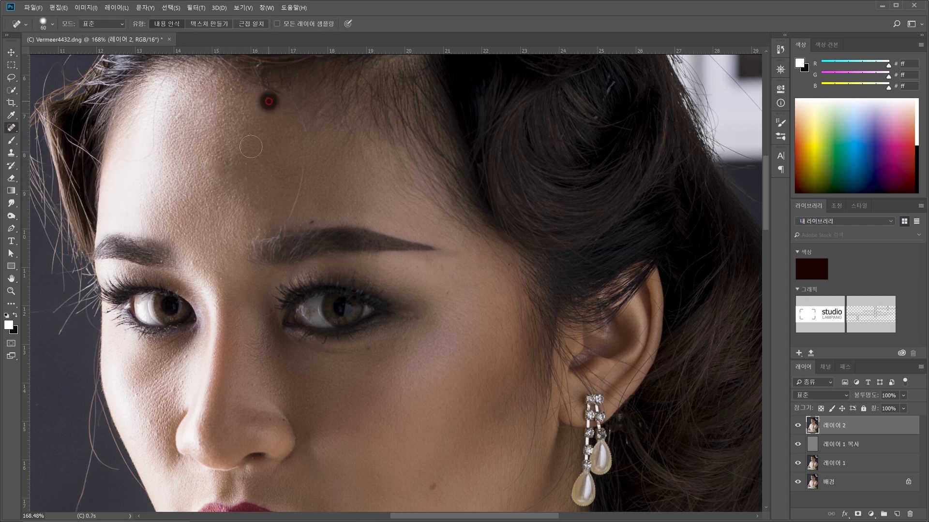
click(209, 153)
click(211, 163)
click(223, 163)
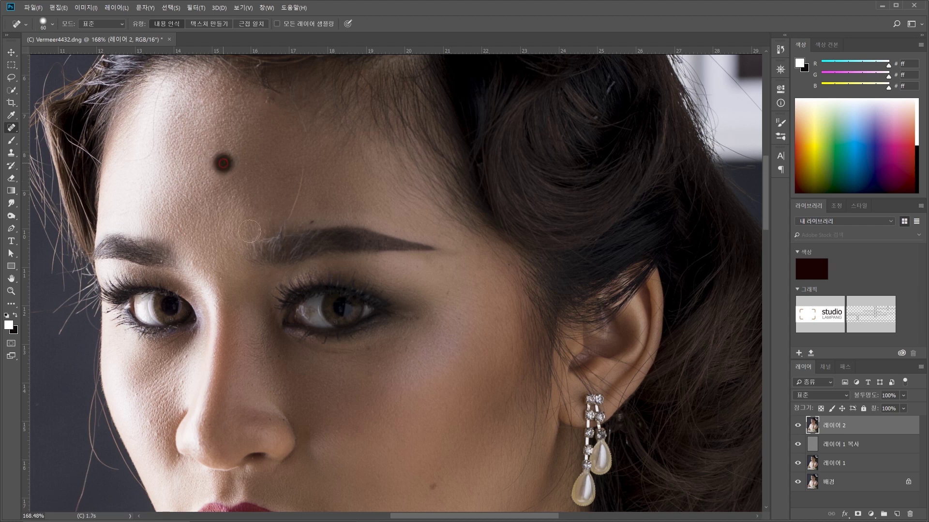
Step: Heal blemishes on the neck, below the eye, on the forehead and left cheek, then zoom out
scroll(251, 217, down, 6)
mouse_move(310, 286)
mouse_down()
mouse_move(411, 376)
mouse_move(305, 193)
mouse_up()
click(362, 288)
click(305, 219)
click(293, 134)
click(202, 257)
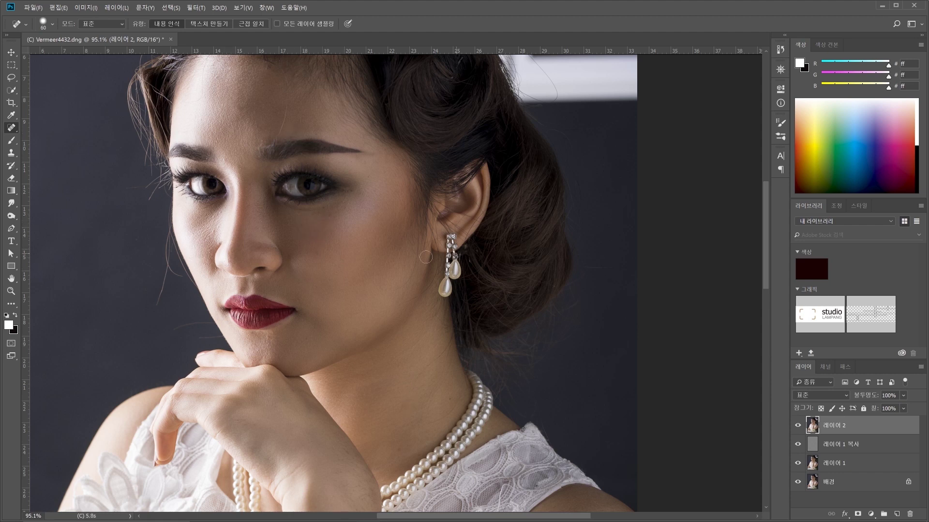
scroll(432, 246, down, 3)
scroll(431, 234, down, 2)
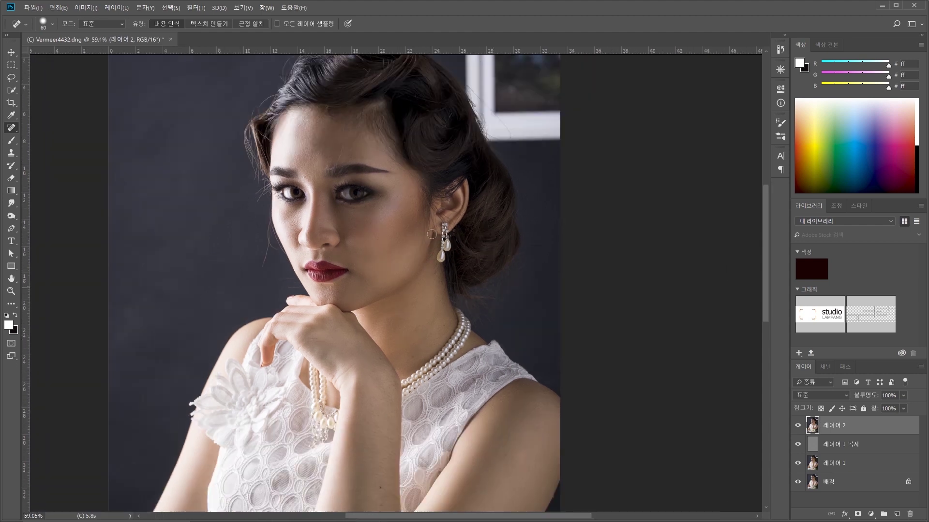
click(11, 65)
click(196, 8)
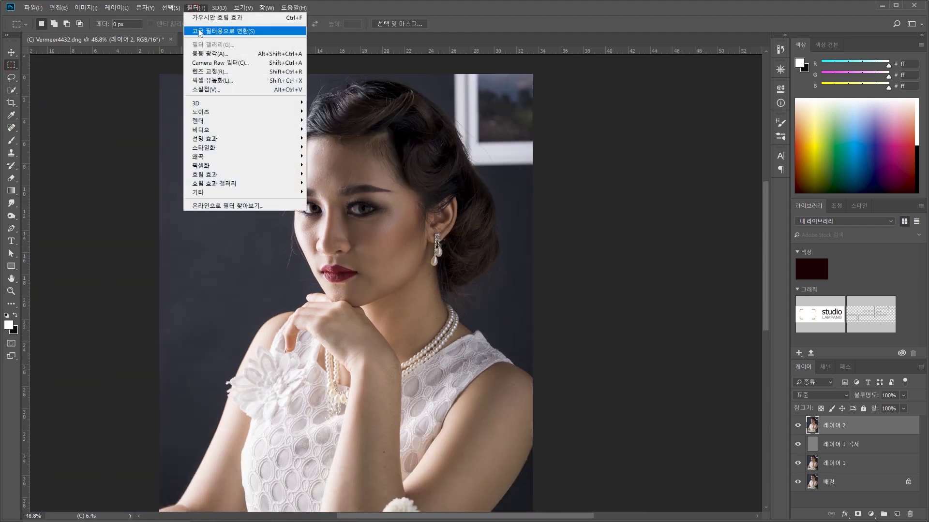
Step: Open Liquify on 레이어 2, resize the brush with ] and [, and pick the Face tool
click(244, 80)
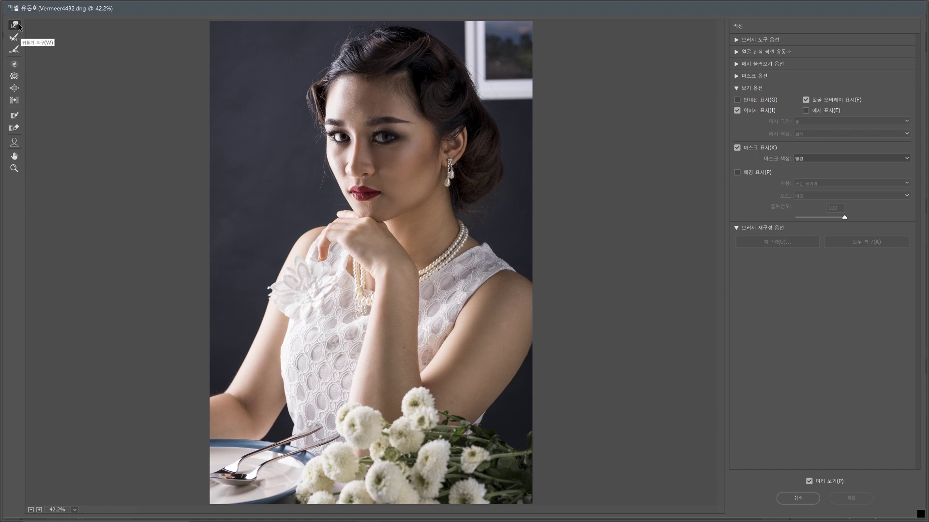
key(bracketright)
key(bracketright)
key(bracketright)
key(bracketright)
key(bracketright)
key(bracketright)
key(bracketleft)
key(bracketleft)
key(bracketleft)
key(bracketright)
key(bracketright)
click(14, 142)
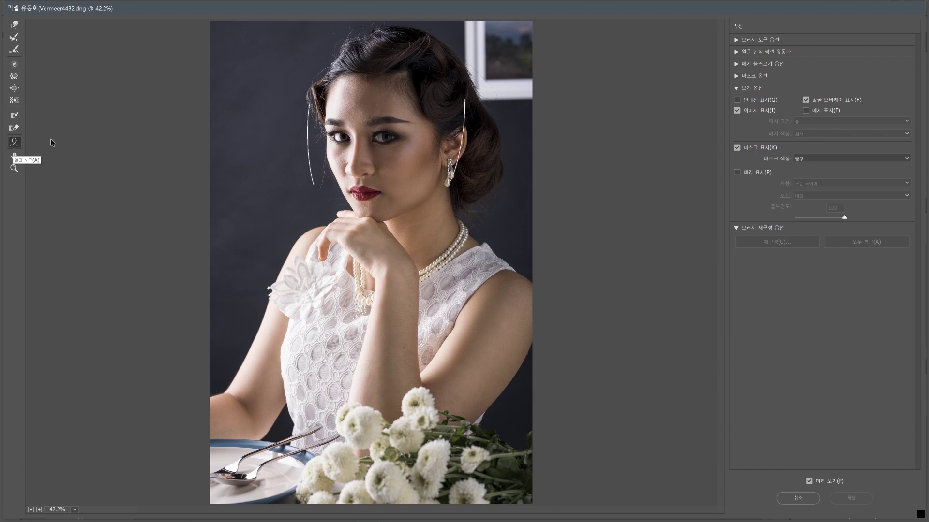
mouse_move(317, 123)
mouse_move(399, 146)
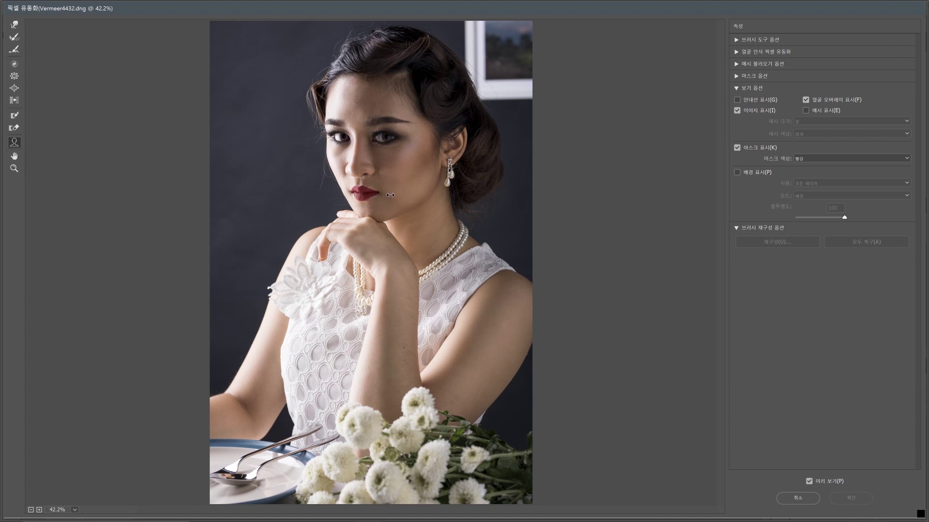
Step: Narrow the face width to -25 in Liquify's Face-Aware settings
drag(375, 164, 376, 164)
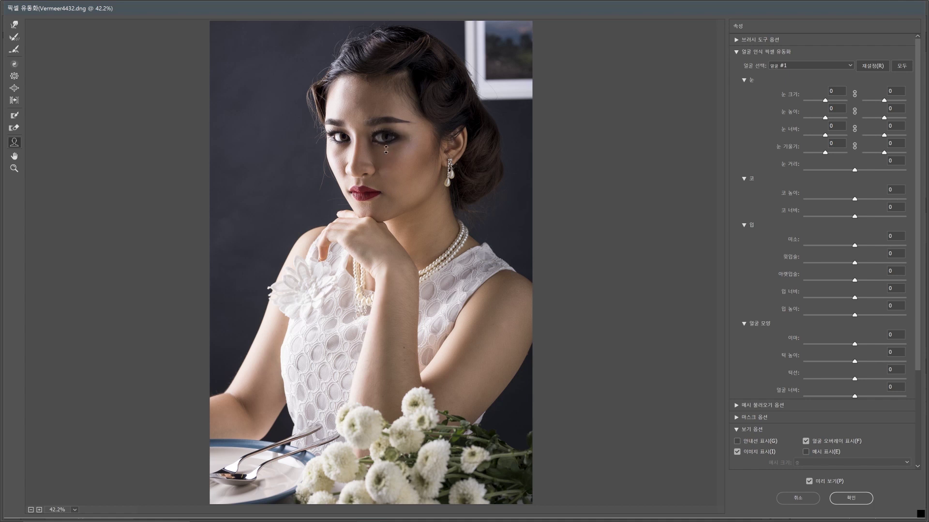
mouse_move(438, 177)
drag(438, 166, 435, 164)
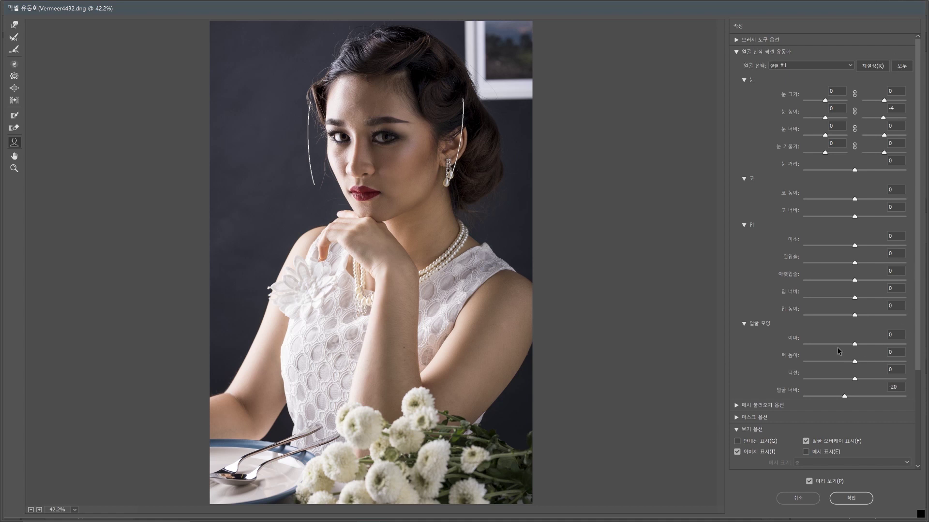
mouse_move(845, 397)
mouse_down()
mouse_move(881, 397)
mouse_move(804, 396)
mouse_move(895, 397)
mouse_move(829, 398)
mouse_move(869, 399)
mouse_move(842, 400)
mouse_up()
click(842, 398)
Step: Set chin height -16, jawline -16, nose height -100 and nose width -16
drag(414, 206, 430, 213)
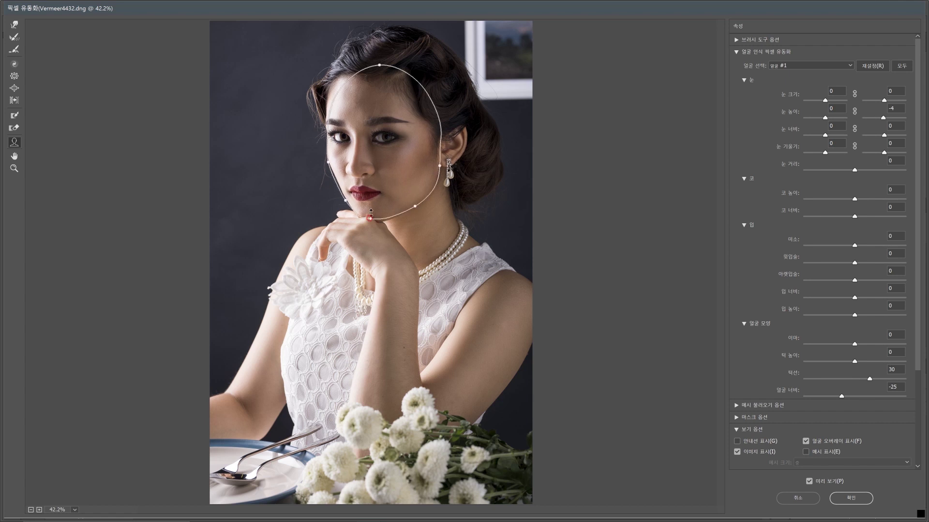
drag(371, 202, 363, 190)
mouse_move(328, 163)
mouse_down()
mouse_move(350, 161)
mouse_move(338, 161)
mouse_up()
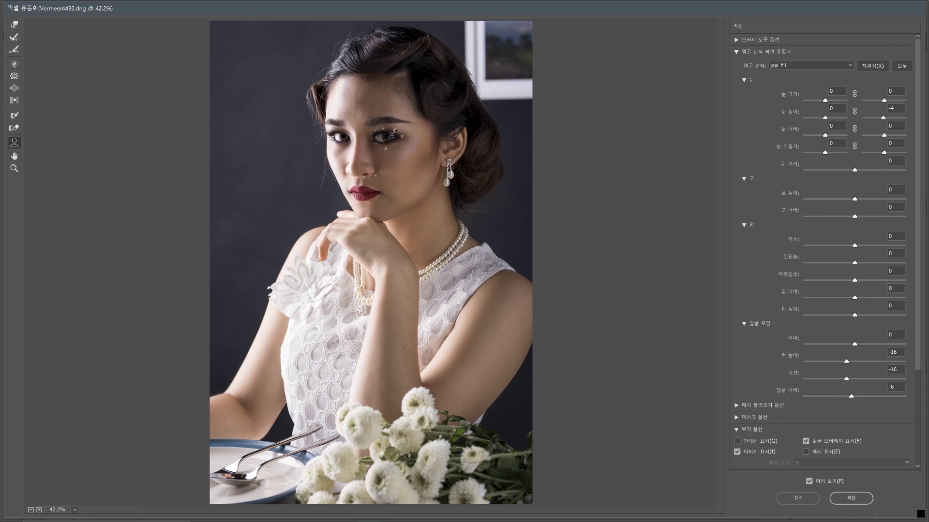
mouse_move(359, 176)
mouse_down()
mouse_move(349, 161)
mouse_move(358, 188)
mouse_up()
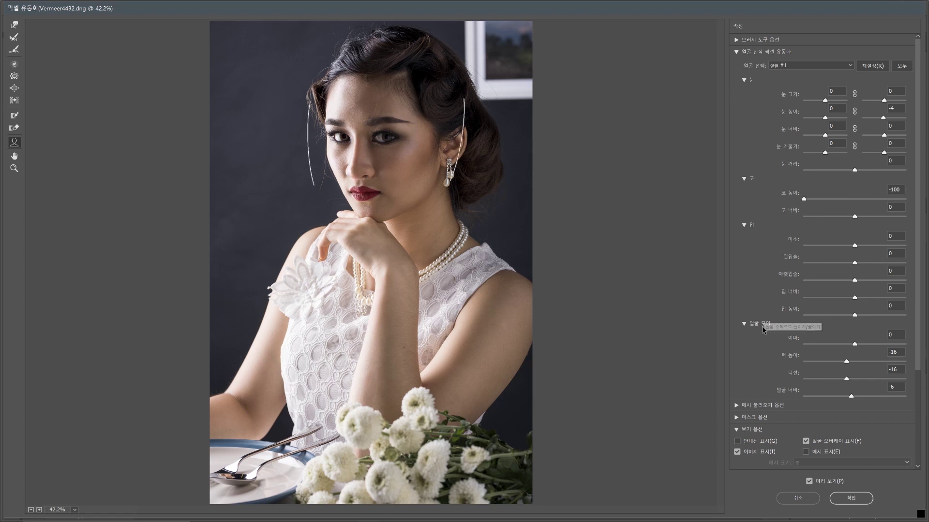
scroll(763, 325, down, 2)
scroll(786, 289, up, 2)
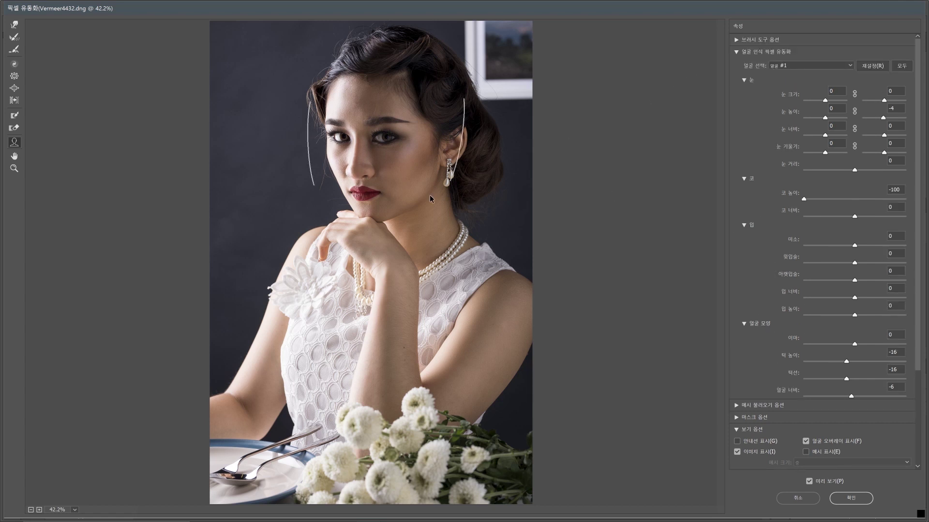
drag(369, 176, 362, 175)
Step: Reset every face-aware slider to 0 and switch to the Forward Warp brush, resizing it
click(872, 68)
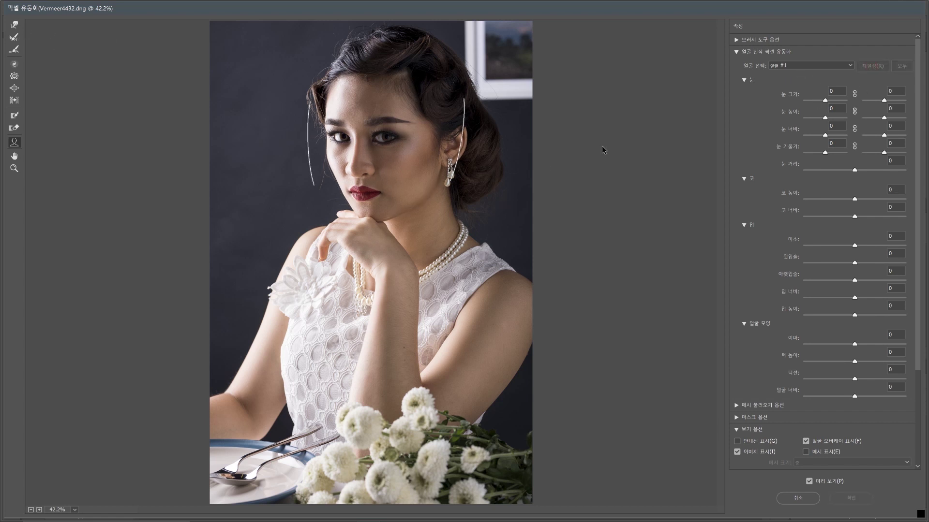
click(14, 24)
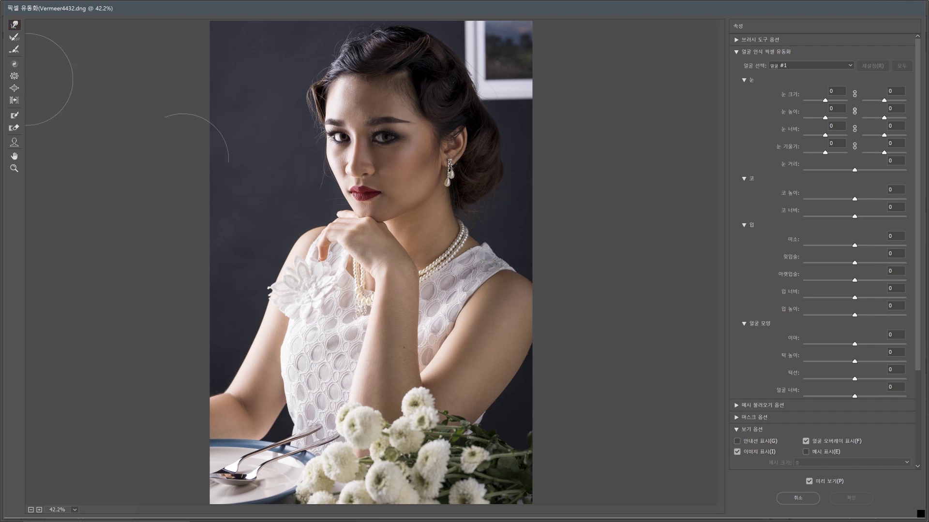
drag(309, 193, 493, 198)
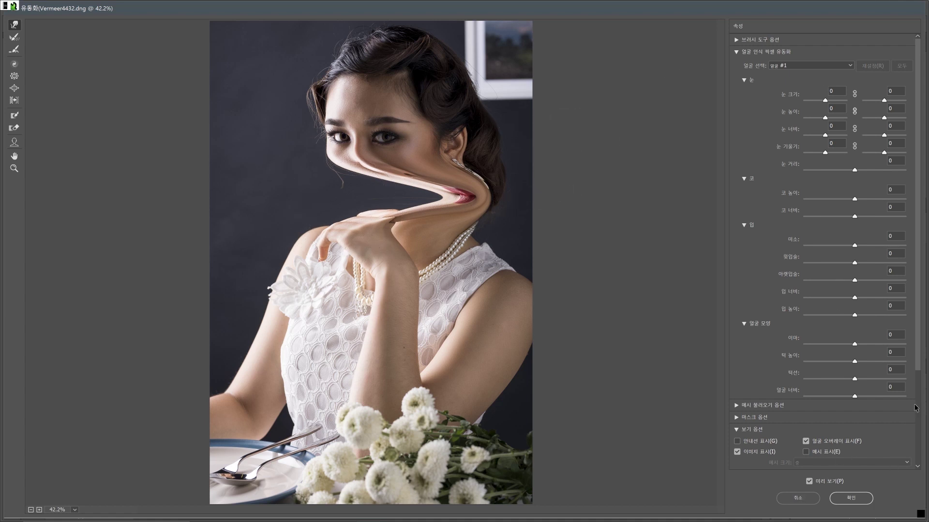
scroll(910, 419, down, 5)
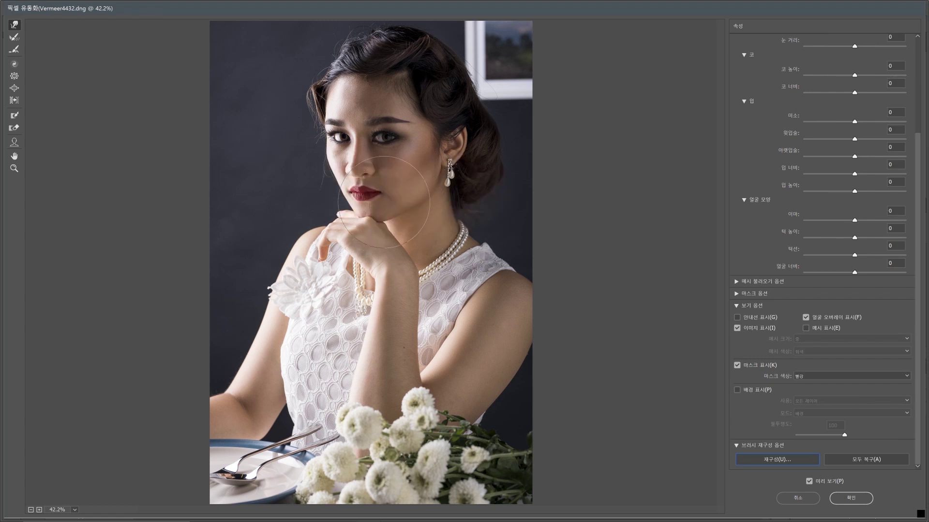
key(bracketleft)
Step: Nudge the cheek near the jaw and the edge near the neck inward
key(bracketleft)
key(bracketleft)
key(bracketleft)
key(bracketright)
key(bracketright)
key(bracketright)
key(bracketright)
key(bracketright)
key(bracketright)
mouse_move(429, 190)
mouse_down()
mouse_move(419, 203)
mouse_move(459, 197)
mouse_up()
key(])
key(bracketleft)
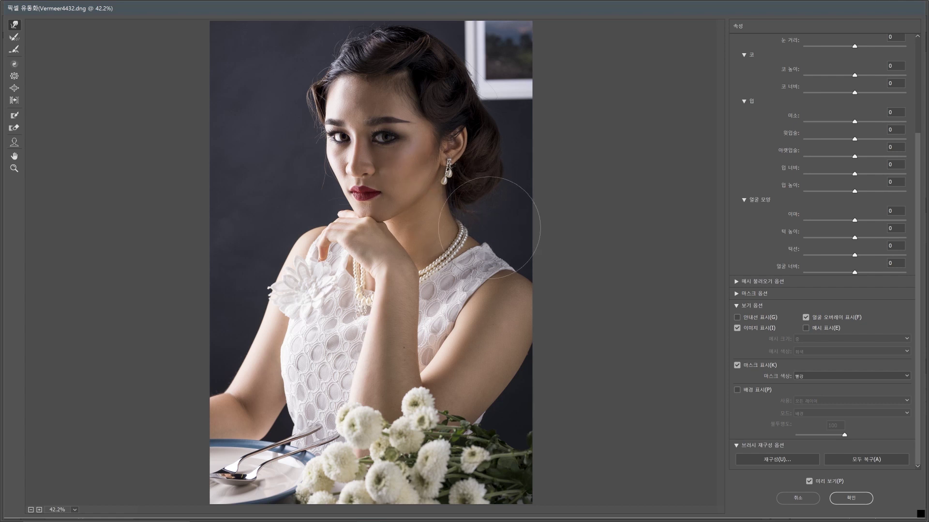
key(bracketleft)
key(bracketleft)
key(bracketleft)
drag(482, 232, 473, 226)
key(bracketright)
key(bracketright)
Step: Push the upper and right arm edges, left arm and flower petals slightly inward
mouse_move(524, 370)
mouse_down()
mouse_move(514, 386)
mouse_move(515, 368)
mouse_move(512, 396)
mouse_move(497, 399)
mouse_up()
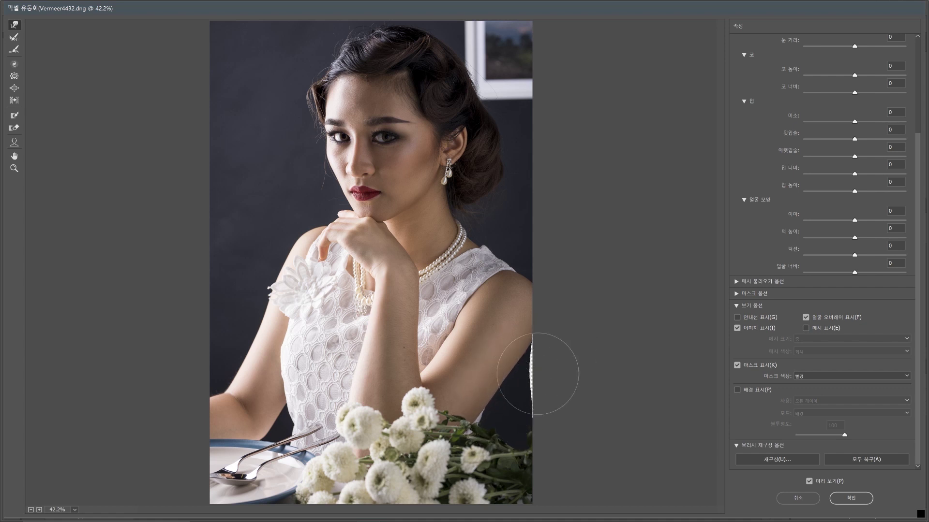
drag(493, 397, 488, 399)
drag(258, 272, 258, 300)
drag(274, 257, 277, 256)
key(bracketleft)
key(bracketleft)
key(bracketleft)
key(bracketleft)
key(bracketleft)
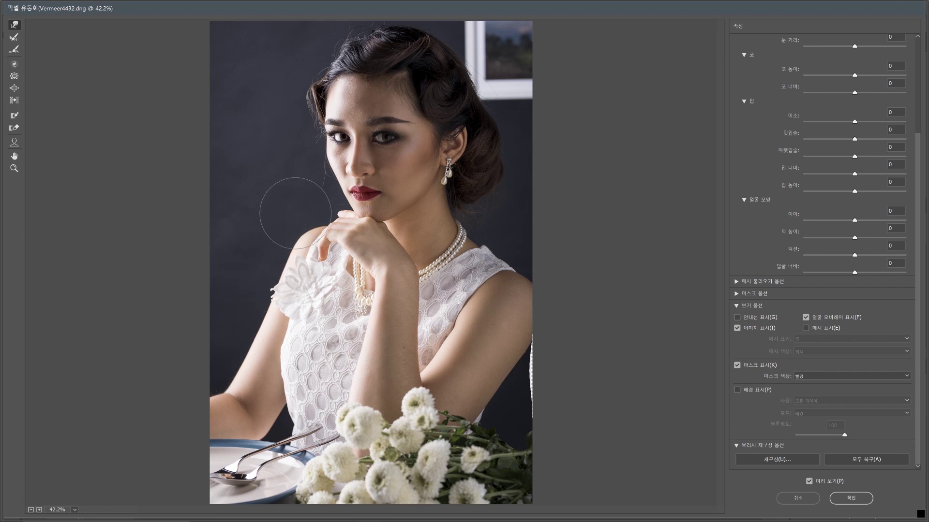
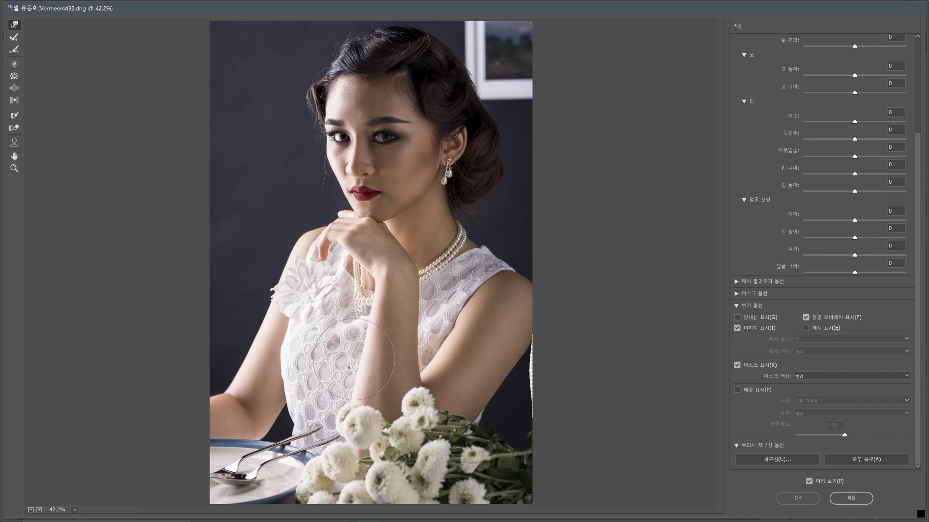
Step: With a smaller Forward Warp brush, push the background in along the right arm's edge
click(358, 323)
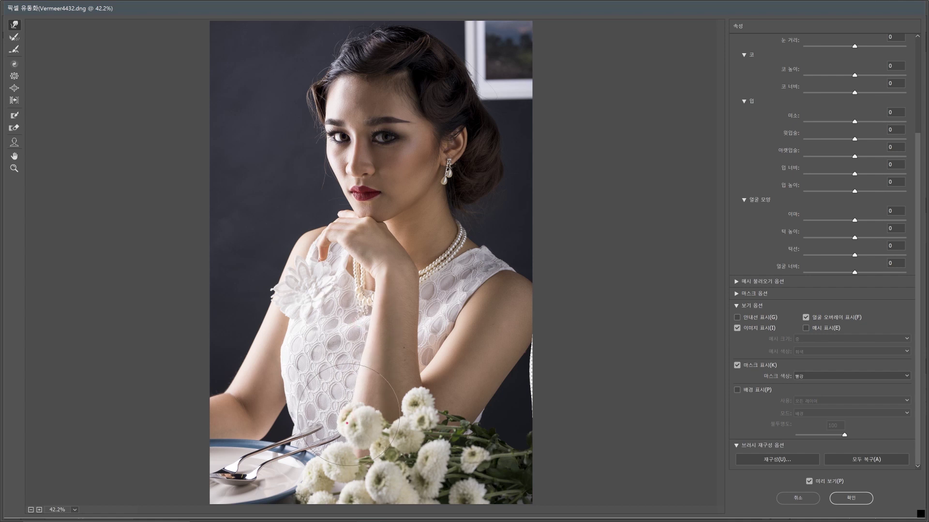
key(bracketleft)
key(bracketleft)
key(bracketleft)
key(bracketleft)
key(bracketleft)
key(bracketleft)
key(bracketleft)
key(bracketleft)
key(bracketleft)
key(bracketleft)
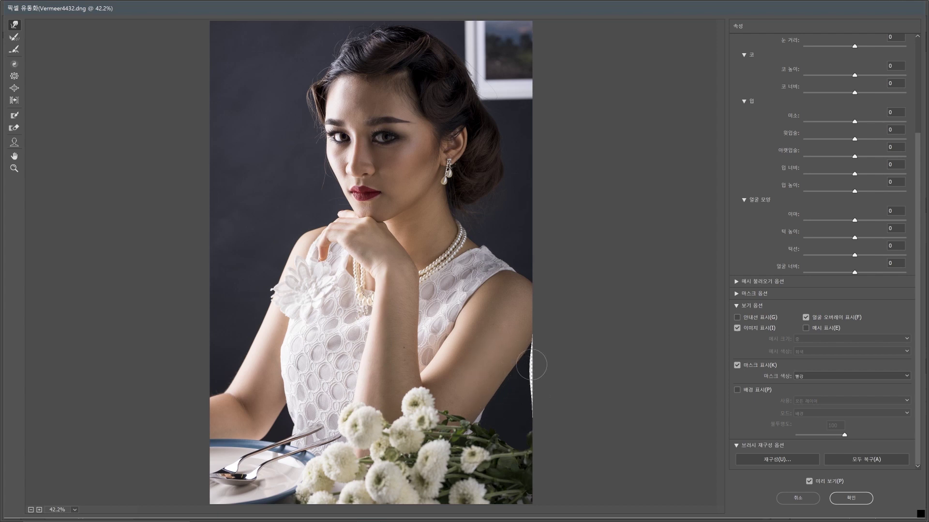
scroll(532, 366, up, 10)
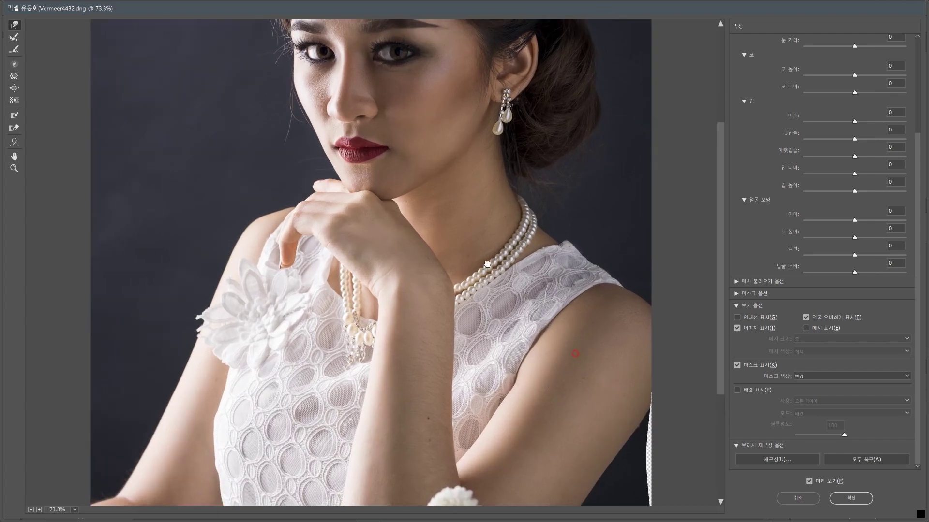
scroll(487, 264, down, 3)
mouse_move(659, 364)
mouse_down()
mouse_move(646, 334)
mouse_move(655, 335)
mouse_move(647, 314)
mouse_move(657, 252)
mouse_move(624, 295)
mouse_move(653, 257)
mouse_move(634, 294)
mouse_up()
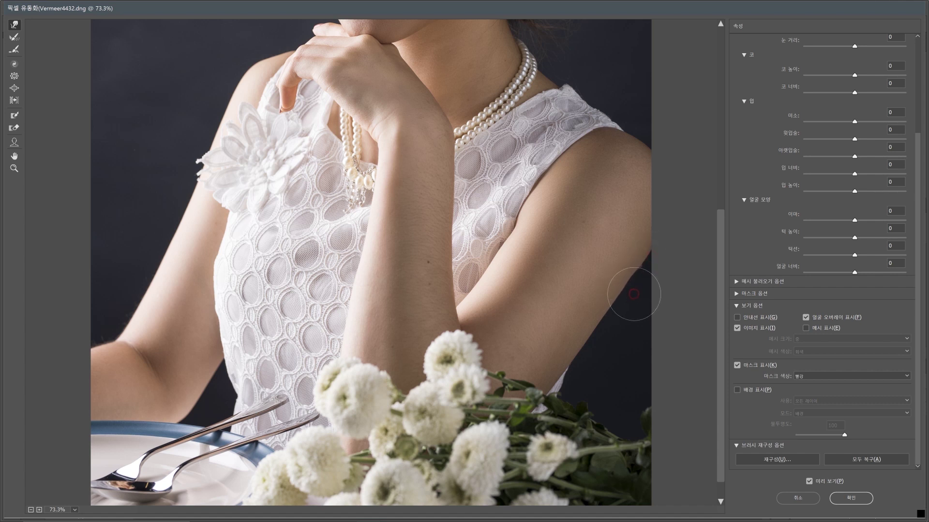
Step: Bulge the hair edge beside the ear outward and apply the Liquify changes
scroll(478, 287, down, 2)
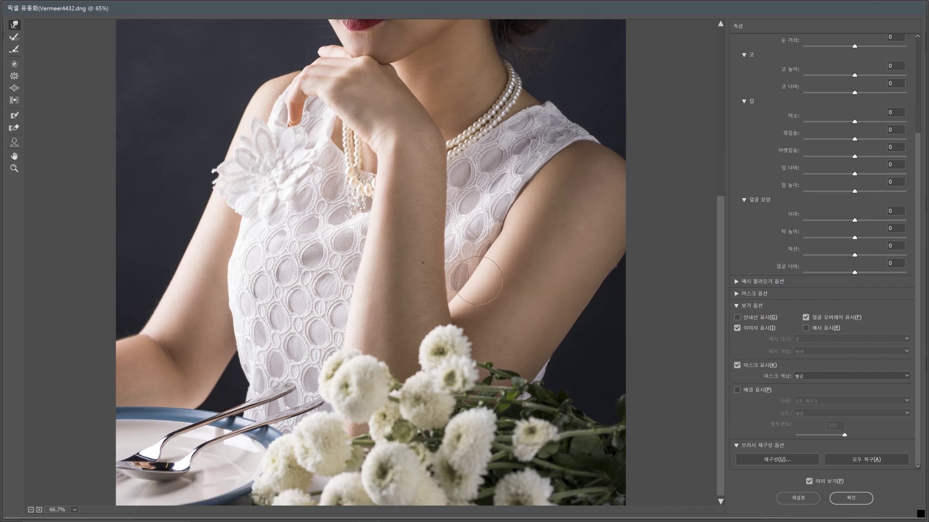
scroll(475, 288, down, 3)
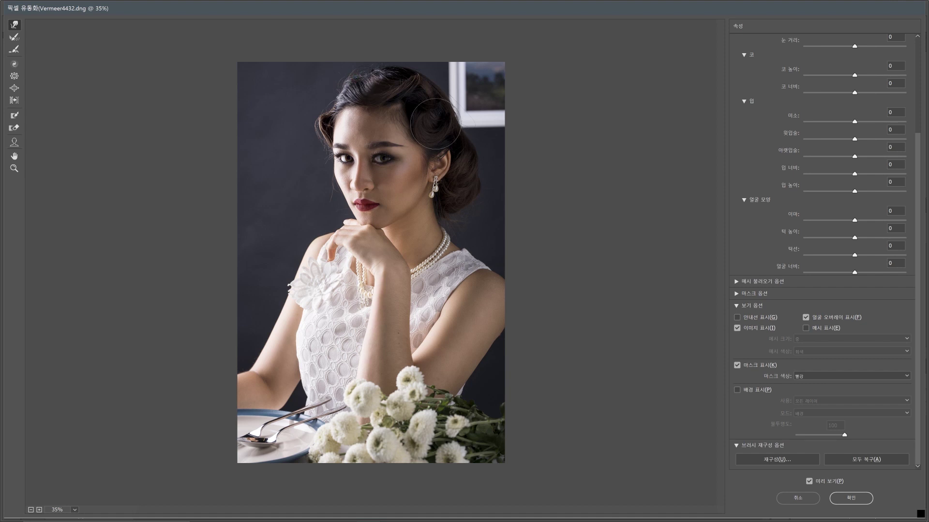
drag(478, 194, 472, 204)
mouse_move(473, 170)
mouse_down()
mouse_move(474, 152)
mouse_move(484, 177)
mouse_up()
click(852, 498)
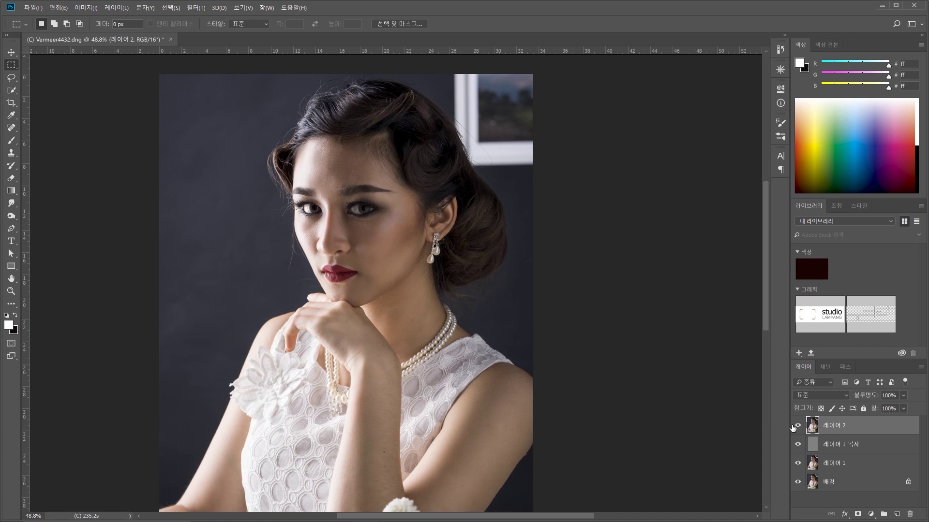
click(797, 425)
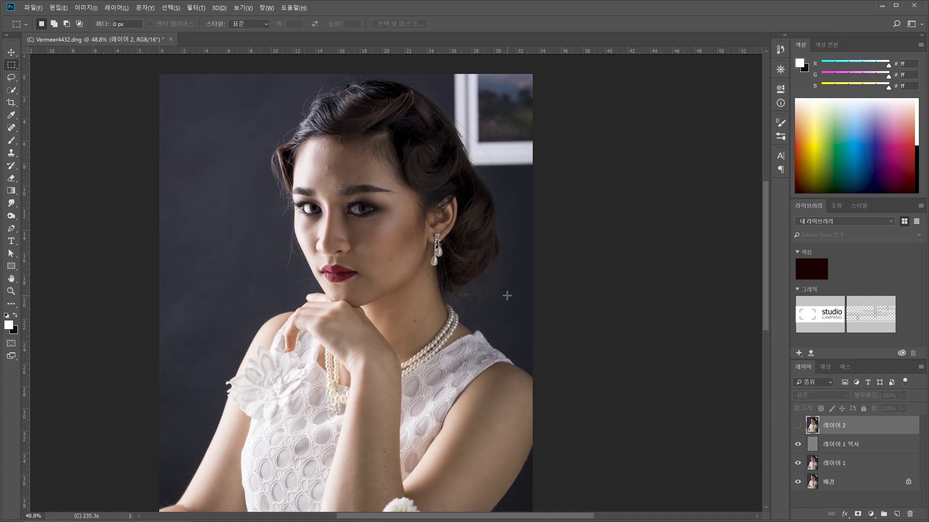
scroll(506, 295, down, 2)
scroll(506, 296, up, 1)
click(792, 426)
click(792, 427)
click(792, 426)
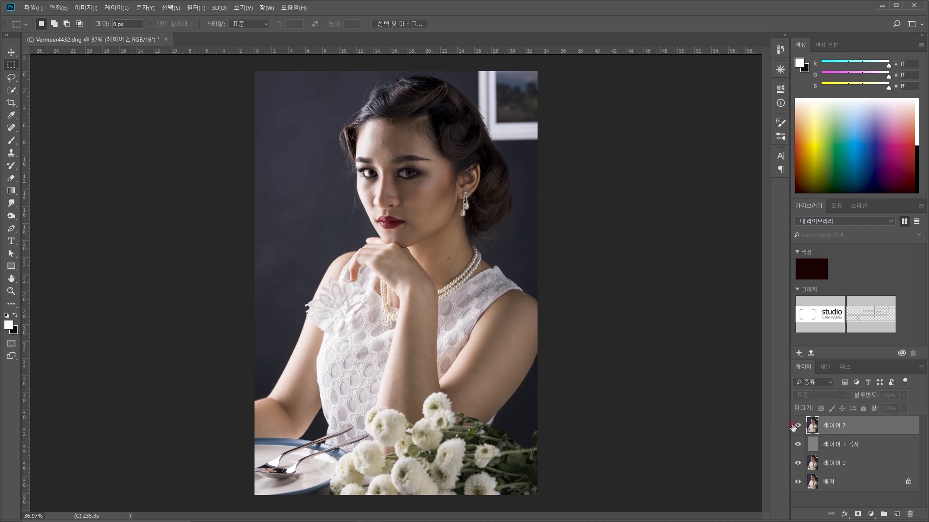
click(795, 426)
click(793, 427)
click(792, 426)
click(792, 426)
click(792, 426)
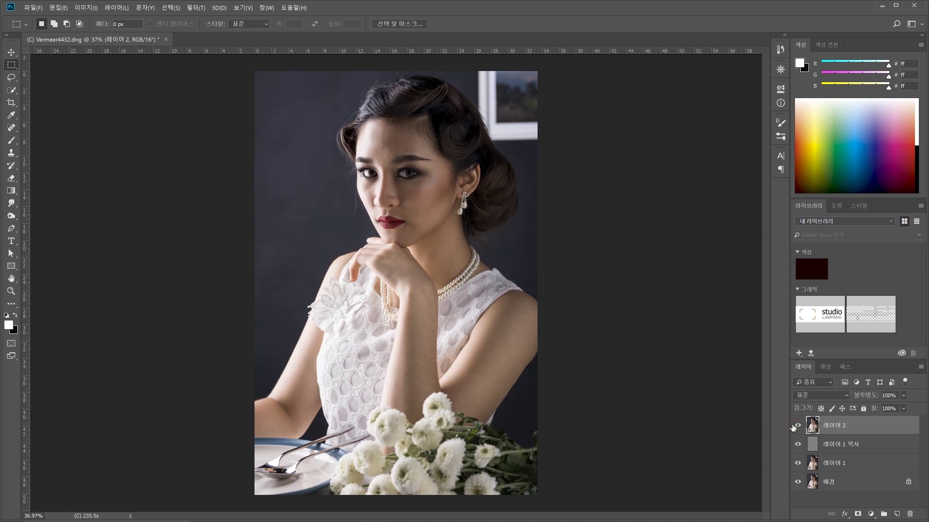
click(793, 426)
click(793, 427)
click(792, 427)
click(793, 427)
click(793, 427)
click(792, 427)
Step: Add a Hue/Saturation adjustment layer targeting Blues, with the hue set to -73
click(870, 514)
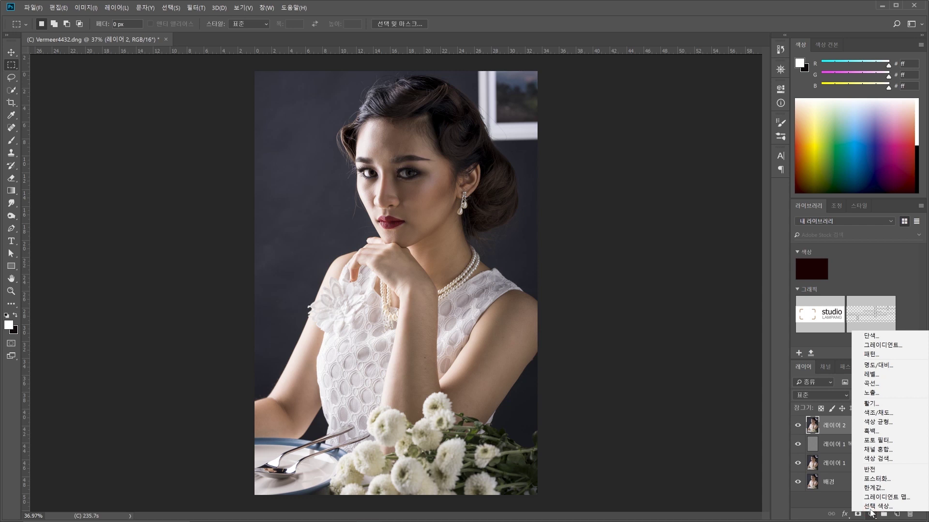
click(896, 413)
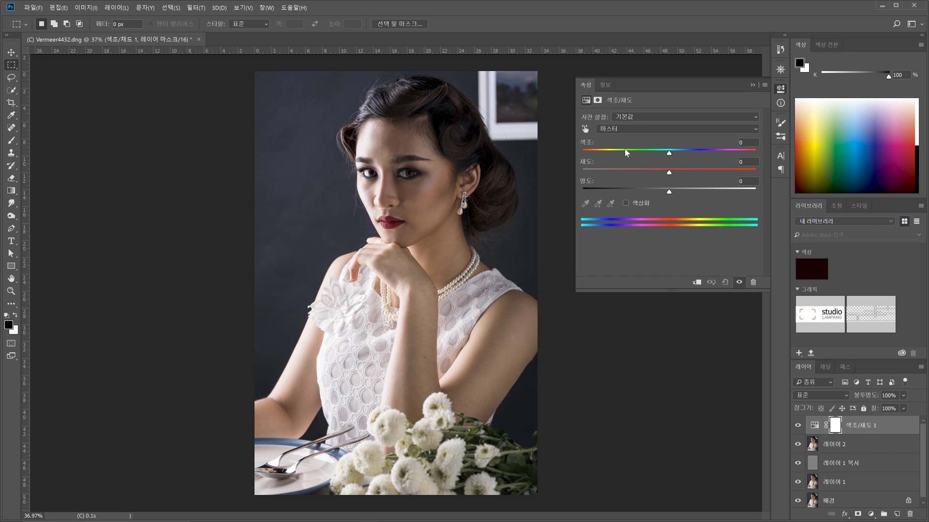
click(622, 129)
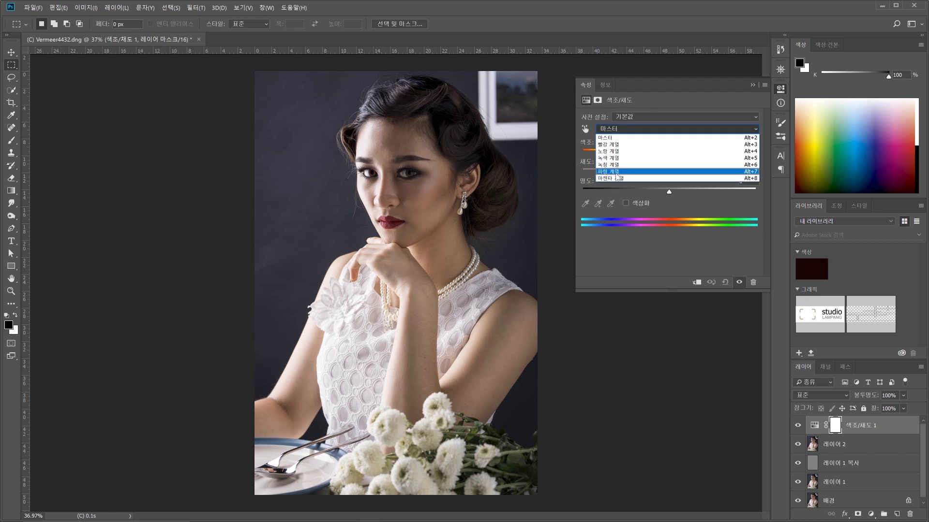
click(605, 116)
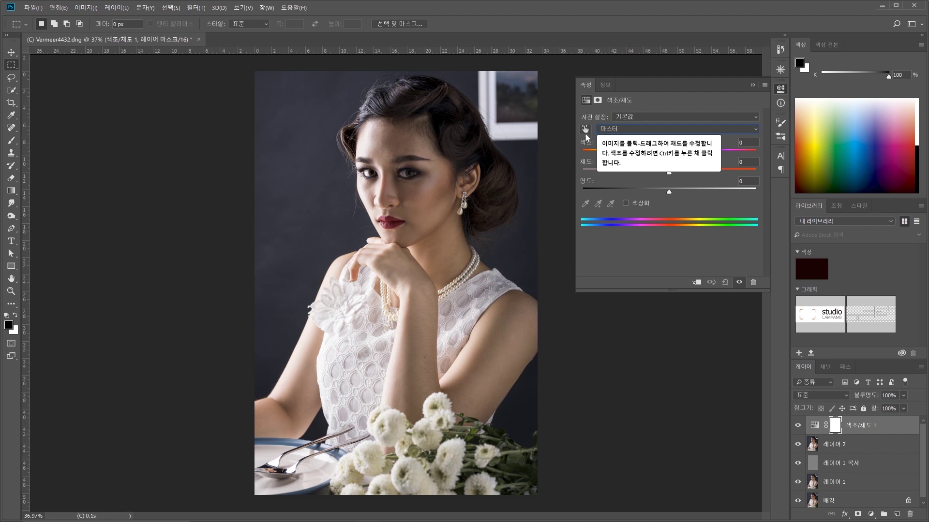
click(626, 130)
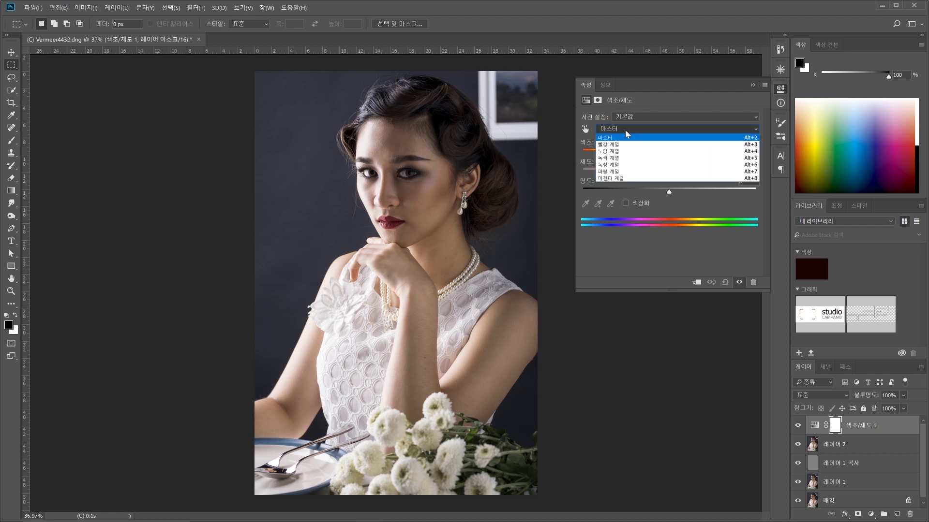
click(631, 173)
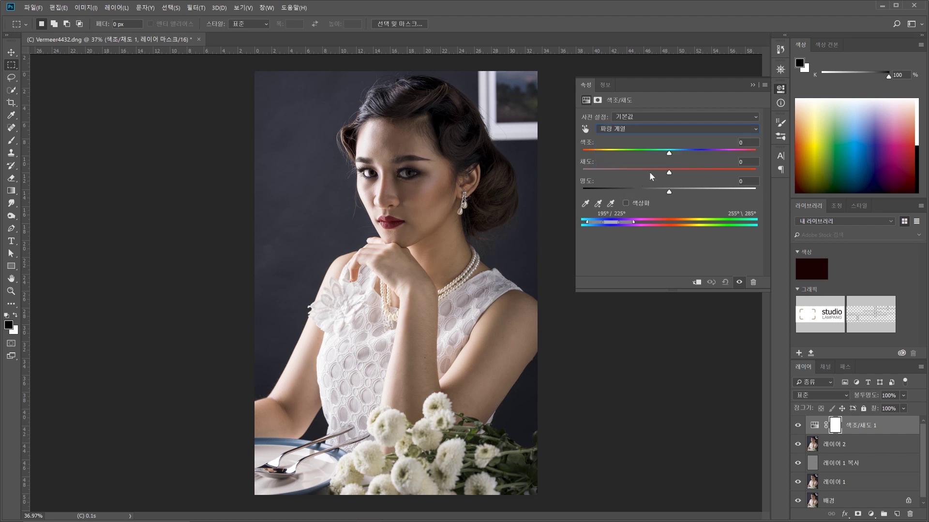
drag(670, 152, 638, 149)
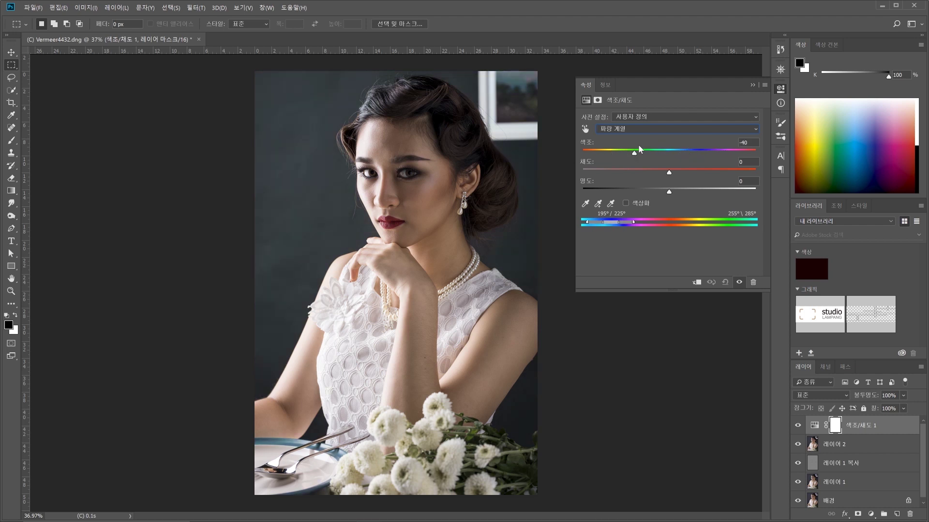
drag(695, 148, 672, 148)
click(621, 151)
Step: Adjust the targeted colour range and hue until the backdrop settles on a dark grey tone
drag(611, 222, 672, 223)
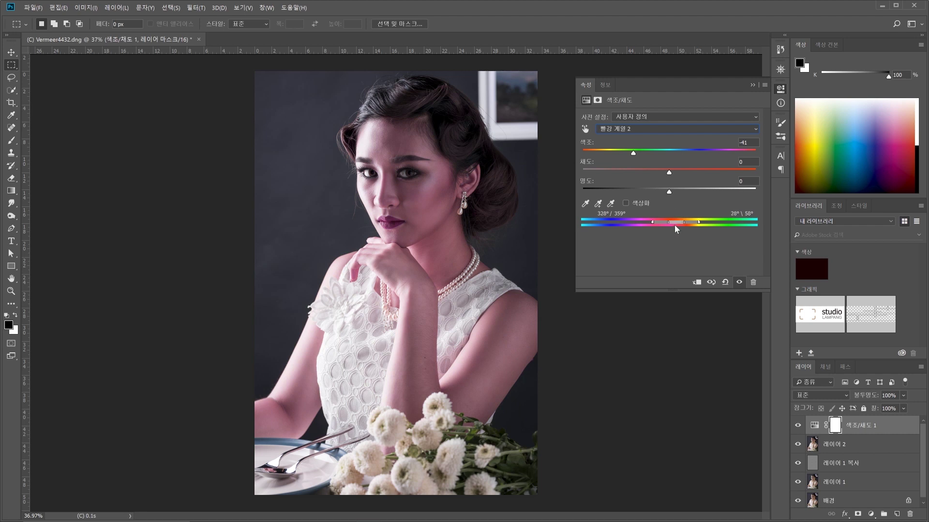
drag(635, 156, 656, 153)
drag(689, 152, 660, 153)
mouse_move(675, 222)
mouse_down()
mouse_move(600, 230)
mouse_move(679, 221)
mouse_up()
drag(596, 149, 563, 152)
drag(687, 223, 599, 224)
drag(584, 154, 613, 161)
drag(678, 157, 622, 155)
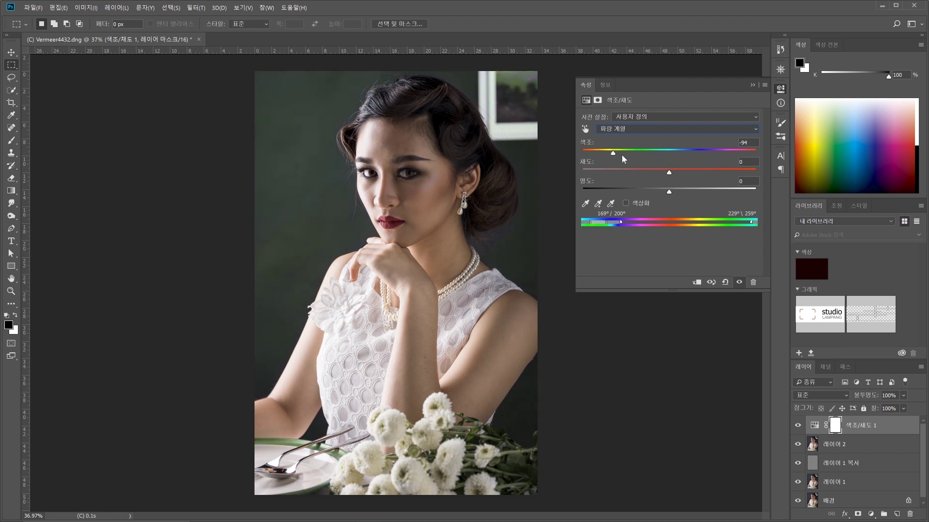
click(856, 430)
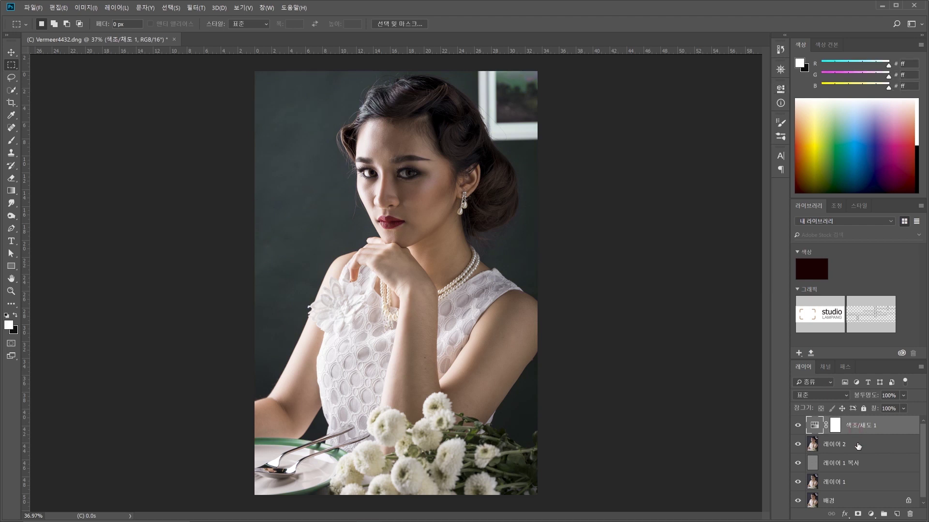
Step: On 레이어 2, quick-select the face, hair, hand, arm, dress edge and flowers
click(858, 445)
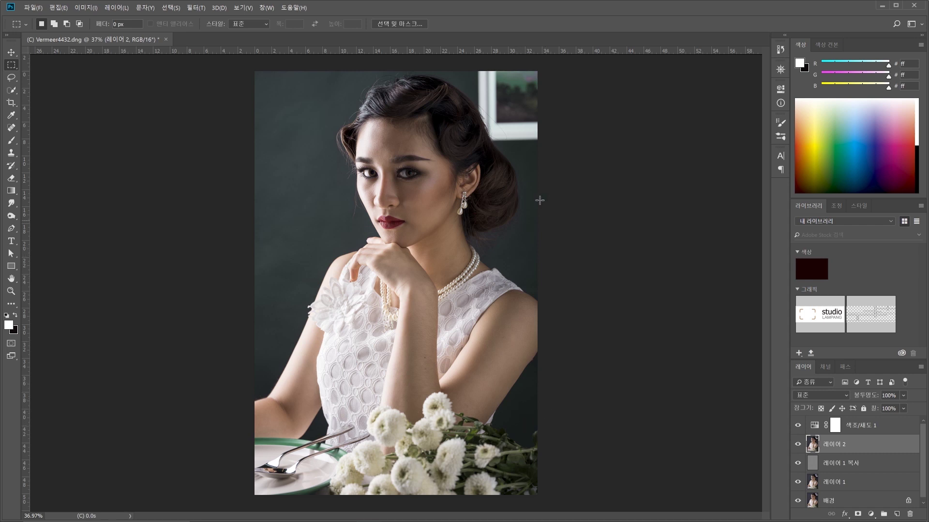
click(14, 94)
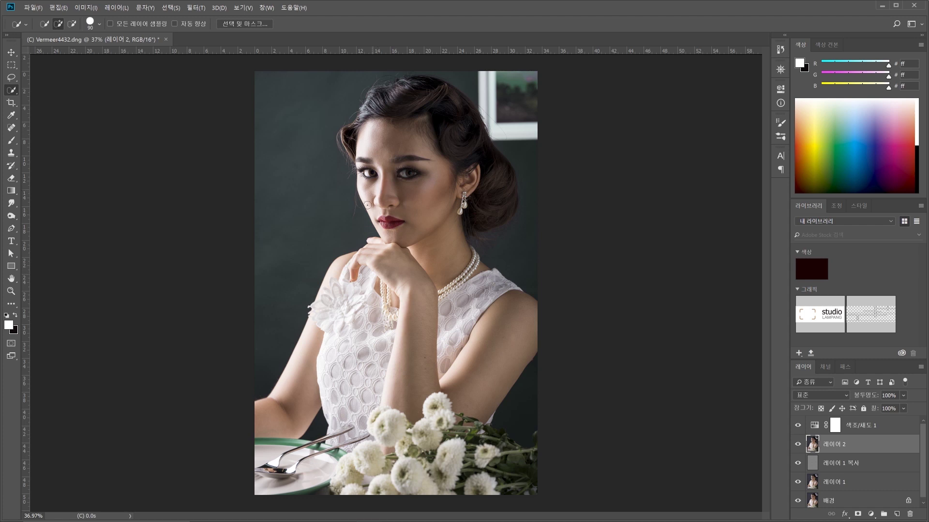
mouse_move(372, 126)
mouse_down()
mouse_move(422, 102)
mouse_move(495, 181)
mouse_move(446, 244)
mouse_up()
mouse_move(369, 272)
mouse_down()
mouse_move(339, 261)
mouse_move(286, 412)
mouse_move(345, 354)
mouse_move(420, 411)
mouse_move(431, 393)
mouse_move(280, 460)
mouse_up()
mouse_move(479, 482)
mouse_down()
mouse_move(515, 486)
mouse_move(478, 462)
mouse_move(521, 469)
mouse_move(468, 444)
mouse_move(533, 483)
mouse_up()
Step: Subtract stray background from the selection, mask 레이어 2 with it, then invert the mask
key(alt)
mouse_move(517, 412)
mouse_down()
mouse_move(527, 393)
mouse_move(517, 422)
mouse_move(494, 437)
mouse_up()
drag(518, 252, 503, 237)
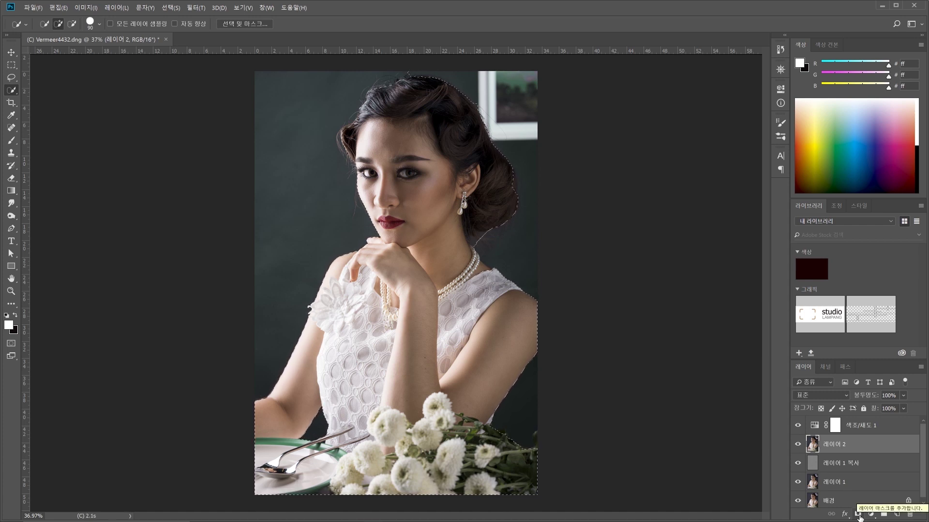
click(859, 515)
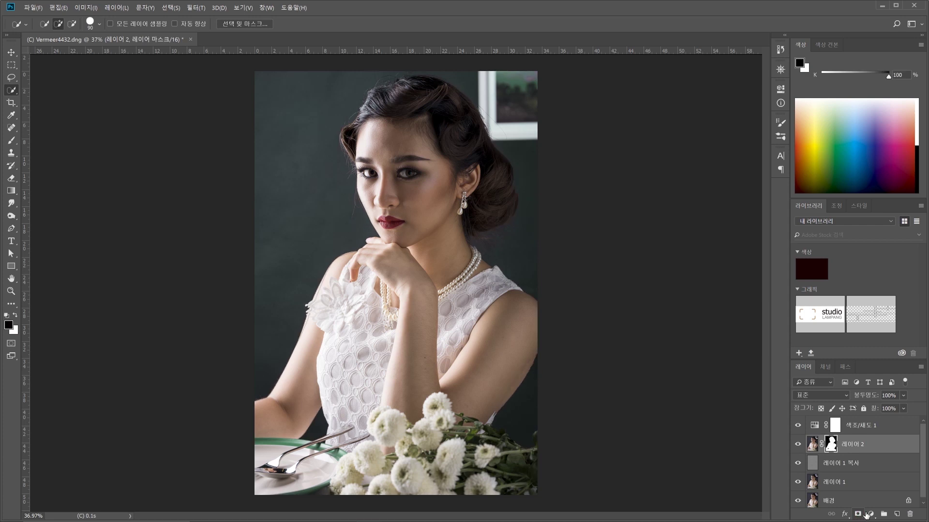
key(ctrl+i)
Step: In Select and Mask, refine the mask edges along the shoulder, arm, jaw and hand with a 250 brush
double_click(830, 442)
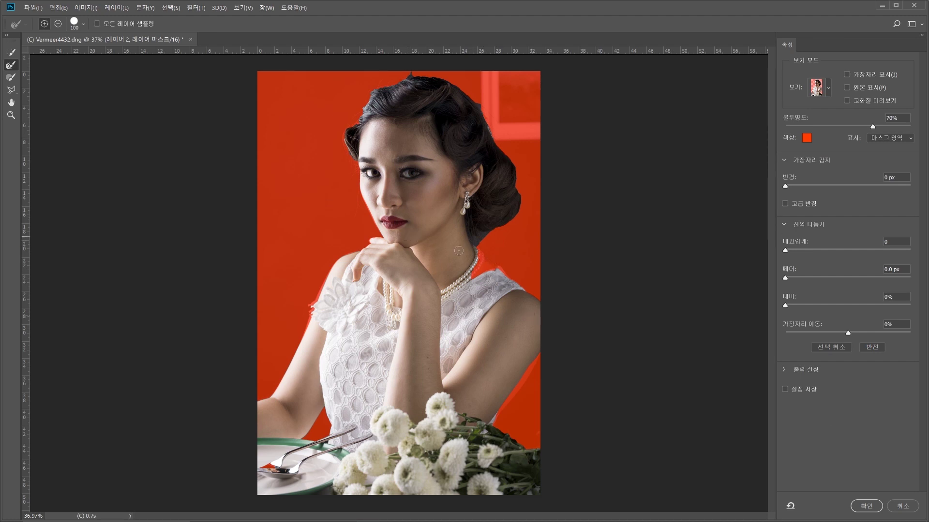
click(12, 67)
key(bracketright)
key(bracketright)
key(bracketright)
mouse_move(325, 274)
mouse_down()
mouse_move(301, 334)
mouse_move(259, 398)
mouse_move(267, 392)
mouse_up()
mouse_move(361, 237)
mouse_down()
mouse_move(375, 233)
mouse_move(342, 147)
mouse_move(348, 117)
mouse_move(377, 82)
mouse_move(439, 68)
mouse_move(470, 93)
mouse_move(526, 192)
mouse_move(518, 221)
mouse_move(478, 248)
mouse_move(554, 309)
mouse_up()
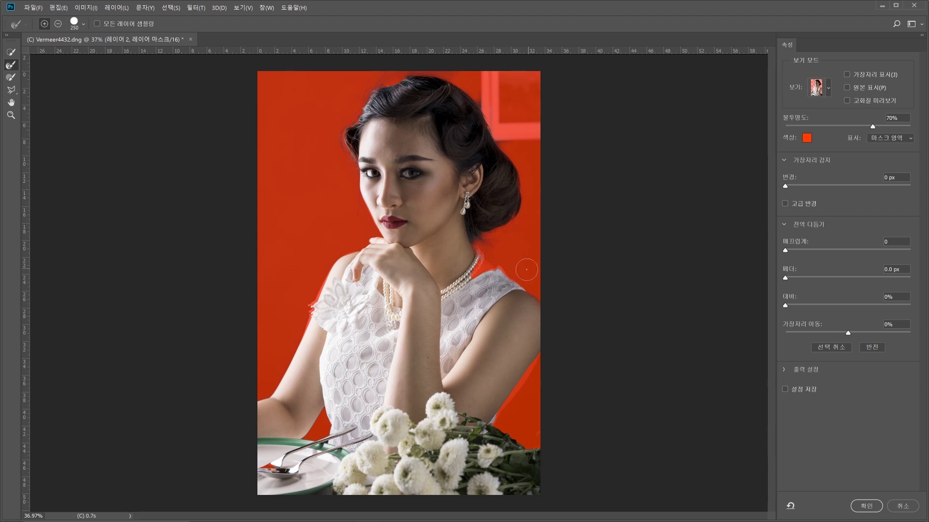
Step: Subtract a refined area, refine the edge from the neck down the shoulder, and apply the mask
key(alt)
click(566, 394)
click(11, 77)
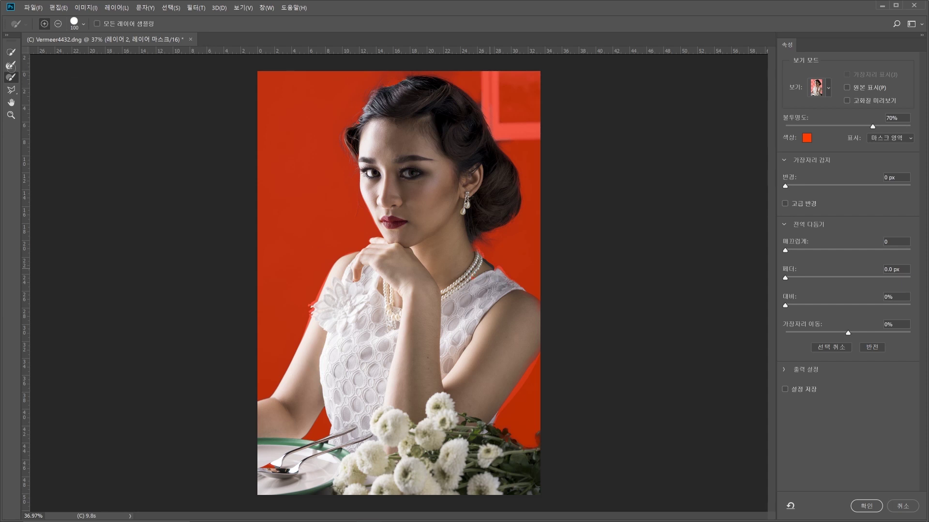
click(10, 65)
drag(494, 261, 534, 287)
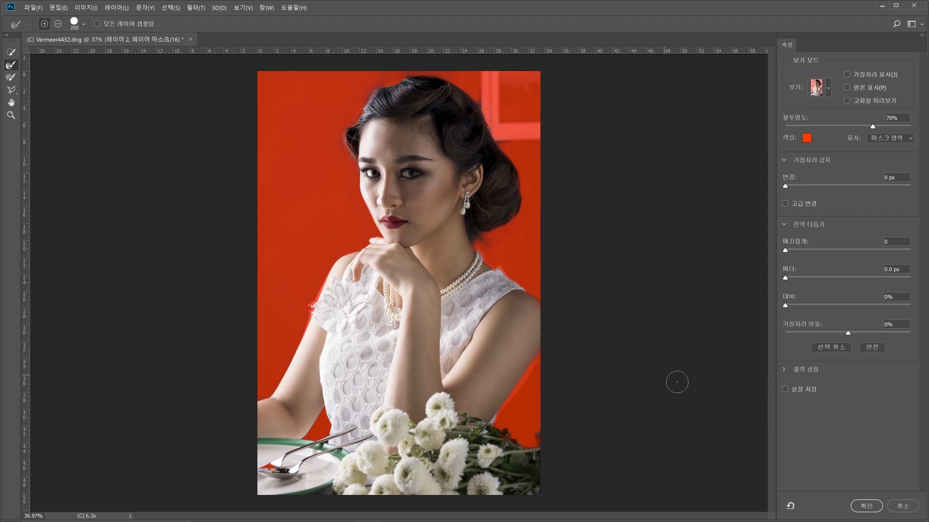
click(866, 509)
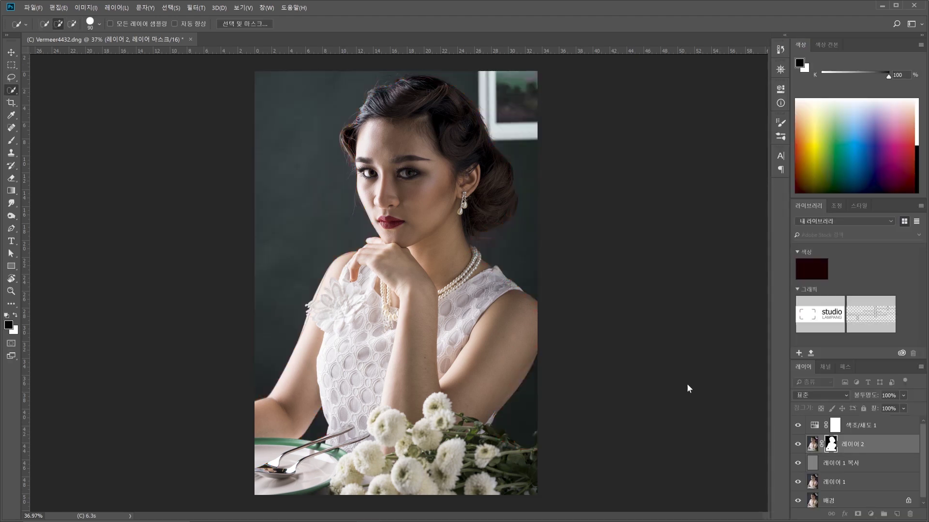
Step: Add 레이어 3 above 레이어 1 복사, fill it with white, and select the masked portrait layer 레이어 2
click(852, 463)
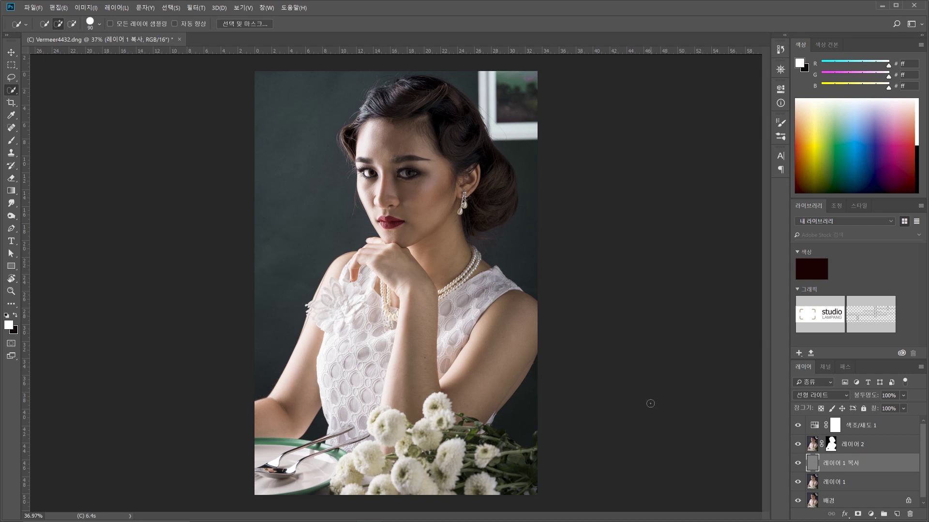
click(897, 515)
key(ctrl+BackSpace)
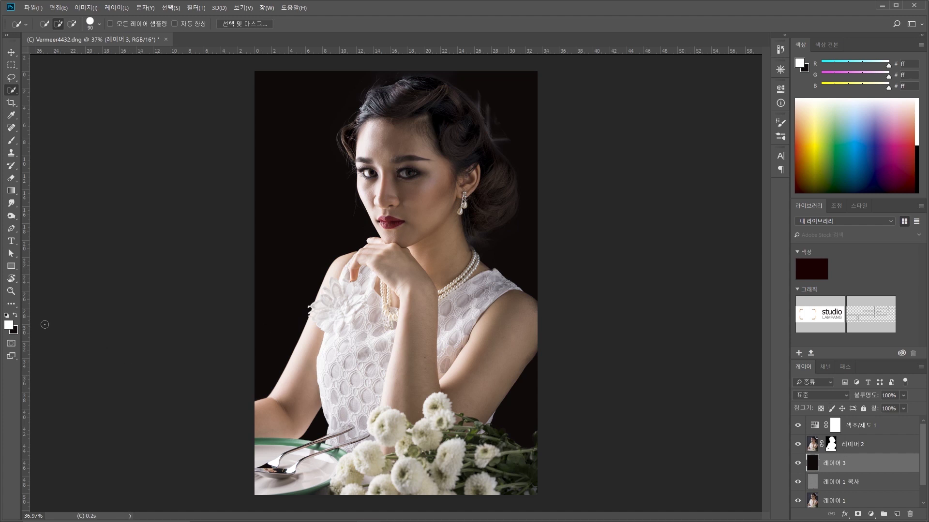
click(17, 315)
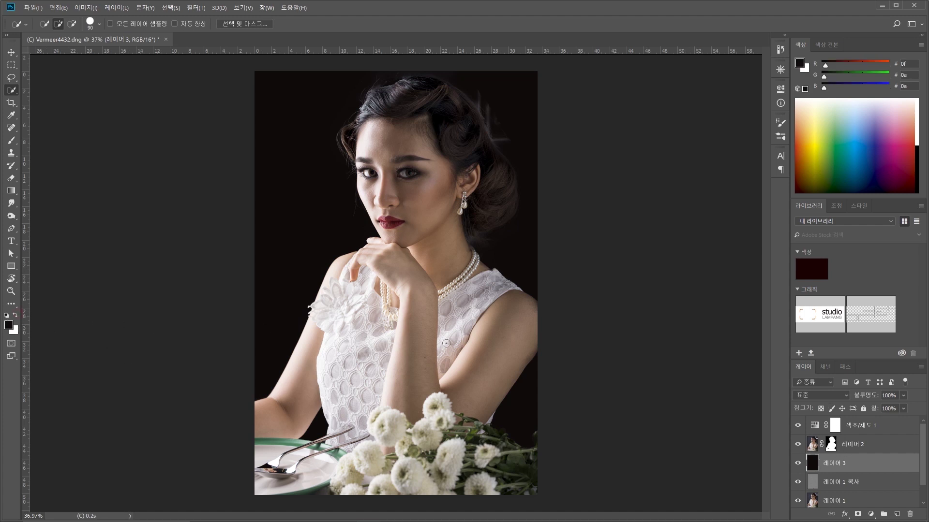
key(ctrl+BackSpace)
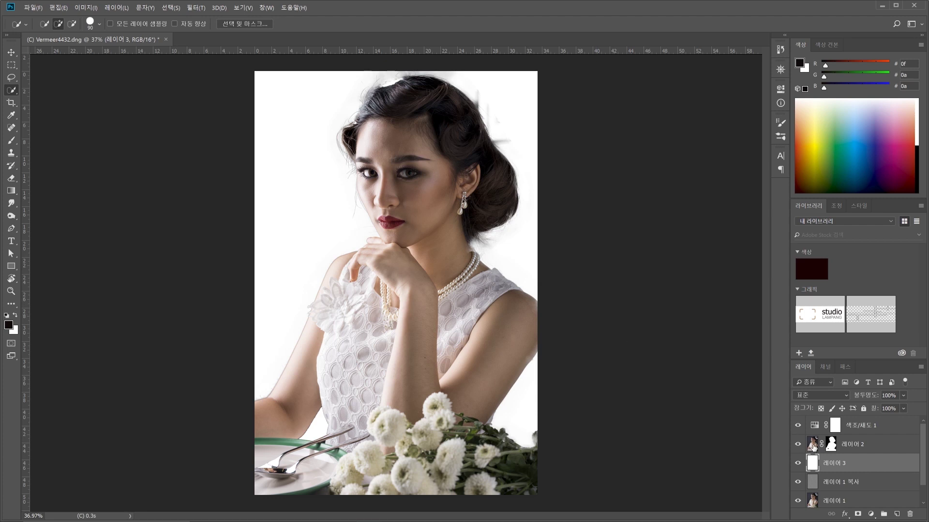
click(813, 446)
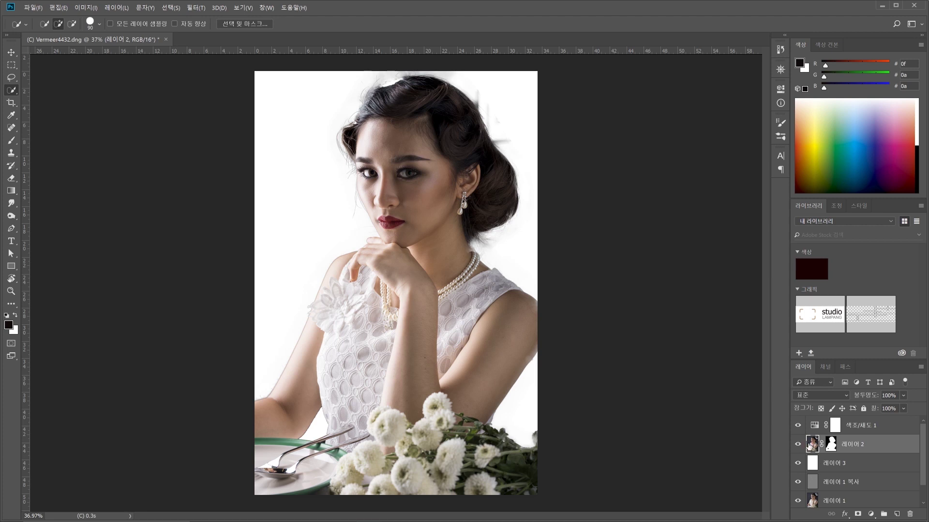
Step: Duplicate 레이어 2, delete the copy's mask, move it to the top, and open the Camera Raw Filter
key(ctrl+j)
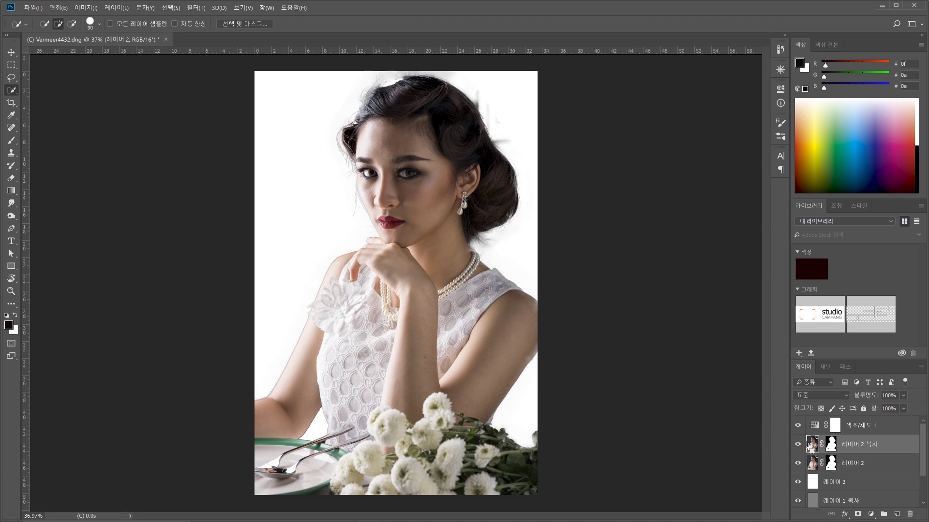
drag(830, 445, 910, 514)
drag(823, 447, 841, 425)
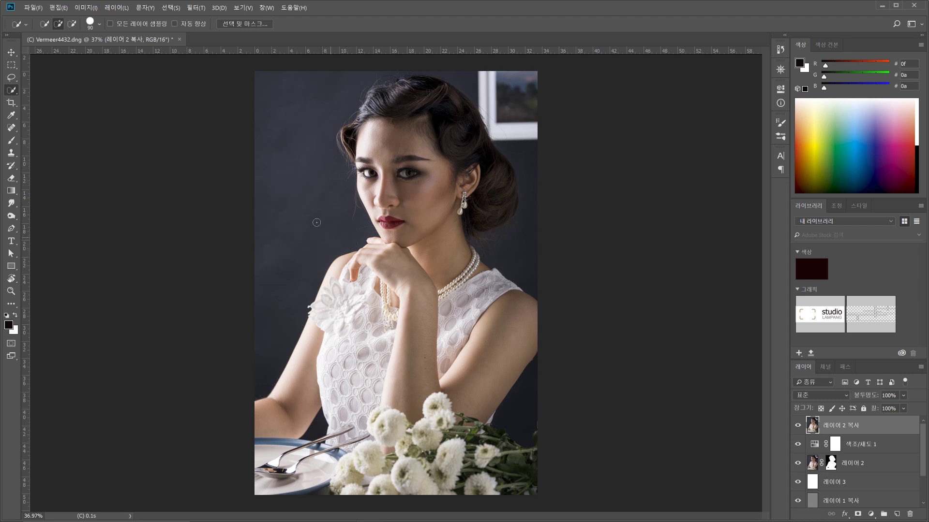
click(195, 8)
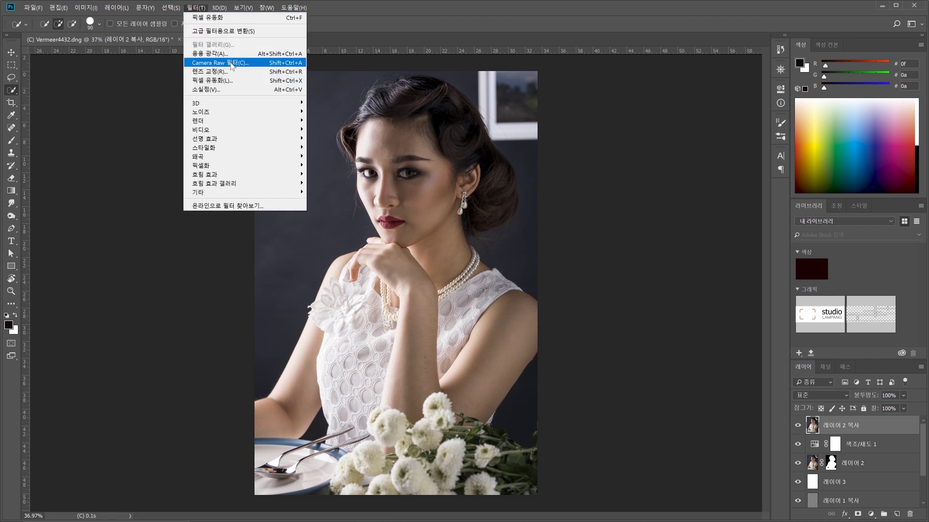
click(240, 66)
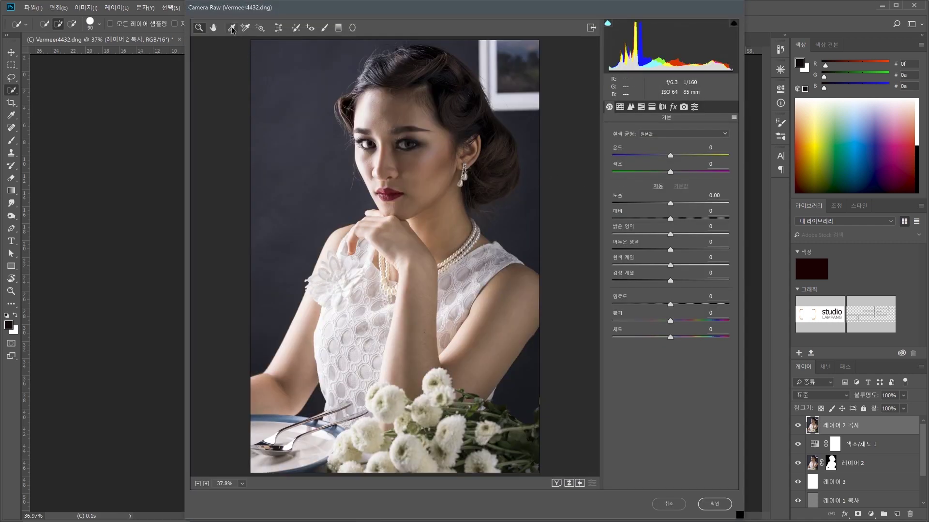
Step: Sample white balance from the dark backdrop with the White Balance tool, giving Temperature +11, Tint -17
click(232, 28)
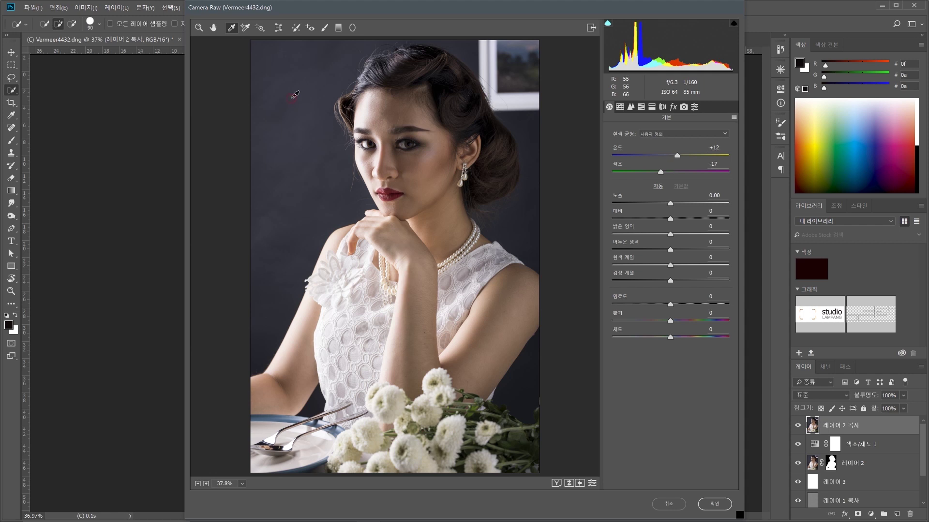
click(292, 97)
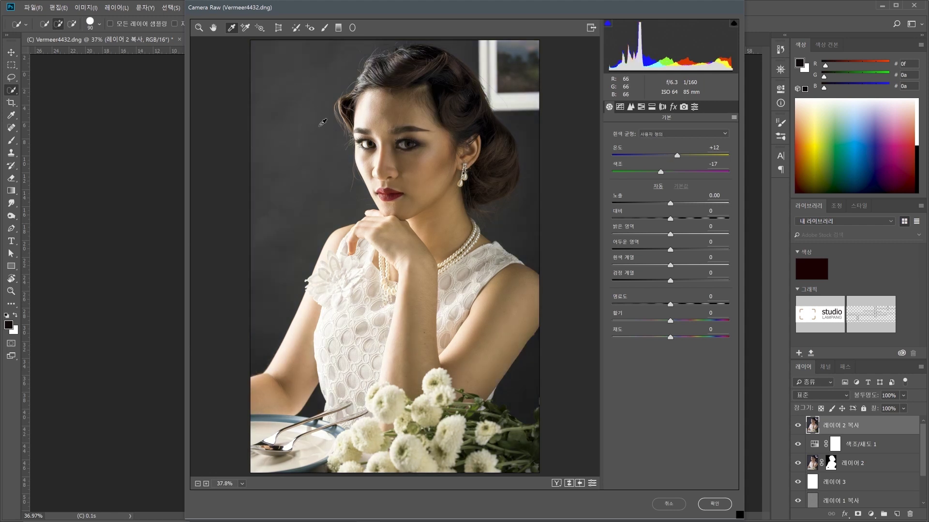
click(296, 112)
Step: Place three colour samplers on the lower-left and right background
shift+click(273, 316)
shift+click(517, 238)
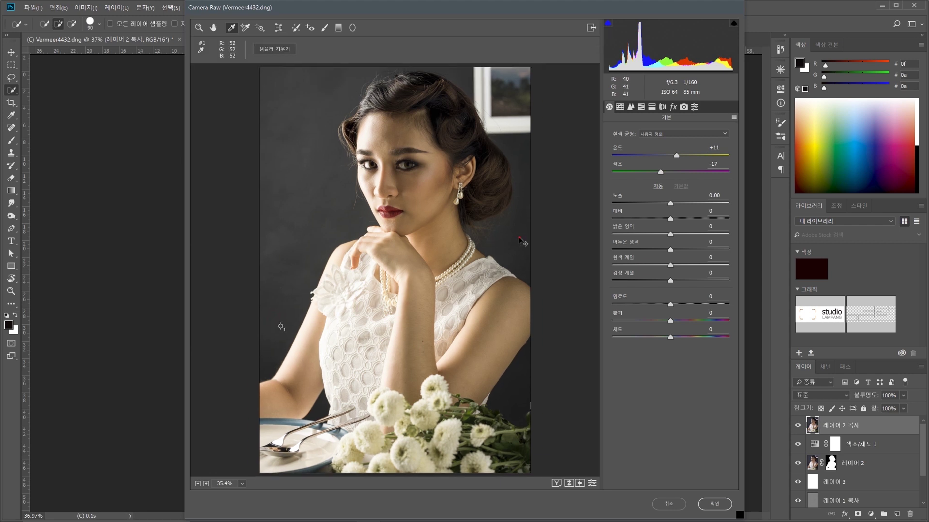
shift+click(516, 387)
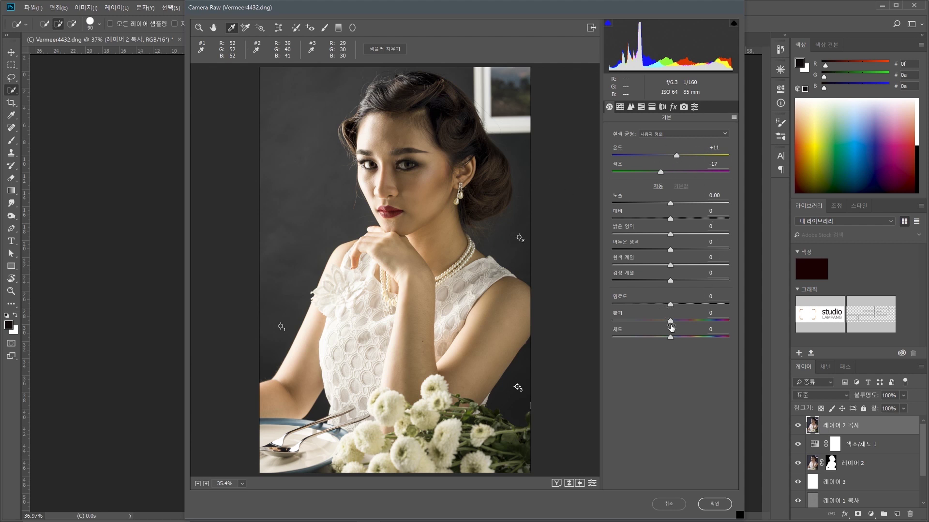
Step: Set Vibrance to +18 and Saturation to +91, then apply the Camera Raw filter
drag(671, 340, 726, 345)
mouse_move(672, 321)
mouse_down()
mouse_move(714, 322)
mouse_move(649, 321)
mouse_move(681, 321)
mouse_up()
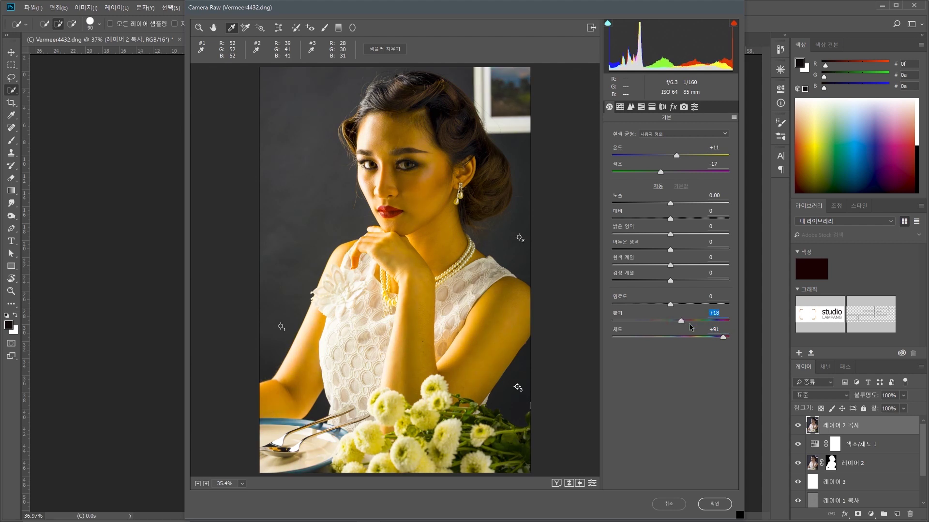
click(722, 339)
click(710, 505)
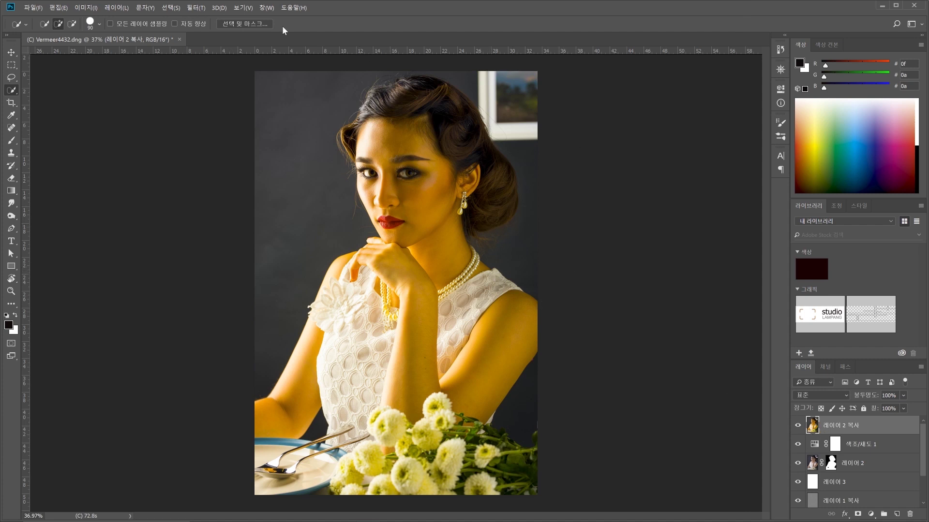
Step: Apply Filter > Other > HSB/HSL with RGB input converted to HSB
click(196, 8)
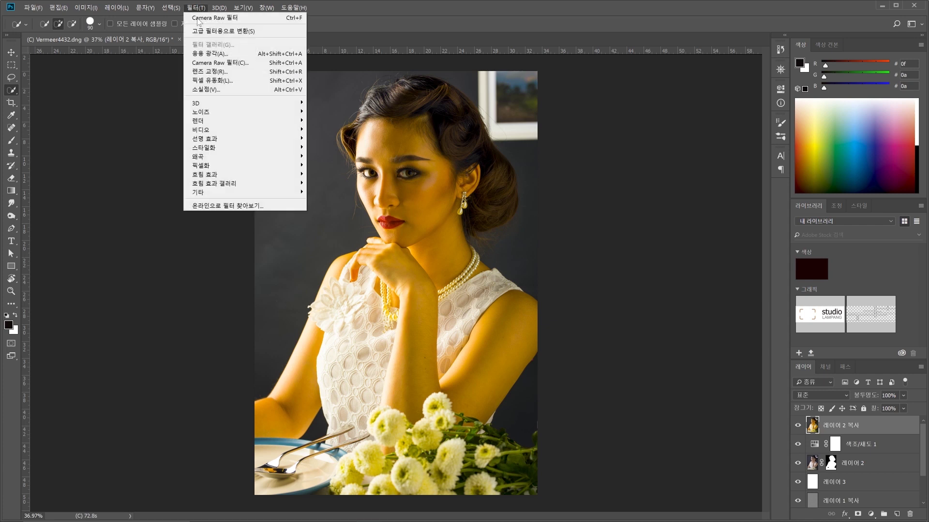
mouse_move(251, 193)
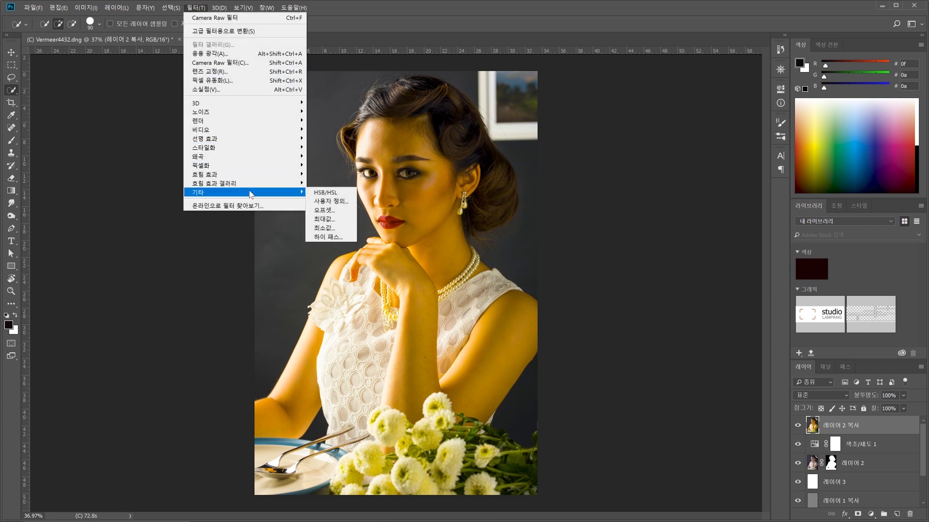
click(330, 193)
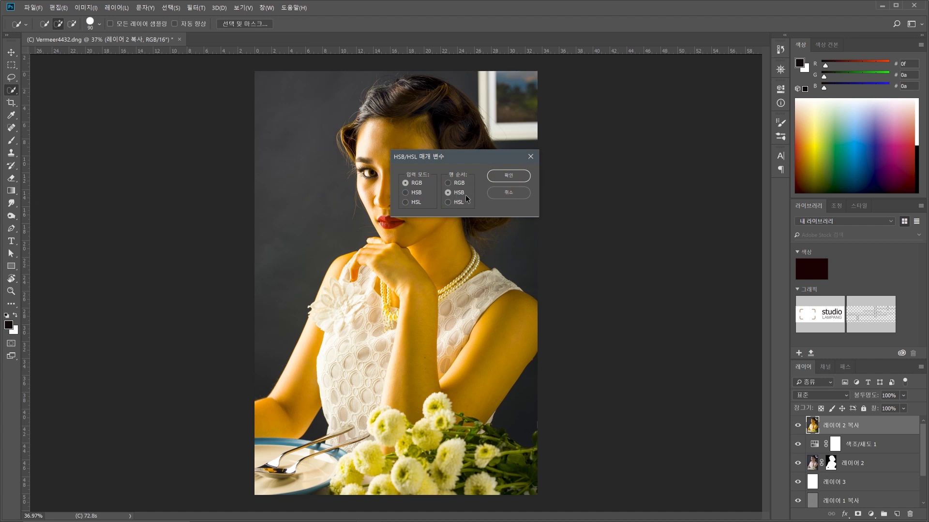
click(516, 177)
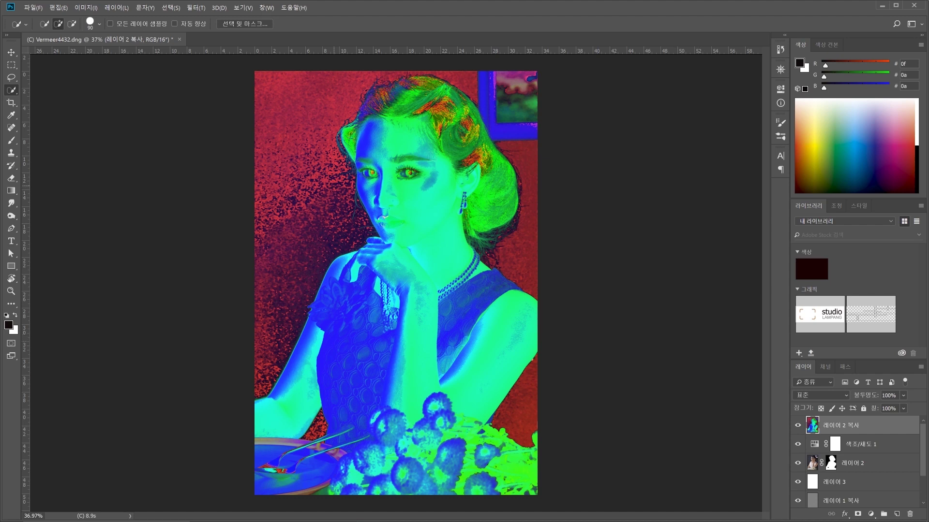
Step: In the Channels panel, view the Red, Green and Blue channels in turn, finishing on Green
click(823, 368)
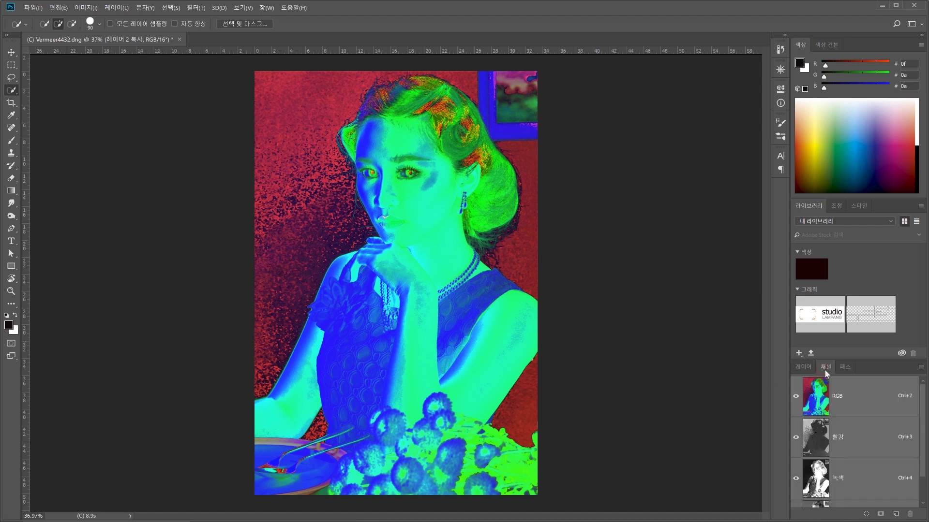
click(849, 437)
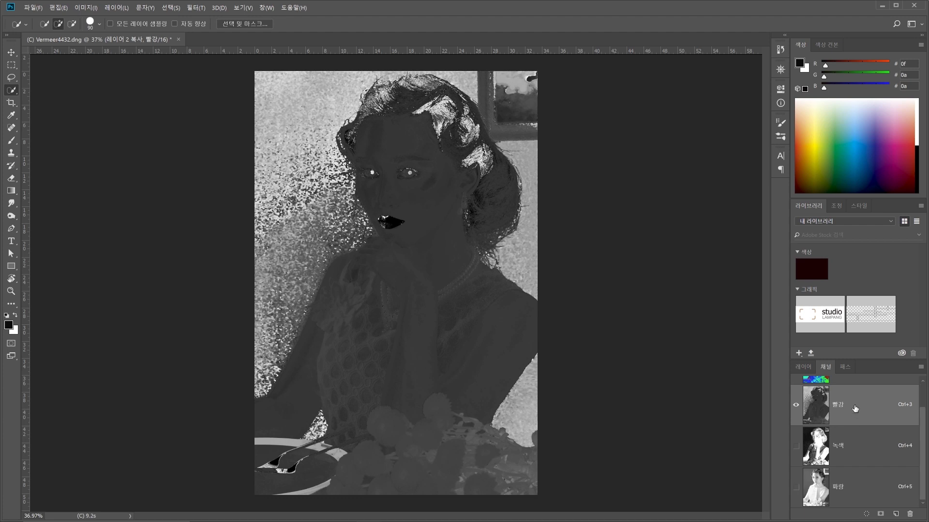
scroll(854, 409, up, 2)
scroll(855, 409, down, 2)
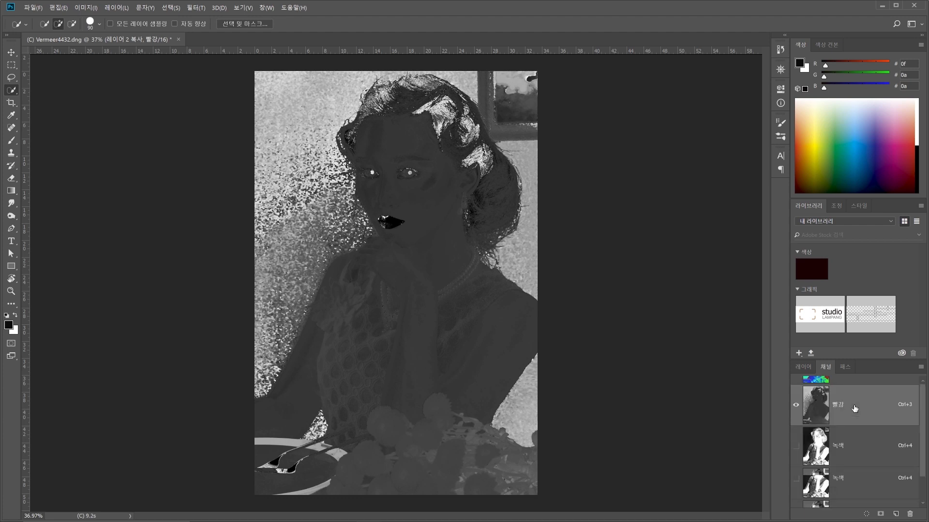
click(841, 448)
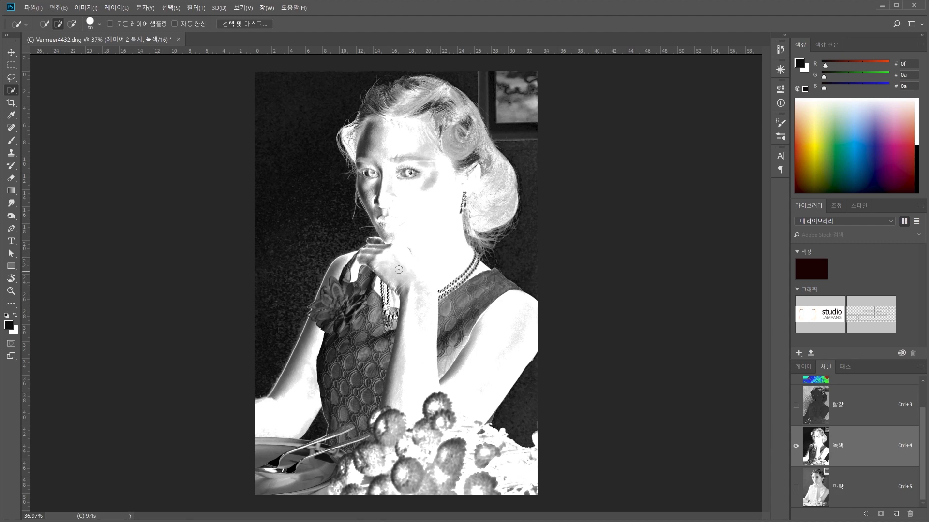
click(848, 494)
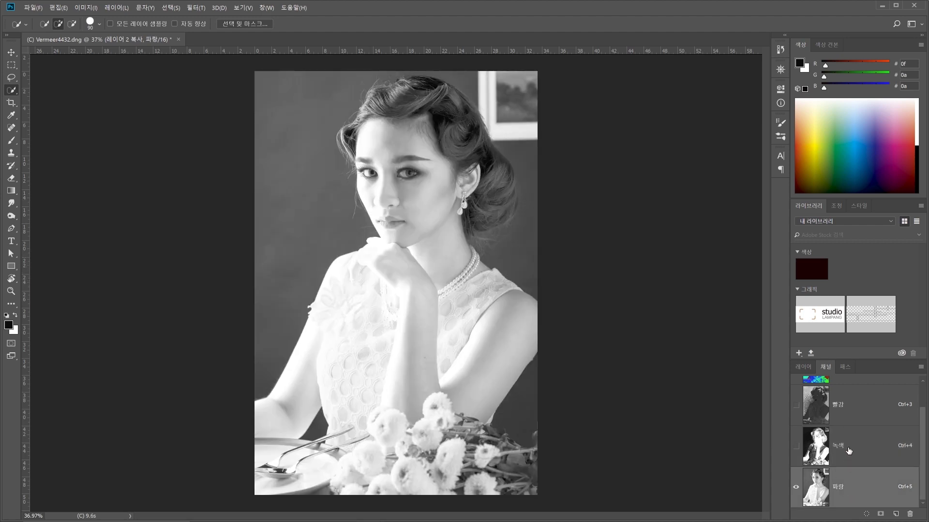
click(848, 451)
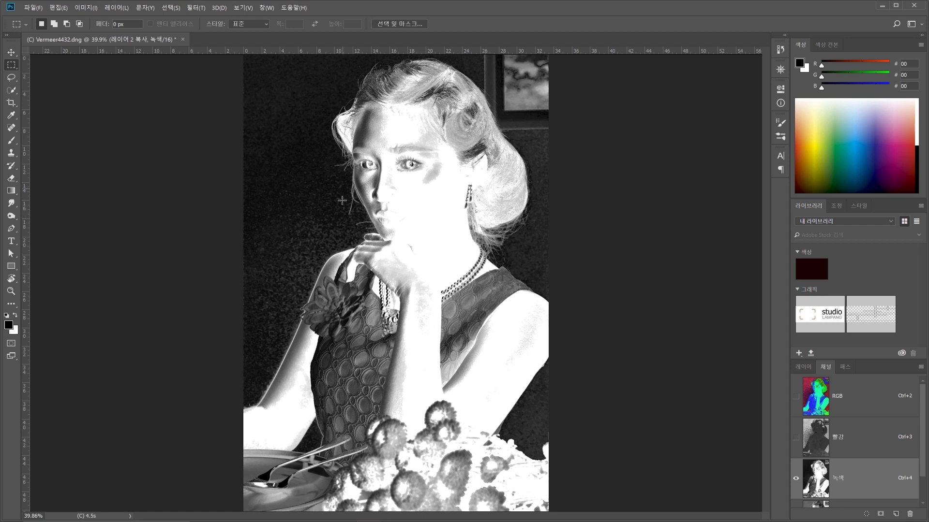
Step: Set up a Soft Round 0% hardness brush in 선명한 라이트 (Vivid Light) mode, 5% opacity, 39% flow
click(18, 143)
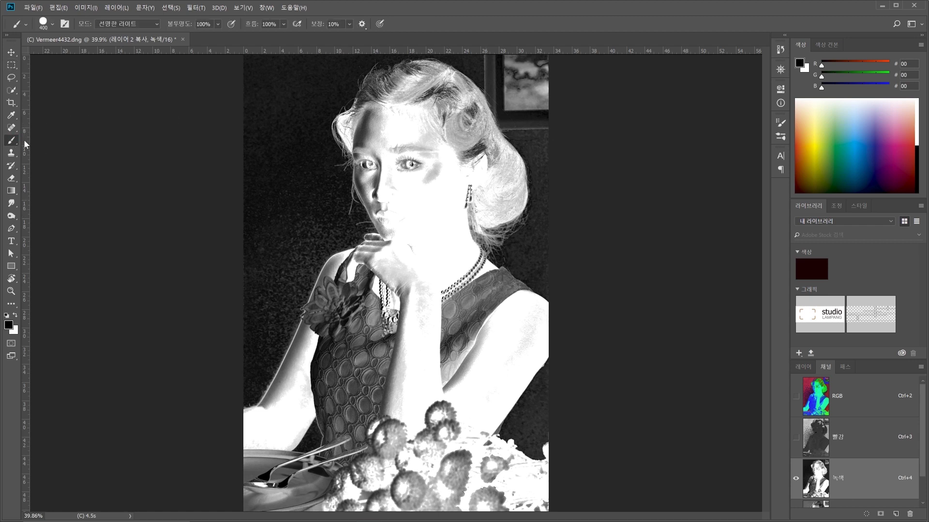
click(49, 25)
click(39, 100)
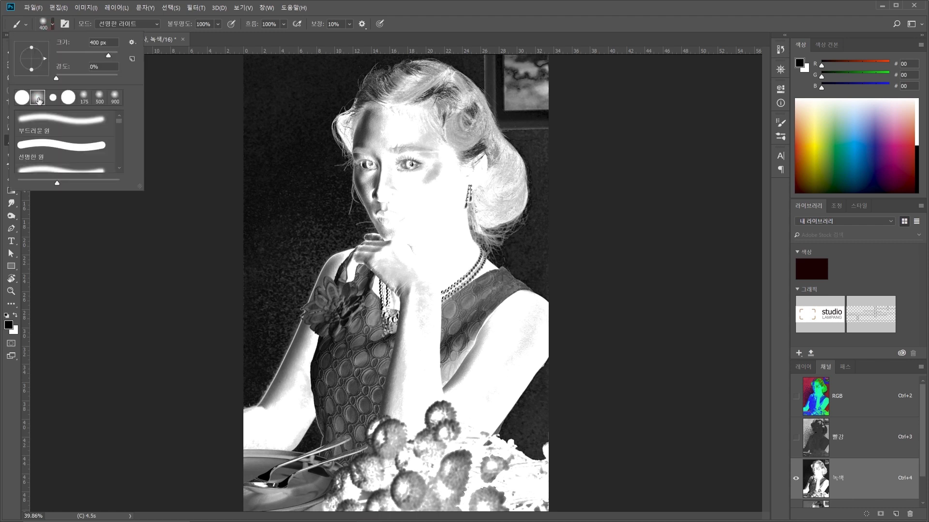
click(146, 26)
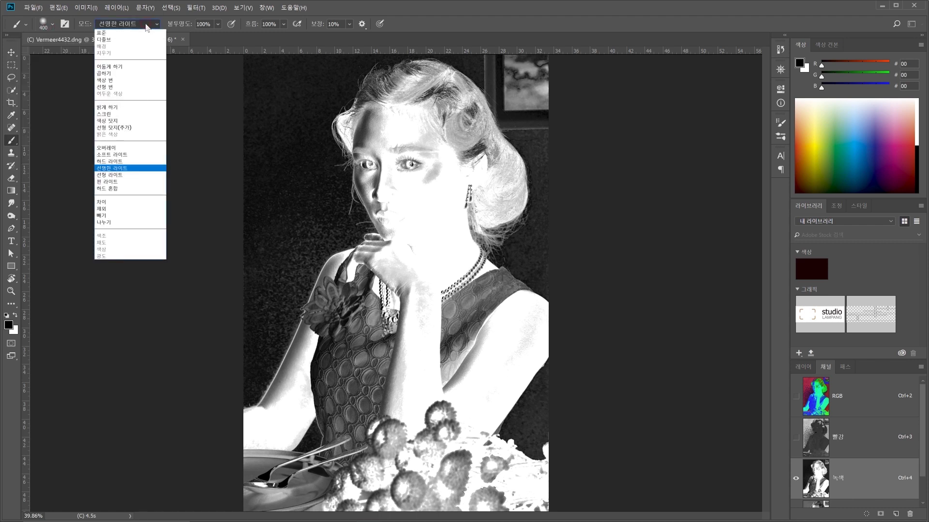
click(133, 169)
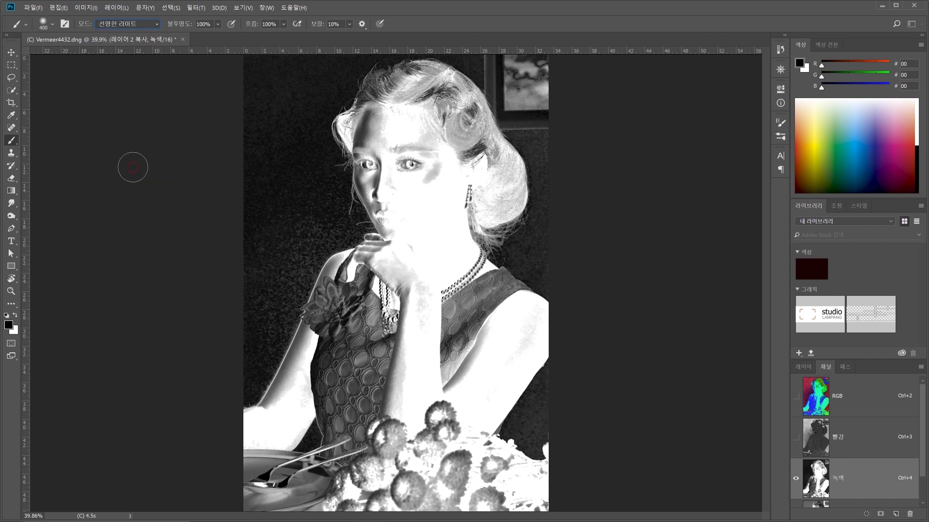
click(217, 24)
click(177, 36)
click(282, 24)
click(284, 24)
drag(282, 34, 274, 32)
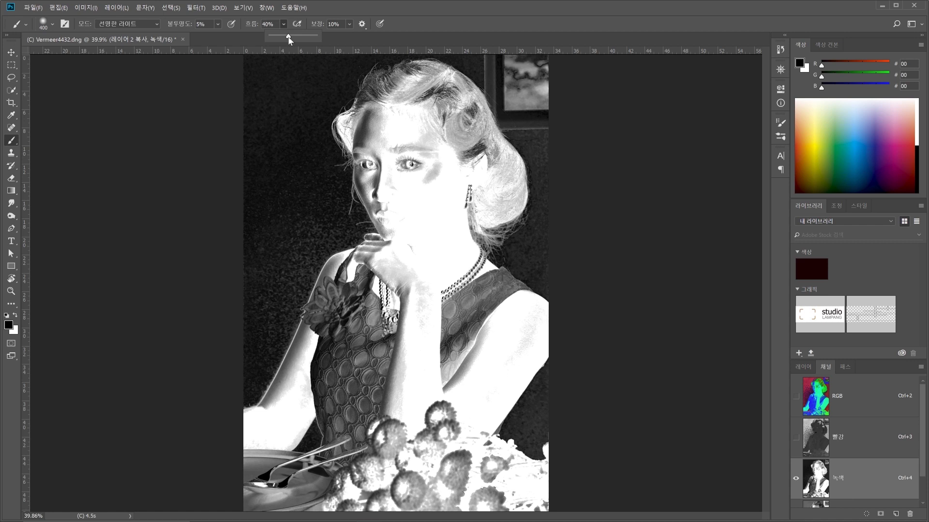
drag(289, 38, 288, 37)
Step: Set the foreground colour to black 000000 and keep white ffffff as the background colour
click(9, 327)
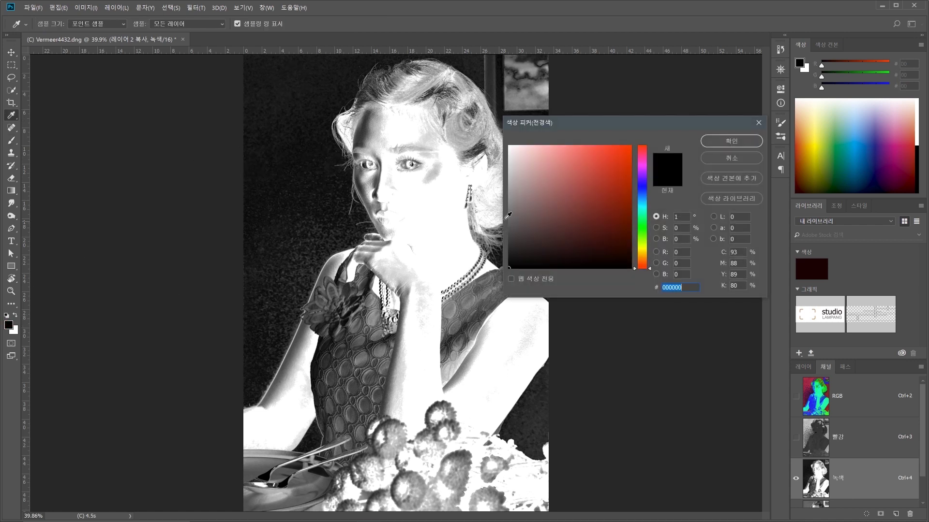
click(515, 259)
drag(504, 273, 503, 274)
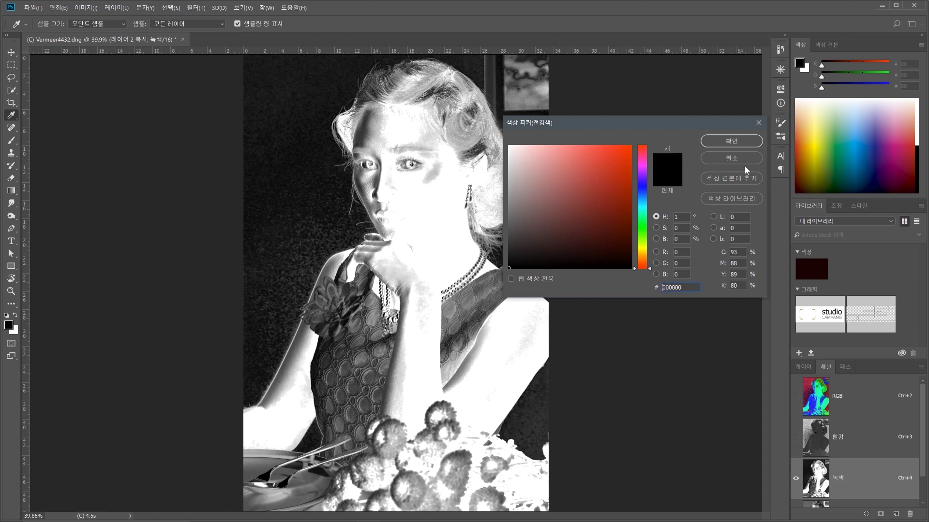
click(746, 142)
click(17, 332)
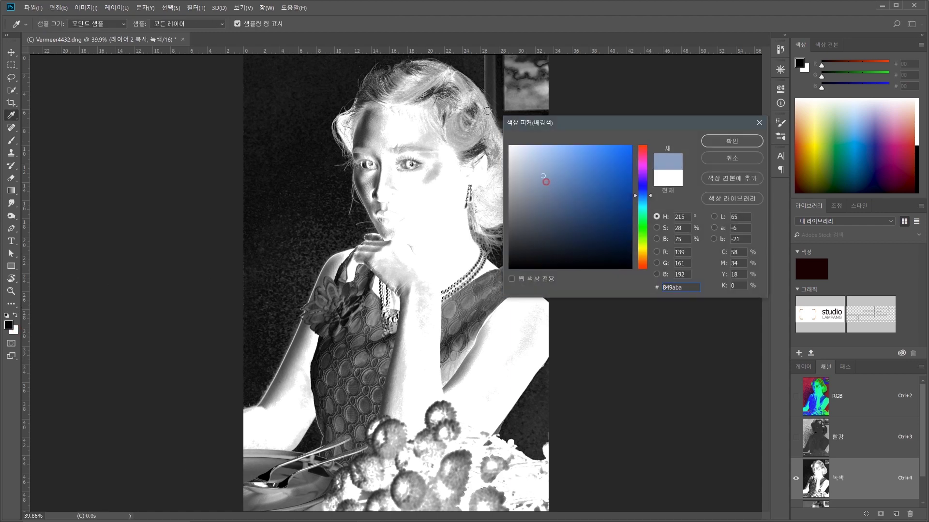
click(724, 144)
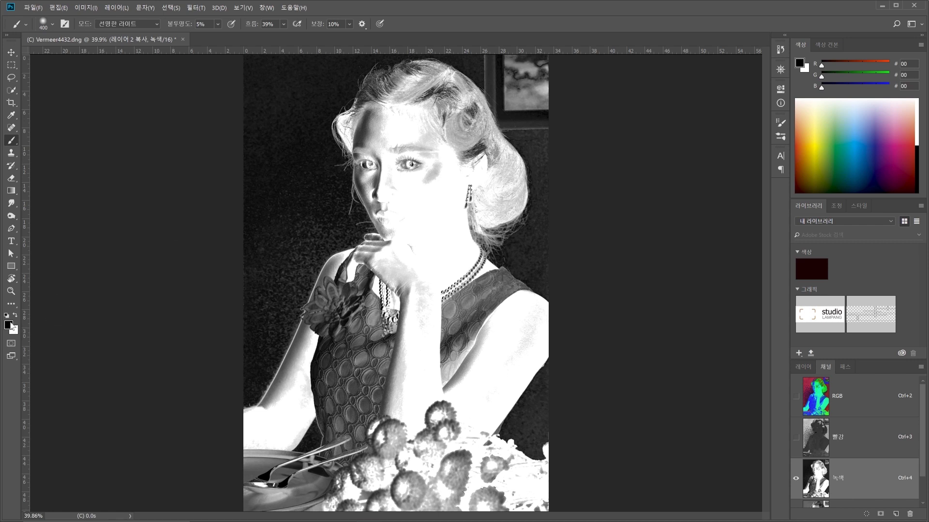
Step: Paint black over the background left of the hair and chin, undoing a stray guide
mouse_move(346, 74)
mouse_down()
mouse_move(324, 117)
mouse_move(324, 147)
mouse_move(359, 230)
mouse_move(312, 257)
mouse_move(316, 243)
mouse_up()
mouse_move(338, 210)
mouse_down()
mouse_move(334, 238)
mouse_move(347, 203)
mouse_move(364, 232)
mouse_move(327, 241)
mouse_move(283, 324)
mouse_move(301, 266)
mouse_move(282, 327)
mouse_move(306, 278)
mouse_move(251, 380)
mouse_move(257, 387)
mouse_move(248, 396)
mouse_move(261, 372)
mouse_move(235, 390)
mouse_move(259, 322)
mouse_move(276, 311)
mouse_move(264, 352)
mouse_move(287, 313)
mouse_move(263, 361)
mouse_move(282, 329)
mouse_move(265, 323)
mouse_move(289, 274)
mouse_move(339, 209)
mouse_move(316, 109)
mouse_move(349, 60)
mouse_move(376, 56)
mouse_up()
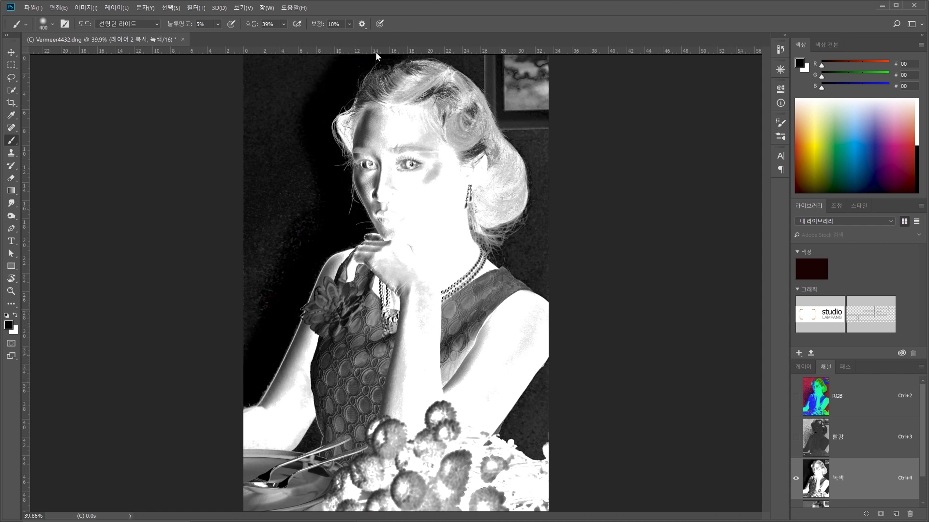
mouse_move(465, 53)
mouse_down()
mouse_move(510, 120)
mouse_move(502, 99)
mouse_move(512, 101)
mouse_move(497, 89)
mouse_move(532, 142)
mouse_move(518, 135)
mouse_move(502, 103)
mouse_move(532, 134)
mouse_move(493, 73)
mouse_move(543, 166)
mouse_move(529, 243)
mouse_move(520, 252)
mouse_move(514, 238)
mouse_move(491, 239)
mouse_move(514, 252)
mouse_move(534, 223)
mouse_move(508, 244)
mouse_move(531, 266)
mouse_move(508, 250)
mouse_move(545, 273)
mouse_move(533, 262)
mouse_move(568, 313)
mouse_up()
key(ctrl+z)
Step: With a smaller brush, darken around the shoulder, bouquet and lower arm edge, then swap to white
key(bracketleft)
key(bracketleft)
key(bracketleft)
key(bracketleft)
mouse_move(555, 368)
mouse_down()
mouse_move(506, 431)
mouse_move(515, 432)
mouse_up()
mouse_move(521, 437)
mouse_down()
mouse_move(533, 451)
mouse_move(540, 443)
mouse_move(540, 400)
mouse_move(529, 419)
mouse_up()
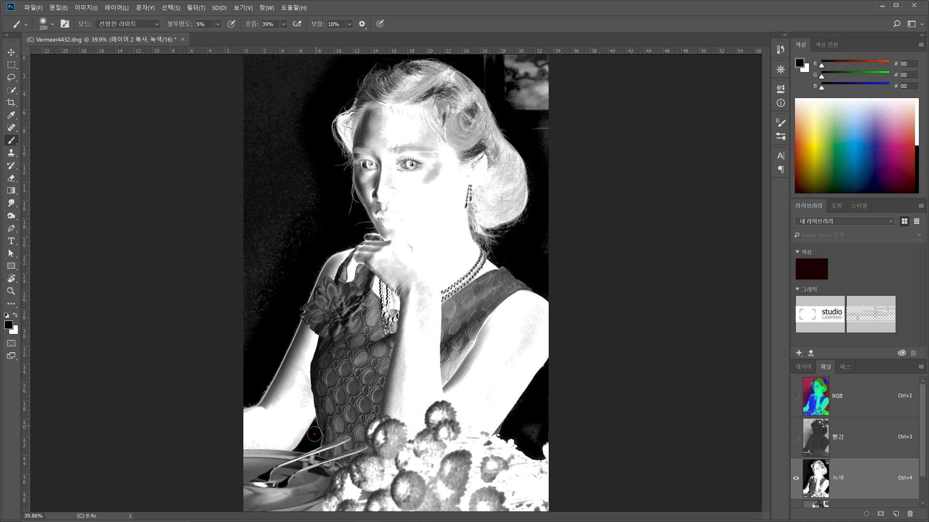
drag(314, 439, 312, 444)
key(x)
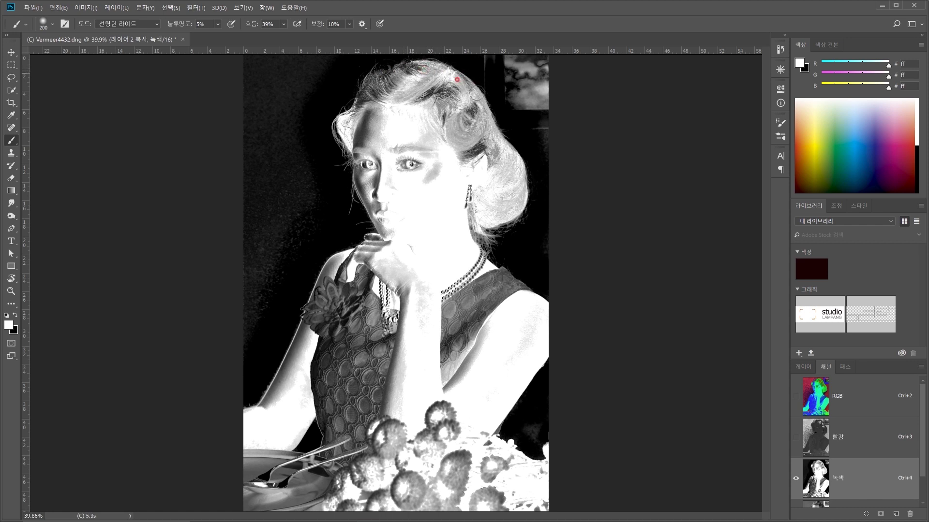
Step: Paint white over the hair in the green channel, raising brush opacity to 21% partway
drag(513, 164, 519, 179)
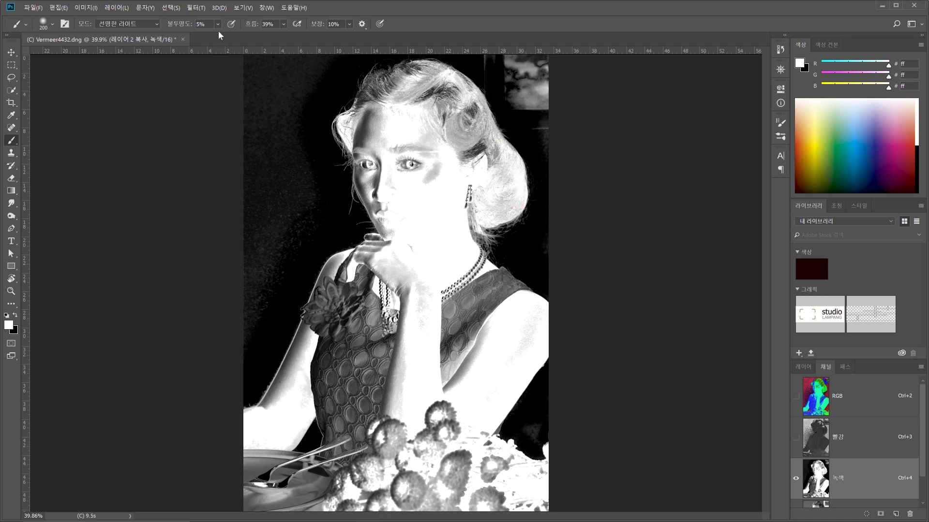
drag(222, 38, 236, 46)
mouse_move(475, 118)
mouse_down()
mouse_move(493, 131)
mouse_move(483, 113)
mouse_move(516, 161)
mouse_move(521, 196)
mouse_move(467, 220)
mouse_move(474, 195)
mouse_move(501, 190)
mouse_move(509, 200)
mouse_move(454, 220)
mouse_move(460, 242)
mouse_move(548, 316)
mouse_move(489, 441)
mouse_move(498, 423)
mouse_move(494, 444)
mouse_move(556, 467)
mouse_move(535, 477)
mouse_move(552, 470)
mouse_move(560, 459)
mouse_move(540, 473)
mouse_move(555, 448)
mouse_move(538, 469)
mouse_up()
Step: Whiten the arm and shoulder edges, the hair on the left and top, and the lower-left edge
drag(494, 417, 505, 348)
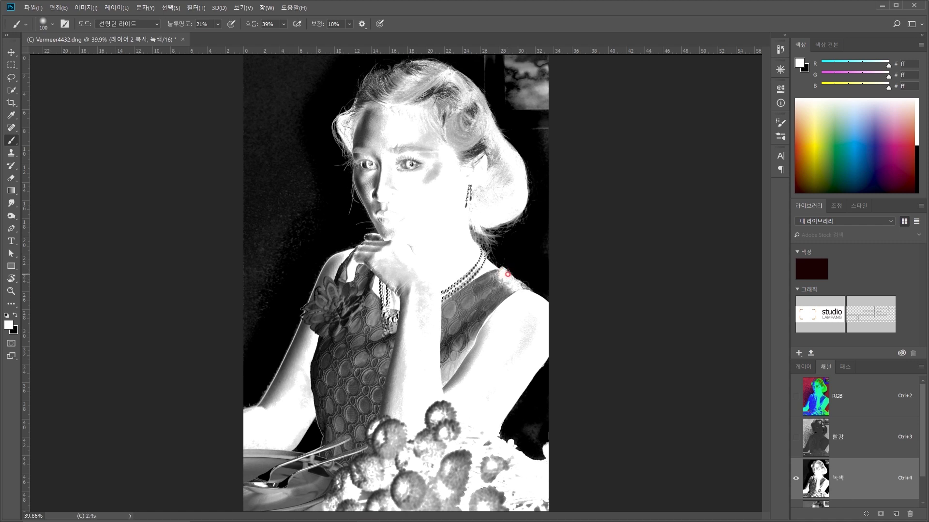
drag(516, 278, 532, 293)
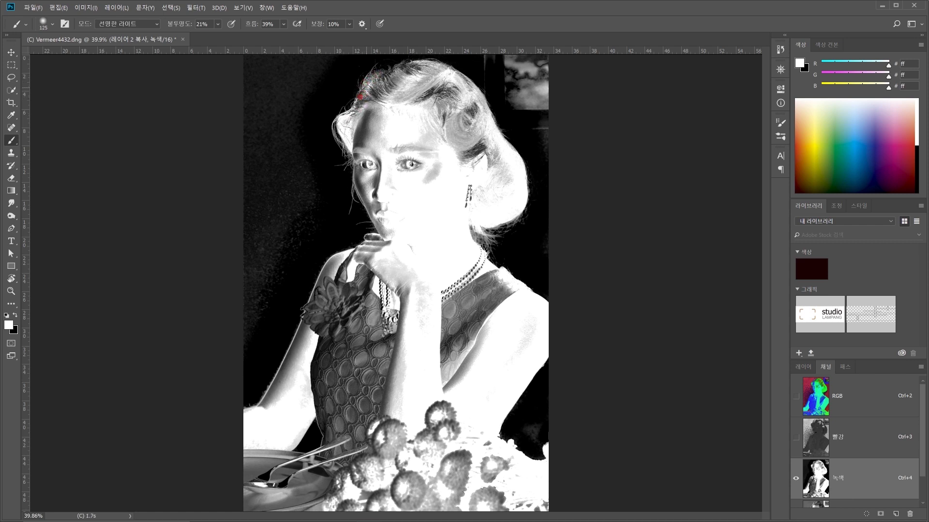
drag(367, 84, 357, 111)
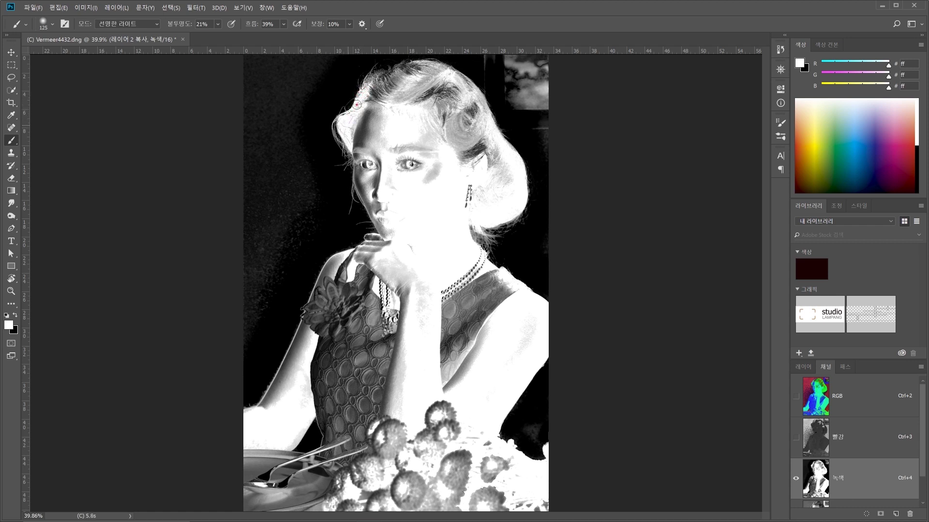
drag(374, 73, 390, 70)
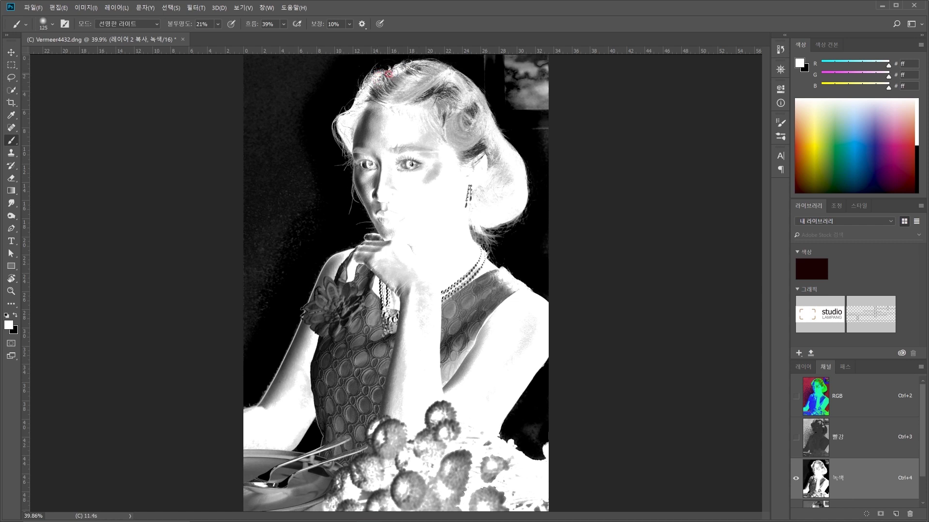
mouse_move(411, 68)
mouse_down()
mouse_move(449, 68)
mouse_move(435, 62)
mouse_move(482, 109)
mouse_up()
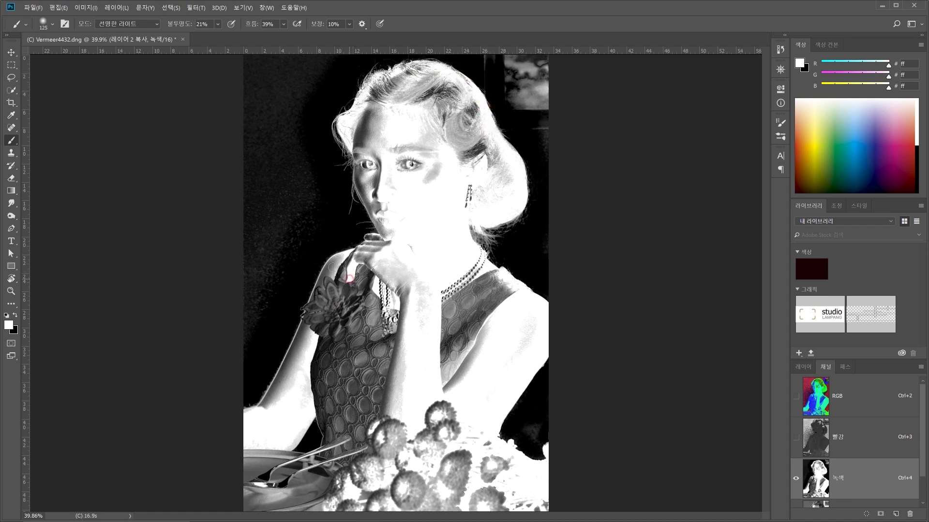
drag(327, 271, 314, 294)
mouse_move(294, 364)
mouse_down()
mouse_move(282, 385)
mouse_move(311, 337)
mouse_move(273, 409)
mouse_move(313, 339)
mouse_move(263, 390)
mouse_move(296, 337)
mouse_move(264, 399)
mouse_move(287, 376)
mouse_move(281, 397)
mouse_move(279, 381)
mouse_move(259, 419)
mouse_move(284, 353)
mouse_move(278, 394)
mouse_up()
mouse_move(323, 467)
mouse_down()
mouse_move(273, 454)
mouse_move(324, 460)
mouse_move(296, 456)
mouse_up()
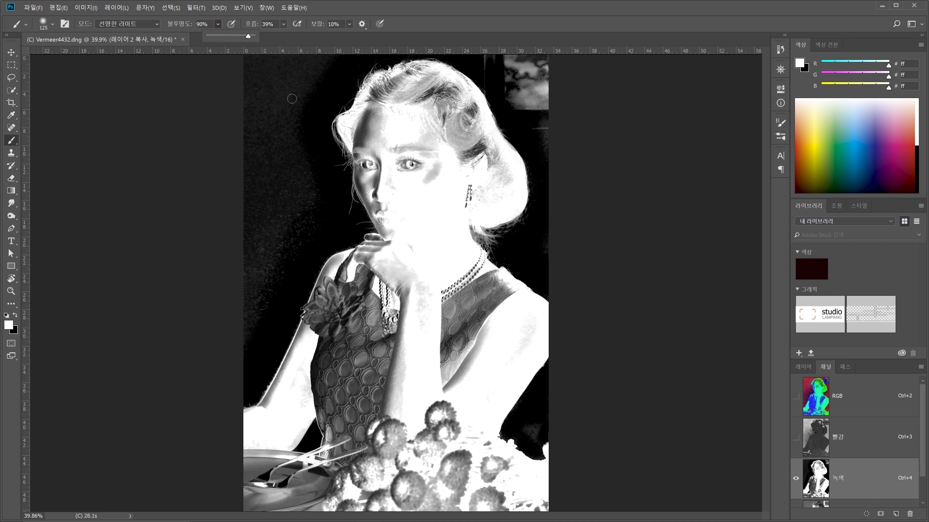
Step: Whiten the forehead, neck shadow, necklace and left shoulder, resizing the brush between 200 and 400
mouse_move(370, 122)
mouse_down()
mouse_move(363, 101)
mouse_move(369, 119)
mouse_move(374, 92)
mouse_move(413, 69)
mouse_move(472, 82)
mouse_move(459, 78)
mouse_move(464, 108)
mouse_move(451, 94)
mouse_move(467, 96)
mouse_move(507, 177)
mouse_move(490, 204)
mouse_move(486, 187)
mouse_move(476, 204)
mouse_move(484, 186)
mouse_move(475, 143)
mouse_move(485, 164)
mouse_move(446, 111)
mouse_move(418, 112)
mouse_move(416, 100)
mouse_move(366, 118)
mouse_move(436, 120)
mouse_move(442, 104)
mouse_move(417, 161)
mouse_move(406, 132)
mouse_move(379, 121)
mouse_move(371, 152)
mouse_move(365, 136)
mouse_move(365, 178)
mouse_move(360, 144)
mouse_move(376, 204)
mouse_move(366, 187)
mouse_move(393, 242)
mouse_move(355, 258)
mouse_move(320, 297)
mouse_move(273, 406)
mouse_move(302, 357)
mouse_move(272, 398)
mouse_move(286, 427)
mouse_move(306, 398)
mouse_move(270, 450)
mouse_move(286, 465)
mouse_move(335, 465)
mouse_move(335, 425)
mouse_move(327, 438)
mouse_move(332, 419)
mouse_move(329, 429)
mouse_move(319, 401)
mouse_move(333, 441)
mouse_move(406, 450)
mouse_move(433, 408)
mouse_up()
key(bracketright)
key(bracketright)
key(bracketright)
key(bracketright)
key(bracketright)
key(bracketright)
key(bracketleft)
key(bracketleft)
mouse_move(482, 277)
mouse_down()
mouse_move(468, 271)
mouse_move(459, 190)
mouse_move(464, 206)
mouse_move(474, 151)
mouse_move(487, 164)
mouse_move(484, 153)
mouse_move(443, 106)
mouse_move(443, 129)
mouse_up()
mouse_move(450, 254)
mouse_down()
mouse_move(415, 272)
mouse_move(364, 269)
mouse_move(336, 278)
mouse_move(331, 267)
mouse_move(322, 311)
mouse_move(348, 269)
mouse_up()
key(bracketright)
key(bracketright)
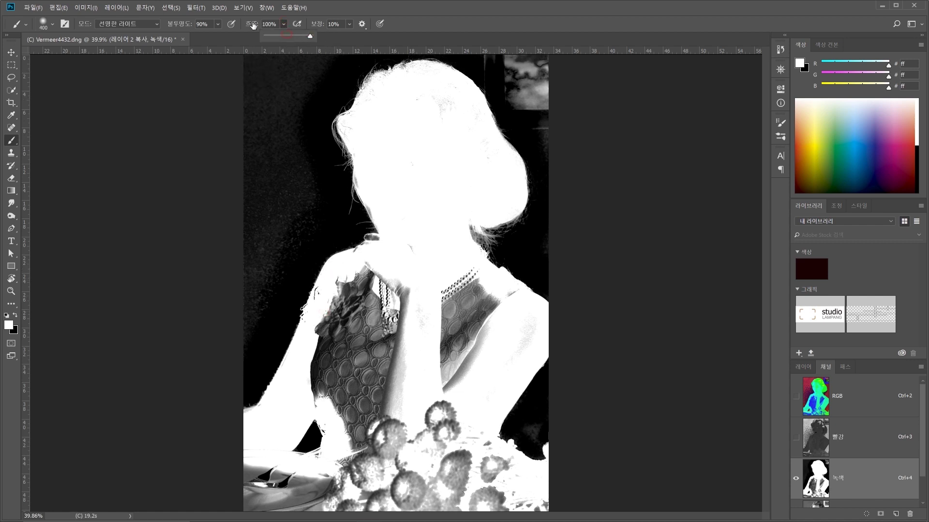
Step: At 100% brush opacity, paint white over the head, chin and wrist area
click(219, 25)
drag(218, 36, 224, 37)
mouse_move(416, 101)
mouse_down()
mouse_move(460, 124)
mouse_move(438, 102)
mouse_move(456, 119)
mouse_up()
mouse_move(427, 241)
mouse_down()
mouse_move(404, 234)
mouse_move(392, 302)
mouse_move(380, 275)
mouse_move(324, 329)
mouse_move(311, 382)
mouse_move(353, 339)
mouse_move(351, 312)
mouse_move(358, 321)
mouse_move(392, 311)
mouse_move(392, 271)
mouse_move(419, 276)
mouse_move(467, 314)
mouse_move(467, 300)
mouse_move(493, 311)
mouse_move(512, 302)
mouse_move(525, 322)
mouse_move(510, 358)
mouse_move(406, 428)
mouse_move(448, 379)
mouse_move(417, 366)
mouse_move(373, 453)
mouse_move(370, 427)
mouse_move(356, 467)
mouse_move(287, 484)
mouse_move(222, 477)
mouse_move(279, 469)
mouse_move(254, 452)
mouse_move(233, 481)
mouse_move(327, 513)
mouse_move(549, 498)
mouse_move(475, 475)
mouse_move(506, 468)
mouse_move(457, 441)
mouse_move(434, 463)
mouse_move(448, 474)
mouse_move(412, 472)
mouse_move(430, 426)
mouse_move(409, 468)
mouse_move(381, 467)
mouse_move(406, 306)
mouse_move(363, 385)
mouse_move(393, 353)
mouse_move(398, 330)
mouse_move(380, 276)
mouse_move(411, 298)
mouse_move(436, 307)
mouse_move(442, 298)
mouse_move(386, 193)
mouse_move(404, 120)
mouse_move(440, 100)
mouse_move(415, 257)
mouse_up()
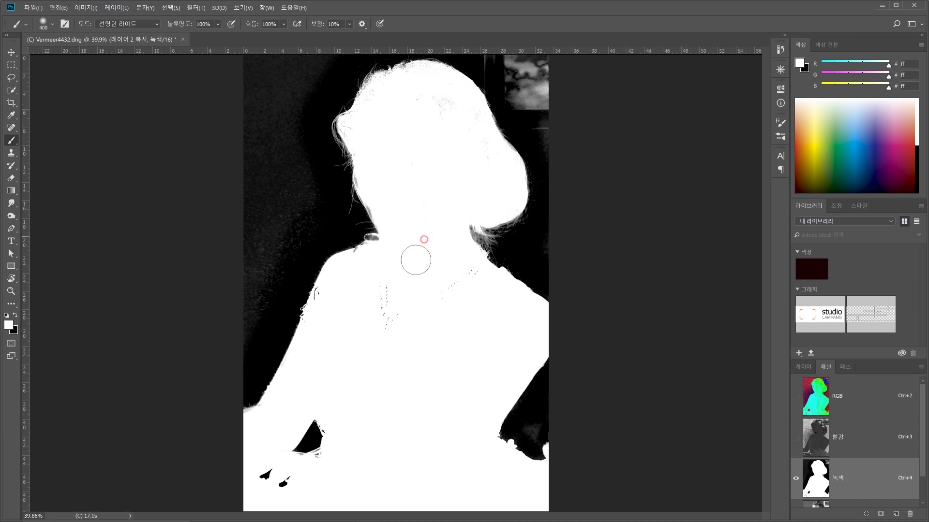
Step: Switch to black and paint out the grey noise left of the neck, re-docking the document tab
key(x)
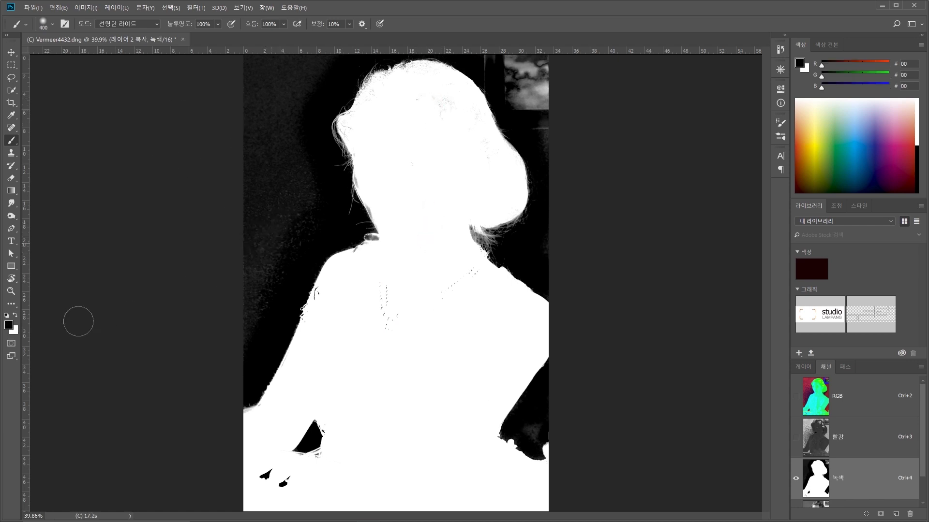
mouse_move(258, 248)
mouse_down()
mouse_move(299, 192)
mouse_move(287, 216)
mouse_move(300, 222)
mouse_move(285, 208)
mouse_move(233, 361)
mouse_move(247, 360)
mouse_move(268, 137)
mouse_move(315, 68)
mouse_move(285, 138)
mouse_move(295, 174)
mouse_move(269, 170)
mouse_up()
mouse_move(247, 41)
mouse_down()
mouse_move(254, 111)
mouse_move(222, 197)
mouse_up()
double_click(224, 198)
double_click(269, 5)
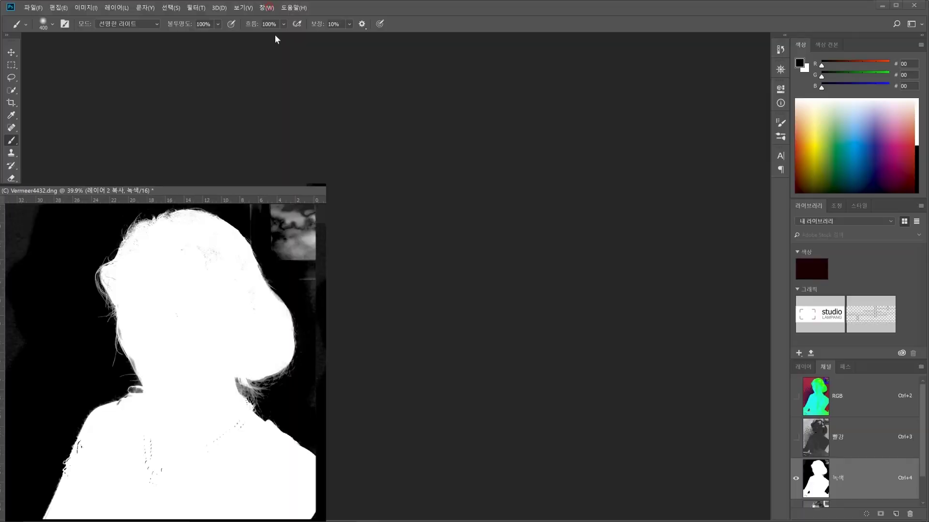
drag(223, 197, 295, 36)
Step: Blacken grey patches on the left edge, upper-right corner and right side, then select the whole canvas
mouse_move(275, 95)
mouse_down()
mouse_move(261, 72)
mouse_move(240, 91)
mouse_move(242, 213)
mouse_up()
mouse_move(553, 128)
mouse_down()
mouse_move(489, 57)
mouse_move(545, 68)
mouse_up()
drag(550, 251, 572, 232)
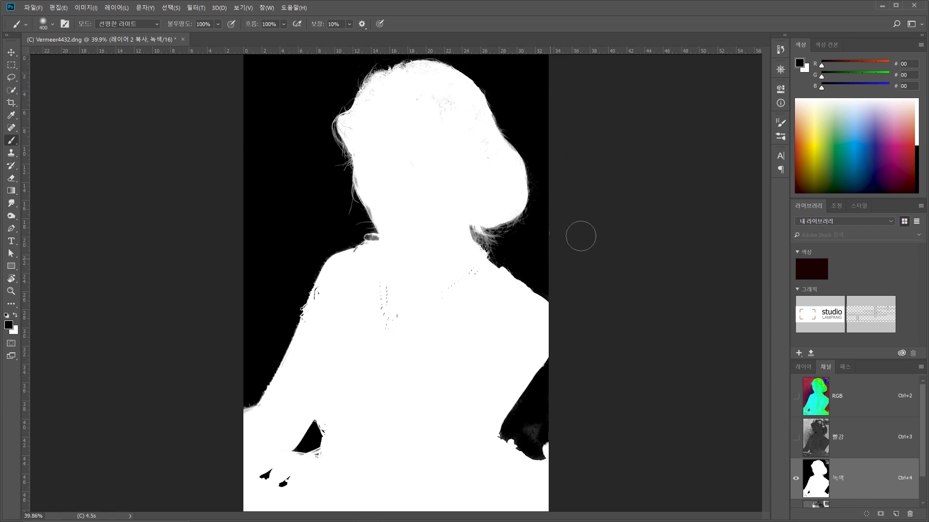
mouse_move(549, 421)
mouse_down()
mouse_move(532, 427)
mouse_move(568, 390)
mouse_up()
drag(541, 265, 552, 232)
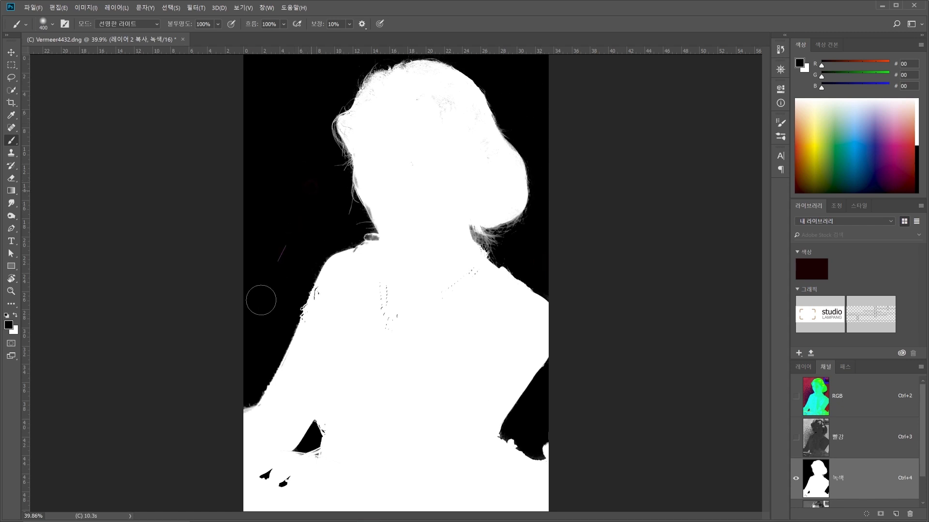
click(11, 65)
key(ctrl+a)
Step: Deselect, return to the full-colour RGB composite, and show the Layers panel
key(ctrl+d)
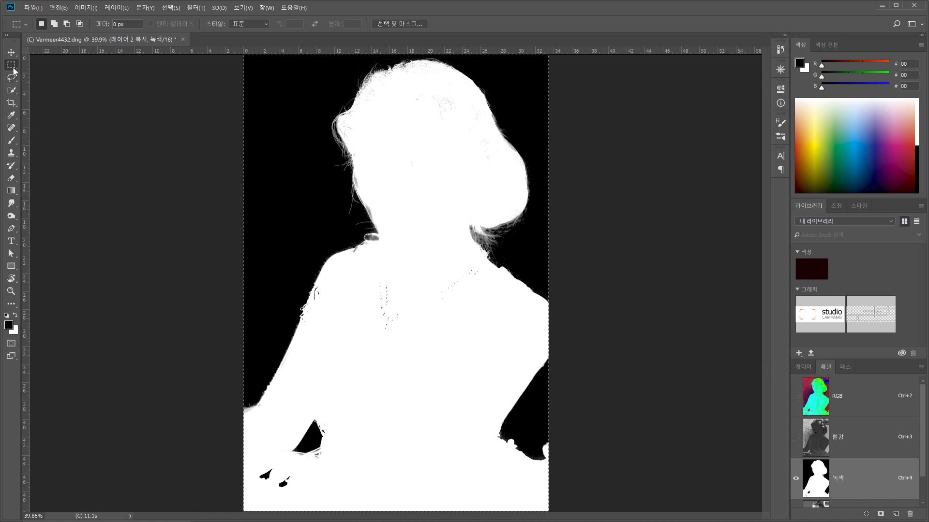
click(800, 365)
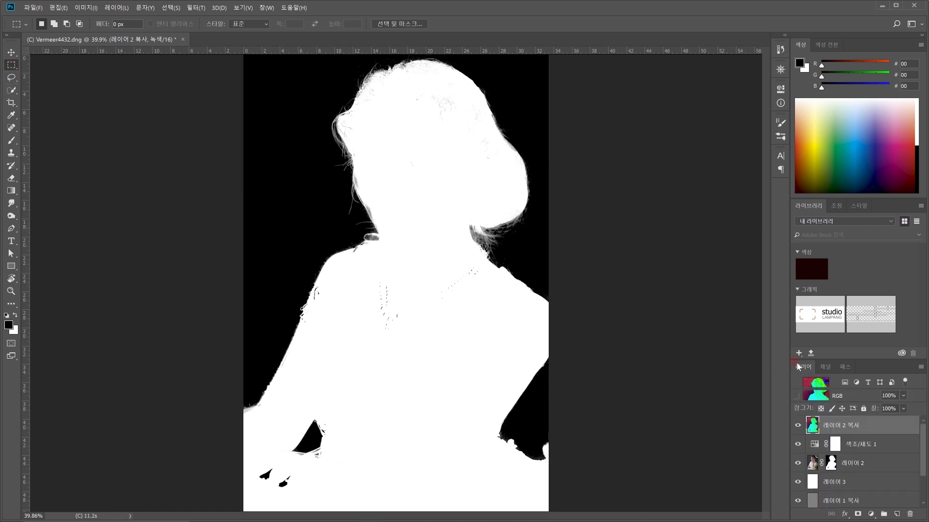
click(822, 367)
click(842, 396)
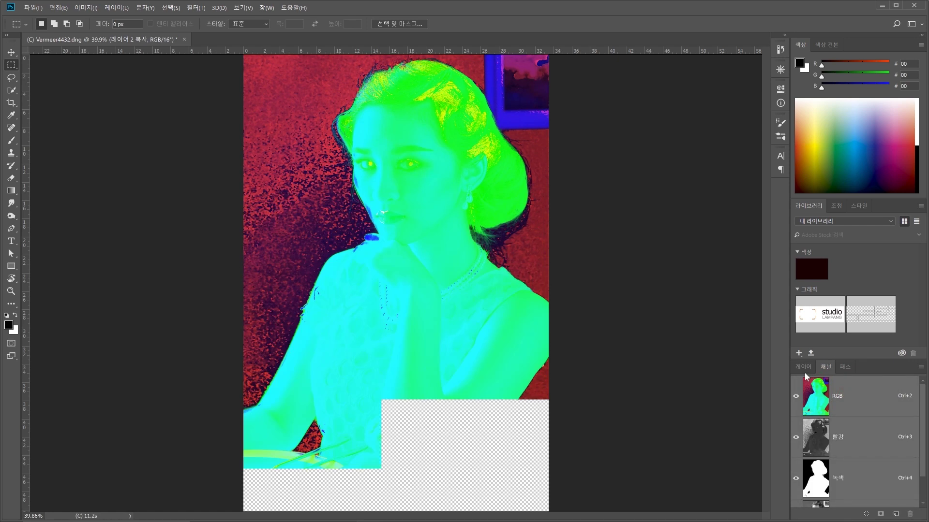
click(802, 368)
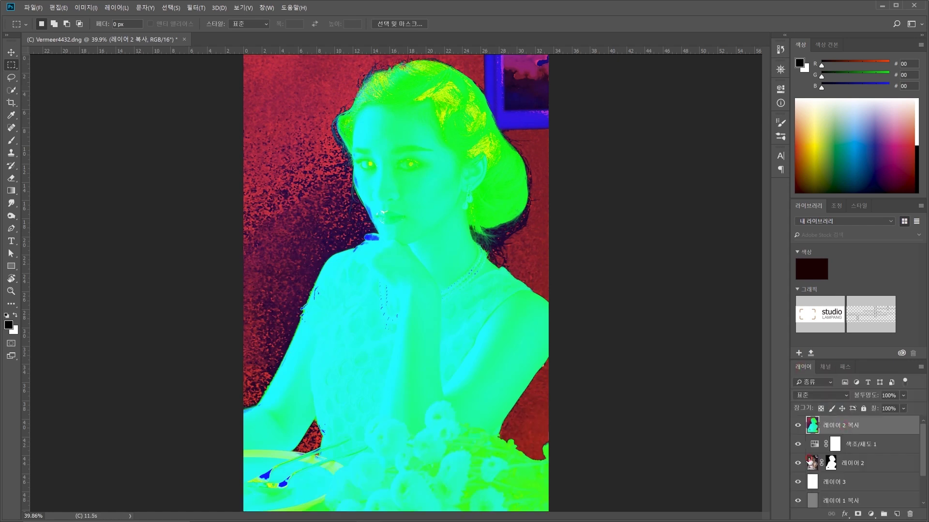
Step: Duplicate 레이어 2 to the top, replace its mask with a new white mask, and view it alone
click(811, 463)
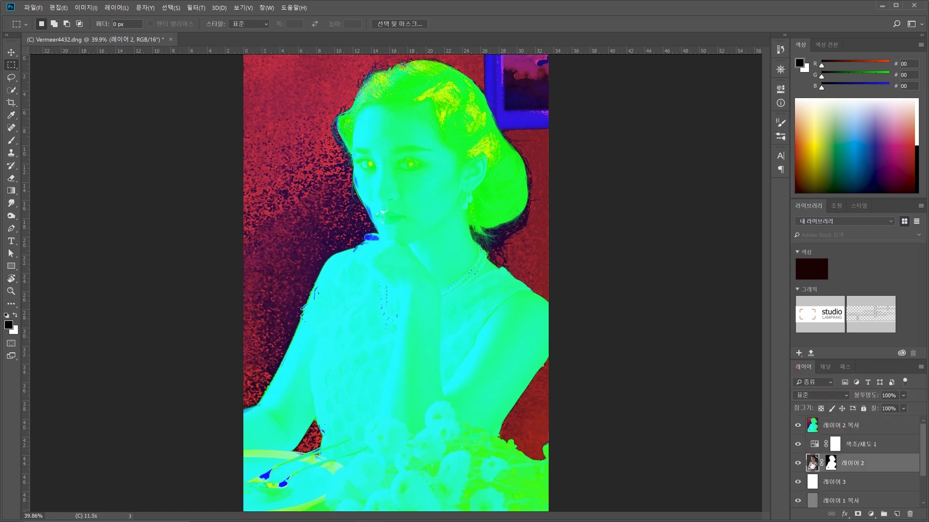
drag(813, 464, 819, 426)
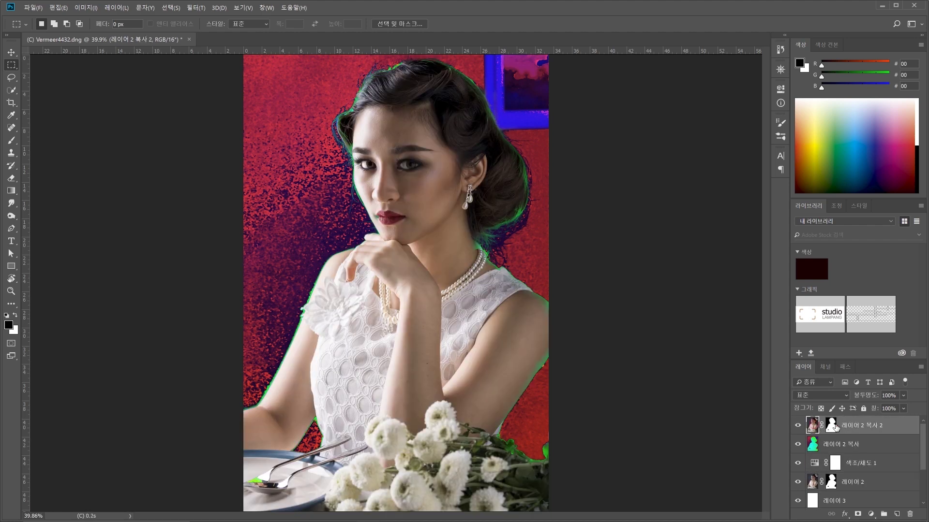
click(831, 426)
drag(832, 426, 909, 514)
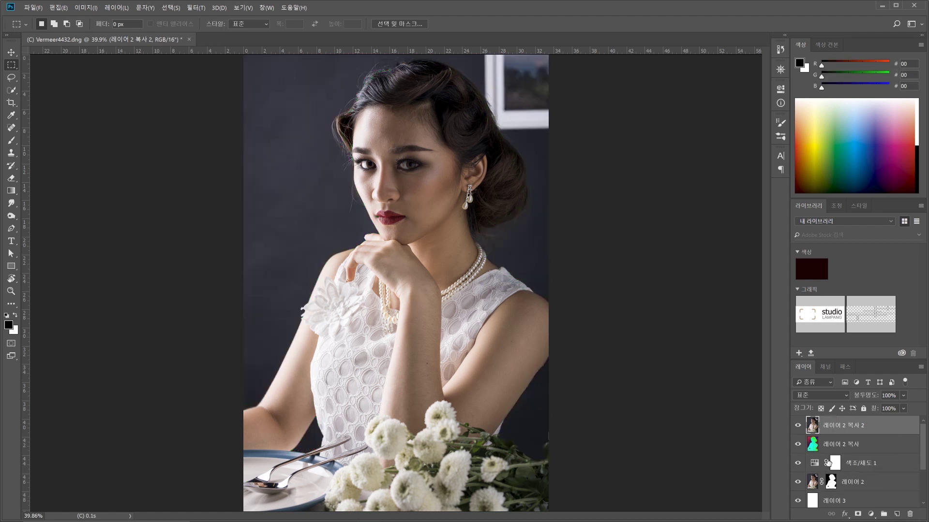
click(858, 513)
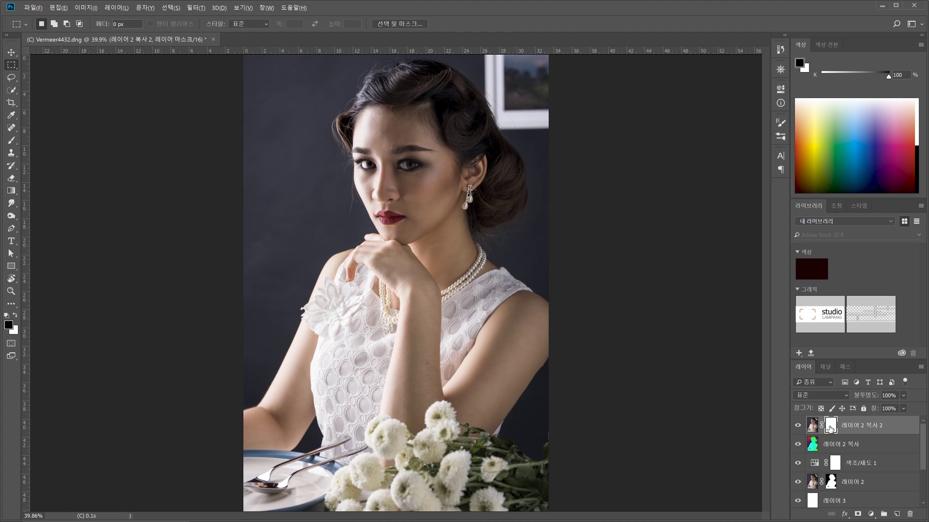
alt+click(830, 428)
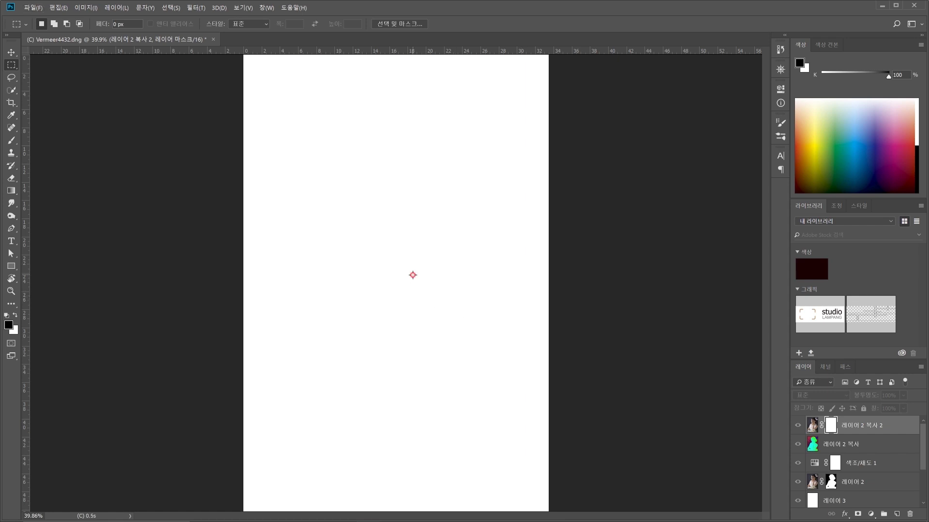
Step: Paste the silhouette into the top copy's mask, add white-filled 레이어 4 below, and open Select and Mask
key(ctrl+v)
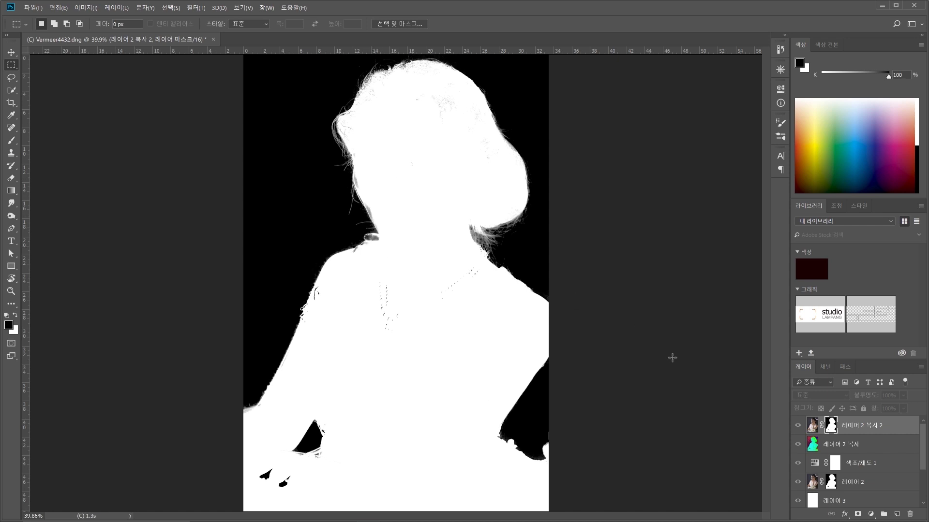
click(816, 428)
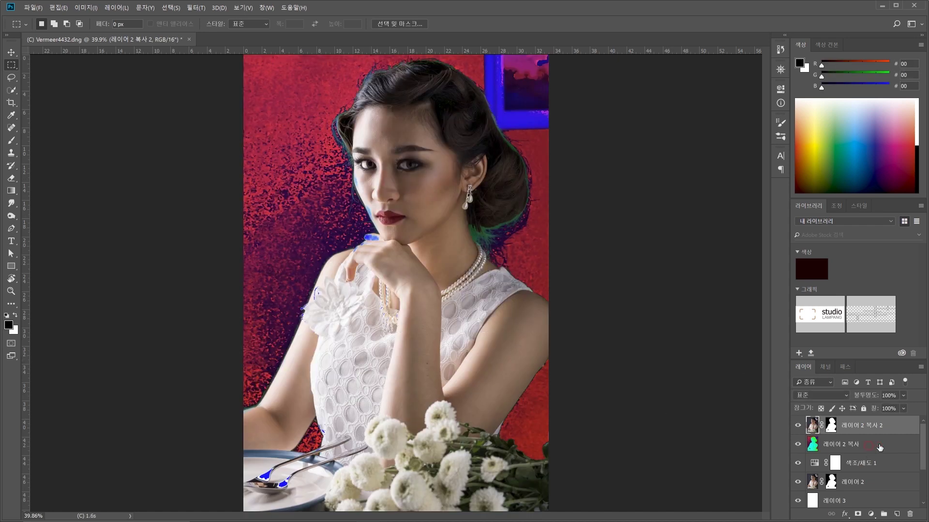
click(878, 447)
click(896, 514)
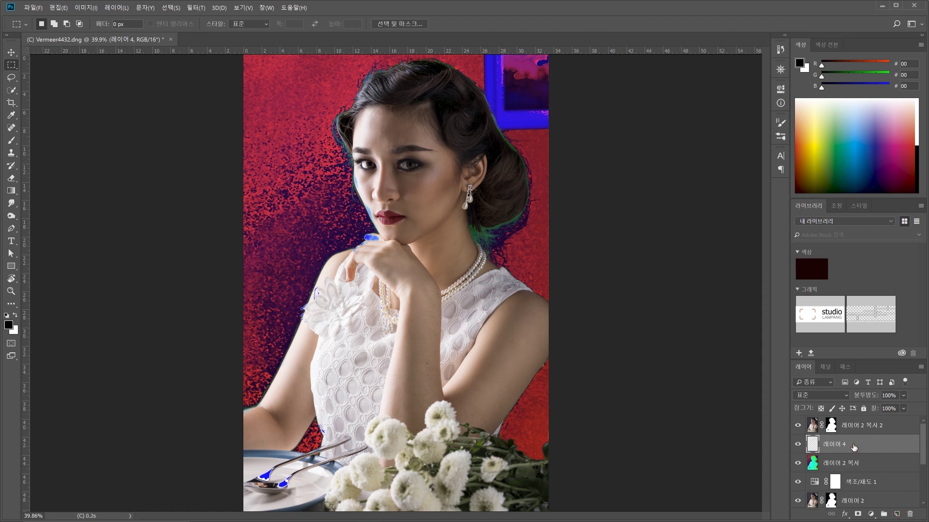
key(ctrl+BackSpace)
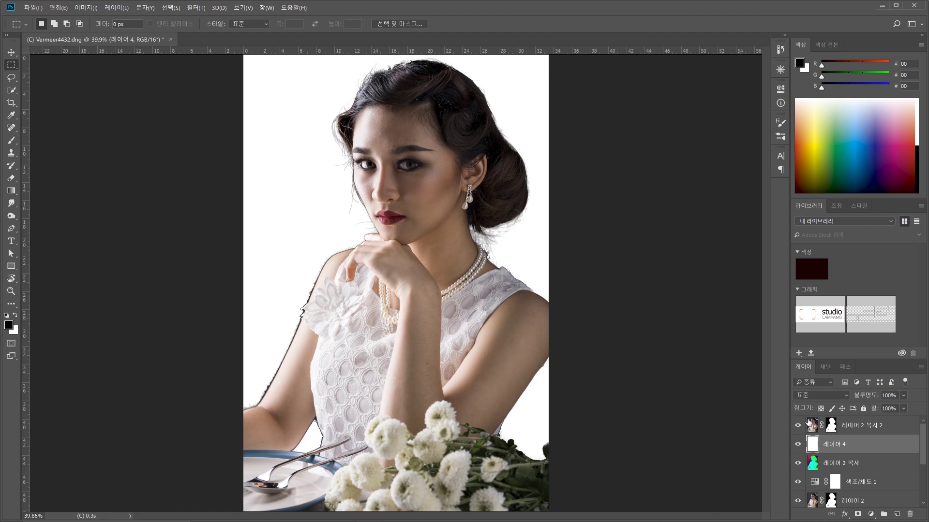
click(829, 425)
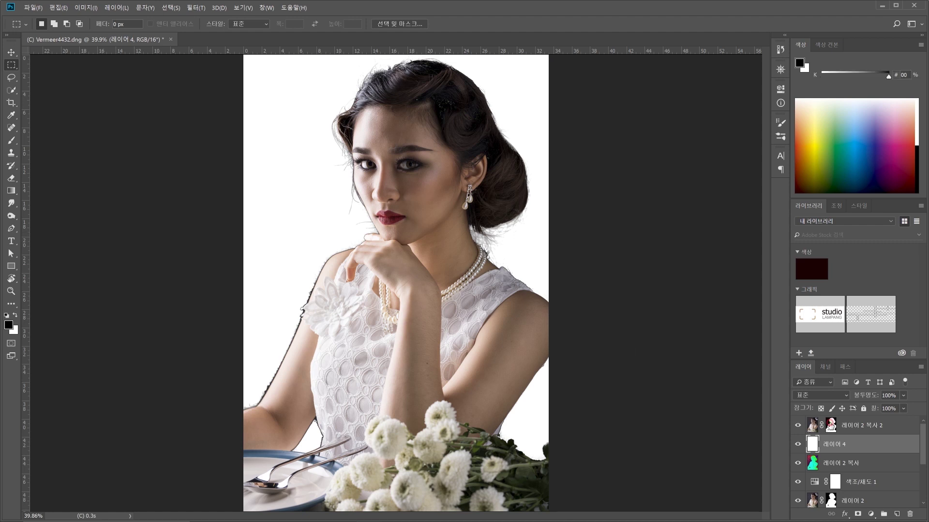
double_click(830, 426)
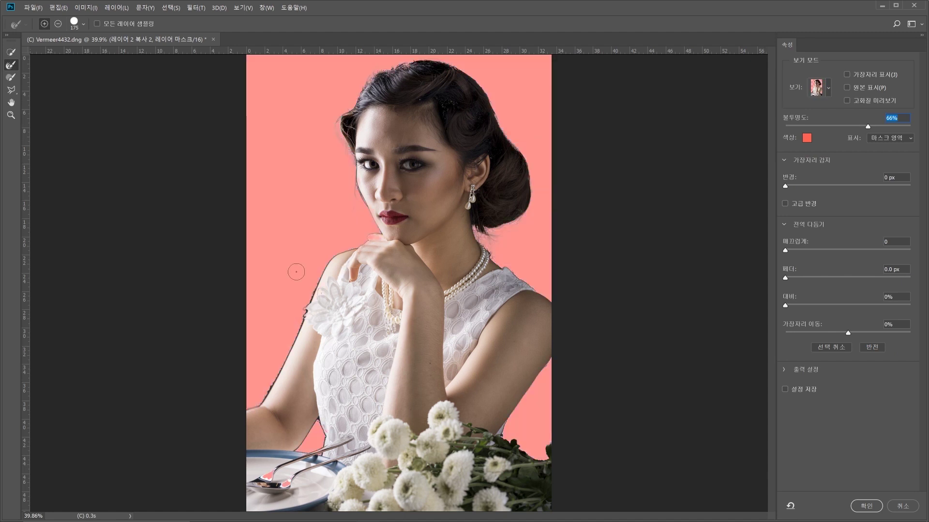
Step: Refine the mask edge along the cheek, lower arm and hair, touch up the arm, then apply
mouse_move(335, 134)
mouse_down()
mouse_move(373, 236)
mouse_move(308, 290)
mouse_move(284, 360)
mouse_move(239, 411)
mouse_up()
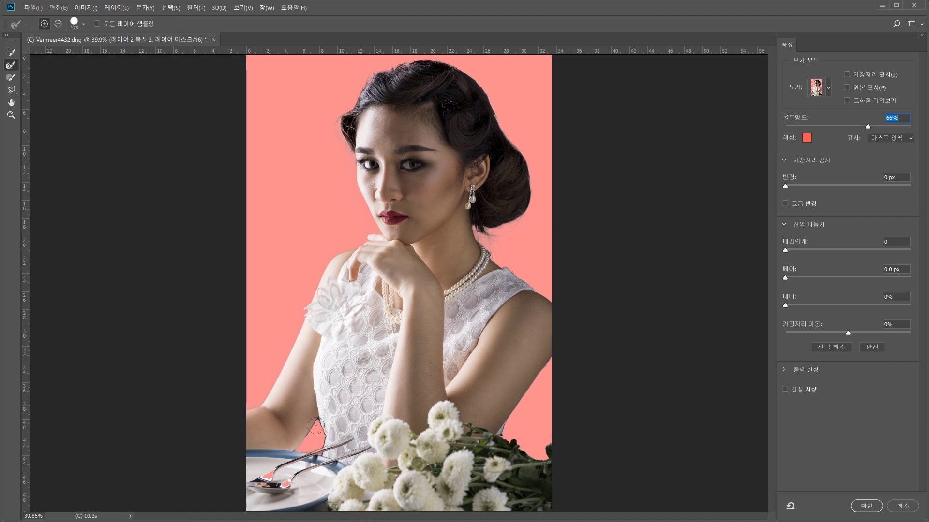
drag(319, 444, 317, 426)
mouse_move(334, 129)
mouse_down()
mouse_move(381, 66)
mouse_move(434, 51)
mouse_move(487, 73)
mouse_up()
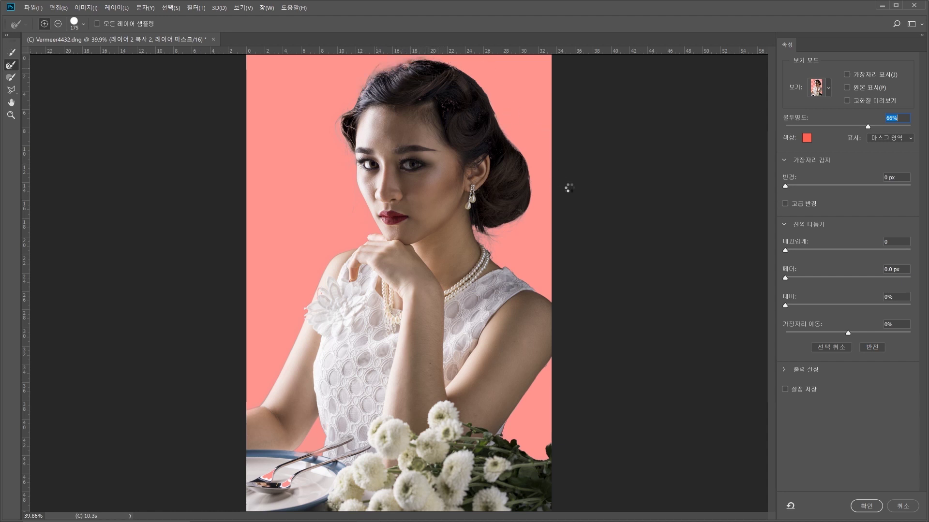
click(6, 77)
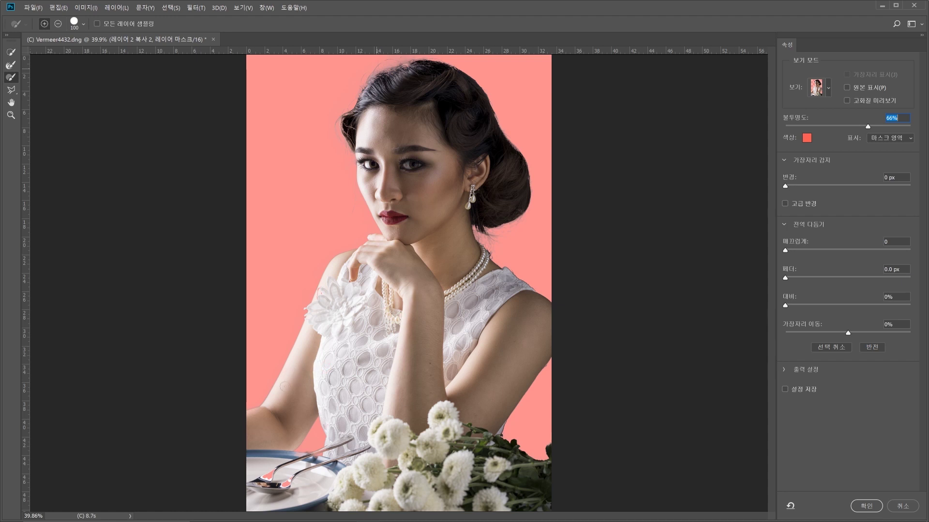
click(478, 366)
click(867, 506)
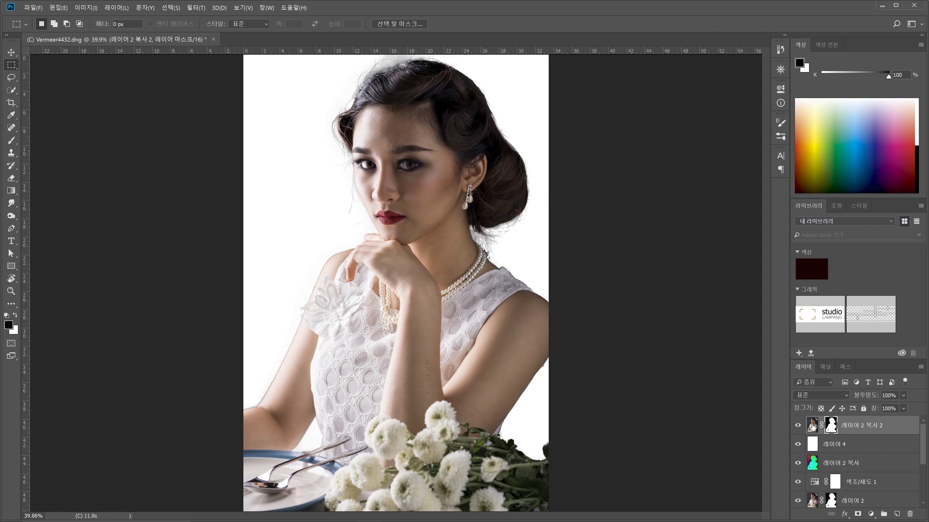
Step: Hide and re-show the top layers, then select the white backdrop layer 레이어 4
drag(797, 428, 796, 484)
scroll(871, 477, down, 2)
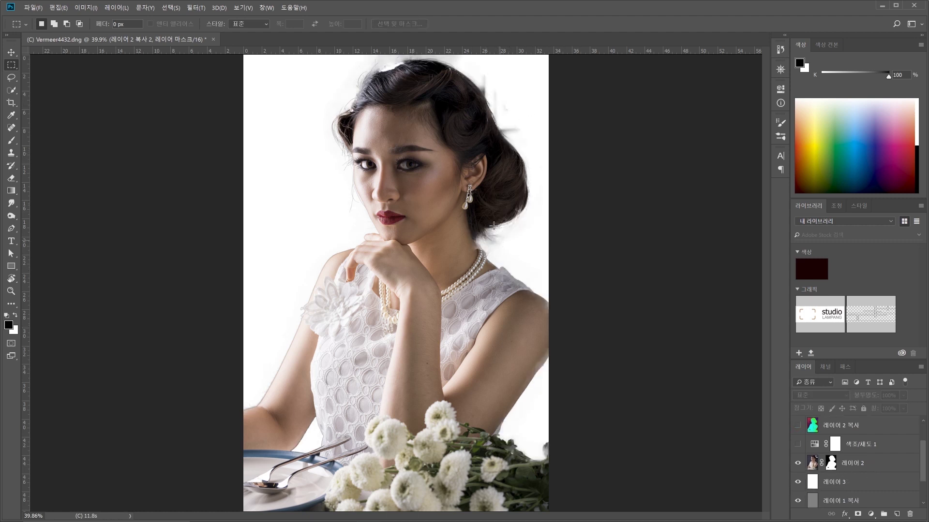
scroll(877, 455, up, 2)
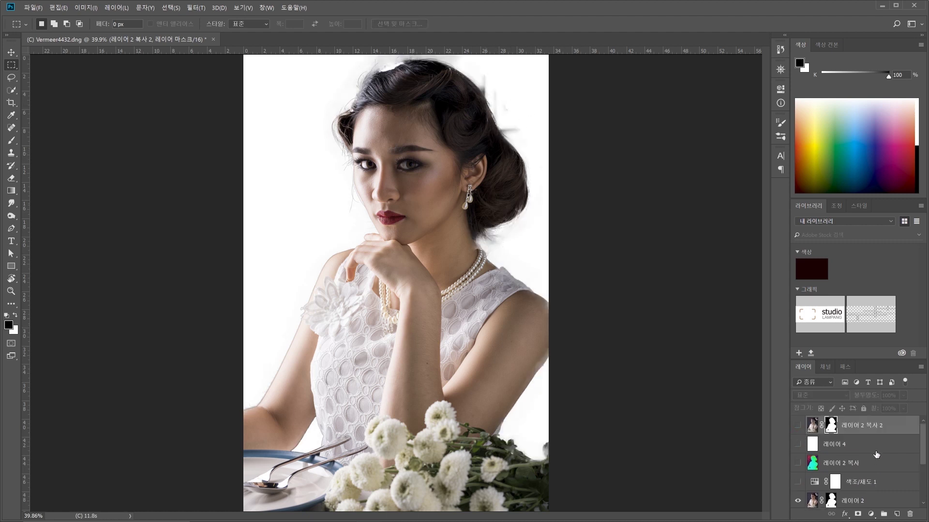
click(798, 425)
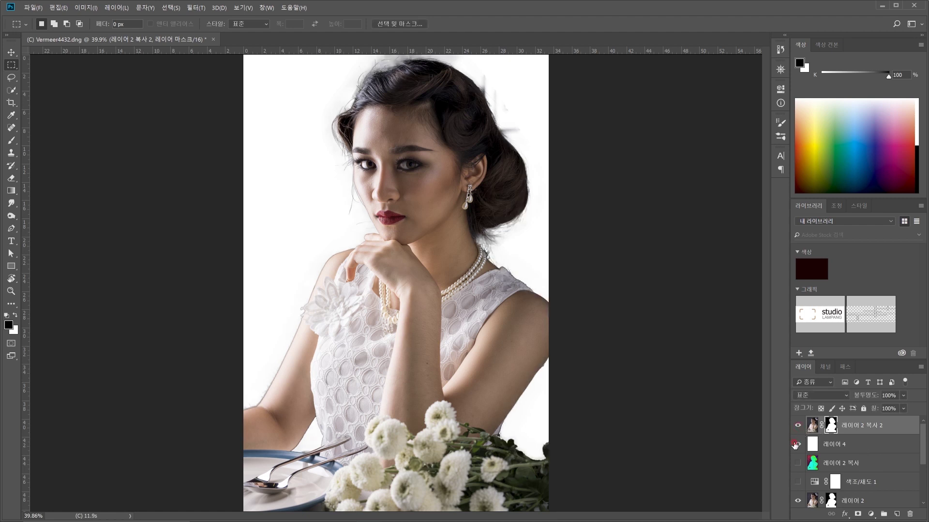
click(796, 444)
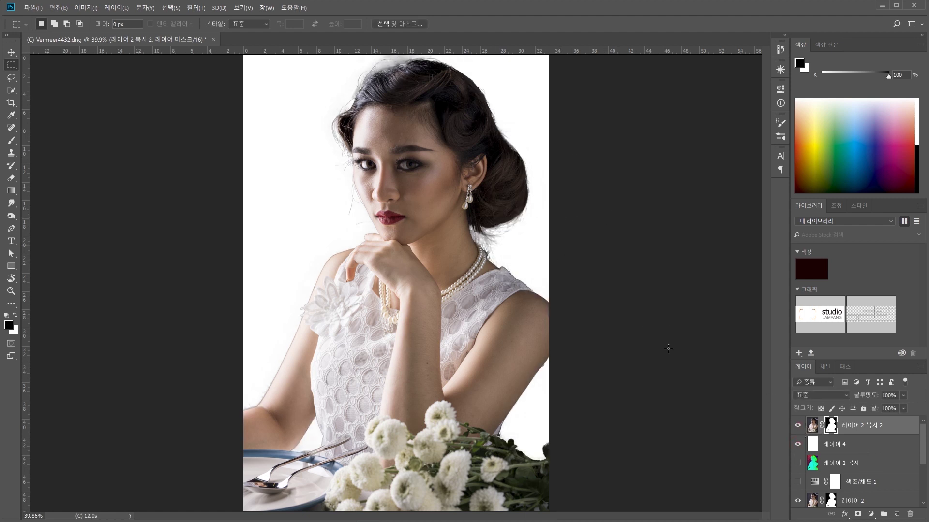
click(813, 429)
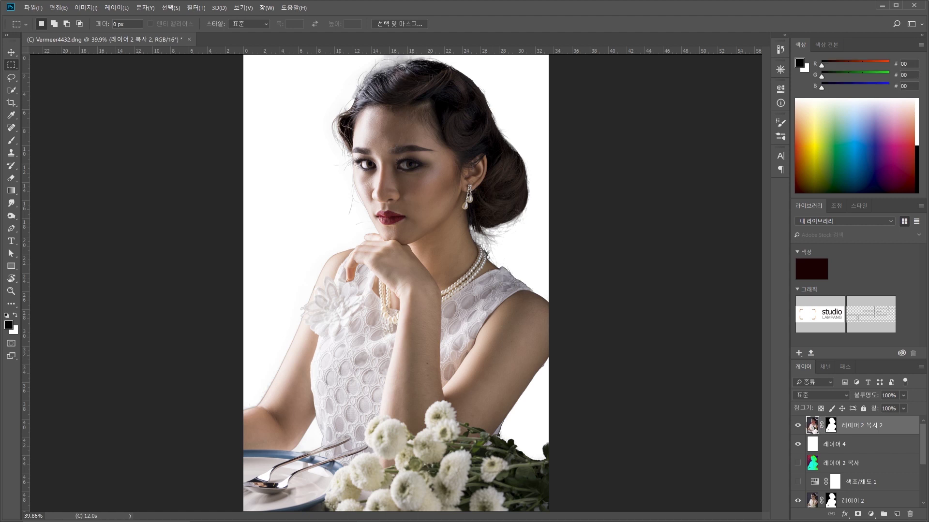
click(830, 426)
click(812, 426)
click(811, 443)
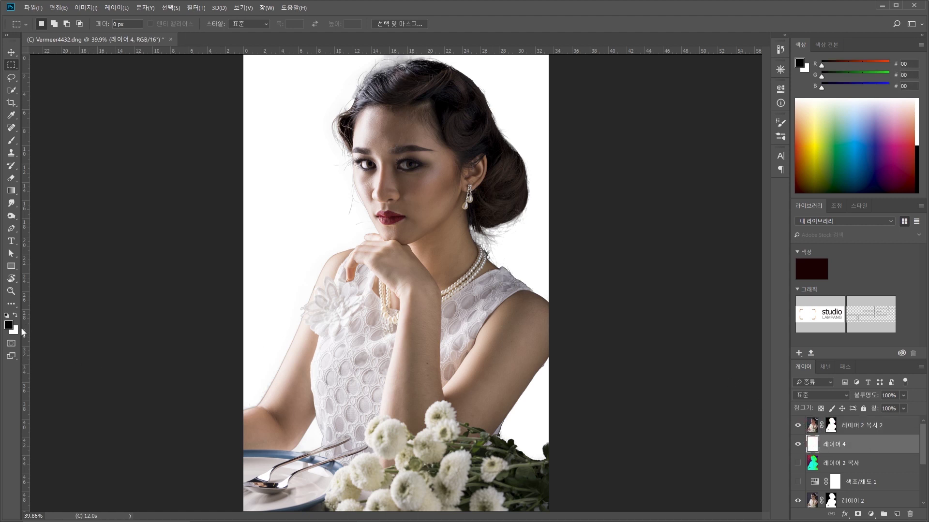
Step: Set the foreground colour to dark olive green #525c3c
click(9, 325)
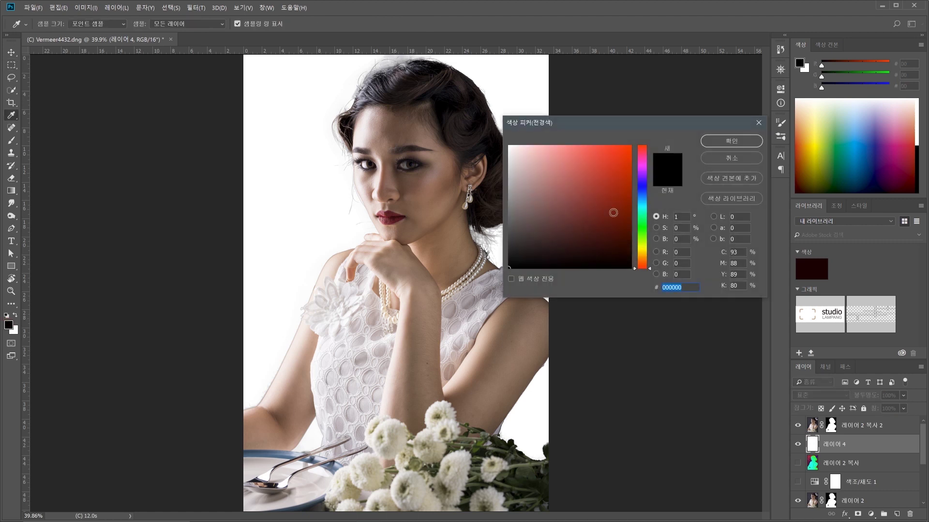
click(642, 242)
click(550, 224)
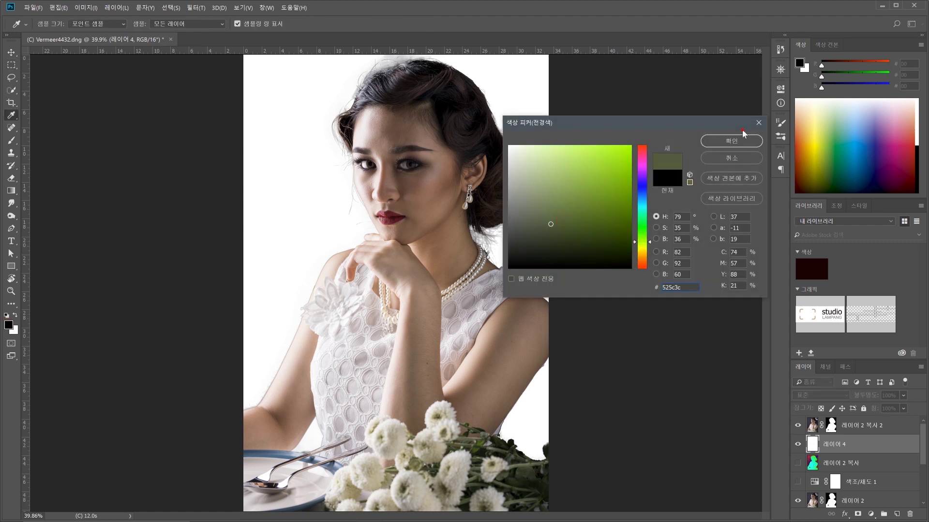
key(Return)
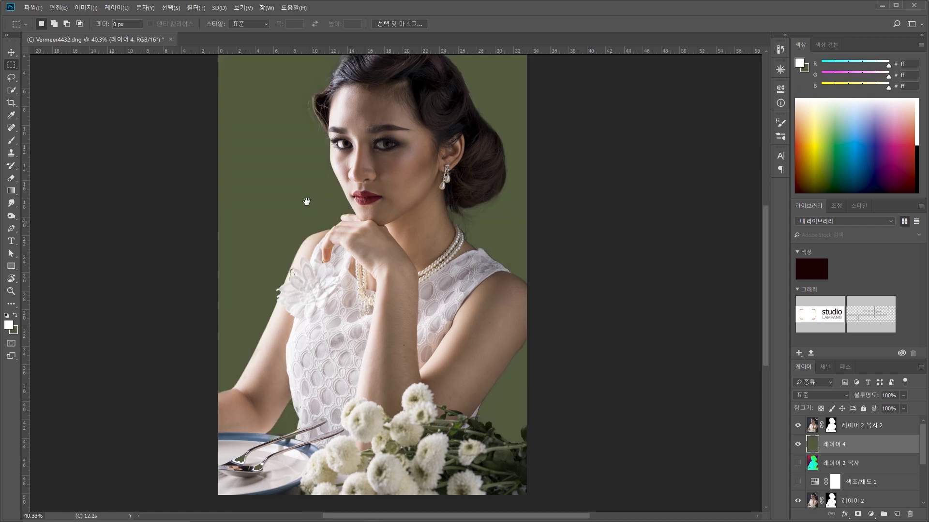
drag(311, 202, 330, 216)
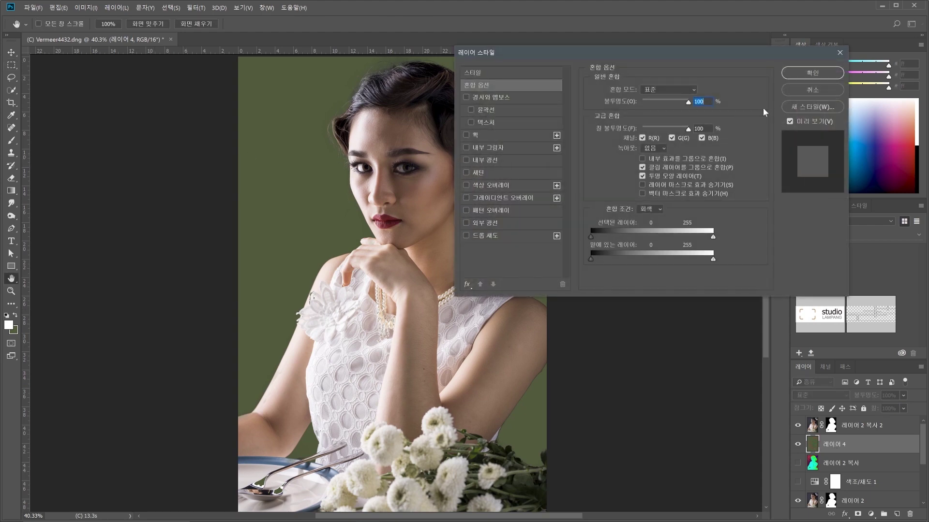
Step: Fill the backdrop with a dark blue-grey gradient drawn from the chin toward the upper left
click(802, 89)
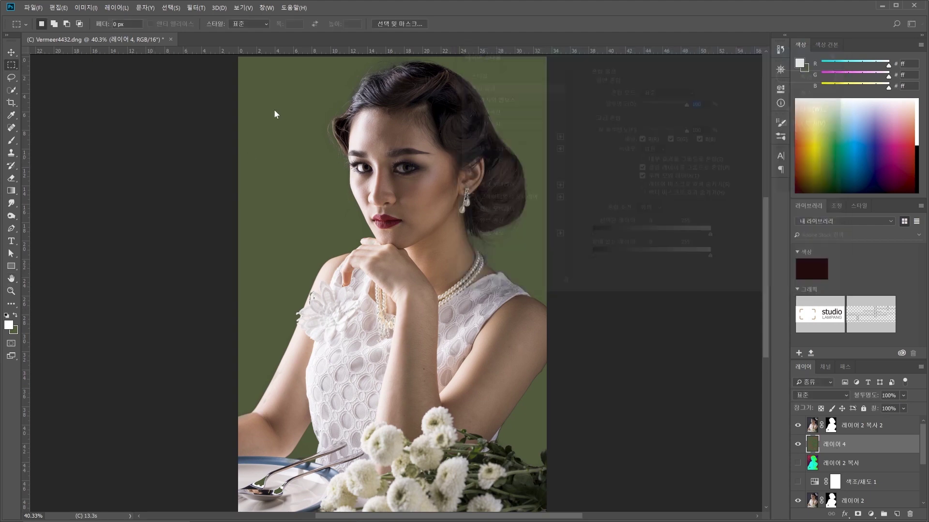
click(16, 193)
click(58, 26)
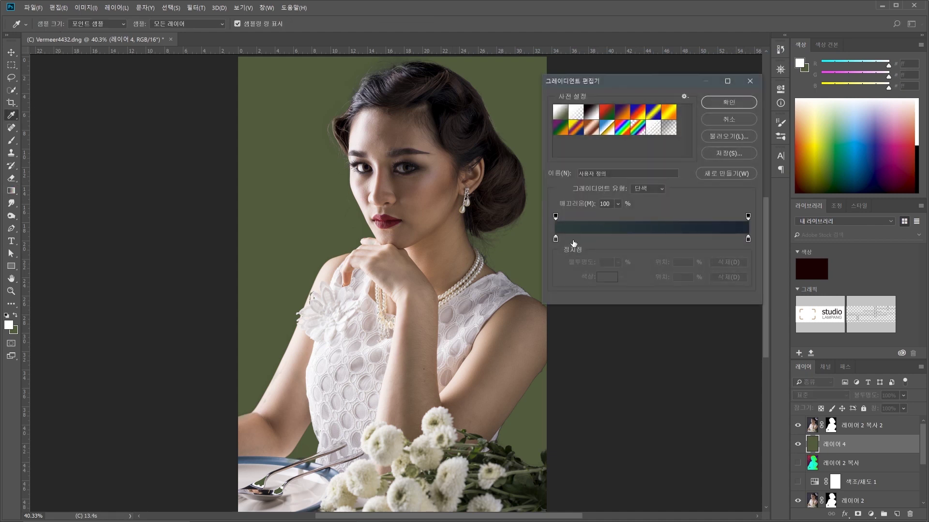
click(728, 102)
drag(366, 236, 192, 187)
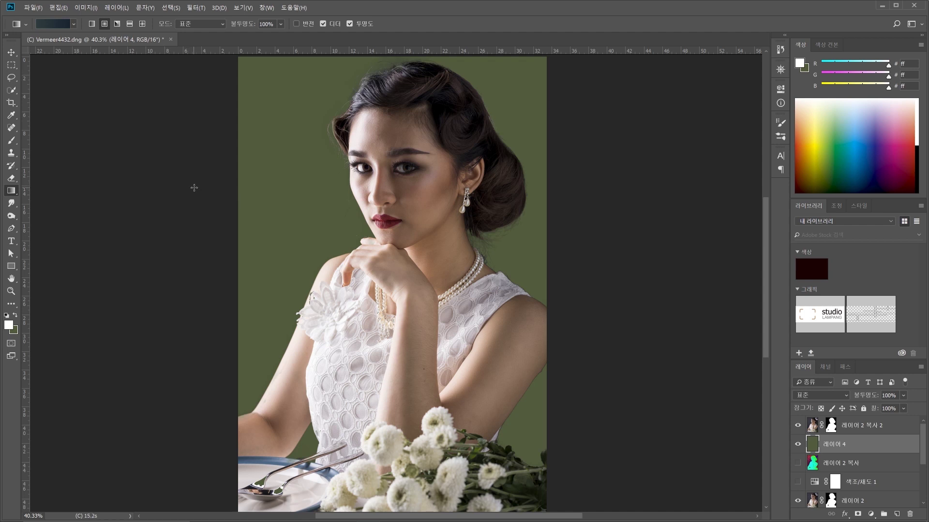
drag(253, 87, 227, 69)
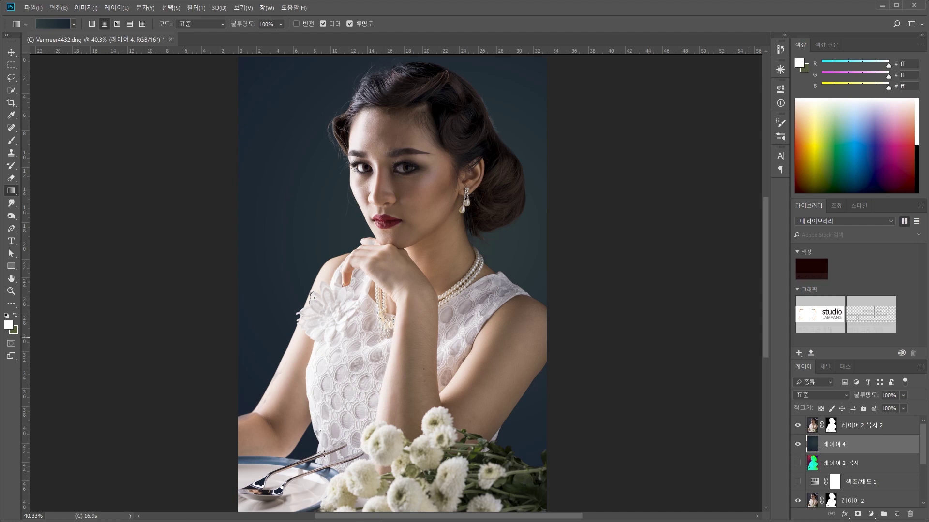
Step: Send the café photo _HBK3611 from Lightroom to Photoshop via Edit In
click(342, 518)
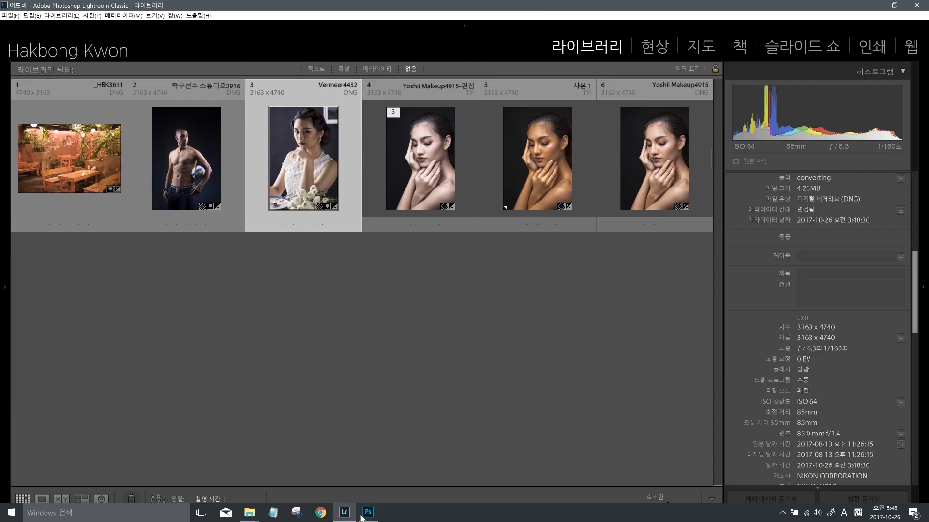
click(64, 143)
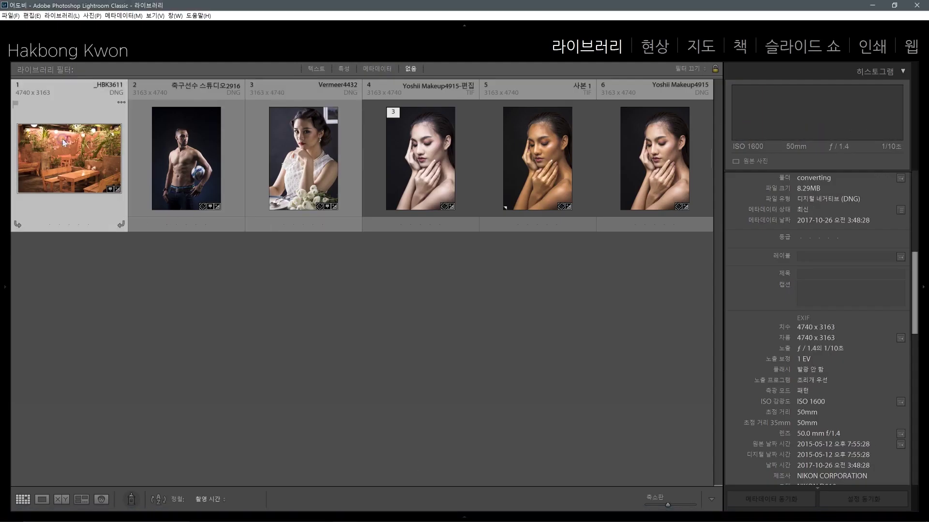
right_click(65, 142)
mouse_move(127, 226)
click(221, 225)
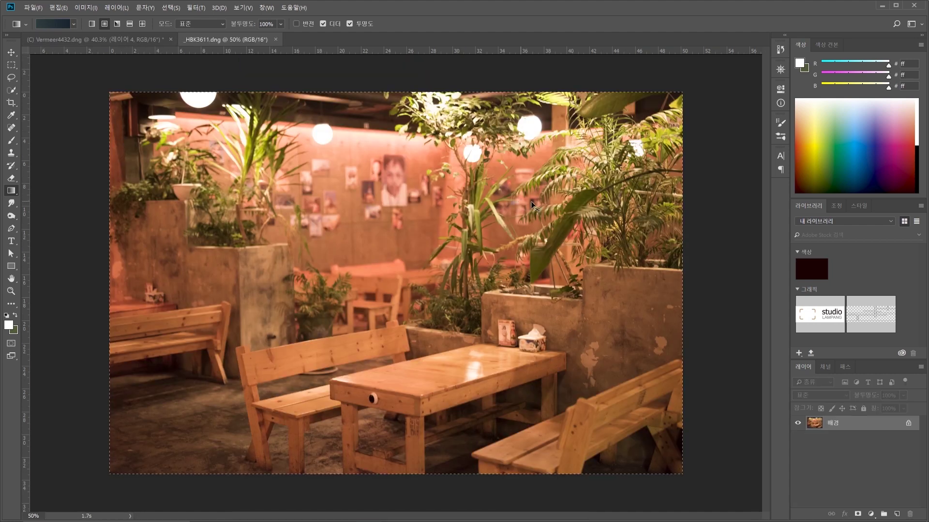
Step: In the Vermeer4432 document, scale the café layer 레이어 5 to about 190% and position it behind the woman
click(125, 43)
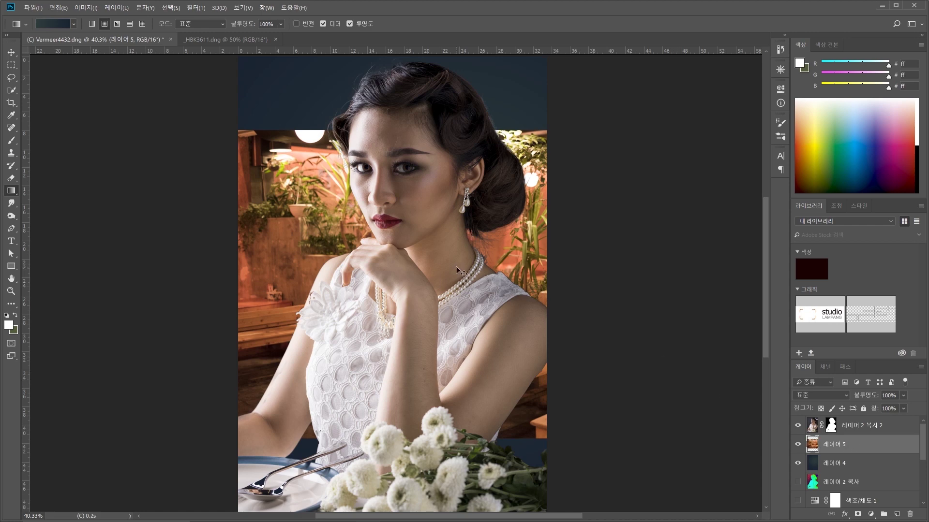
key(ctrl+t)
scroll(552, 204, down, 3)
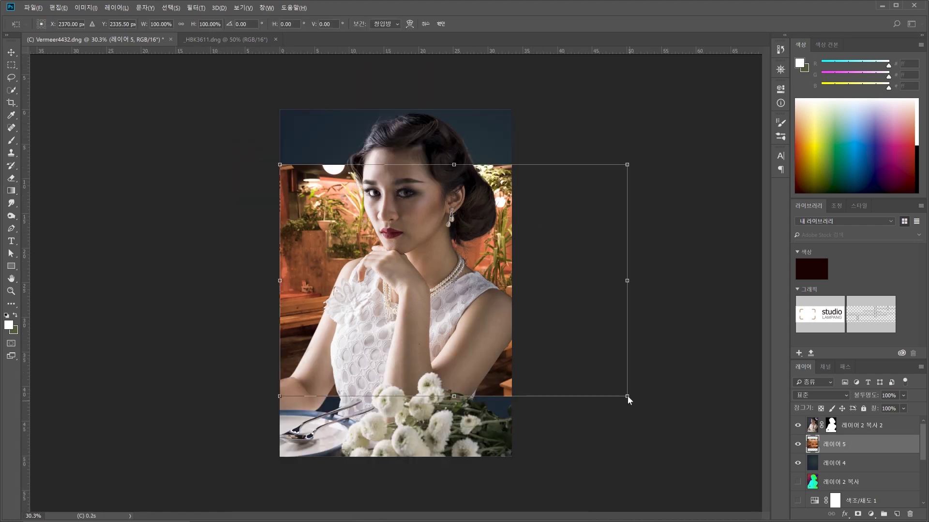
drag(628, 396, 743, 472)
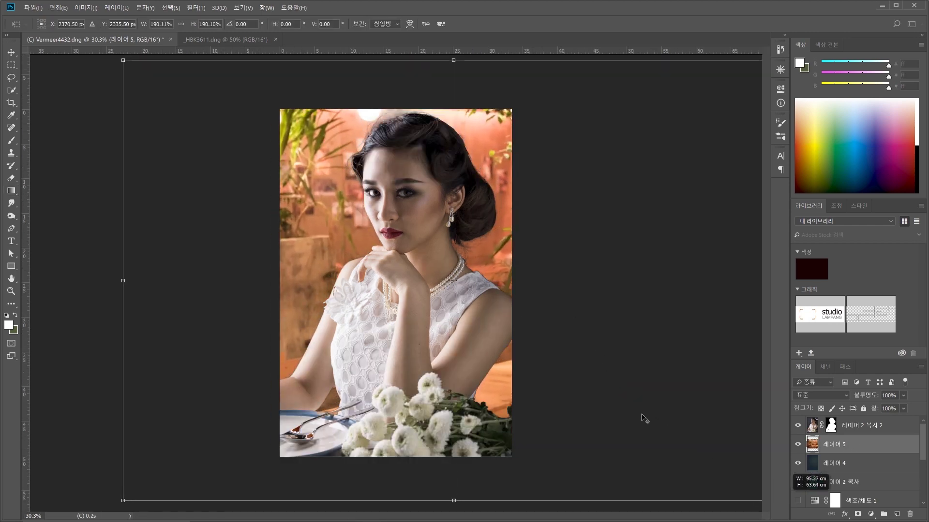
drag(330, 209, 322, 230)
key(Return)
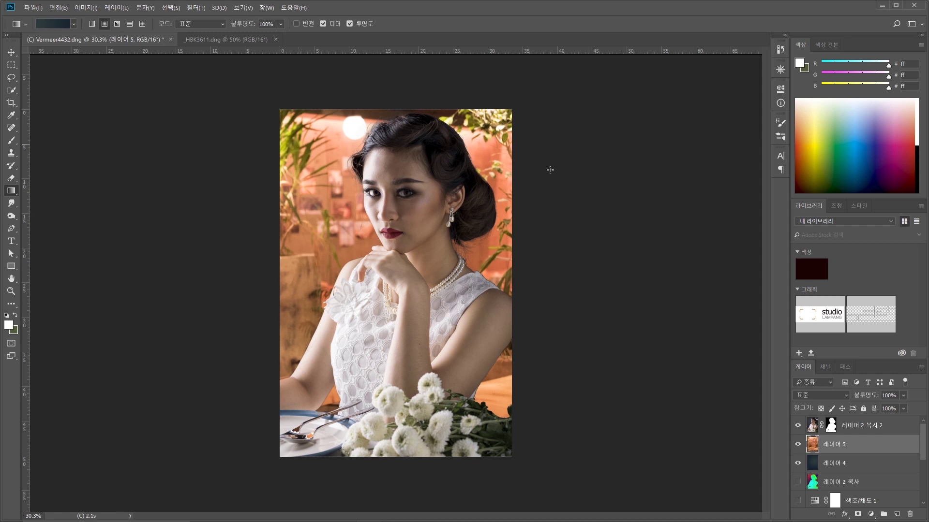
Step: Warm the café background in Camera Raw Filter with Temperature +31 and Tint -26
click(199, 7)
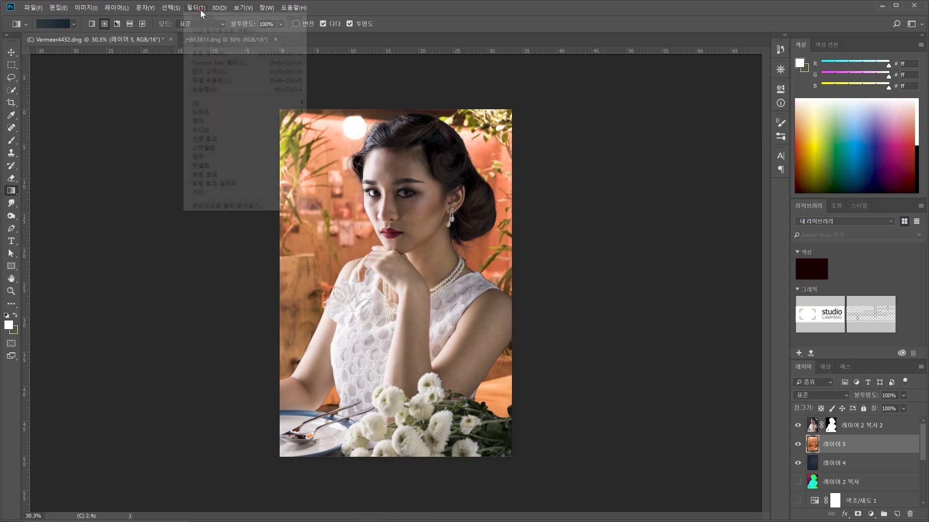
click(234, 62)
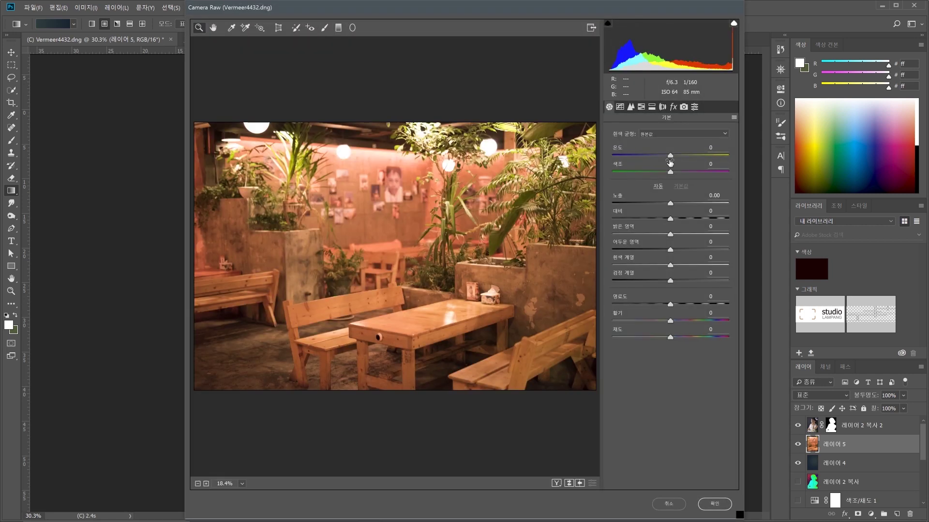
drag(673, 158, 631, 176)
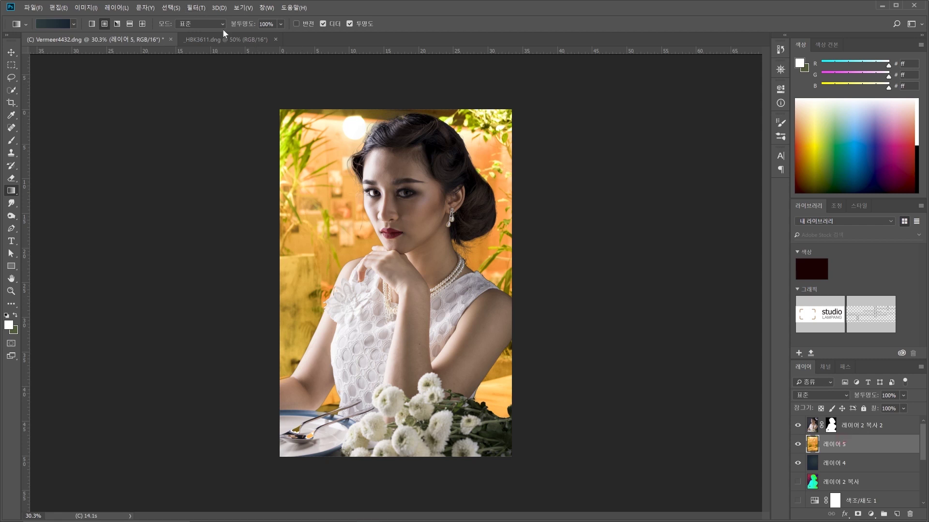
Step: Run Camera Raw Filter again and darken the café background to exposure -0.90
click(202, 6)
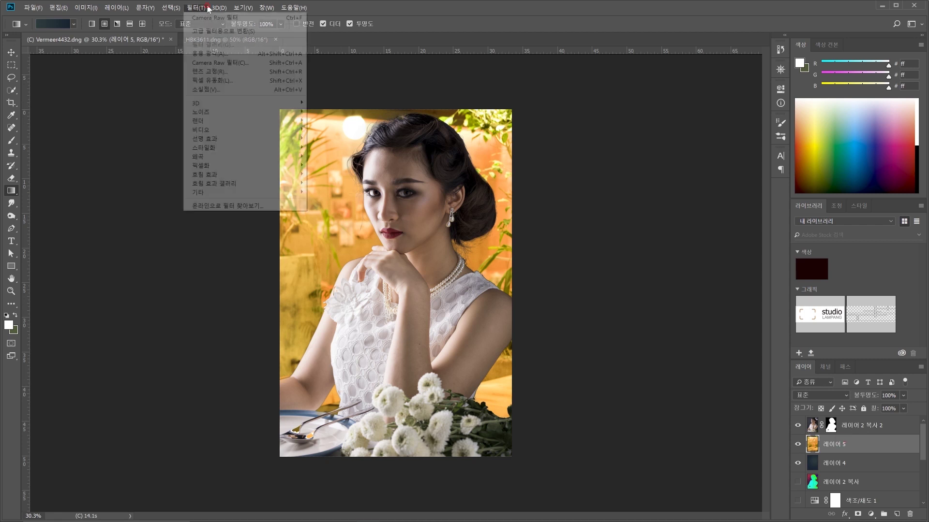
click(232, 68)
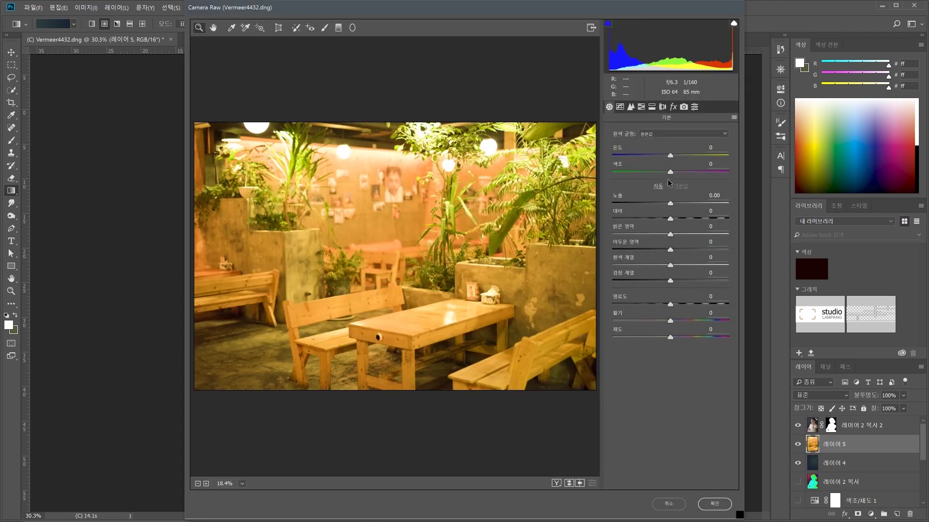
drag(670, 203, 658, 204)
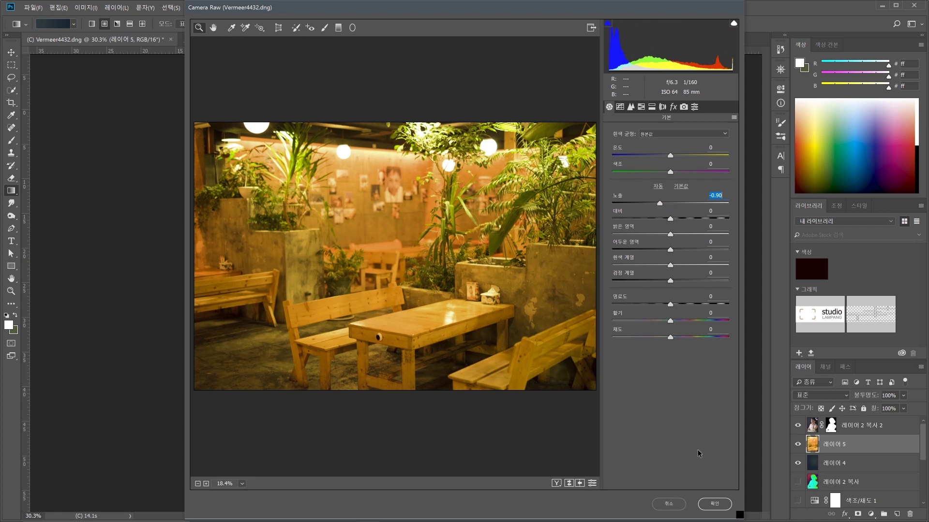
click(715, 504)
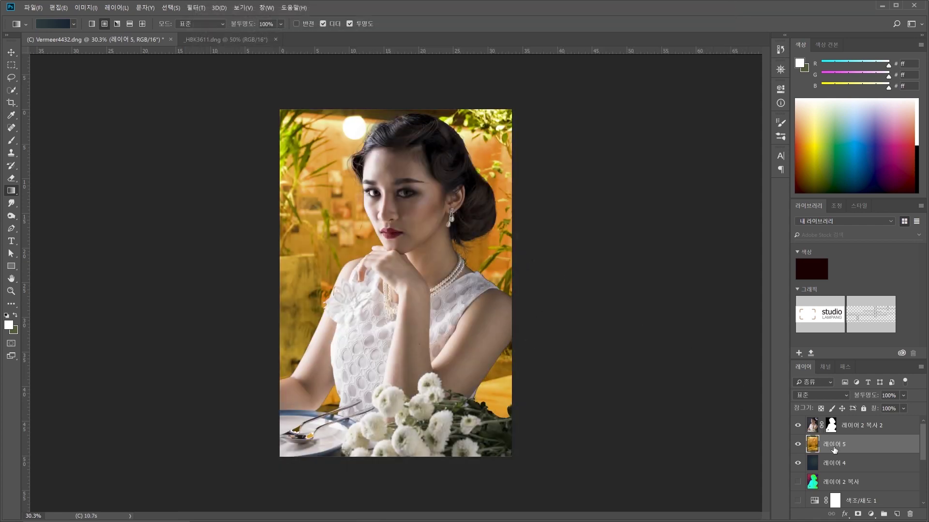
Step: Blur the café background with a Gaussian Blur of radius 34.6
click(198, 9)
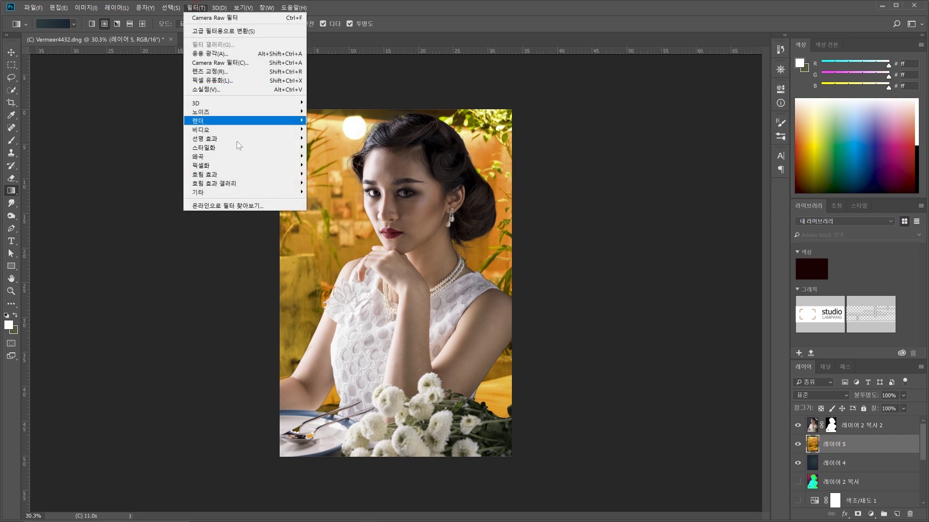
mouse_move(251, 176)
click(316, 175)
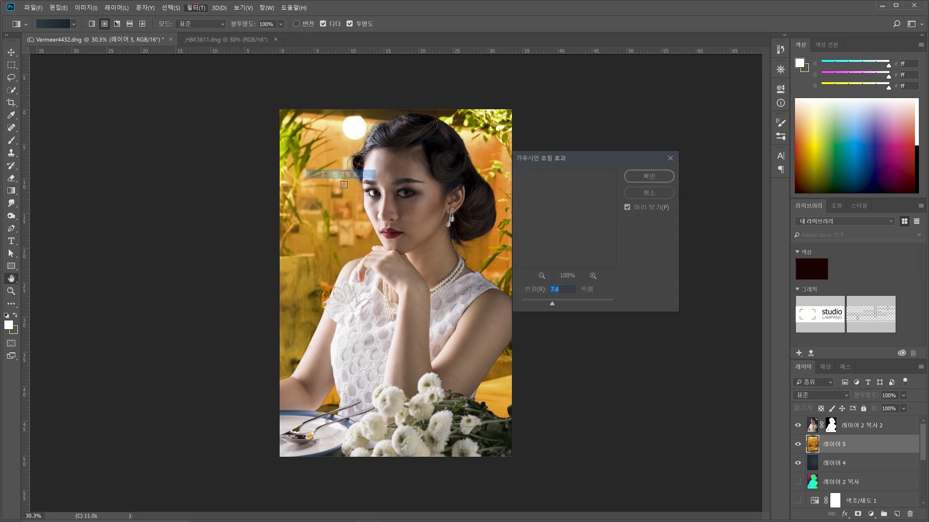
drag(596, 164, 659, 155)
drag(619, 296, 627, 296)
click(702, 169)
Step: Add a Hue/Saturation adjustment layer with hue −10, saturation −36 and lightness −24
key(g)
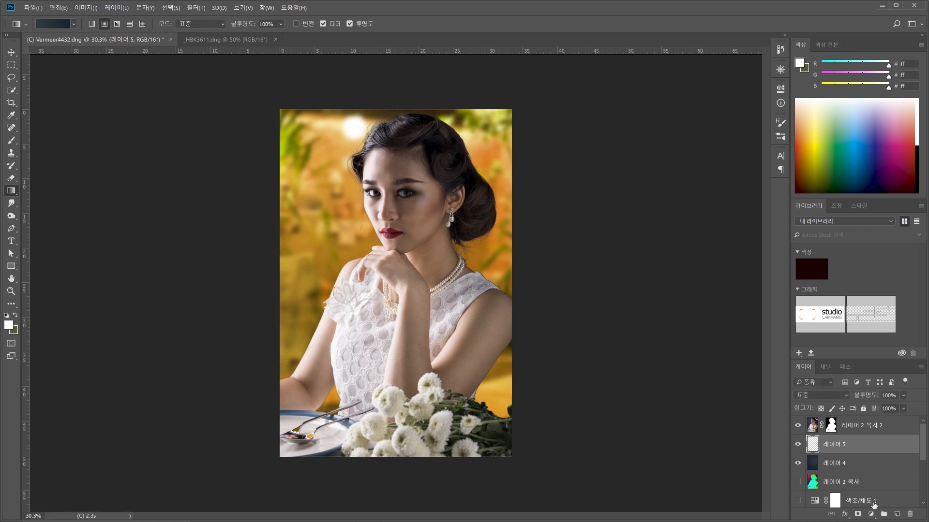
click(870, 514)
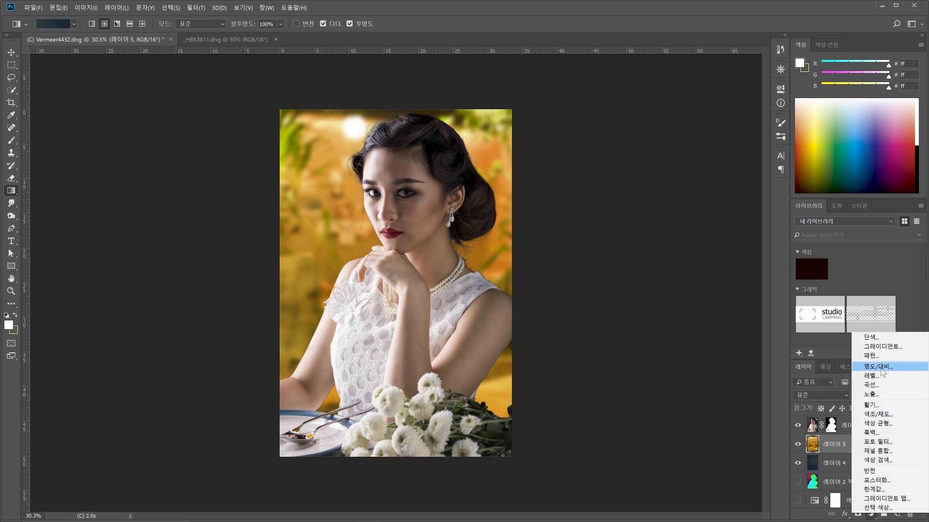
click(894, 414)
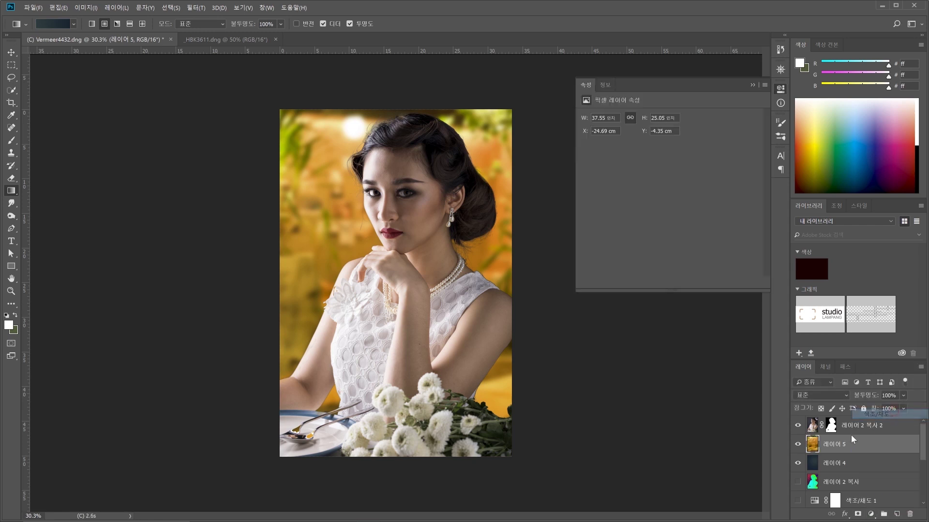
drag(669, 152, 629, 170)
drag(671, 193, 654, 152)
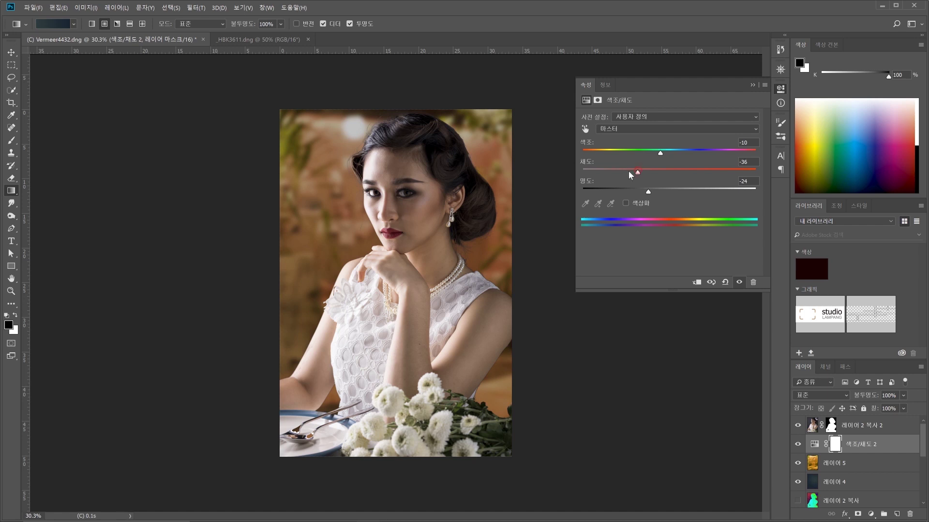
click(857, 433)
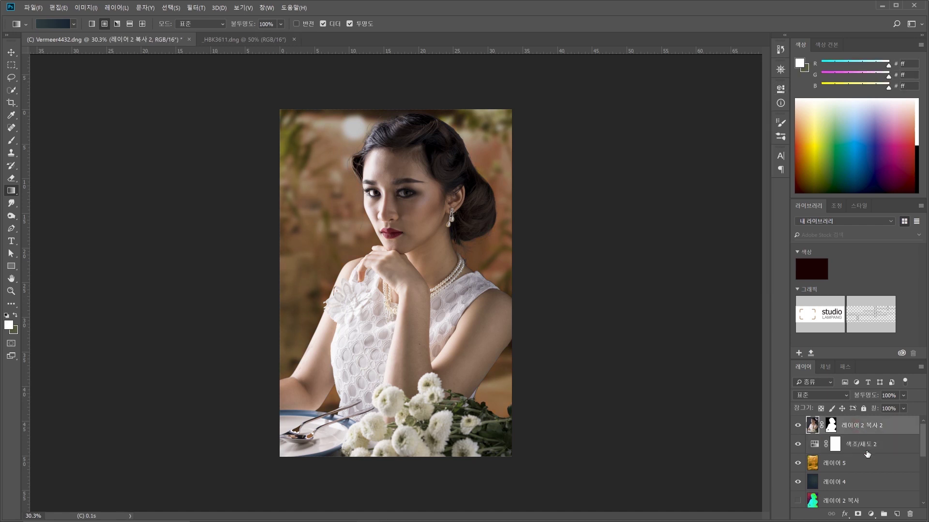
Step: Flatten all of the portrait's layers into the background
click(864, 446)
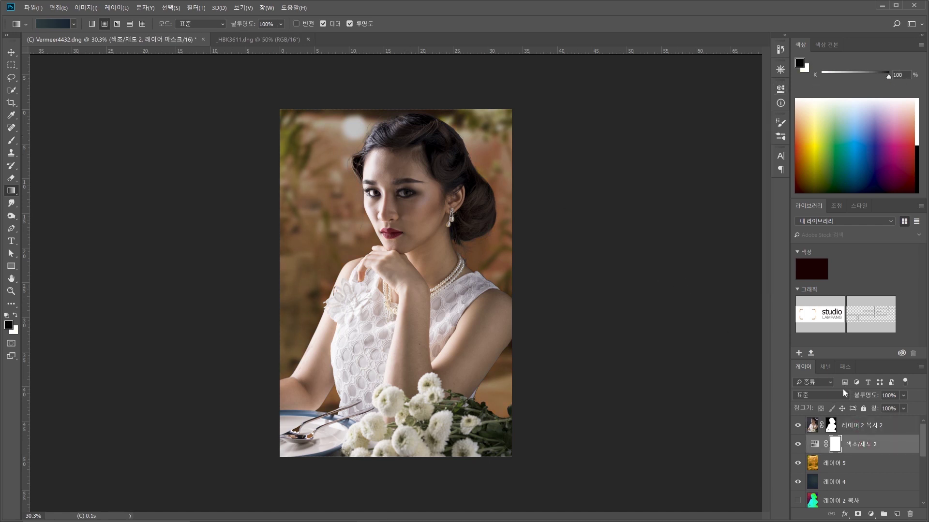
click(921, 367)
click(892, 315)
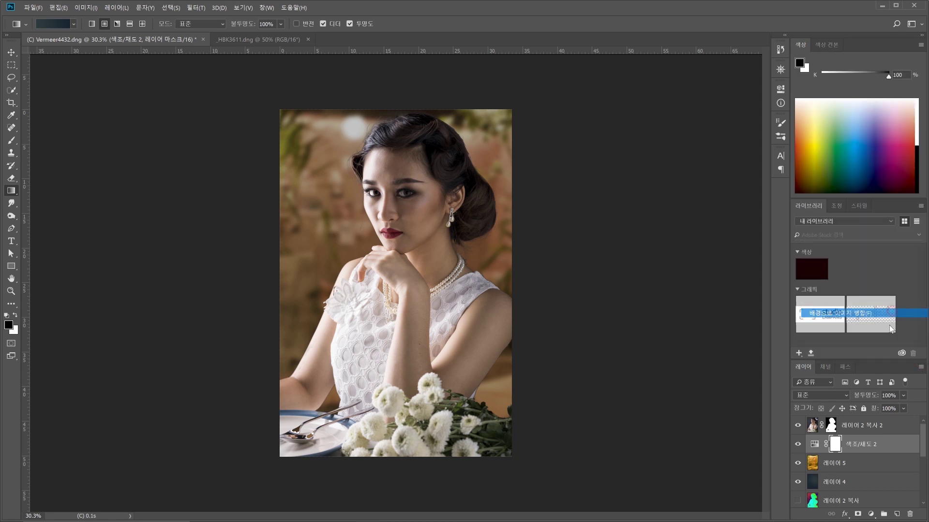
click(430, 202)
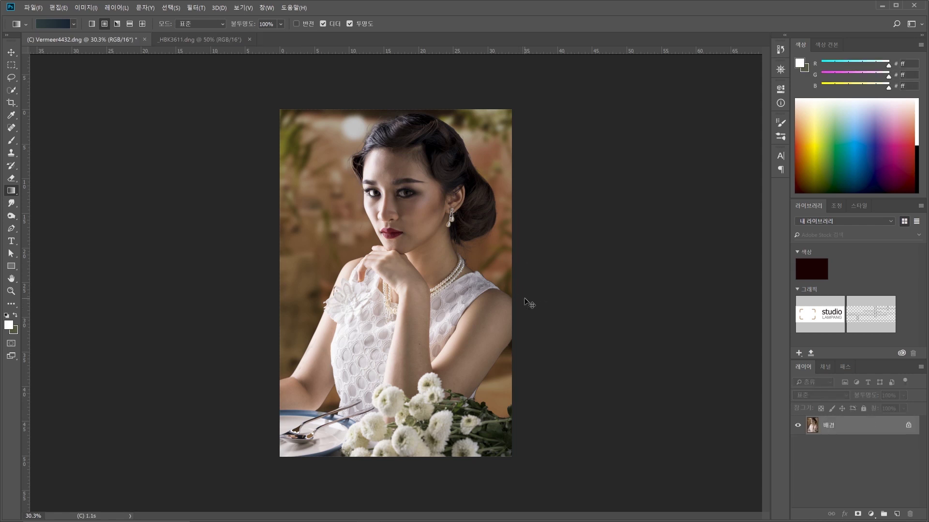
Step: Save the portrait as Vermeer4432-편집.tif and close both documents, discarding _HBK3611.dng changes
key(ctrl+s)
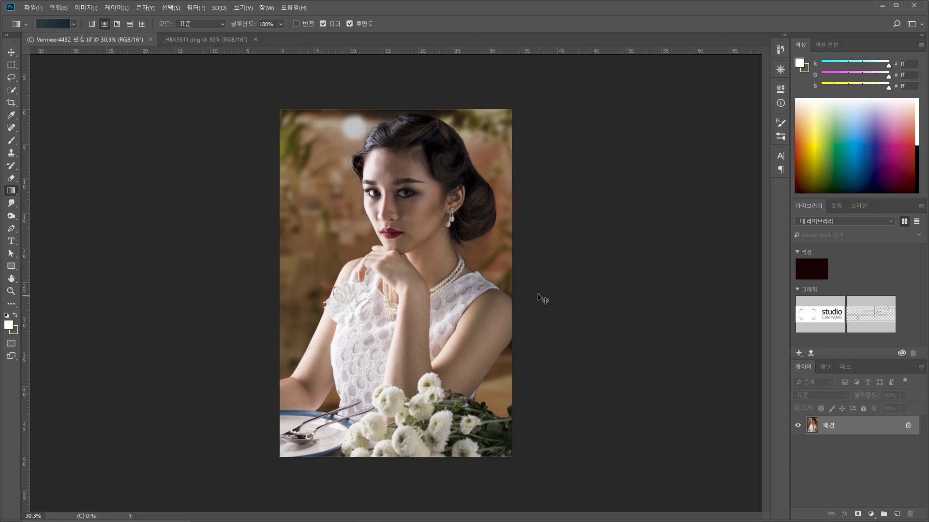
key(ctrl+w)
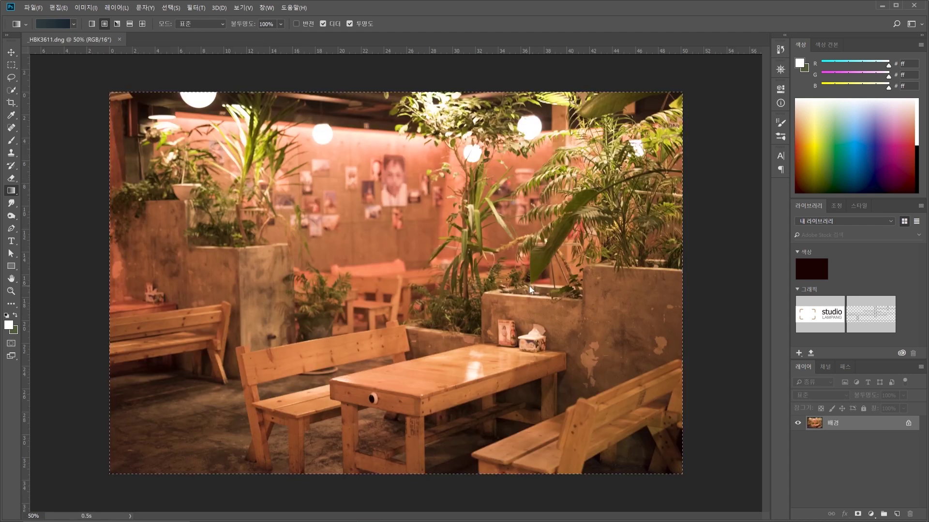
key(ctrl+w)
click(460, 204)
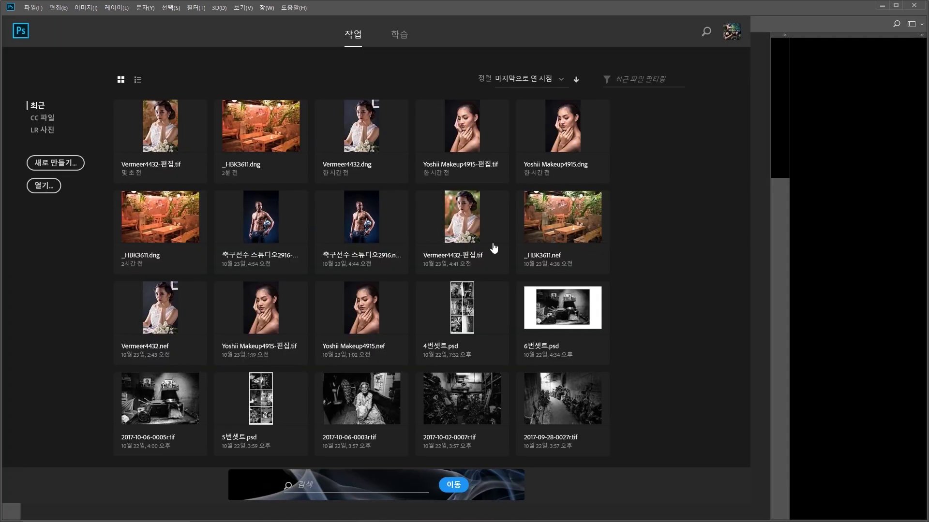
Step: Open Vermeer4432-편집 in Develop, raise the whites, set vibrance +31 and exposure +0.68
key(alt+Tab)
key(alt+Tab)
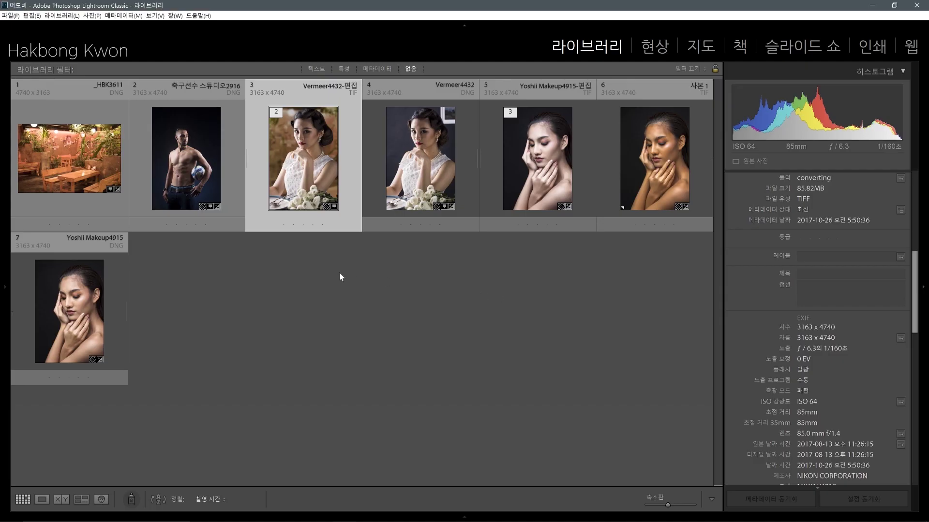
double_click(311, 164)
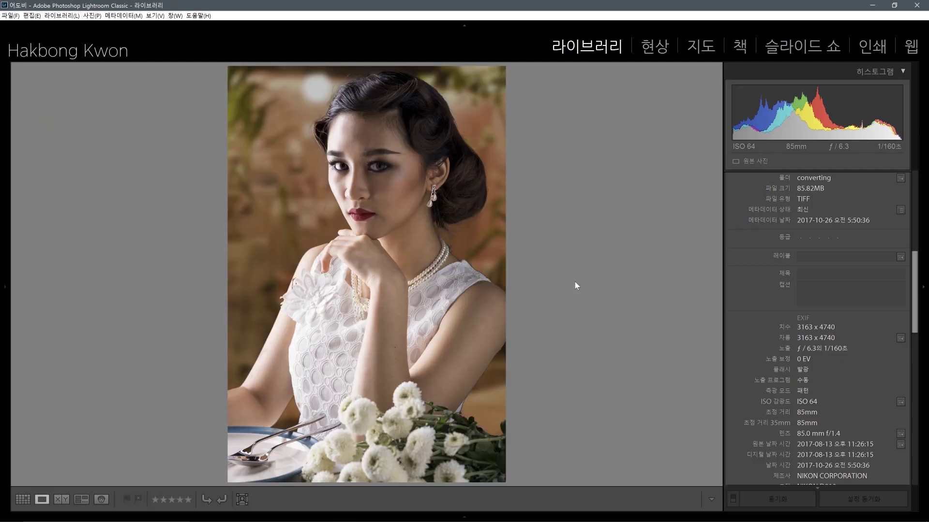
key(d)
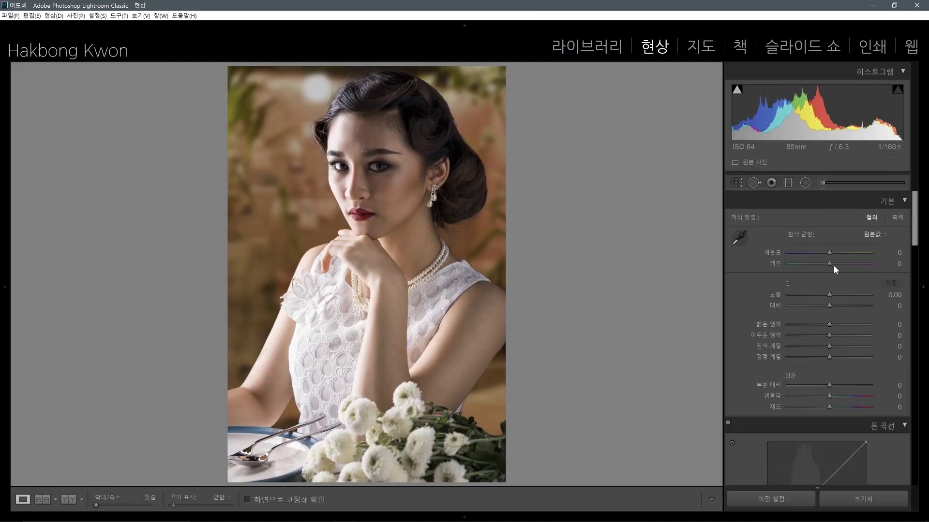
drag(830, 345, 825, 355)
drag(830, 397, 840, 395)
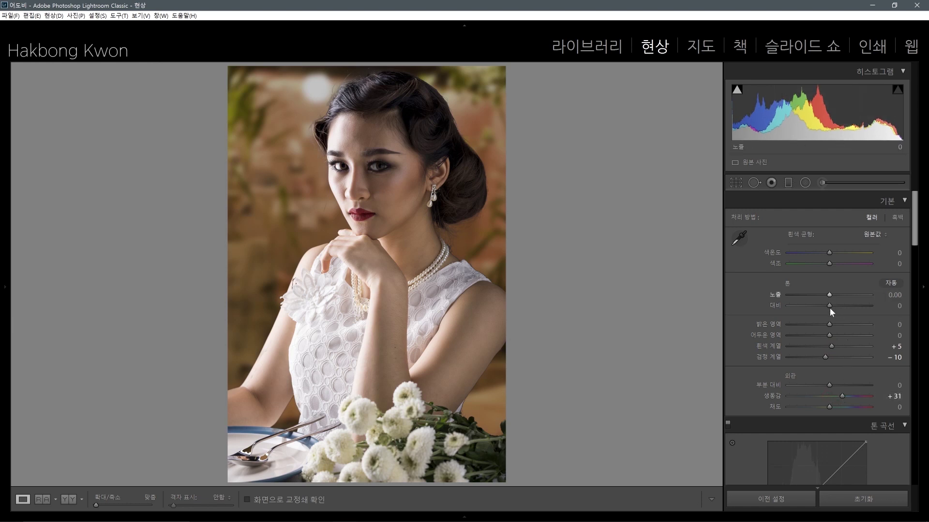
drag(830, 305, 833, 293)
Step: Add a +32 post-crop vignette and return to the Grid view
drag(916, 226, 916, 463)
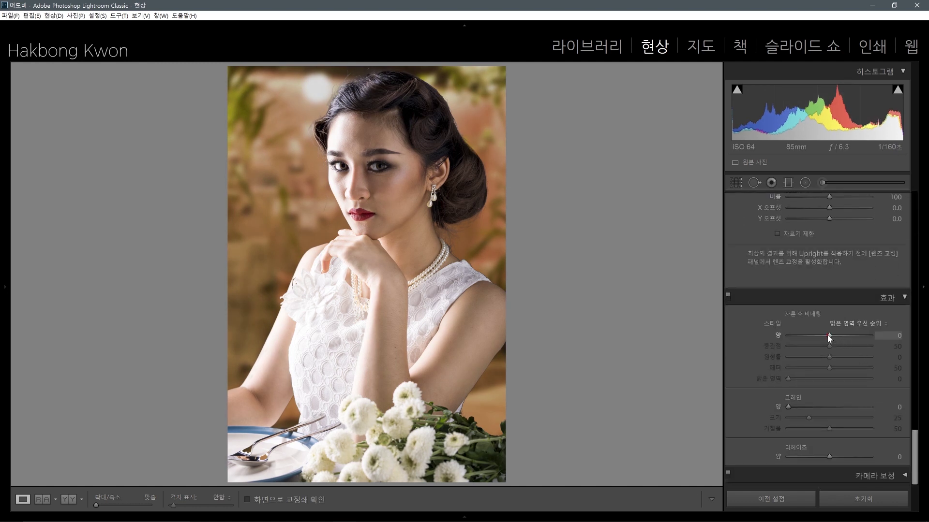
mouse_move(825, 335)
mouse_down()
mouse_move(809, 334)
mouse_move(845, 332)
mouse_move(833, 326)
mouse_up()
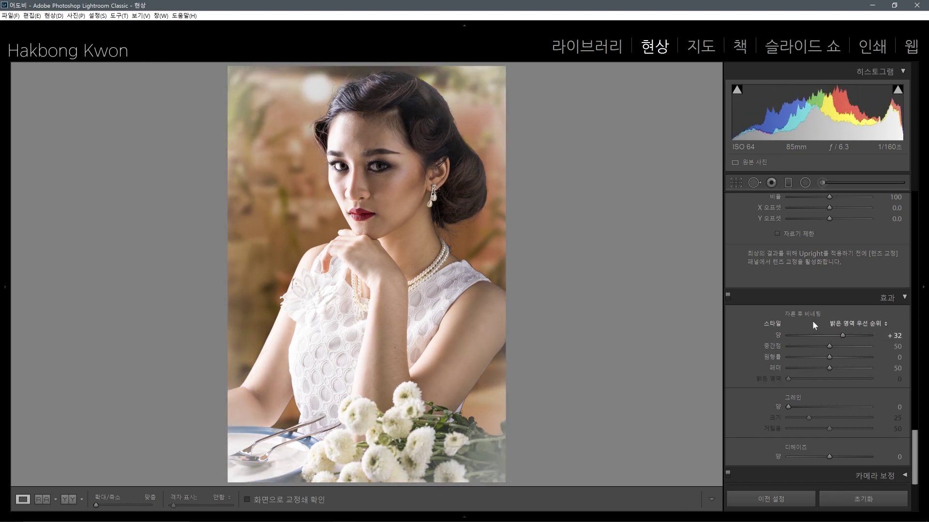
key(g)
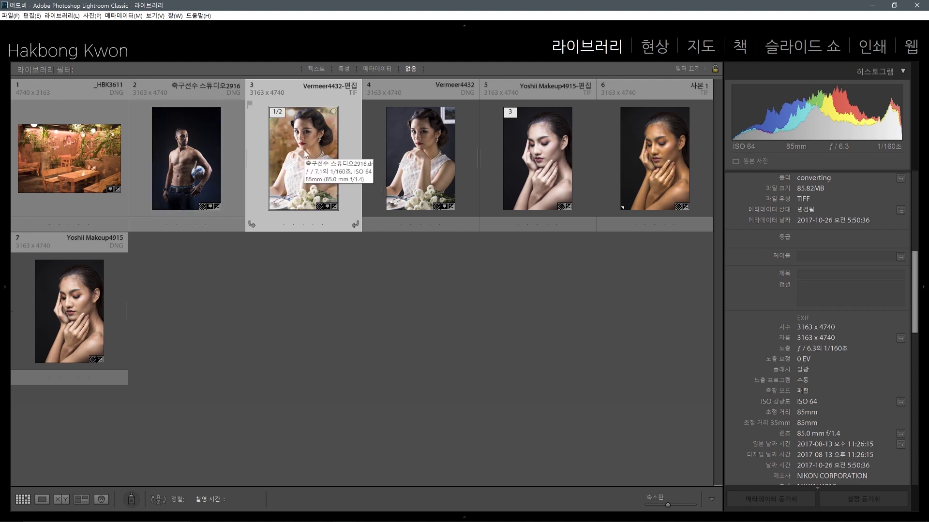
Step: Open the footballer photo in Develop and set whites +35, blacks −8, exposure +0.27, clarity +92
click(187, 160)
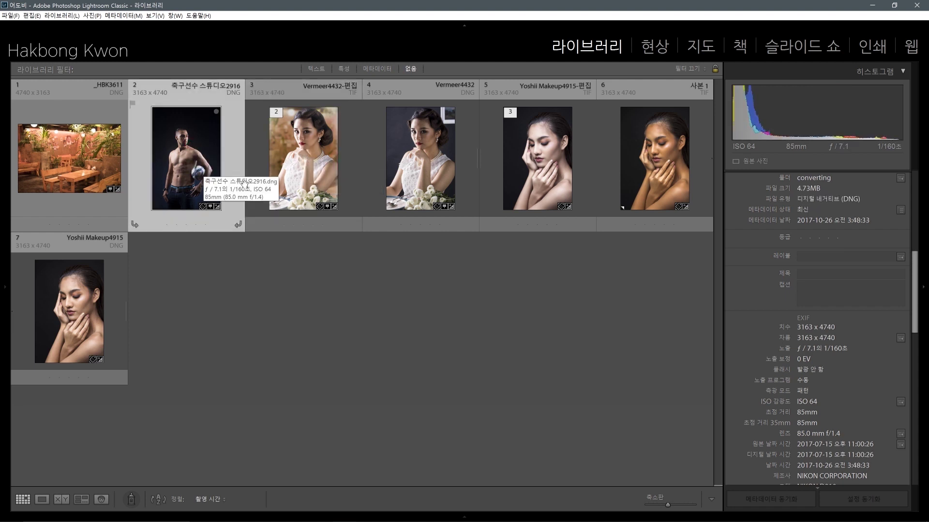
double_click(238, 185)
key(d)
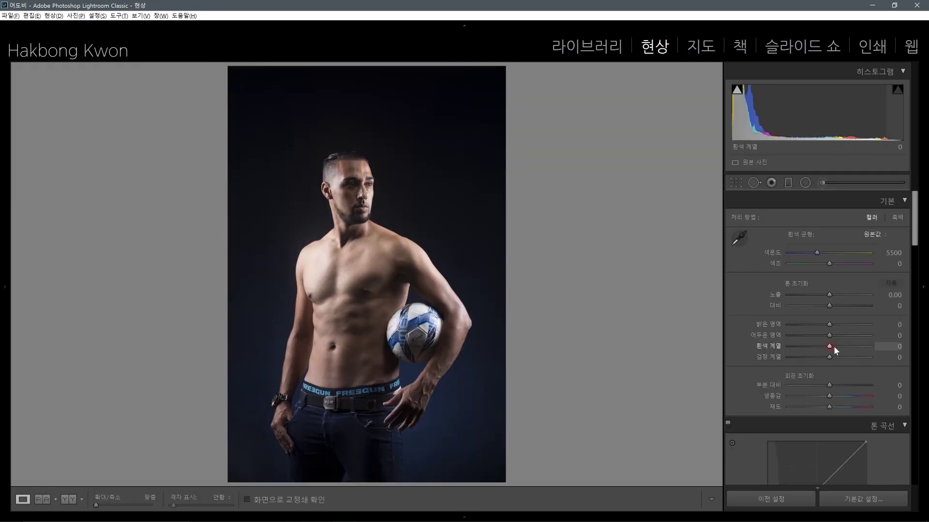
drag(829, 346, 842, 347)
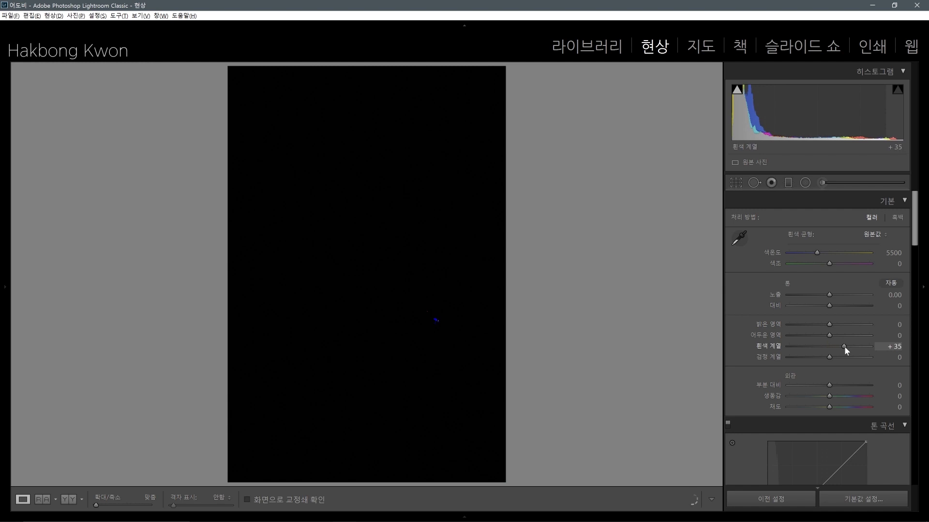
drag(828, 356, 820, 325)
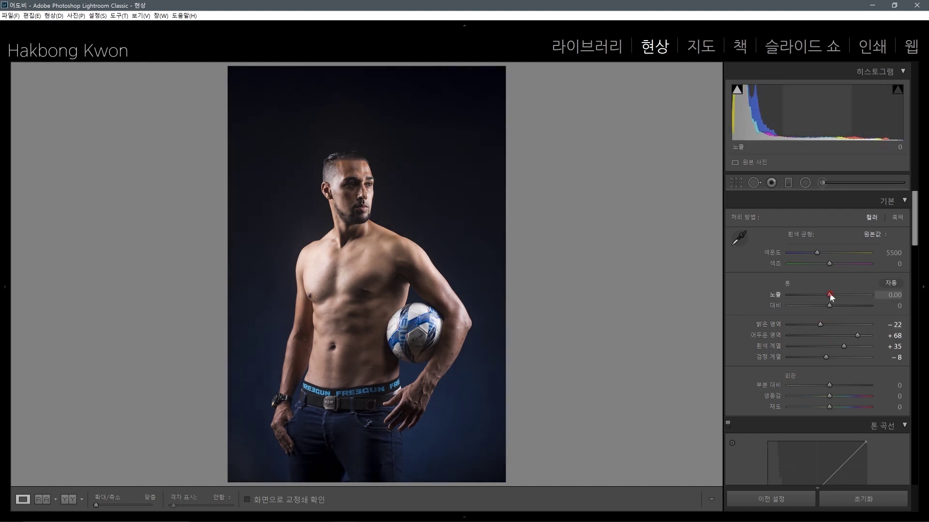
drag(829, 294, 832, 293)
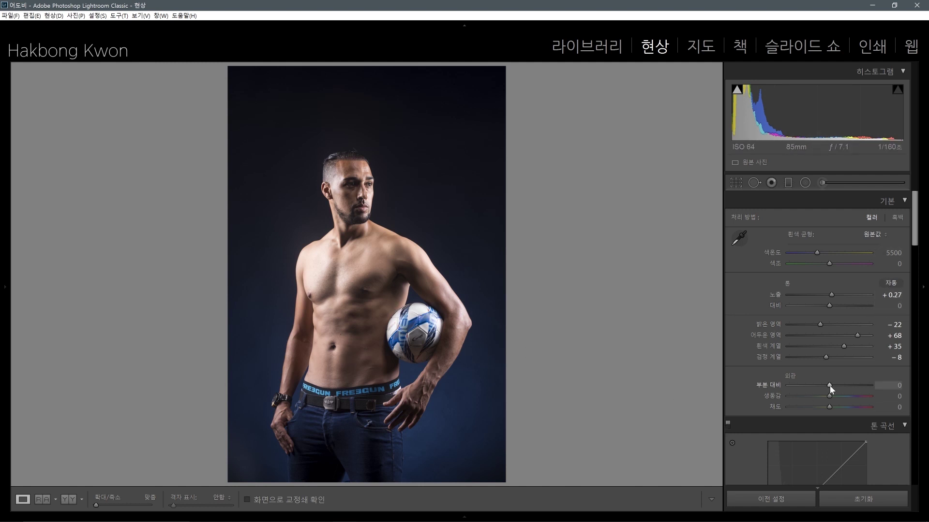
mouse_move(872, 384)
mouse_down()
mouse_move(820, 384)
mouse_move(867, 385)
mouse_up()
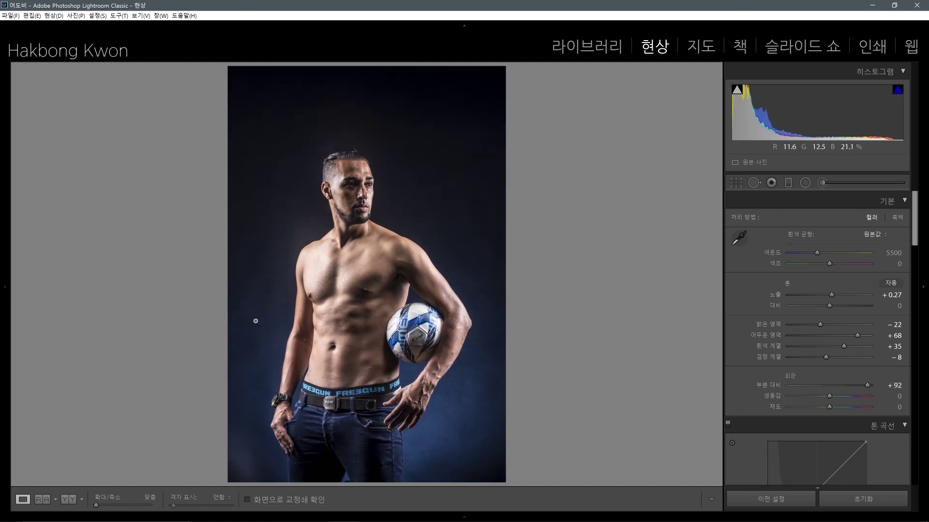
Step: Reset global clarity to 0 and set up an Adjustment Brush with only Clarity +70
double_click(867, 386)
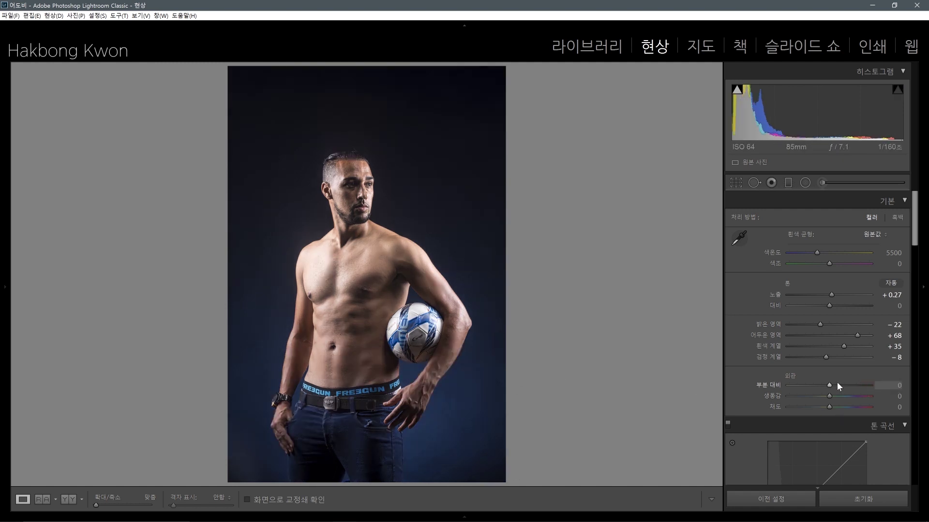
click(823, 182)
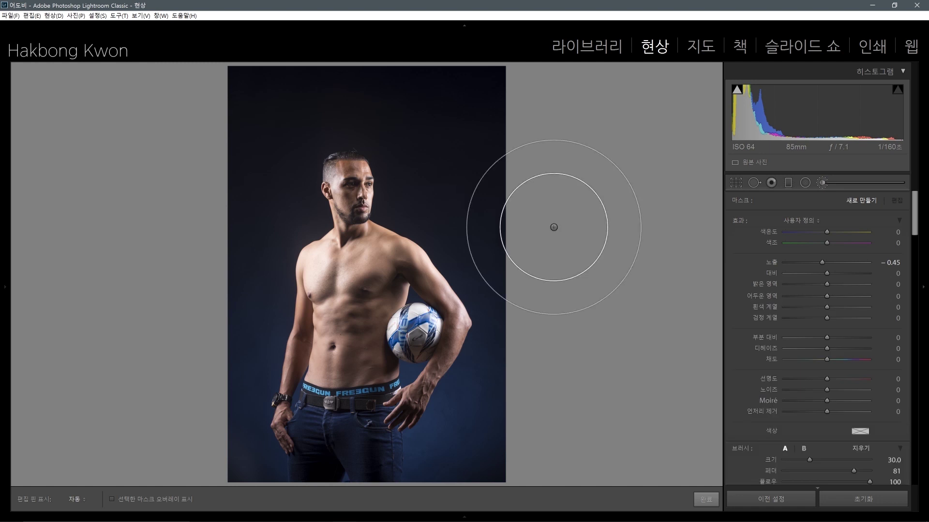
double_click(763, 262)
key(alt)
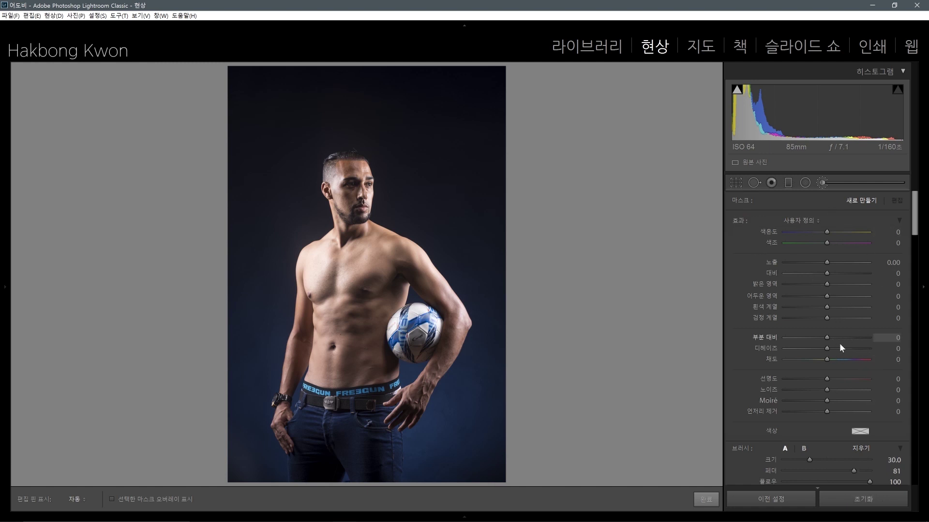
drag(846, 334, 857, 334)
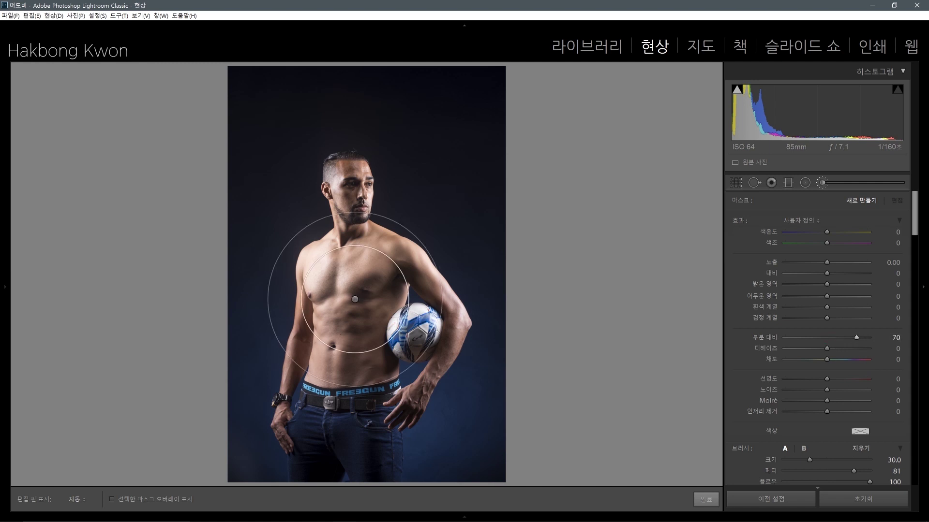
Step: Paint the +70 clarity over the chest, waist and belt line, and neck to elbow
scroll(355, 298, down, 1)
scroll(355, 302, down, 10)
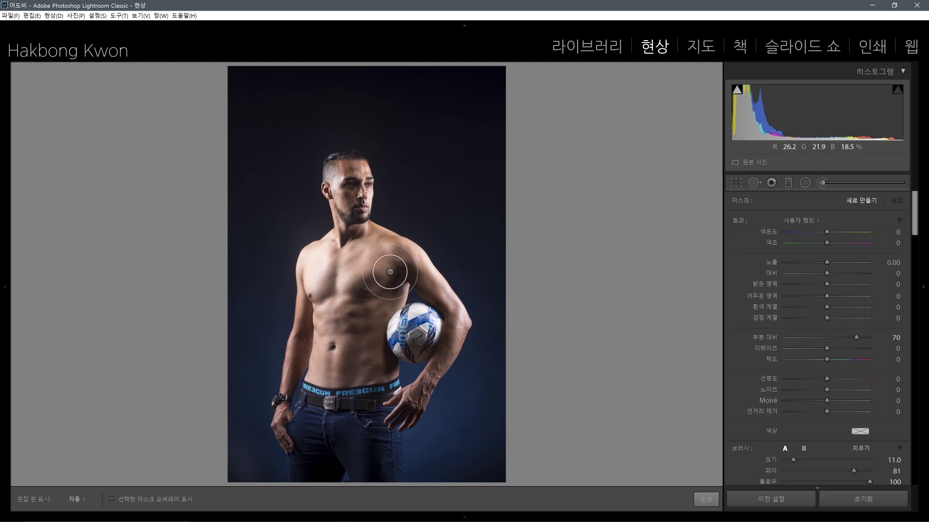
scroll(391, 269, down, 1)
mouse_move(396, 266)
mouse_down()
mouse_move(363, 286)
mouse_move(375, 257)
mouse_move(353, 262)
mouse_move(353, 239)
mouse_up()
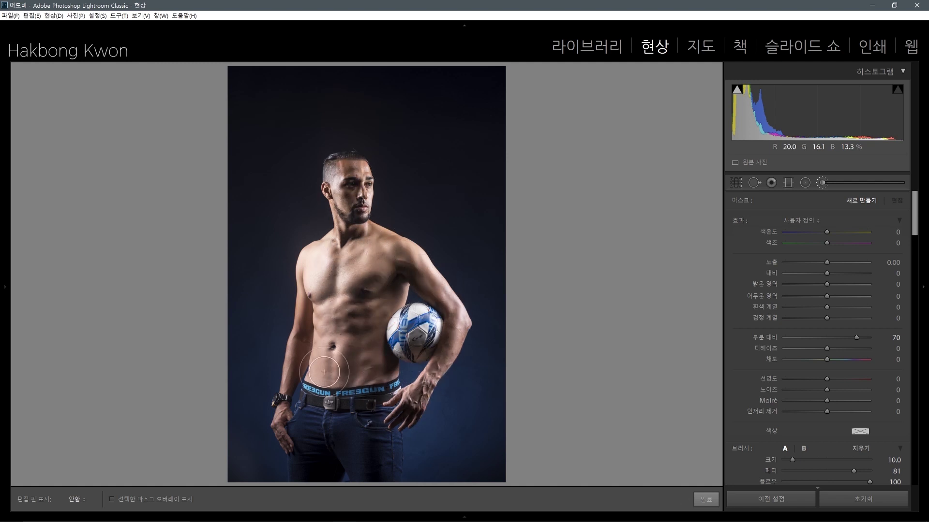
mouse_move(299, 388)
mouse_down()
mouse_move(301, 421)
mouse_move(373, 409)
mouse_move(376, 421)
mouse_move(374, 386)
mouse_up()
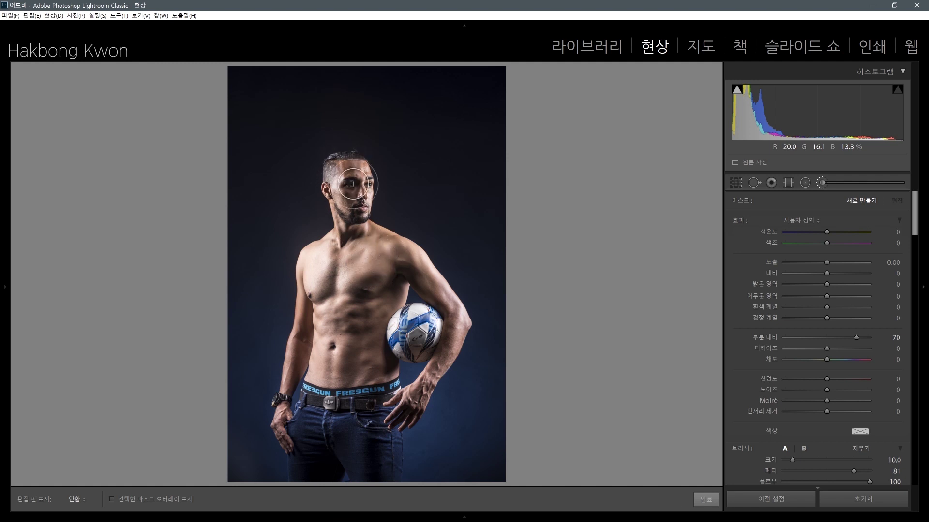
drag(354, 231, 425, 305)
click(820, 182)
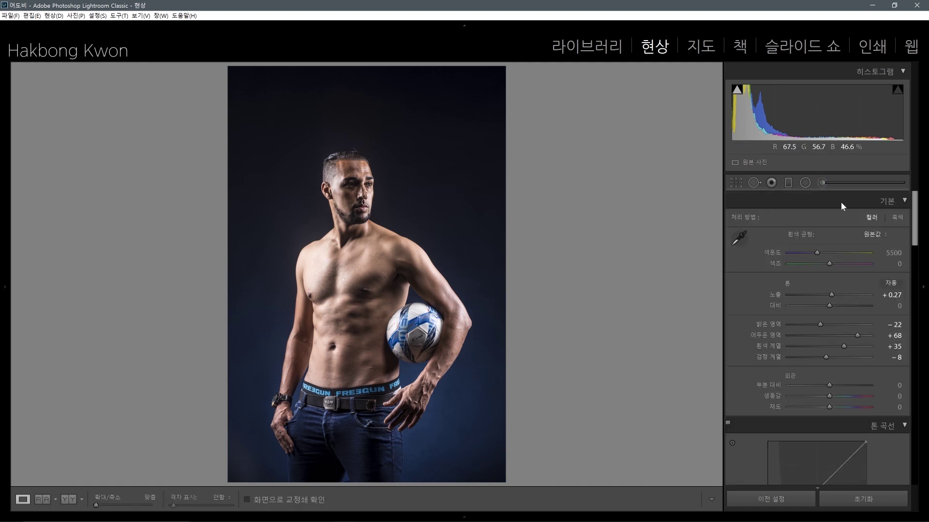
Step: Start a new +70 clarity brush and paint the chest and left side of the abdomen
click(824, 181)
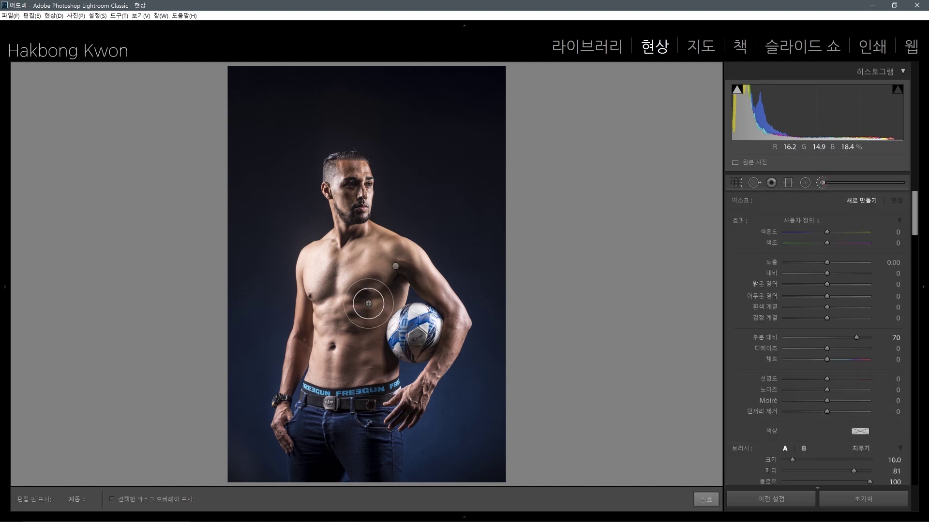
mouse_move(362, 290)
mouse_down()
mouse_move(366, 263)
mouse_move(387, 305)
mouse_move(418, 283)
mouse_move(402, 270)
mouse_move(429, 295)
mouse_move(394, 267)
mouse_move(444, 283)
mouse_move(403, 264)
mouse_move(387, 289)
mouse_move(392, 282)
mouse_move(360, 298)
mouse_move(365, 371)
mouse_move(341, 348)
mouse_up()
mouse_move(322, 323)
mouse_down()
mouse_move(310, 380)
mouse_move(317, 379)
mouse_up()
key(h)
Step: Paint clarity up the wrist and forearm and from shoulder to wrist, then finish the brush
scroll(392, 411, down, 3)
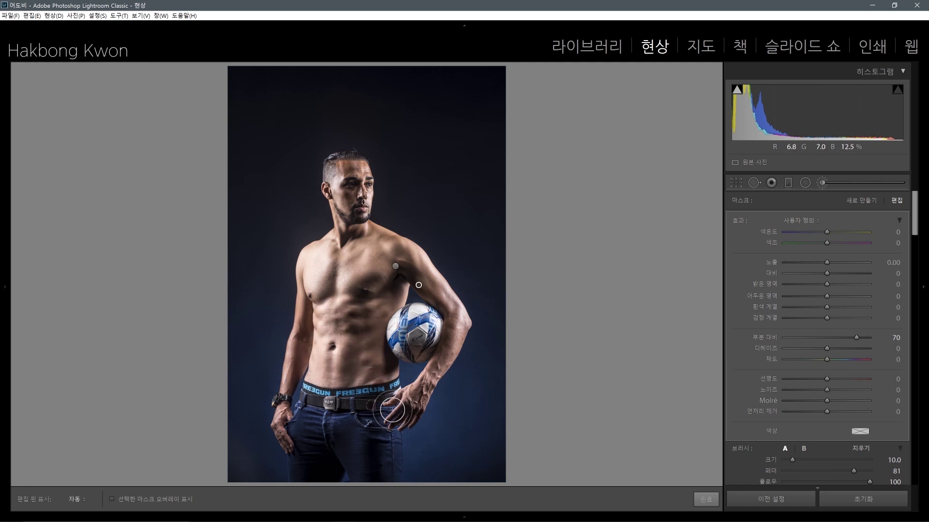
drag(421, 386, 449, 328)
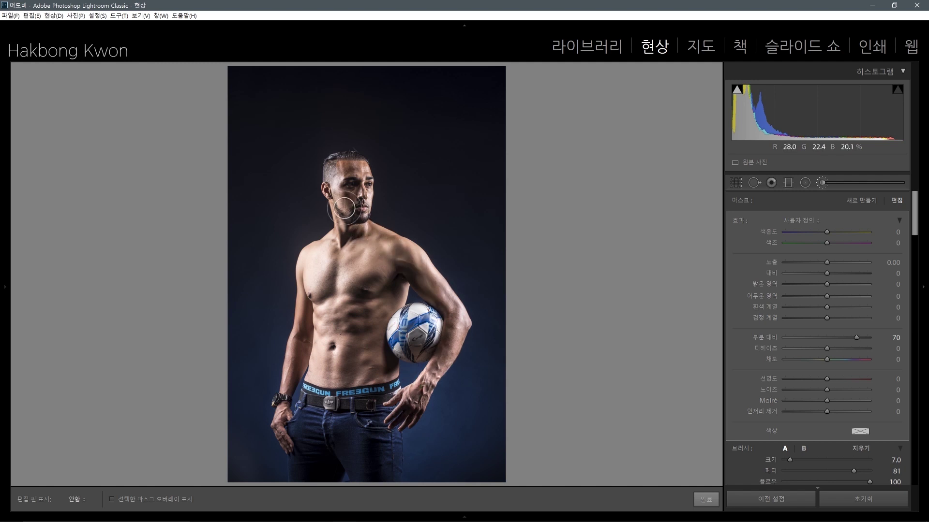
key(h)
mouse_move(343, 261)
mouse_down()
mouse_move(317, 273)
mouse_move(287, 393)
mouse_move(294, 438)
mouse_up()
key(h)
key(h)
key(h)
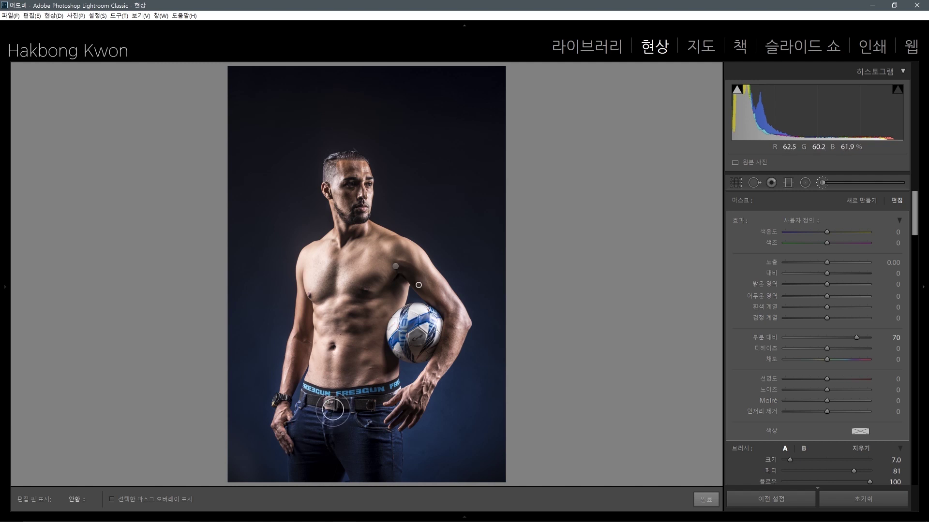
key(h)
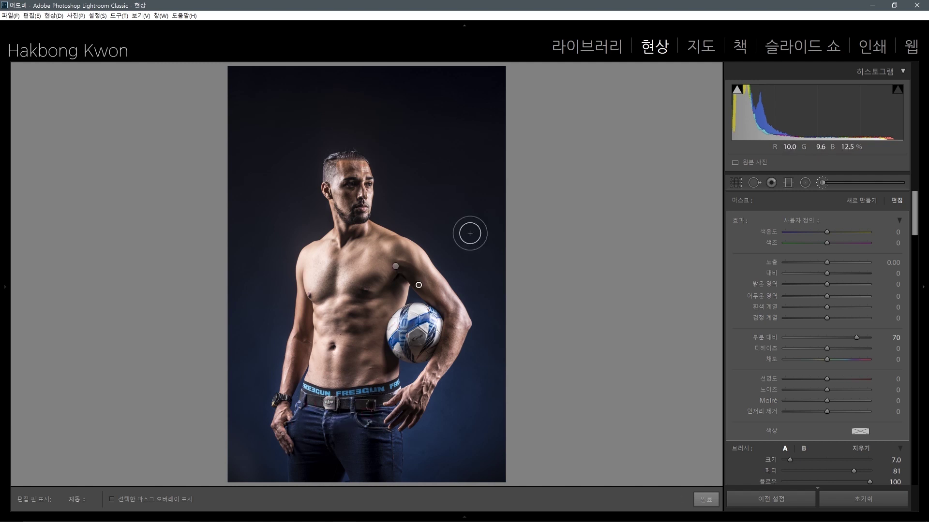
click(822, 183)
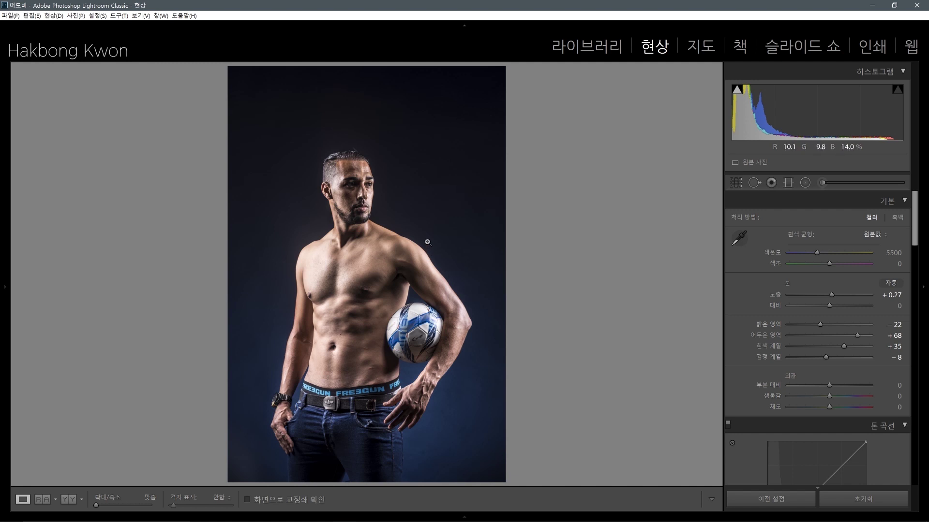
Step: Open the footballer photo in Adobe Photoshop CC 2018 via Edit In
right_click(359, 183)
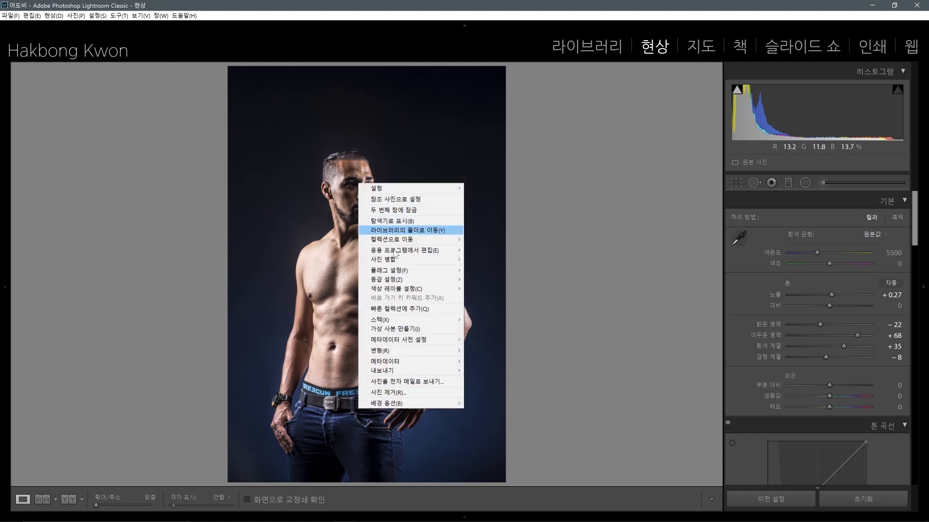
mouse_move(394, 251)
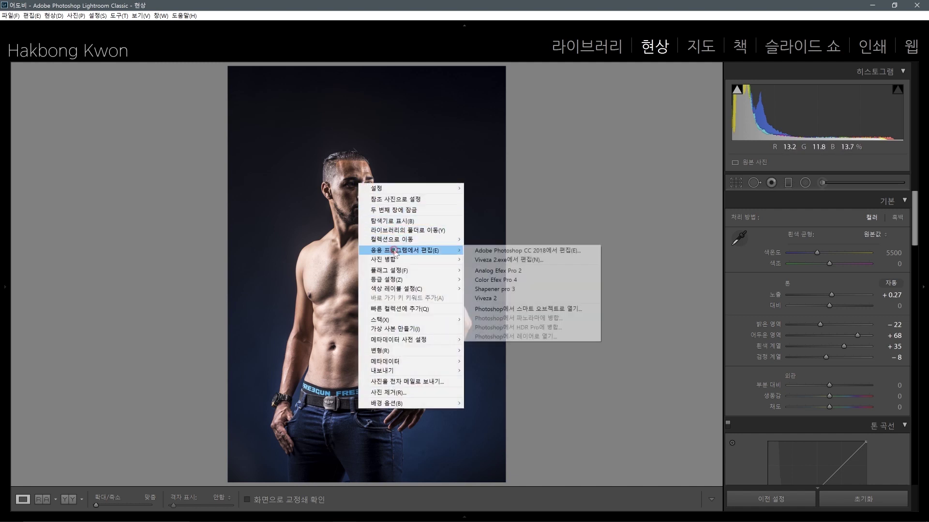
click(497, 251)
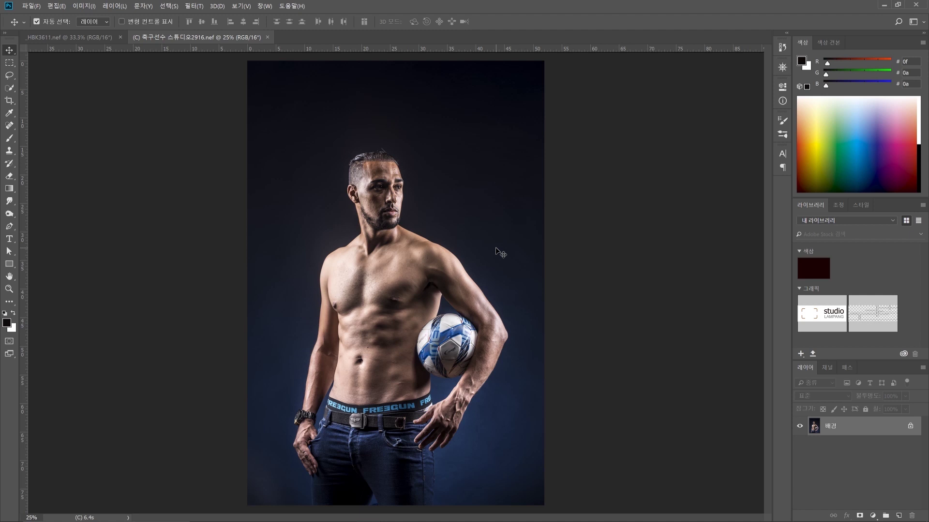
Step: Add a new Overlay layer above the background and set up the Brush at 5% opacity, 40% flow
click(898, 515)
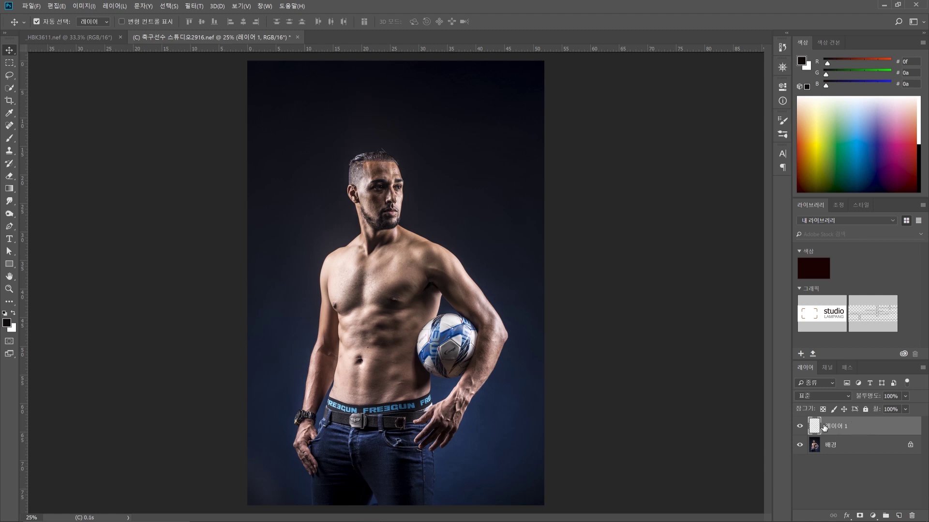
click(837, 396)
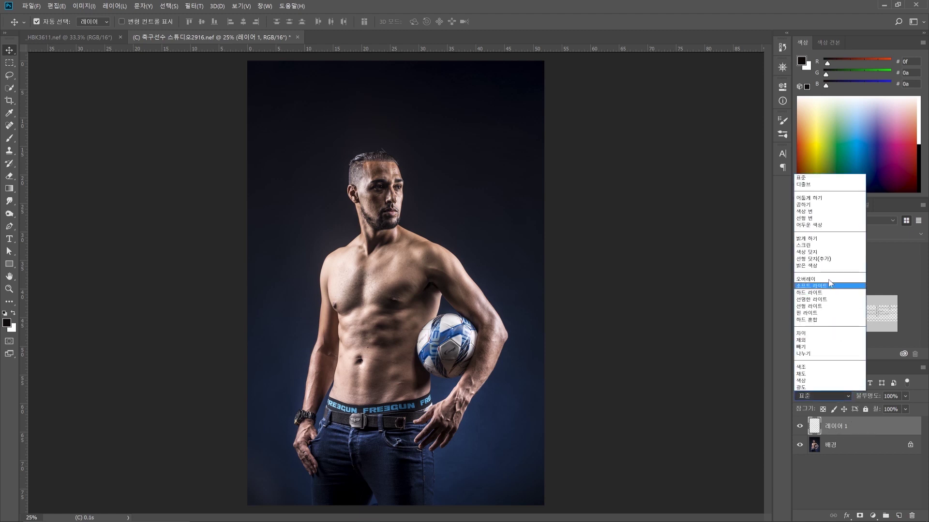
click(829, 283)
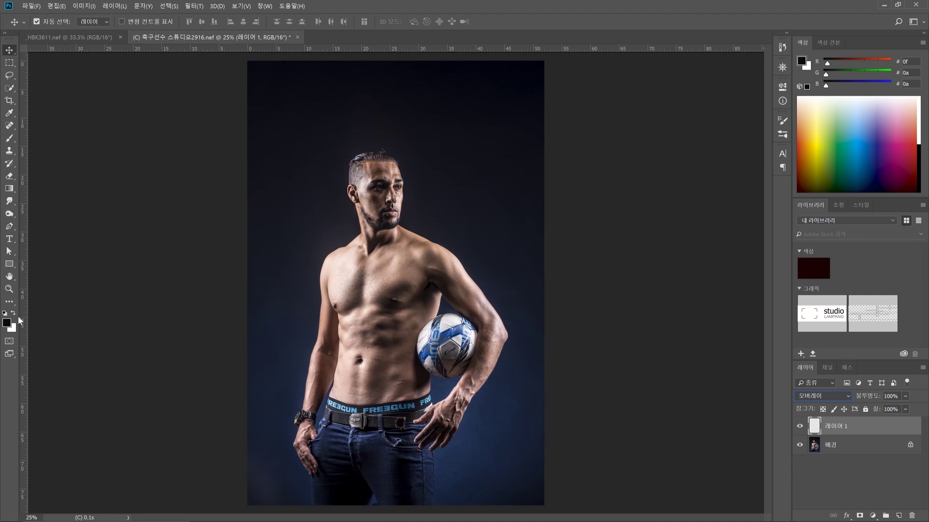
click(11, 138)
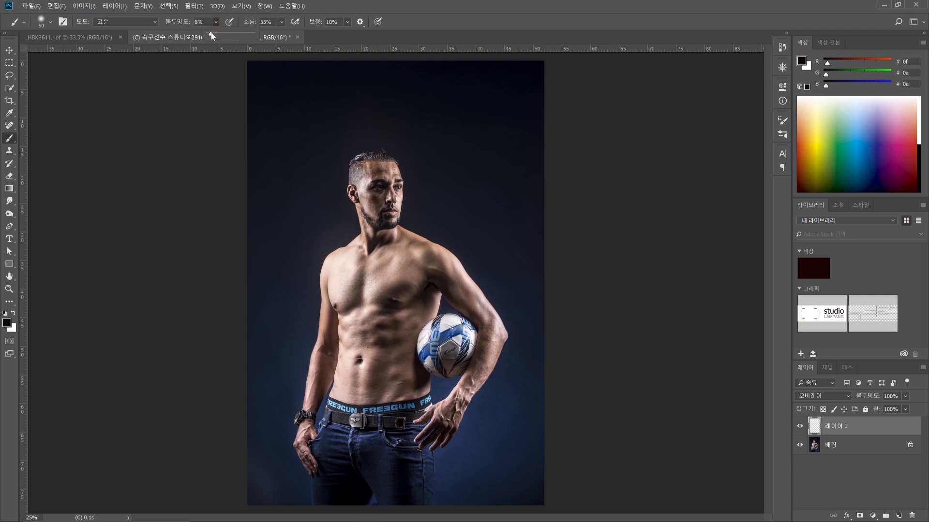
click(281, 21)
Step: Lower the brush Flow to 40% and check the soft brush's size and softness
drag(281, 34, 275, 34)
scroll(399, 280, up, 2)
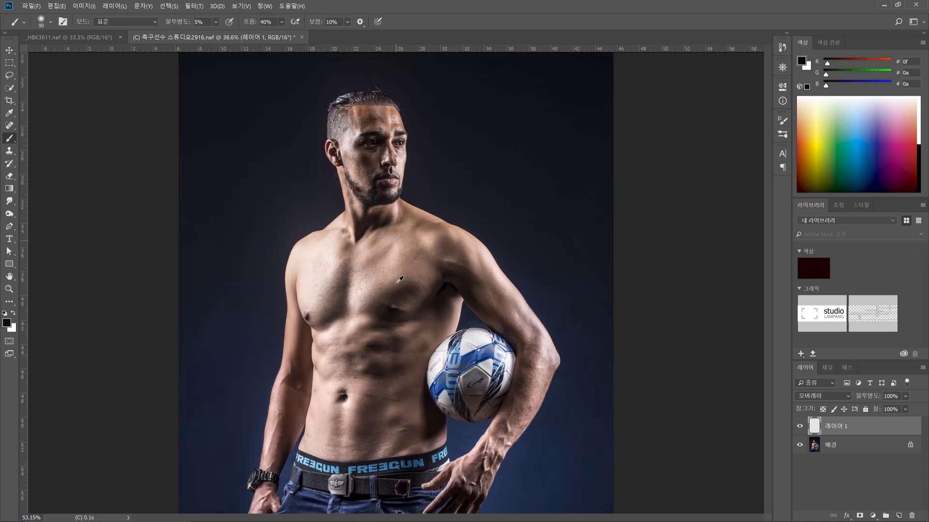
scroll(399, 280, up, 3)
click(43, 21)
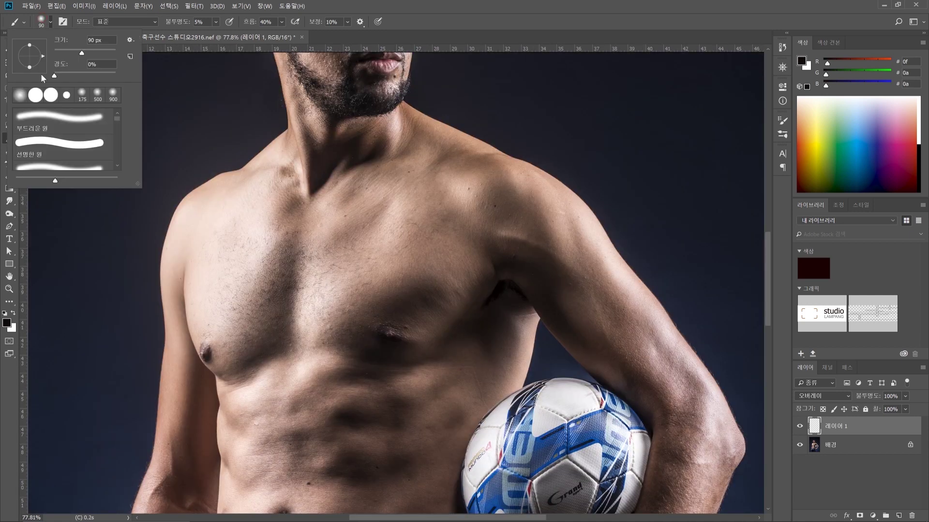
click(373, 8)
Step: Frame the upper body and burn black shadow along the collarbone
mouse_move(349, 158)
mouse_down()
mouse_move(340, 280)
mouse_move(338, 271)
mouse_up()
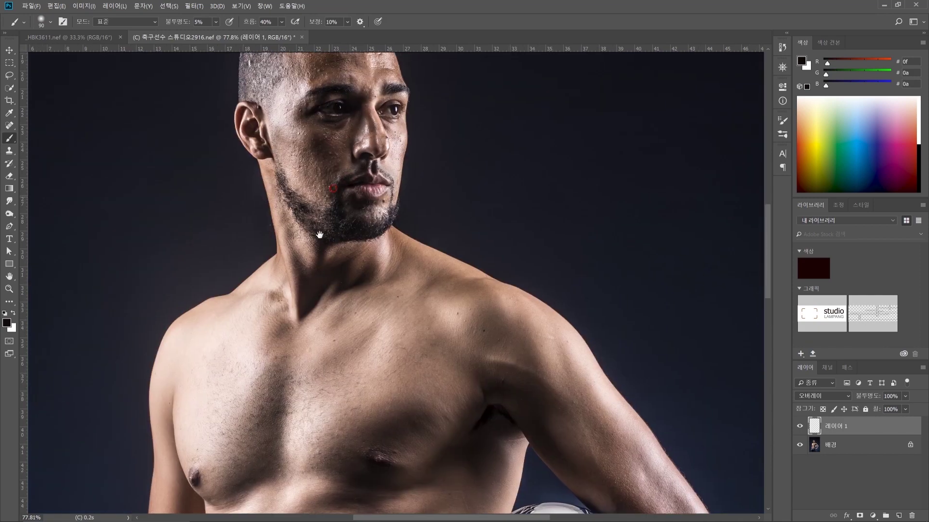
drag(319, 236, 302, 292)
drag(339, 492, 306, 271)
scroll(353, 260, down, 4)
drag(364, 228, 284, 168)
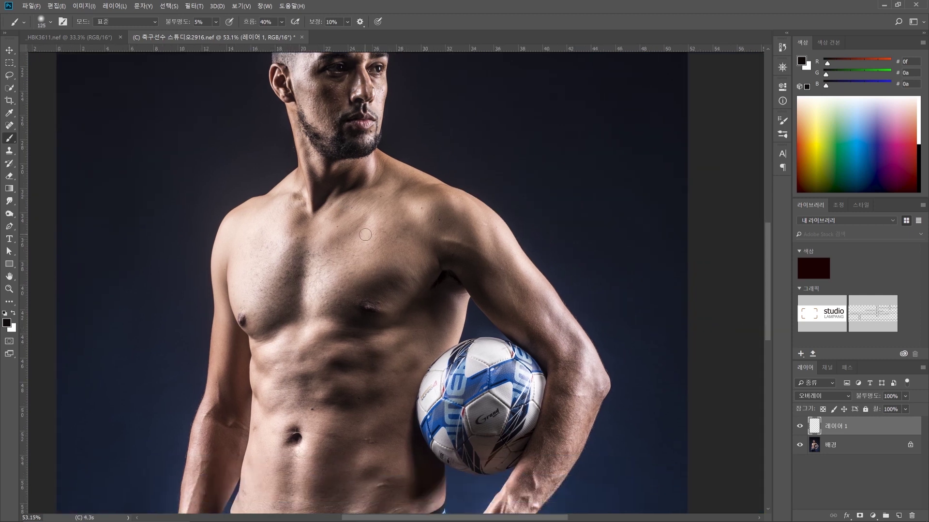
key(bracketright)
key(bracketright)
key(bracketright)
drag(360, 222, 330, 244)
mouse_move(294, 214)
mouse_down()
mouse_move(301, 220)
mouse_move(300, 181)
mouse_move(362, 187)
mouse_up()
key(bracketleft)
key(bracketleft)
click(295, 198)
Step: Darken the shoulder shadow and the upper arm toward the elbow
mouse_move(404, 218)
mouse_down()
mouse_move(461, 209)
mouse_move(472, 228)
mouse_up()
drag(445, 211, 441, 213)
drag(492, 236, 491, 233)
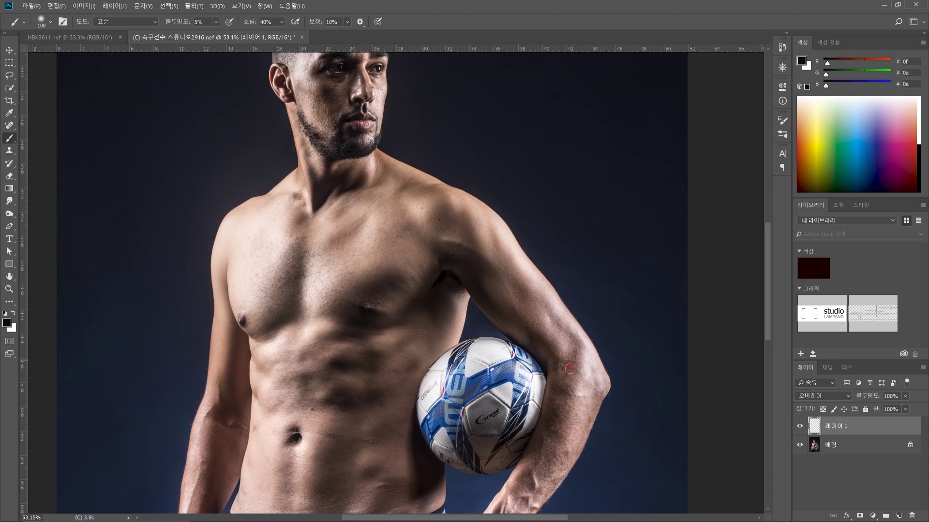
mouse_move(563, 376)
mouse_down()
mouse_move(553, 286)
mouse_move(577, 331)
mouse_up()
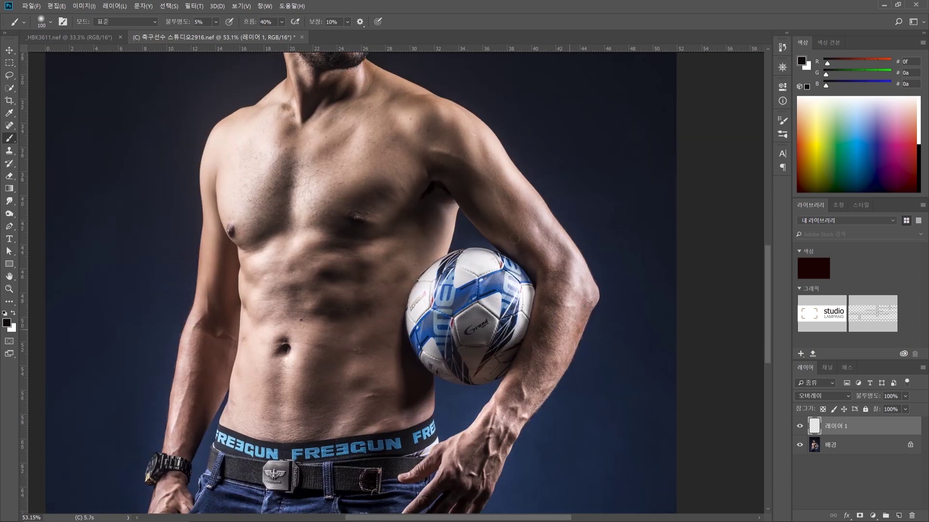
drag(510, 236, 544, 264)
Step: Deepen the chest, armpit and upper abdomen shadows, ending with a 125 px brush
drag(513, 386, 517, 325)
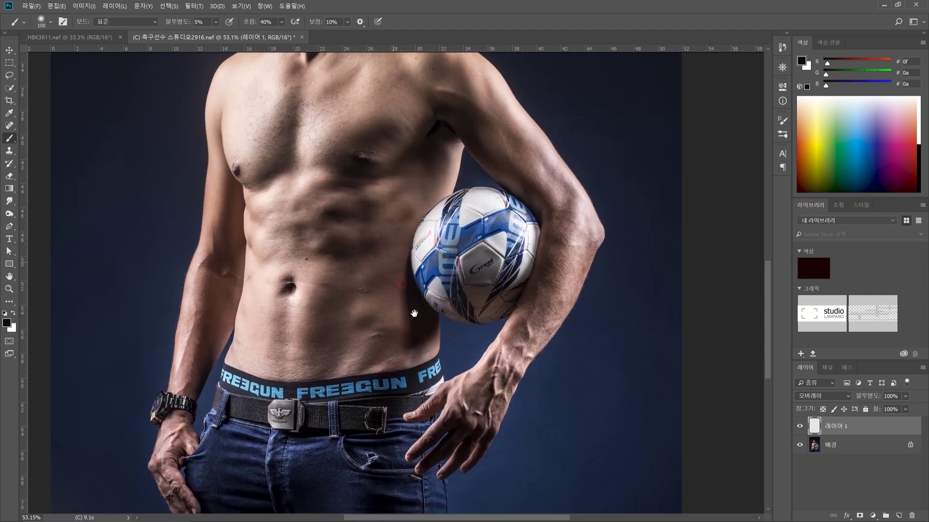
drag(415, 311, 436, 364)
key(bracketright)
key(bracketright)
key(bracketright)
mouse_move(398, 188)
mouse_down()
mouse_move(376, 201)
mouse_move(395, 185)
mouse_move(406, 210)
mouse_up()
drag(452, 189, 465, 182)
key(bracketleft)
key(bracketleft)
drag(364, 263, 347, 270)
click(355, 241)
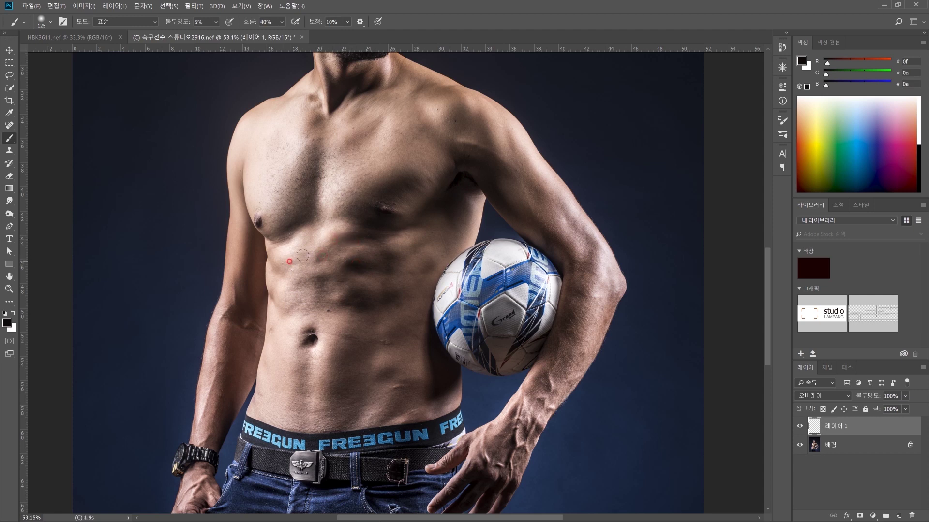
Step: Darken the shadow along the left ribs
click(276, 271)
mouse_move(275, 263)
mouse_down()
mouse_move(277, 293)
mouse_move(270, 287)
mouse_move(289, 303)
mouse_up()
key(bracketleft)
key(bracketright)
key(bracketright)
Step: Dab black shadow into the grooves between the abs
click(420, 267)
click(411, 252)
key(bracketleft)
click(398, 330)
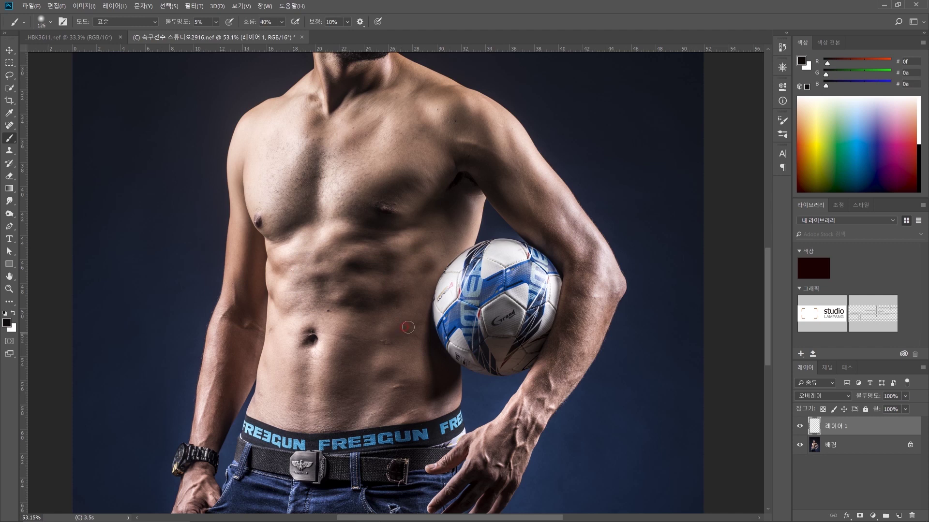
click(413, 325)
Step: Burn the lower abs on both sides and beside the navel
click(387, 371)
click(413, 390)
click(392, 414)
click(439, 408)
click(401, 409)
key(bracketright)
key(bracketright)
key(bracketright)
click(338, 415)
click(305, 353)
key(bracketleft)
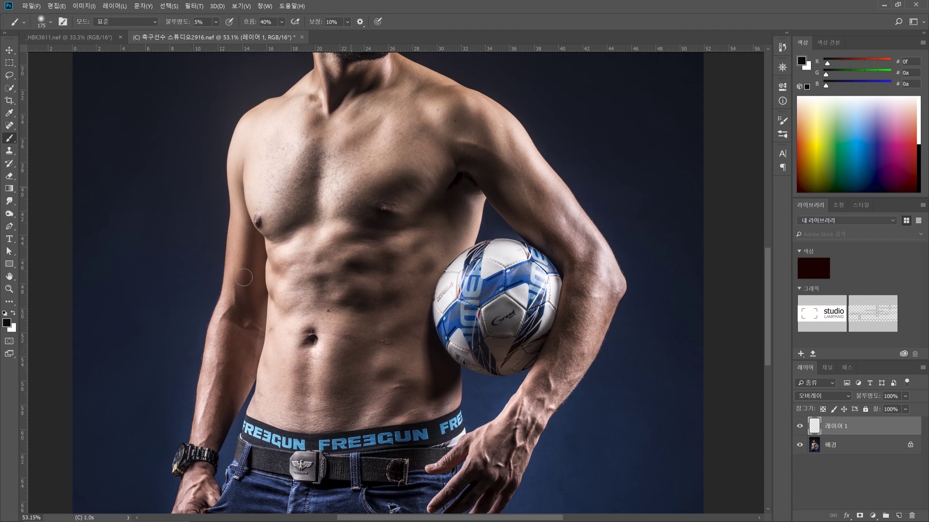
Step: Darken the left arm and the forearm near the elbow
mouse_move(250, 248)
mouse_down()
mouse_move(245, 318)
mouse_move(251, 257)
mouse_move(218, 418)
mouse_move(225, 392)
mouse_up()
key(bracketleft)
Step: Lightly darken across the chest, upper abdomen and sternum
key(bracketleft)
key(bracketleft)
drag(253, 316, 260, 300)
key(bracketright)
key(bracketright)
key(bracketright)
key(bracketright)
key(bracketright)
mouse_move(288, 211)
mouse_down()
mouse_move(273, 231)
mouse_move(258, 225)
mouse_move(272, 235)
mouse_up()
key(bracketright)
mouse_move(274, 267)
mouse_down()
mouse_move(304, 253)
mouse_move(298, 262)
mouse_move(311, 232)
mouse_up()
key(bracketleft)
key(bracketleft)
drag(360, 151, 352, 155)
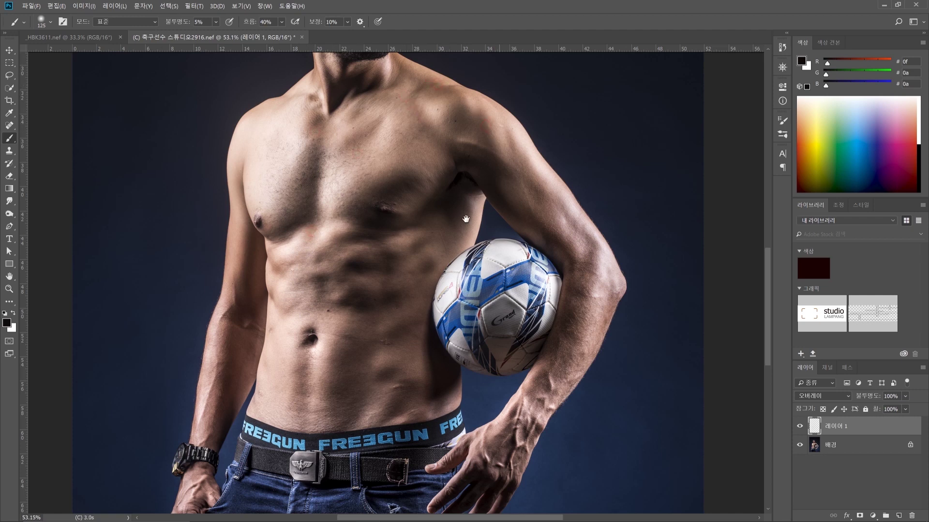
Step: Dab shadow on the lower abdomen, then shade the cheek and forehead at 90 px
drag(423, 272, 430, 189)
mouse_move(406, 324)
mouse_down()
mouse_move(374, 342)
mouse_move(356, 329)
mouse_move(350, 339)
mouse_up()
key(bracketright)
key(bracketright)
key(bracketright)
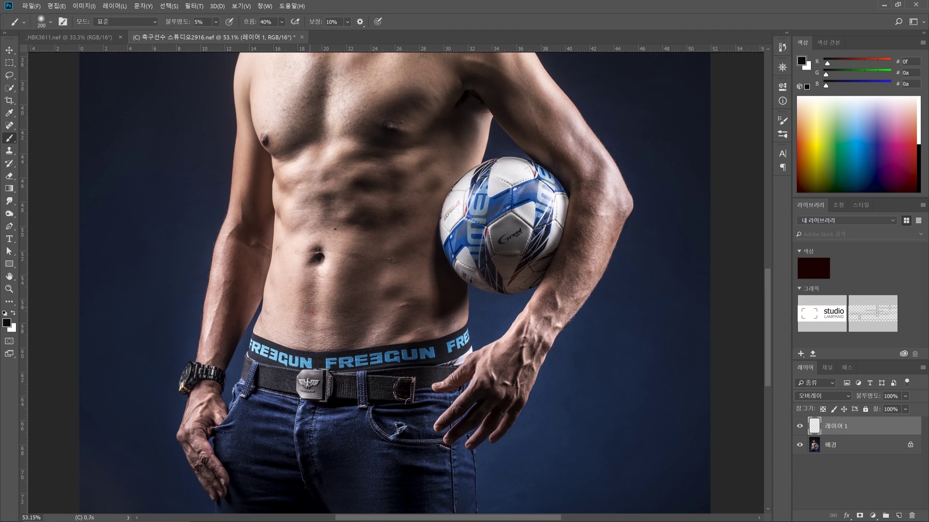
scroll(324, 287, up, 10)
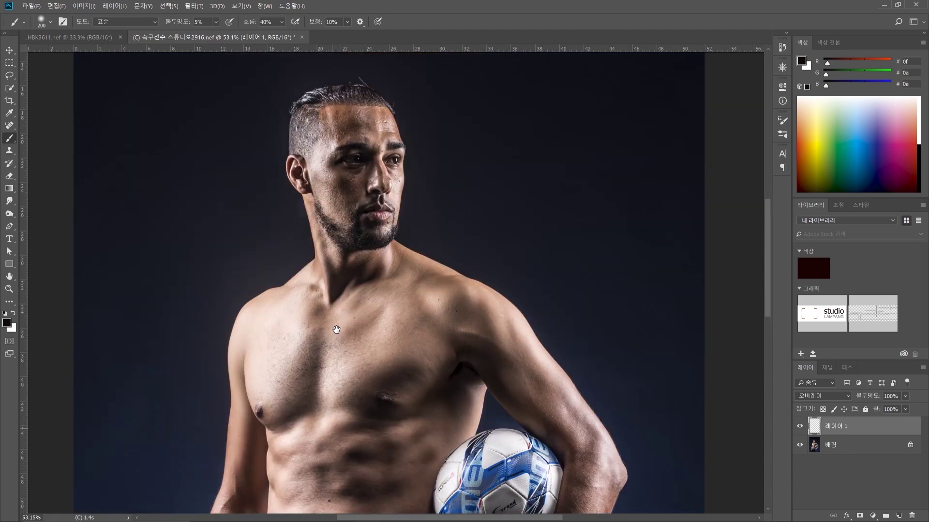
mouse_move(341, 128)
mouse_down()
mouse_move(376, 127)
mouse_move(386, 137)
mouse_move(362, 183)
mouse_up()
key(bracketleft)
key(bracketleft)
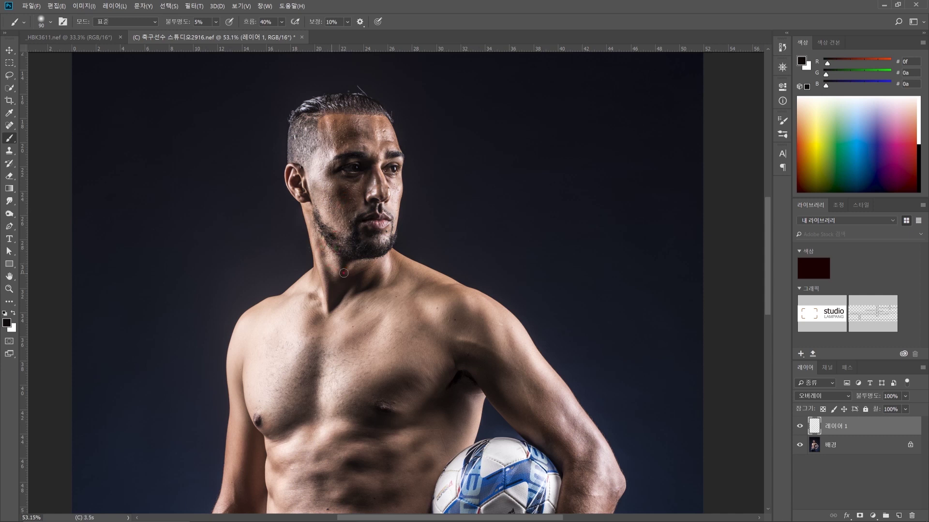
Step: Add a last collarbone shadow, swap to white, and brighten the shoulder highlight
click(312, 296)
key(x)
drag(345, 306, 347, 264)
key(bracketright)
key(bracketright)
mouse_move(403, 255)
mouse_down()
mouse_move(427, 253)
mouse_move(403, 252)
mouse_move(421, 263)
mouse_move(421, 250)
mouse_move(457, 247)
mouse_move(445, 244)
mouse_move(458, 262)
mouse_up()
key(bracketleft)
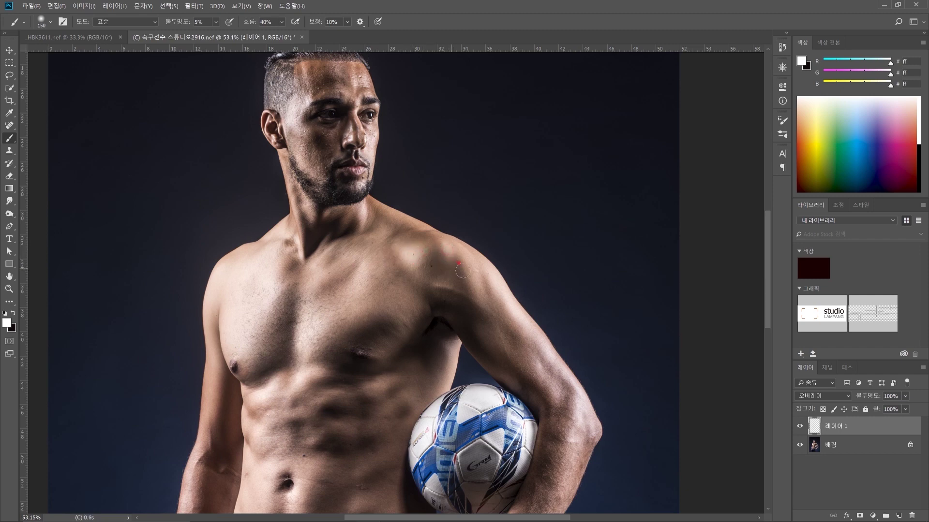
key(bracketleft)
key(bracketleft)
key(bracketleft)
key(bracketleft)
Step: Dodge spots along the shoulder, upper arm and down the forearm with a 90 px brush
click(436, 284)
key(bracketright)
click(453, 287)
click(498, 290)
click(502, 333)
click(556, 389)
mouse_move(556, 403)
mouse_down()
mouse_move(557, 419)
mouse_move(481, 189)
mouse_up()
key(space)
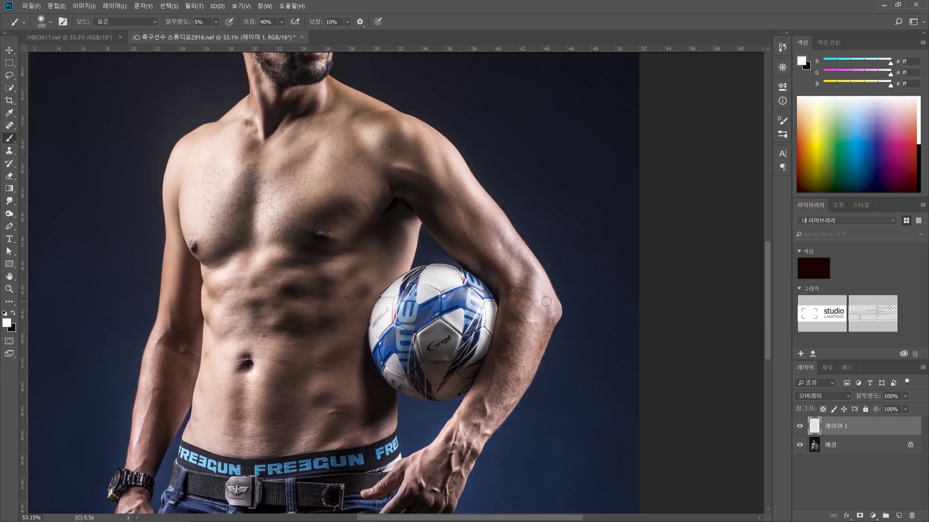
key(bracketright)
key(bracketleft)
key(bracketleft)
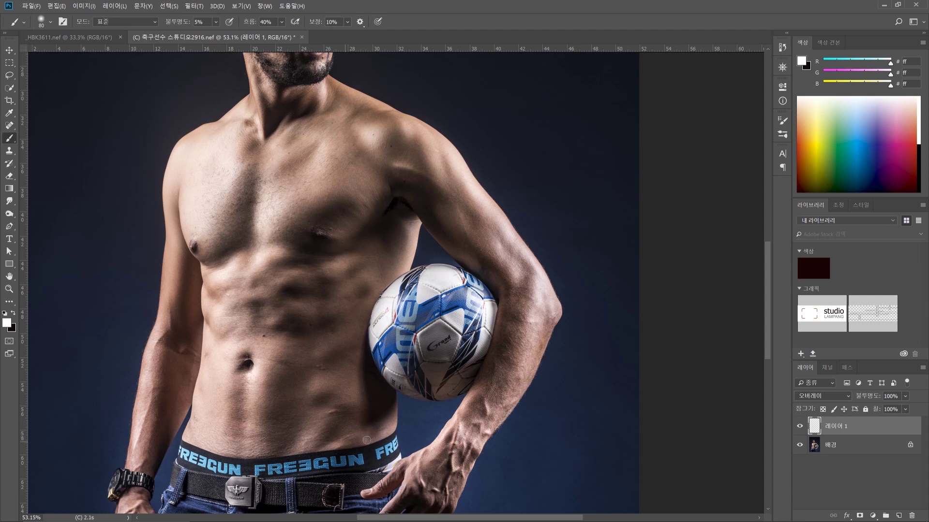
Step: Paint soft 5% overlay strokes across the lower, right and upper abdomen, resizing the brush as needed
drag(382, 433, 334, 443)
key(bracketright)
key(bracketright)
mouse_move(350, 397)
mouse_down()
mouse_move(318, 380)
mouse_move(311, 385)
mouse_move(323, 382)
mouse_move(323, 416)
mouse_up()
mouse_move(327, 347)
mouse_down()
mouse_move(354, 327)
mouse_move(352, 336)
mouse_up()
key(bracketright)
mouse_move(365, 304)
mouse_down()
mouse_move(370, 272)
mouse_move(356, 281)
mouse_move(367, 272)
mouse_move(376, 278)
mouse_move(374, 259)
mouse_move(284, 275)
mouse_move(306, 314)
mouse_move(294, 306)
mouse_move(311, 308)
mouse_move(286, 299)
mouse_move(292, 312)
mouse_move(313, 304)
mouse_move(311, 323)
mouse_move(263, 320)
mouse_move(274, 318)
mouse_move(265, 307)
mouse_move(274, 286)
mouse_move(249, 297)
mouse_move(264, 288)
mouse_move(251, 295)
mouse_move(213, 282)
mouse_move(221, 282)
mouse_move(212, 308)
mouse_move(224, 315)
mouse_move(229, 298)
mouse_up()
key(bracketleft)
key(bracketleft)
key(bracketleft)
key(bracketright)
key(bracketright)
key(bracketleft)
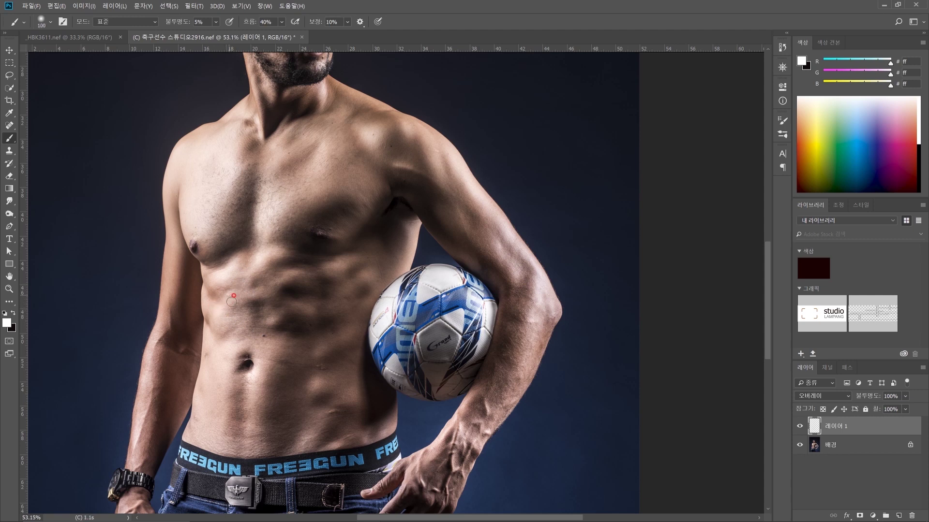
drag(237, 343, 253, 347)
mouse_move(250, 405)
mouse_down()
mouse_move(256, 432)
mouse_move(250, 449)
mouse_move(211, 441)
mouse_up()
key(bracketright)
key(bracketright)
key(bracketleft)
key(bracketleft)
Step: Brush soft strokes along the left forearm and brighten the upper chest
mouse_move(151, 363)
mouse_down()
mouse_move(151, 381)
mouse_move(165, 395)
mouse_up()
key(bracketright)
key(bracketright)
mouse_move(330, 161)
mouse_down()
mouse_move(316, 180)
mouse_move(363, 171)
mouse_move(343, 182)
mouse_move(303, 177)
mouse_move(284, 191)
mouse_move(213, 178)
mouse_move(203, 205)
mouse_move(249, 145)
mouse_move(234, 155)
mouse_move(246, 124)
mouse_move(225, 133)
mouse_move(246, 115)
mouse_up()
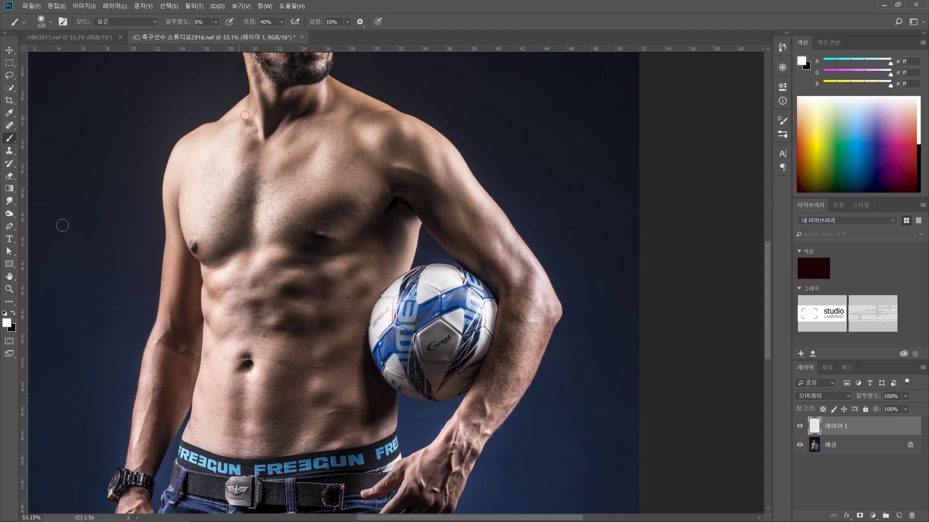
Step: Erase the stray overlay highlight at the armpit fold, then return to the Brush
click(10, 175)
key(bracketright)
key(bracketright)
key(bracketright)
key(bracketright)
key(bracketright)
key(bracketright)
key(bracketright)
key(bracketright)
key(bracketright)
key(bracketright)
key(bracketright)
key(bracketright)
key(bracketright)
key(bracketright)
key(bracketright)
key(bracketright)
key(bracketright)
key(bracketright)
key(bracketright)
key(bracketright)
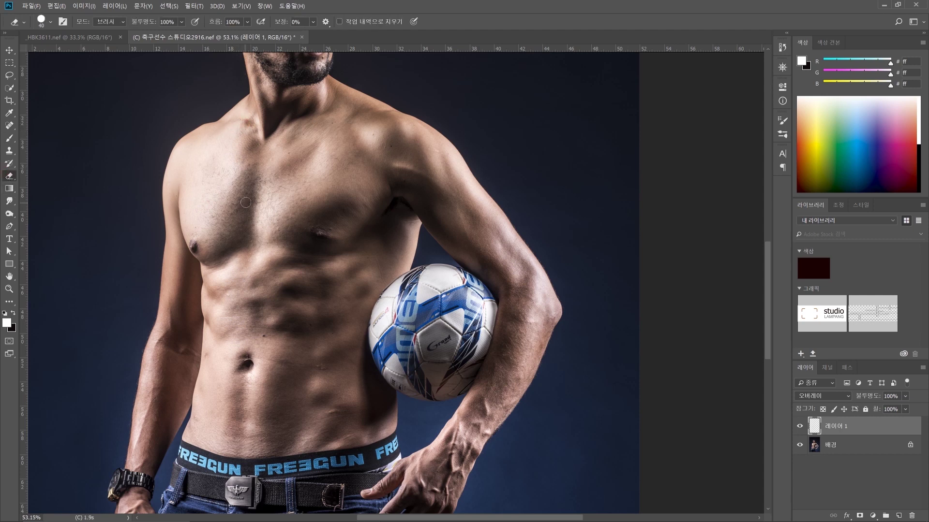
key(bracketleft)
key(bracketleft)
key(bracketleft)
key(bracketleft)
key(bracketleft)
key(bracketleft)
drag(410, 169, 399, 168)
click(9, 138)
key(bracketleft)
key(bracketleft)
key(bracketleft)
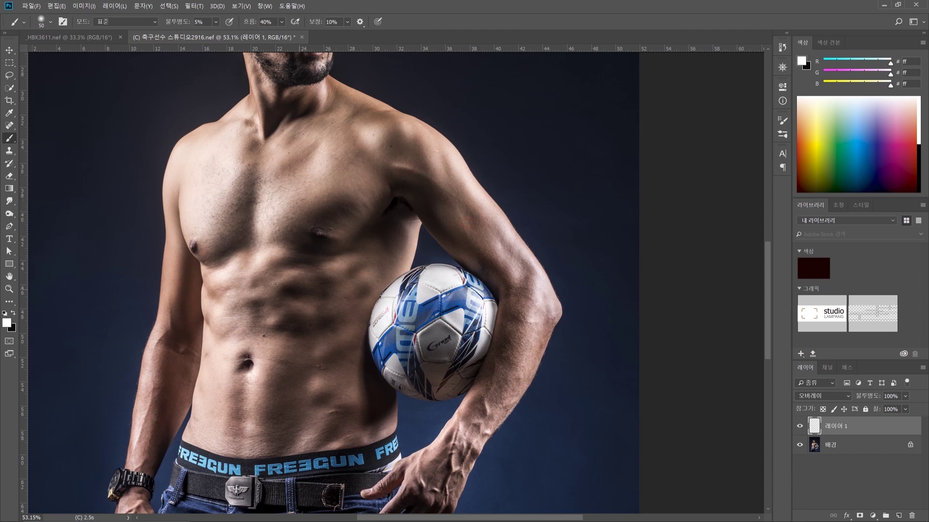
Step: Add faint soft strokes near the upper abdomen and upper chest with a larger brush
key(bracketright)
key(bracketright)
drag(261, 265, 252, 274)
key(bracketright)
click(286, 168)
Step: With a smaller brush, dab under the eye and paint cheek, temple, lips, forehead and jawline
drag(287, 168, 293, 286)
drag(300, 220, 274, 270)
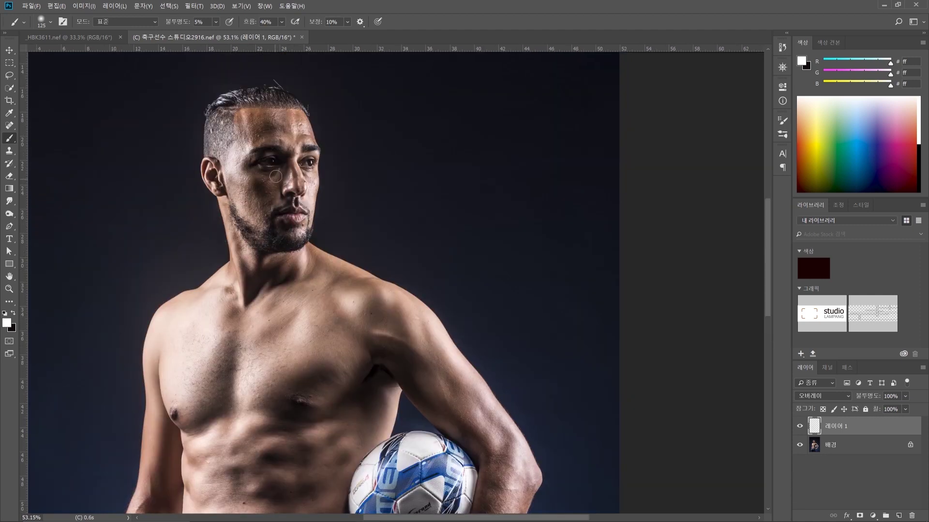
key(bracketleft)
key(bracketleft)
click(275, 176)
mouse_move(253, 180)
mouse_down()
mouse_move(237, 159)
mouse_move(276, 192)
mouse_up()
drag(287, 211, 283, 190)
mouse_move(275, 133)
mouse_down()
mouse_move(296, 141)
mouse_move(286, 118)
mouse_move(256, 111)
mouse_up()
drag(237, 237, 284, 257)
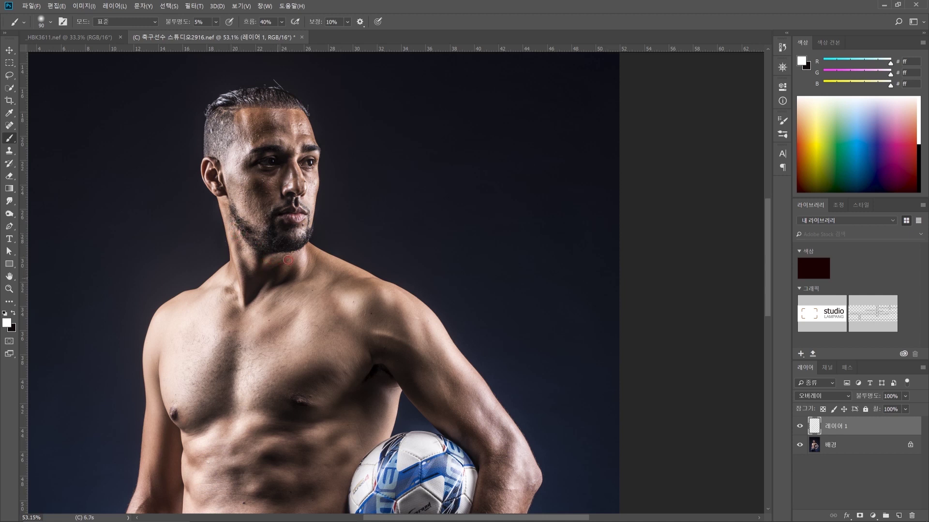
scroll(307, 241, down, 8)
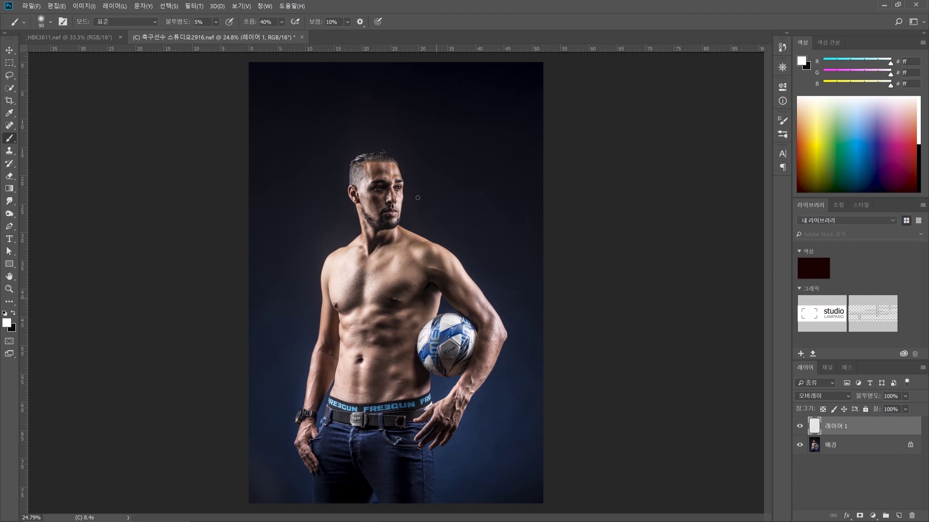
scroll(486, 232, up, 5)
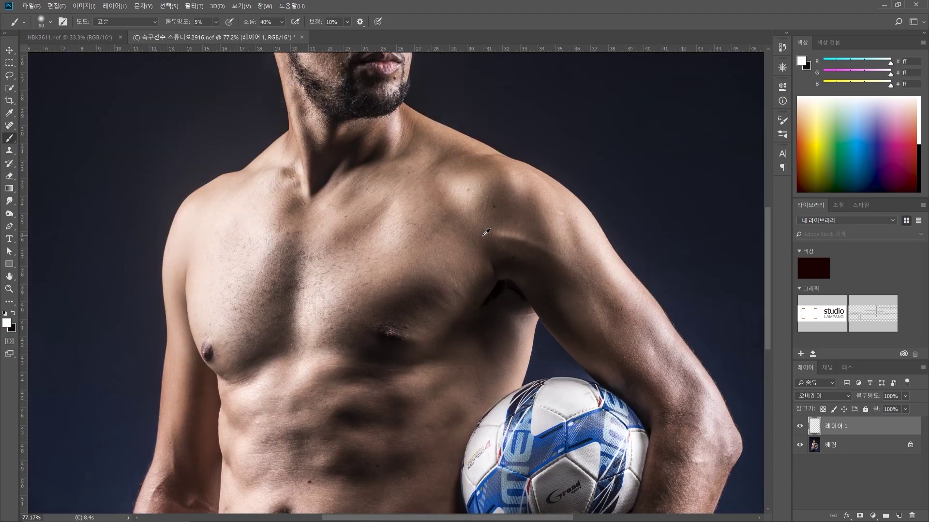
drag(555, 187, 407, 309)
scroll(448, 223, down, 10)
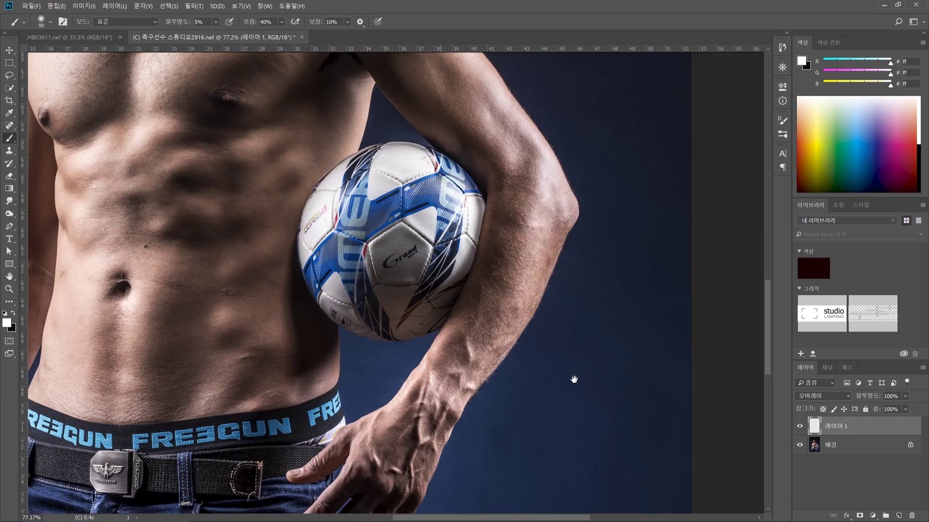
drag(573, 379, 552, 148)
drag(572, 282, 549, 169)
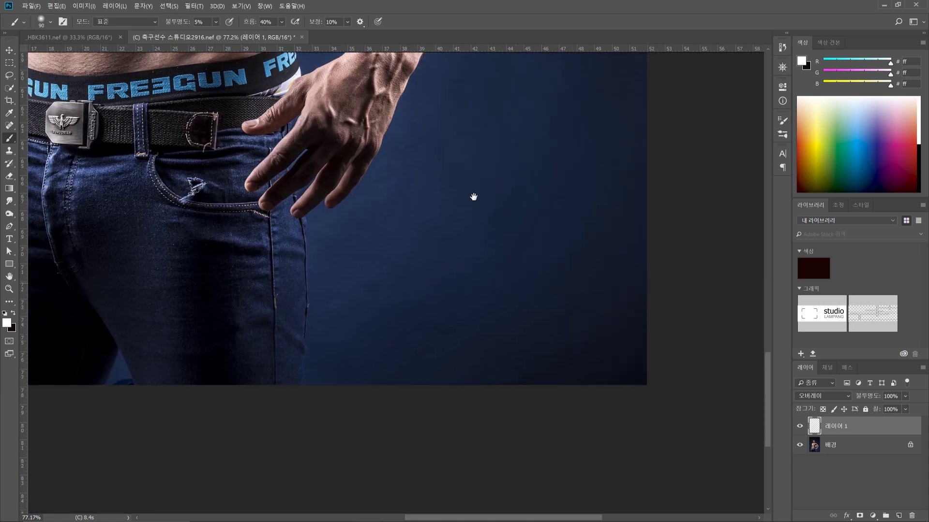
drag(408, 154, 602, 300)
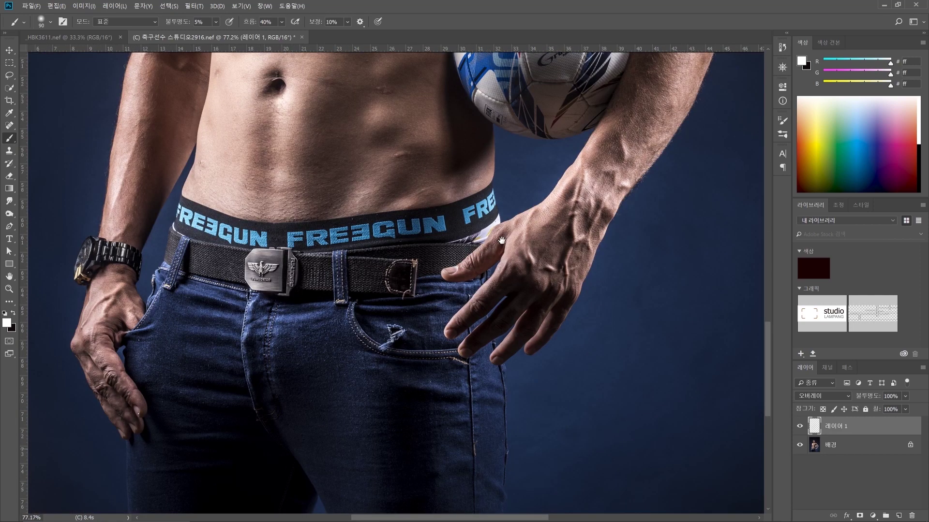
drag(339, 144, 502, 265)
scroll(502, 264, down, 3)
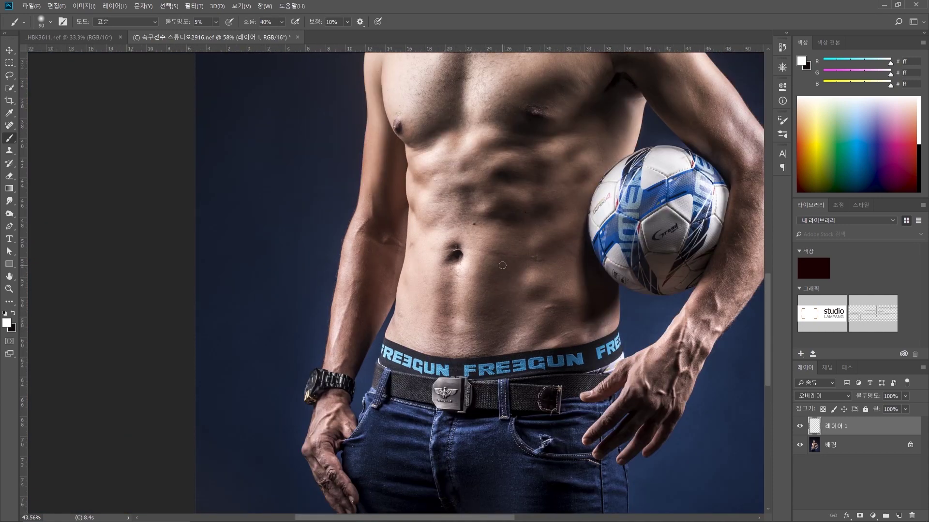
scroll(502, 265, down, 2)
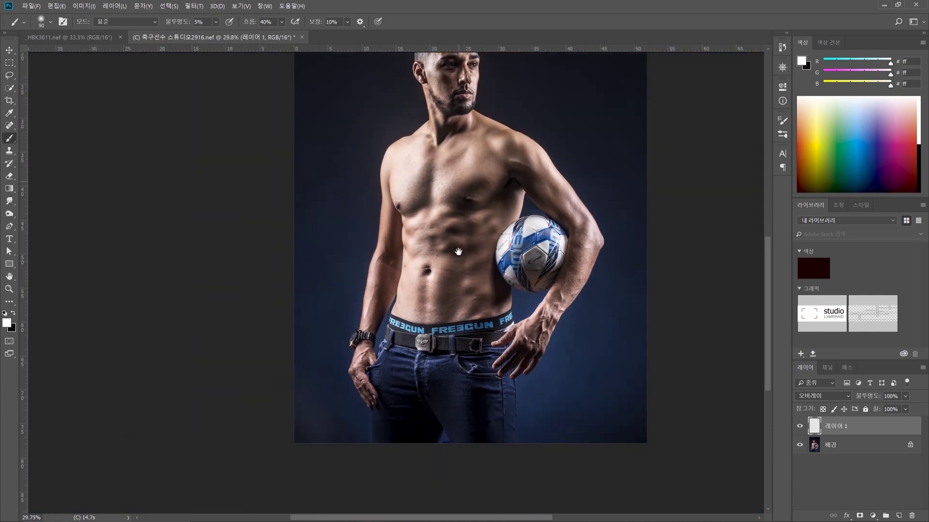
drag(490, 202, 457, 244)
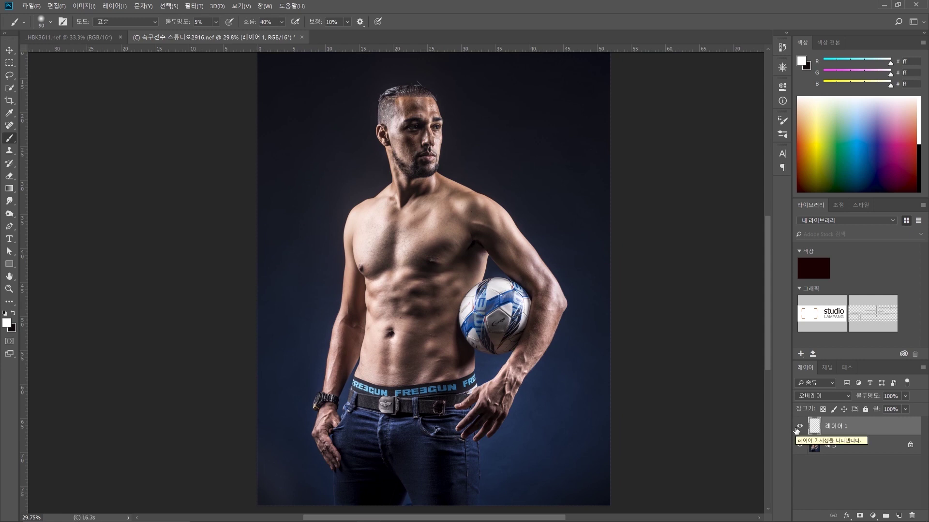
click(799, 428)
click(799, 427)
click(799, 427)
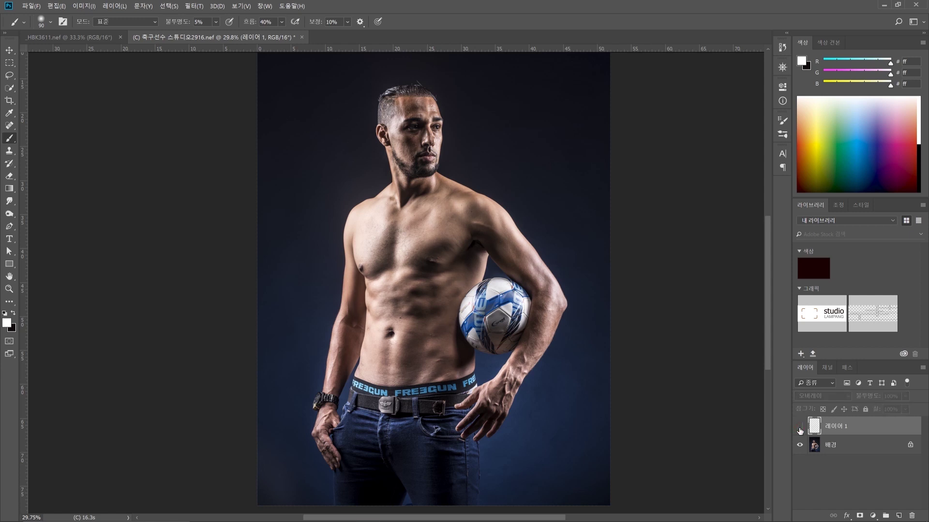
click(800, 428)
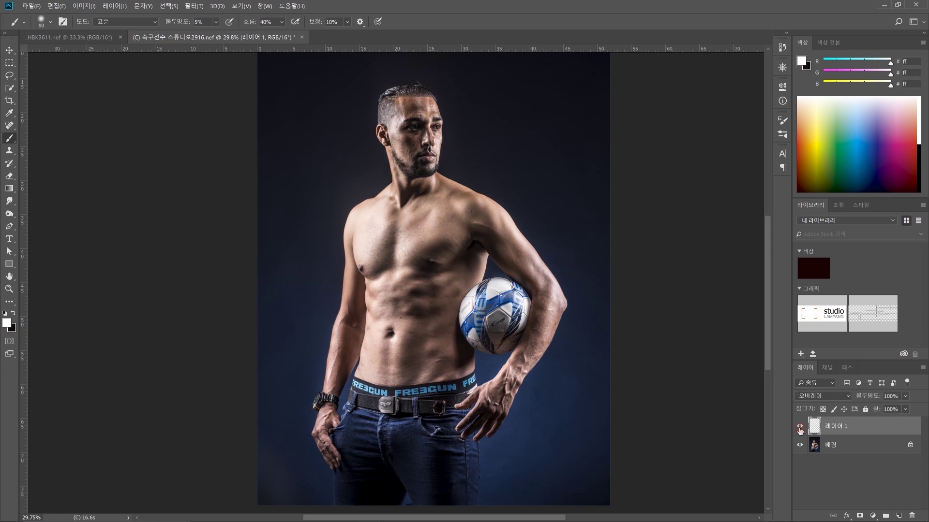
click(800, 428)
click(800, 427)
click(800, 427)
click(799, 427)
click(799, 428)
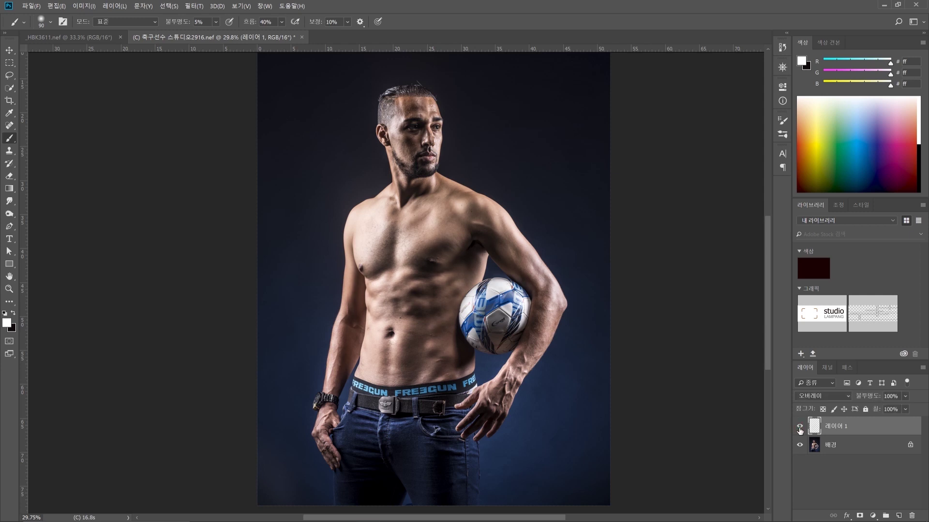
click(800, 428)
click(800, 427)
click(800, 427)
click(800, 428)
click(799, 428)
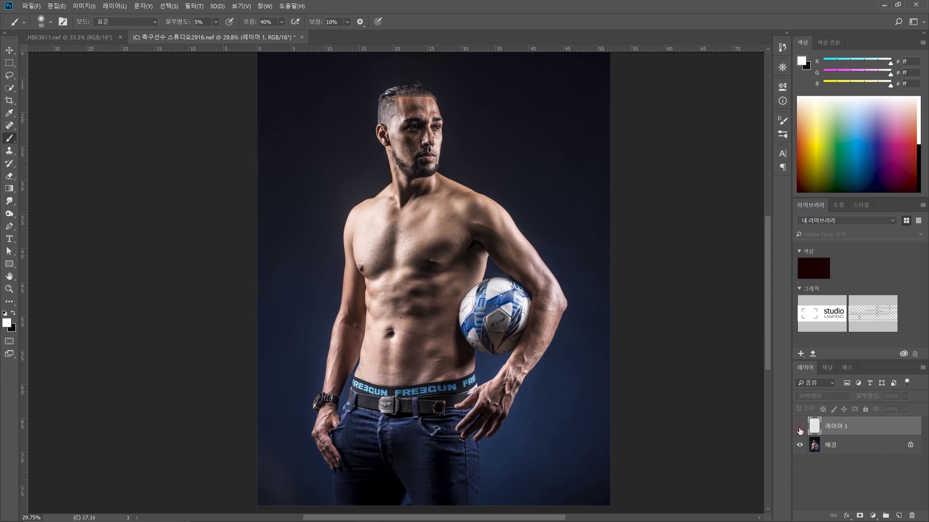
click(799, 427)
click(800, 428)
click(799, 428)
click(799, 427)
click(799, 428)
click(799, 427)
click(799, 428)
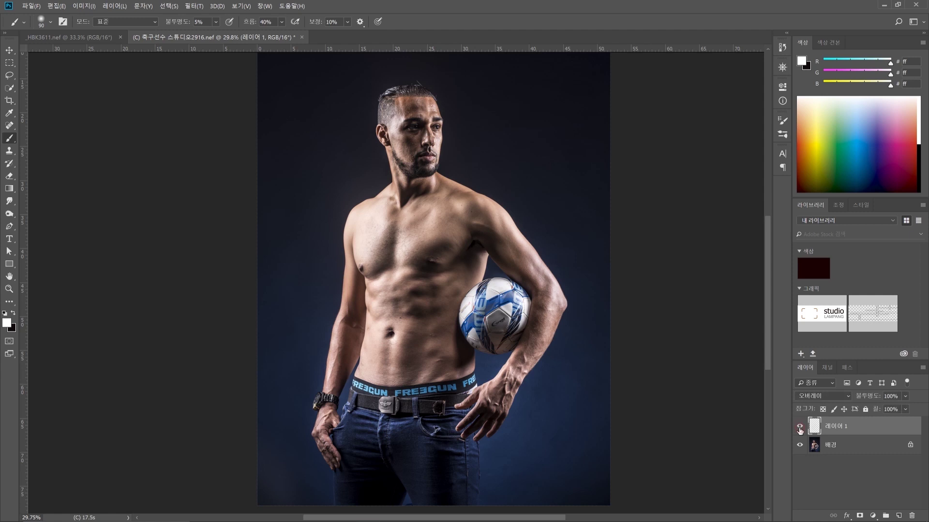
click(799, 428)
click(800, 427)
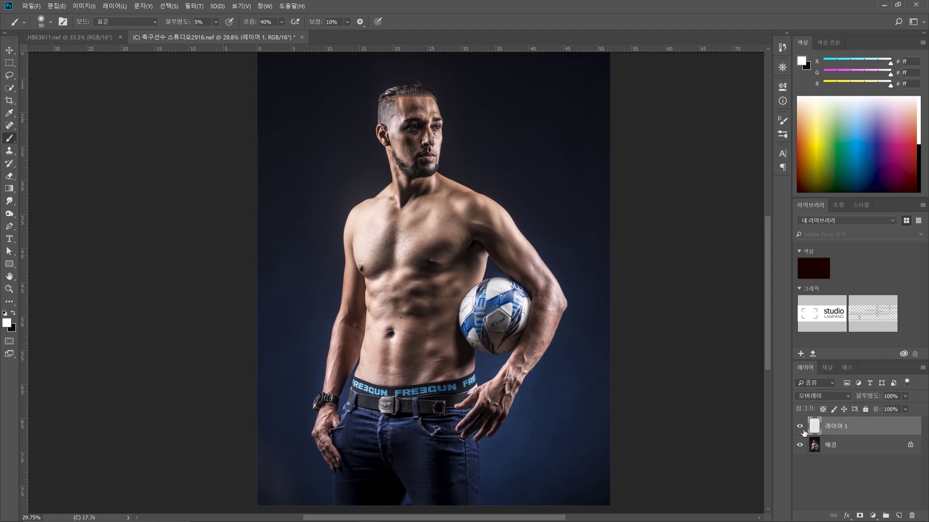
click(843, 445)
click(846, 429)
Step: Stamp all visible layers into a new merged layer with Ctrl+Alt+Shift+E and check it
key(ctrl+alt+shift+e)
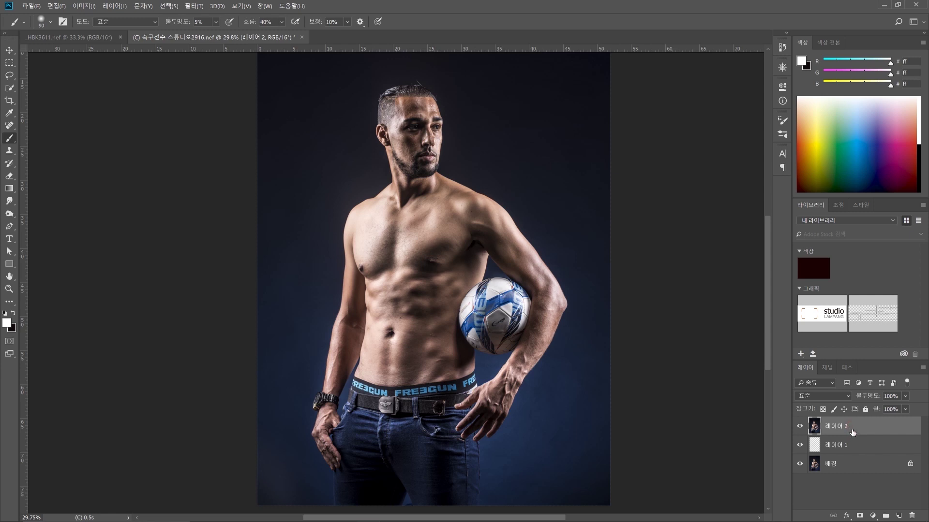
click(798, 427)
click(798, 427)
click(853, 427)
scroll(566, 413, up, 5)
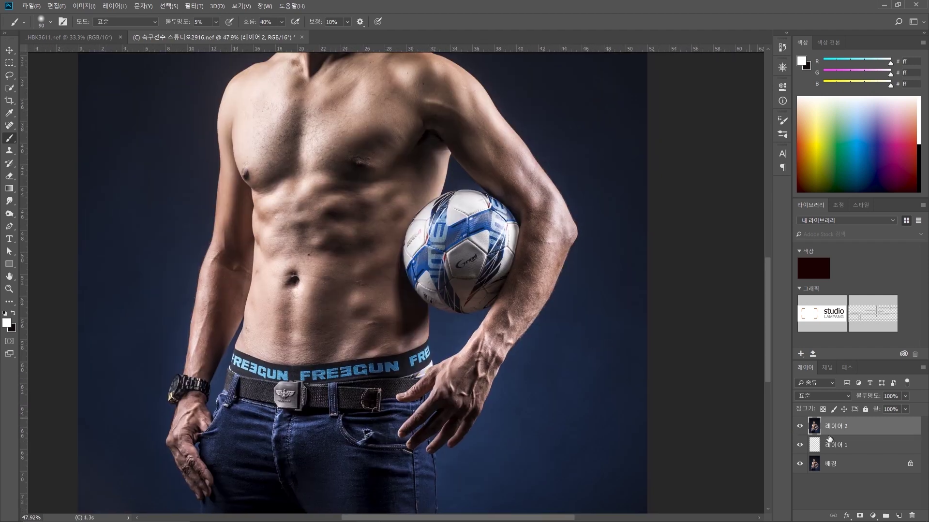
Step: Duplicate the merged layer, hide the copy, and select 레이어 2 as the working layer
key(ctrl+j)
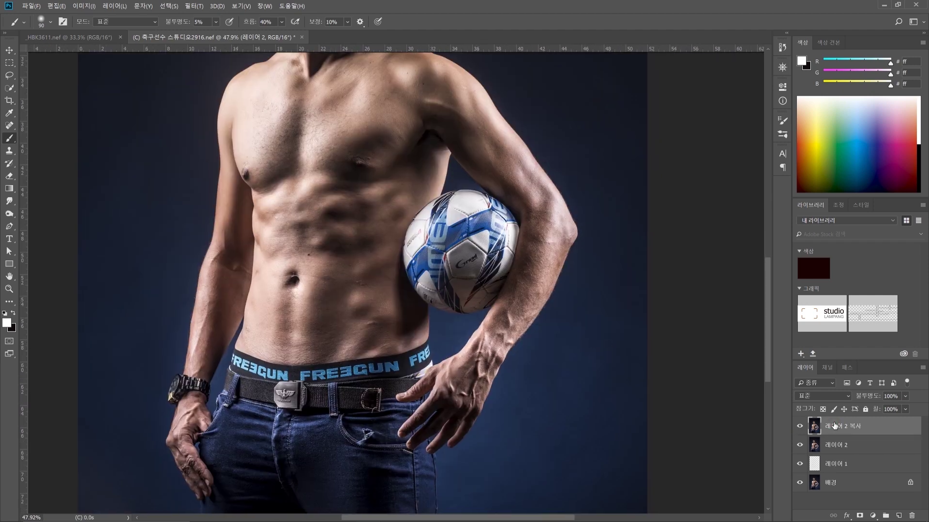
click(799, 426)
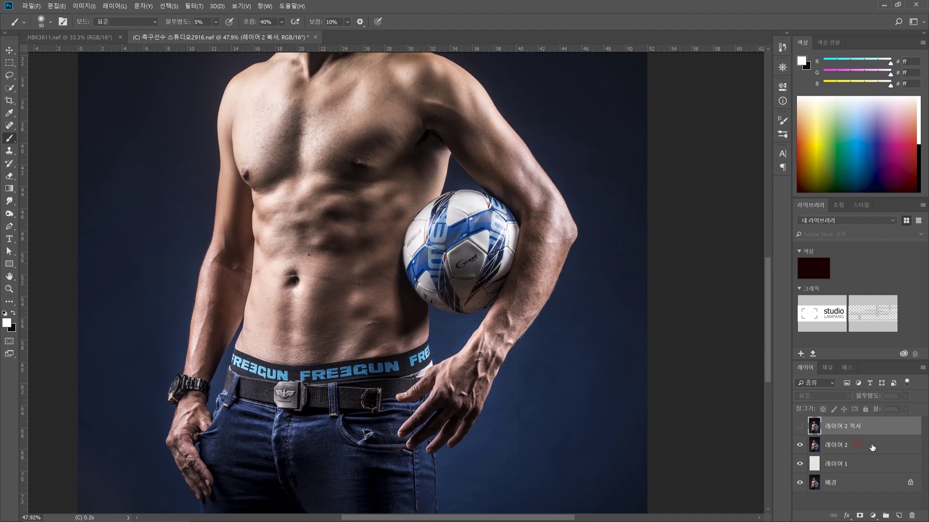
click(842, 445)
click(83, 6)
click(82, 5)
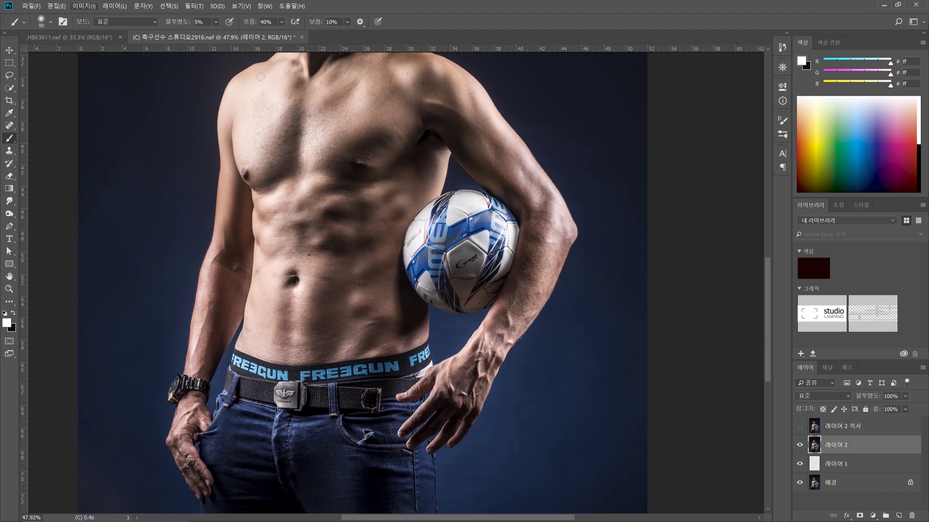
click(195, 8)
Step: Blur 레이어 2 with Gaussian Blur, then show and select the sharp 레이어 2 복사 above it
mouse_move(246, 174)
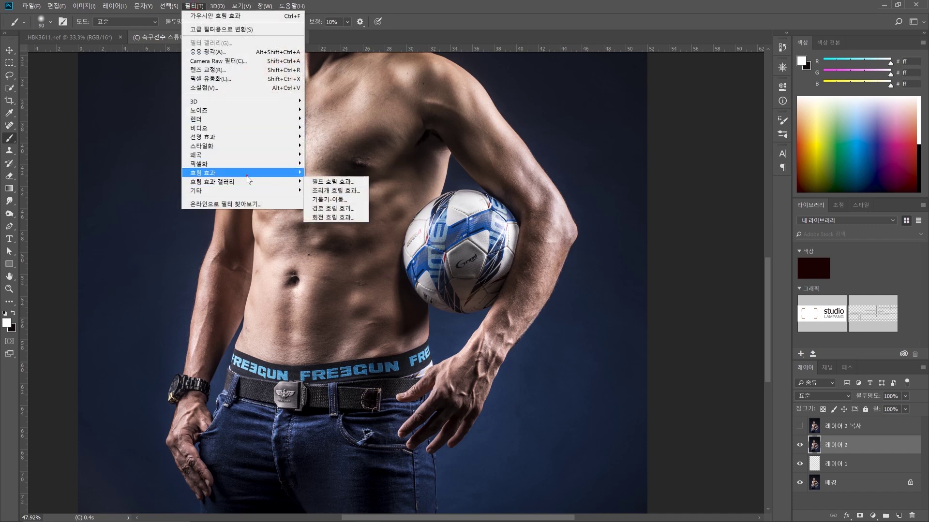
click(334, 173)
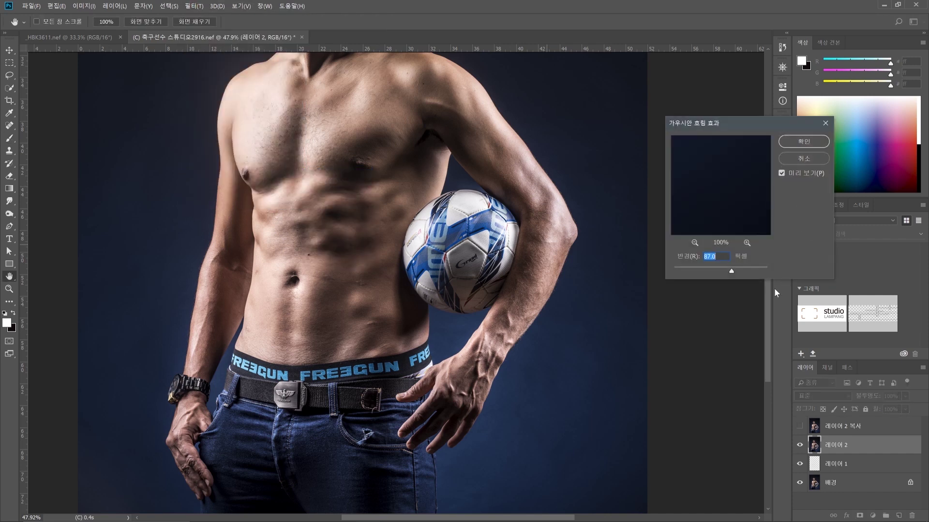
drag(702, 271, 706, 271)
click(810, 141)
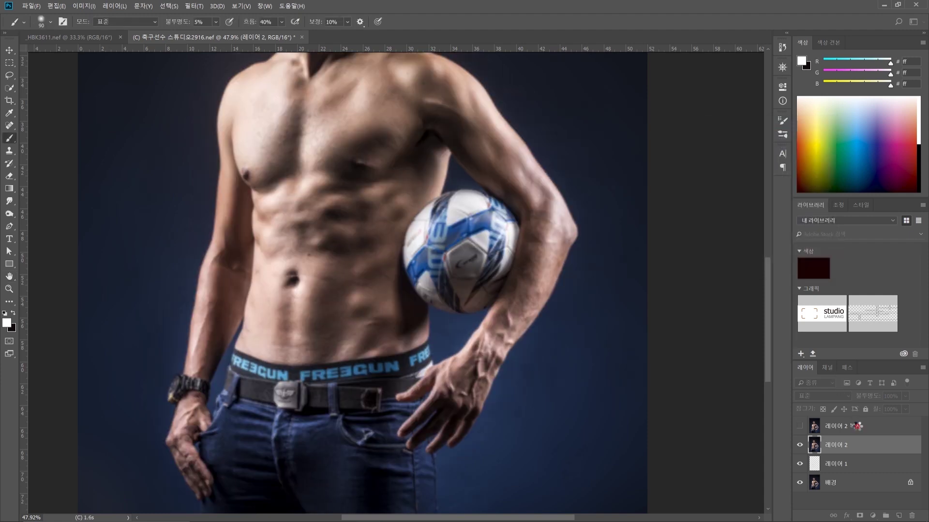
click(855, 427)
click(799, 426)
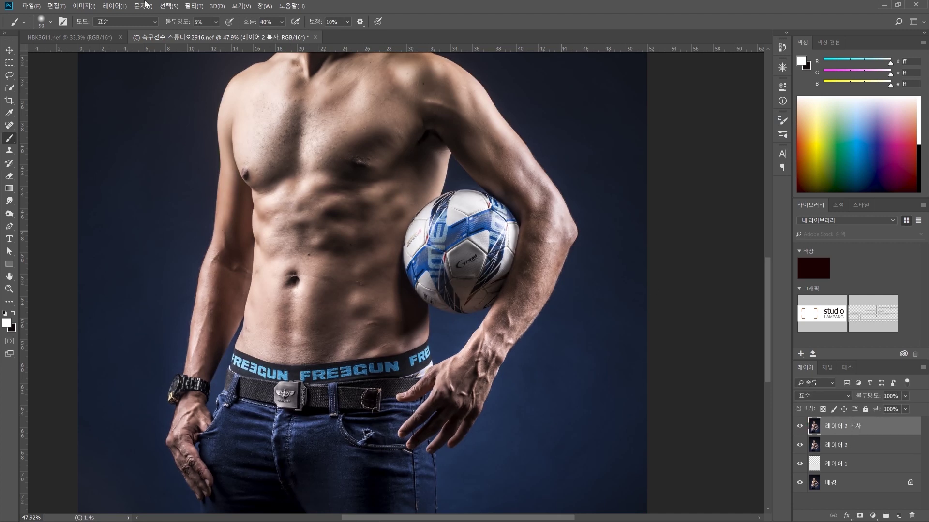
Step: Apply Image to the copy with 레이어 2 as source in Subtract mode, producing a grey detail layer
click(67, 6)
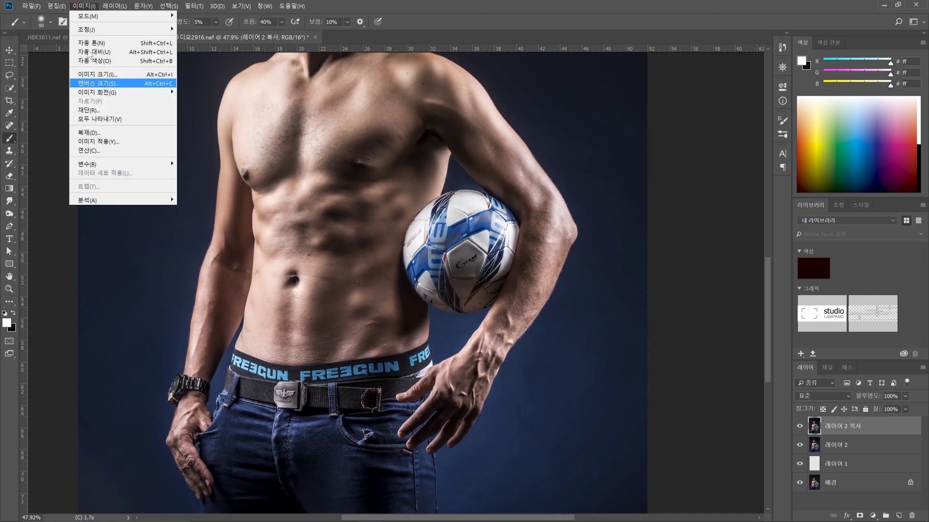
mouse_move(83, 6)
click(97, 141)
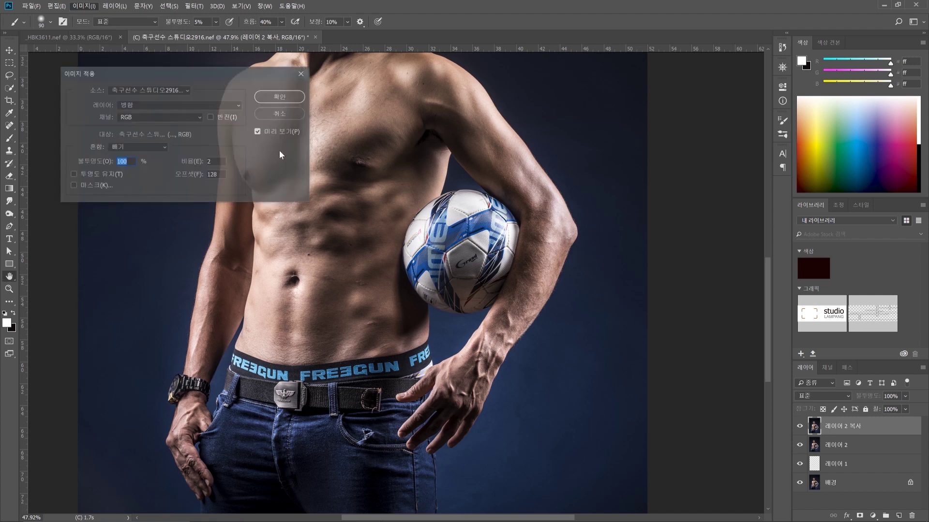
click(171, 103)
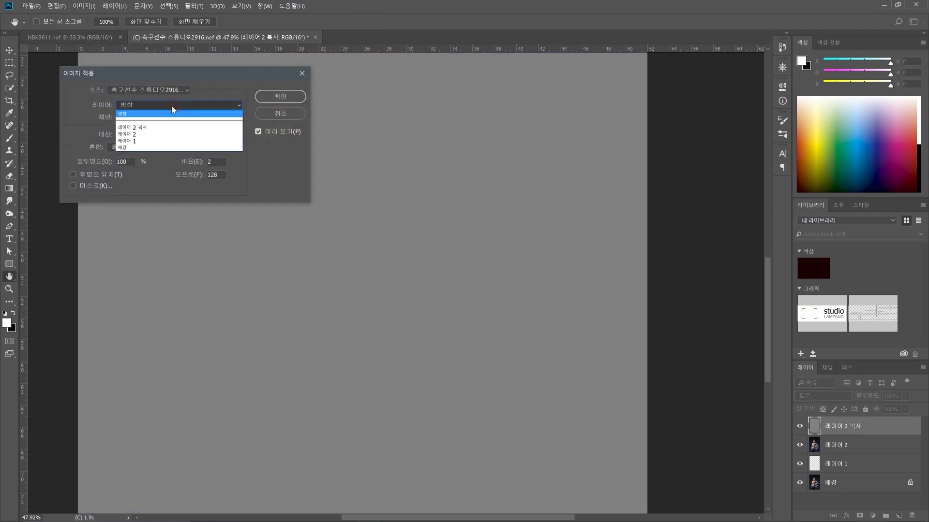
click(169, 132)
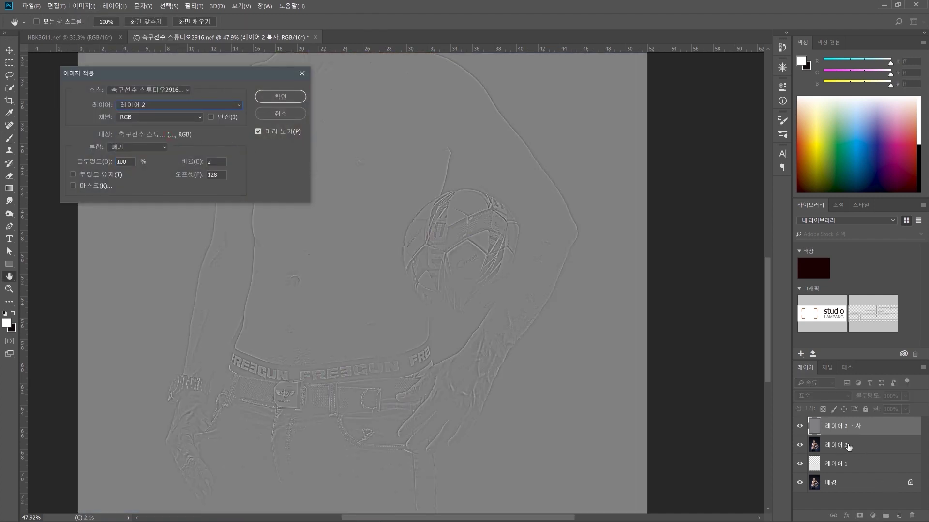
click(280, 96)
Step: Set the detail layer's blend mode to Linear Light and select 레이어 2
key(b)
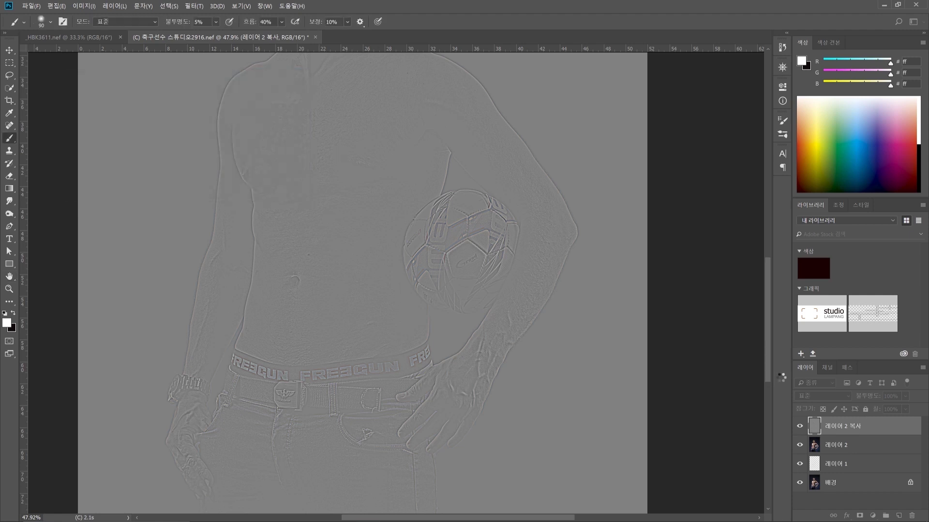
click(828, 395)
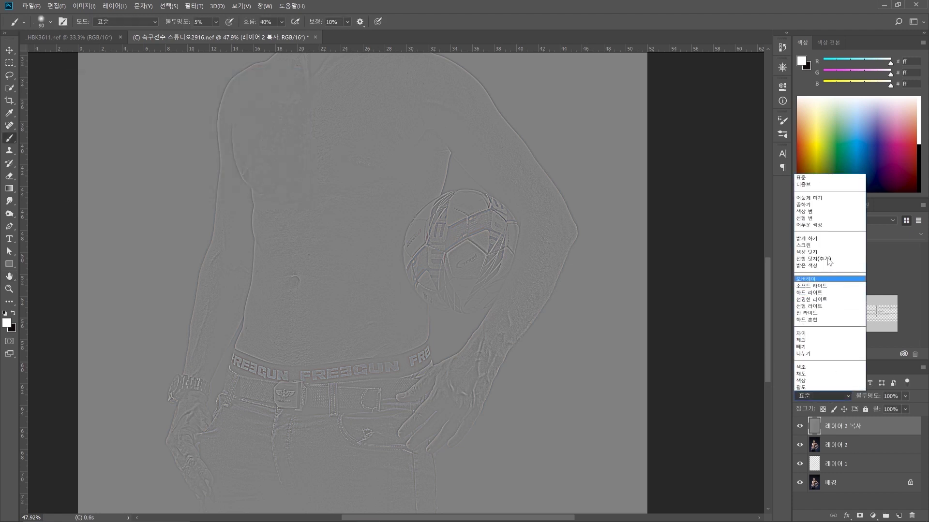
click(816, 306)
click(850, 447)
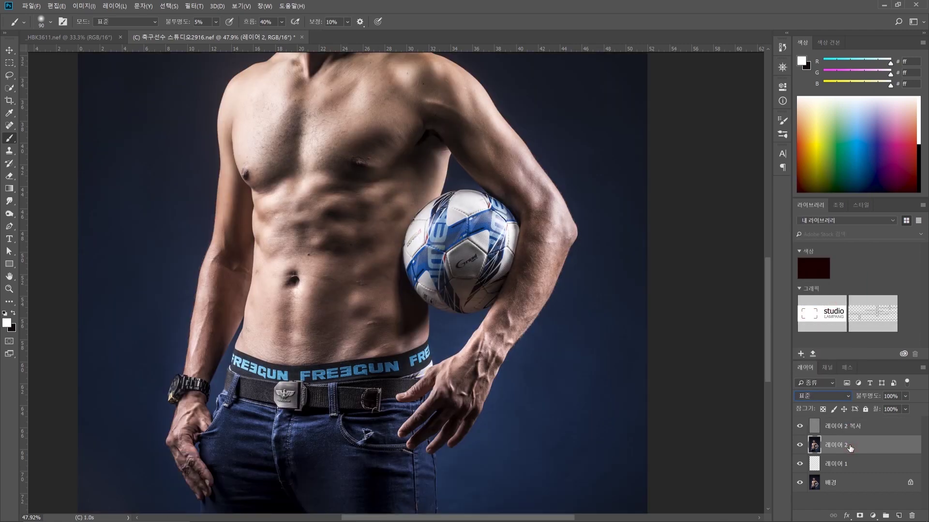
Step: Lasso a first patch of dark background right of the arm and preview it in Quick Mask
drag(396, 294, 345, 222)
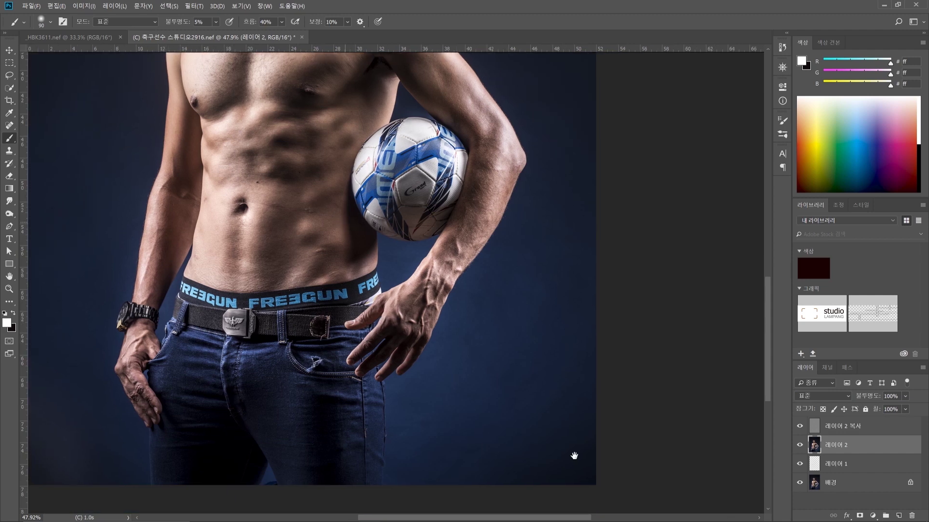
click(9, 78)
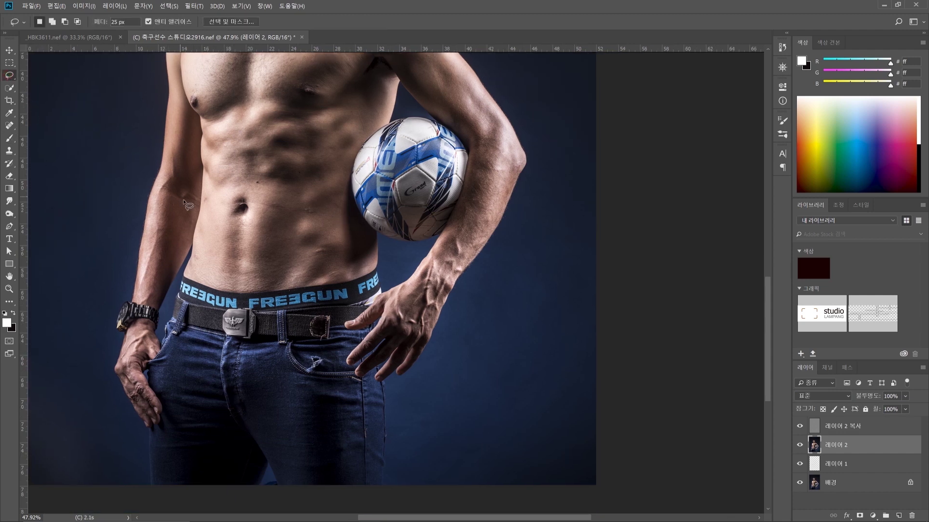
mouse_move(428, 480)
mouse_down()
mouse_move(407, 421)
mouse_move(465, 306)
mouse_move(527, 256)
mouse_move(634, 429)
mouse_move(563, 488)
mouse_move(379, 483)
mouse_up()
click(9, 341)
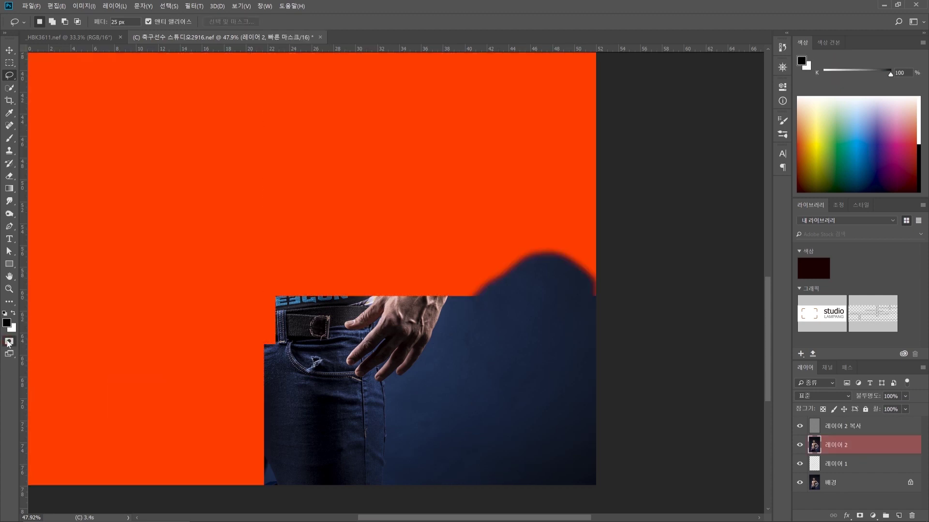
key(q)
click(448, 351)
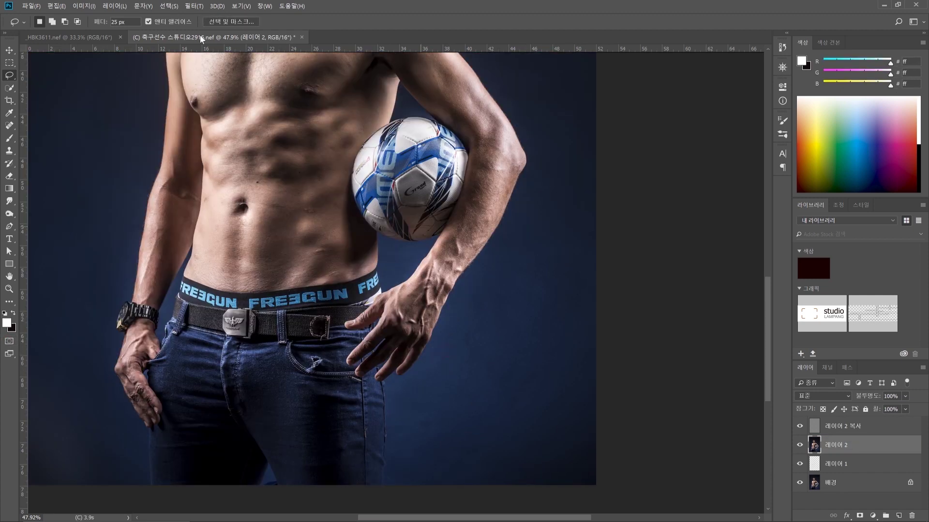
Step: Set Feather to 40 px and lasso the background right of the arm again, checking in Quick Mask
text(3)
text(40)
mouse_move(532, 437)
mouse_down()
mouse_move(485, 454)
mouse_move(579, 269)
mouse_move(594, 375)
mouse_up()
click(11, 341)
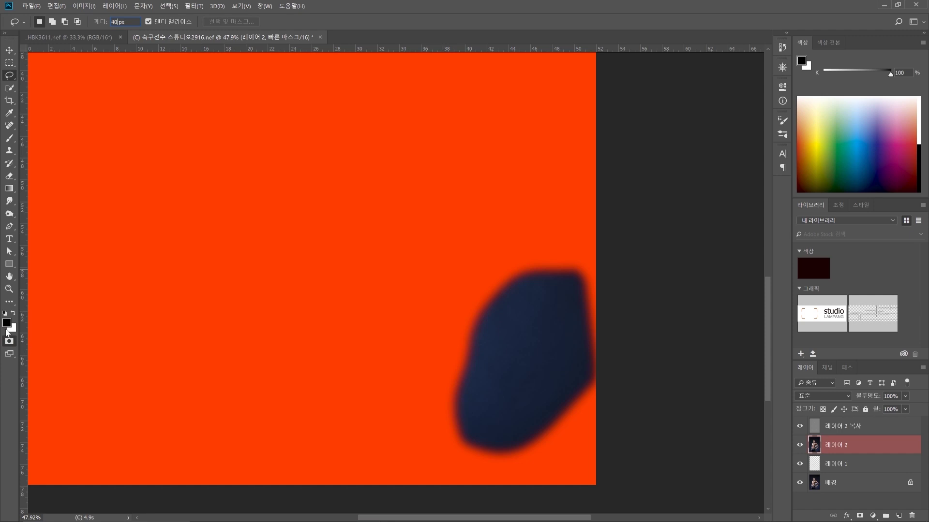
click(8, 342)
key(ctrl+d)
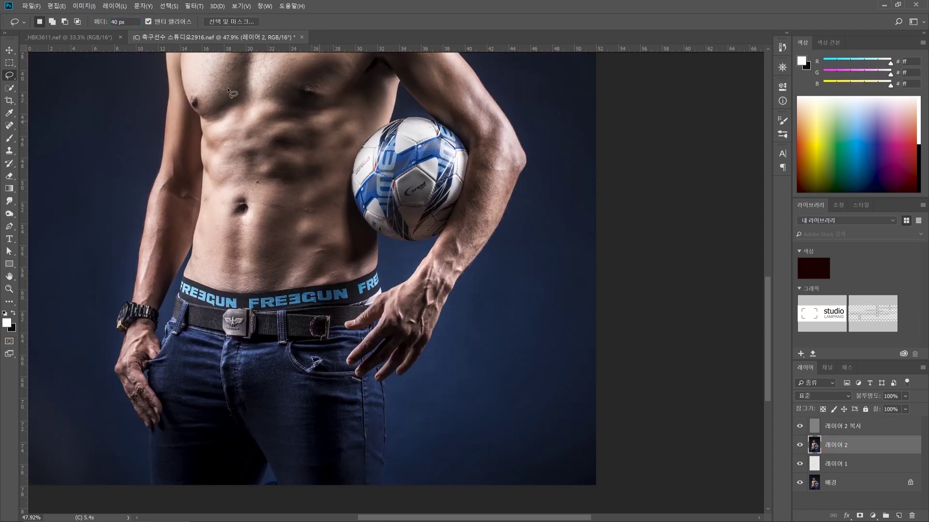
mouse_move(597, 212)
mouse_down()
mouse_move(507, 252)
mouse_move(454, 332)
mouse_move(485, 413)
mouse_move(610, 271)
mouse_move(597, 213)
mouse_up()
click(193, 6)
Step: Gaussian-blur the feathered background patch beside the arm and deselect
mouse_move(203, 172)
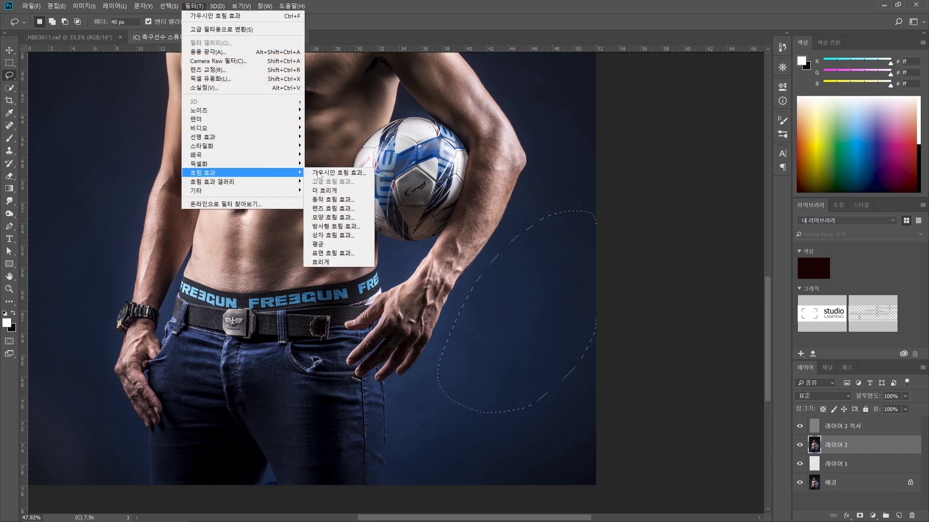
click(334, 172)
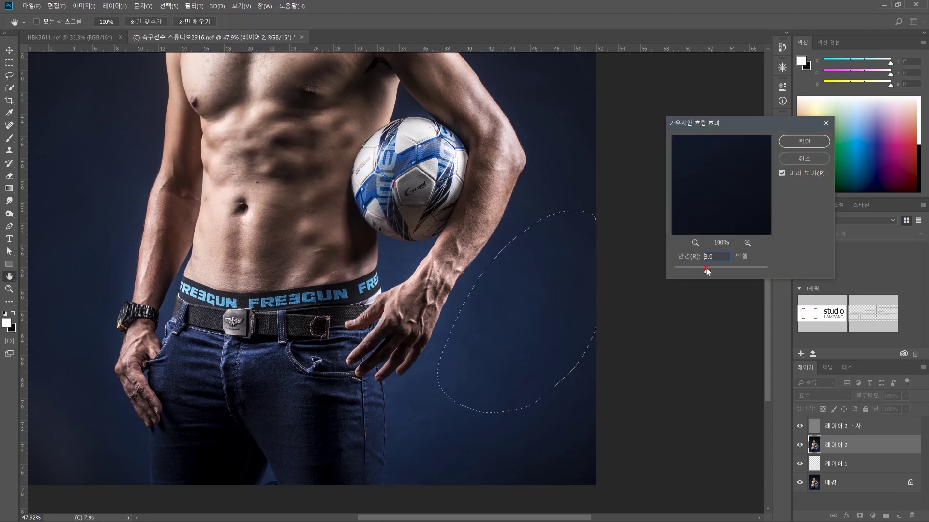
drag(724, 268, 721, 272)
click(803, 141)
key(l)
key(ctrl+d)
Step: Lasso further background patches along the lower right, the photo's right side and beside the upper arm
mouse_move(459, 380)
mouse_down()
mouse_move(491, 517)
mouse_move(609, 452)
mouse_move(605, 311)
mouse_move(572, 274)
mouse_move(557, 272)
mouse_move(607, 283)
mouse_up()
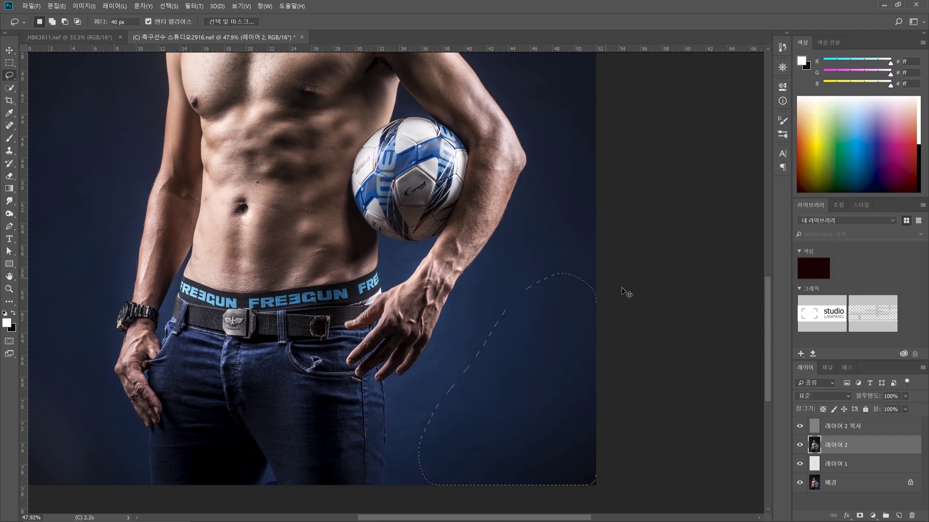
mouse_move(459, 333)
mouse_down()
mouse_move(394, 393)
mouse_move(394, 461)
mouse_move(421, 487)
mouse_move(459, 334)
mouse_up()
mouse_move(529, 271)
mouse_down()
mouse_move(523, 249)
mouse_move(541, 161)
mouse_move(583, 61)
mouse_up()
mouse_move(630, 301)
mouse_down()
mouse_move(569, 83)
mouse_move(650, 84)
mouse_move(683, 363)
mouse_move(703, 351)
mouse_up()
mouse_move(653, 139)
mouse_down()
mouse_move(645, 358)
mouse_move(485, 298)
mouse_move(449, 236)
mouse_move(399, 203)
mouse_move(377, 160)
mouse_move(469, 83)
mouse_move(605, 180)
mouse_move(676, 217)
mouse_up()
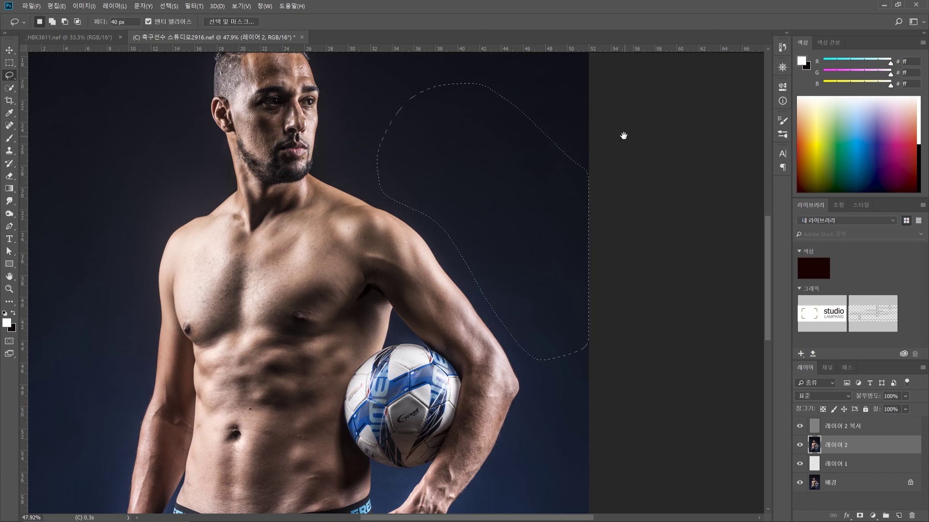
drag(625, 130, 635, 273)
mouse_move(618, 361)
mouse_down()
mouse_move(461, 213)
mouse_move(608, 112)
mouse_move(712, 292)
mouse_move(611, 270)
mouse_up()
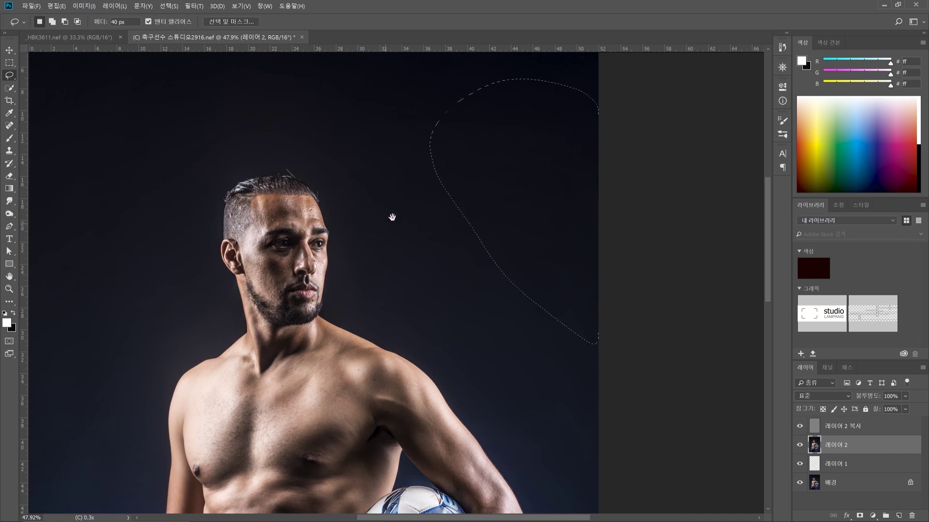
Step: Lasso background above the shoulder, over the head, near the top and along the left edge
drag(378, 216, 469, 230)
mouse_move(485, 337)
mouse_down()
mouse_move(444, 307)
mouse_move(416, 168)
mouse_move(493, 83)
mouse_move(581, 320)
mouse_move(532, 328)
mouse_up()
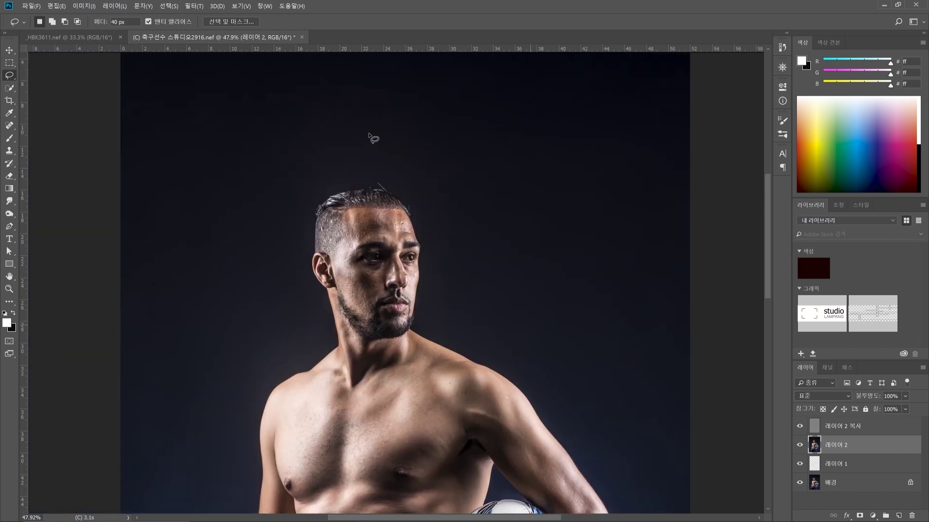
mouse_move(402, 161)
mouse_down()
mouse_move(239, 238)
mouse_move(243, 66)
mouse_move(425, 124)
mouse_move(470, 160)
mouse_up()
mouse_move(282, 172)
mouse_down()
mouse_move(316, 203)
mouse_move(345, 254)
mouse_up()
click(443, 181)
mouse_move(536, 140)
mouse_down()
mouse_move(239, 250)
mouse_move(176, 175)
mouse_move(237, 82)
mouse_move(532, 92)
mouse_move(601, 112)
mouse_move(524, 115)
mouse_move(456, 185)
mouse_move(541, 235)
mouse_move(725, 291)
mouse_move(792, 205)
mouse_move(790, 124)
mouse_move(761, 71)
mouse_move(696, 64)
mouse_up()
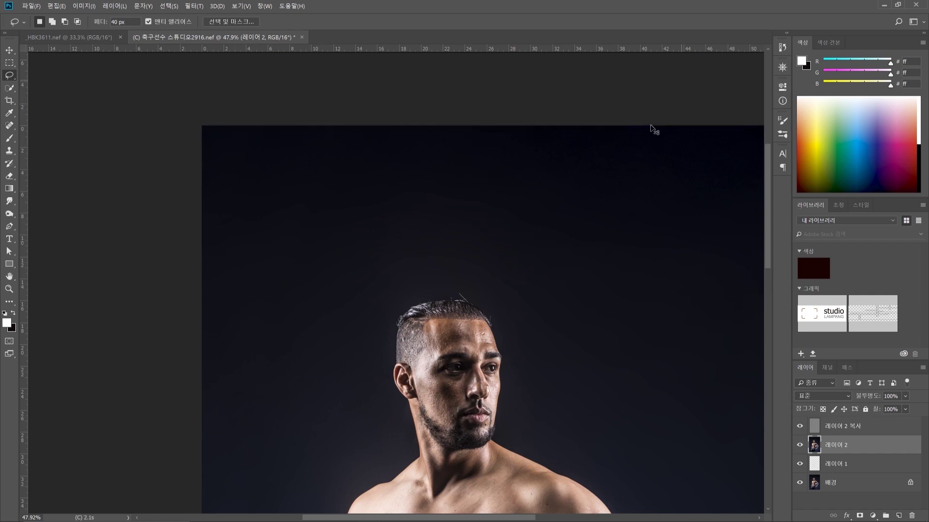
drag(281, 263, 295, 110)
mouse_move(212, 235)
mouse_down()
mouse_move(264, 115)
mouse_move(377, 214)
mouse_move(304, 367)
mouse_move(223, 332)
mouse_move(220, 237)
mouse_up()
mouse_move(324, 341)
mouse_down()
mouse_move(331, 197)
mouse_move(398, 209)
mouse_move(411, 265)
mouse_move(321, 398)
mouse_move(291, 379)
mouse_move(310, 353)
mouse_up()
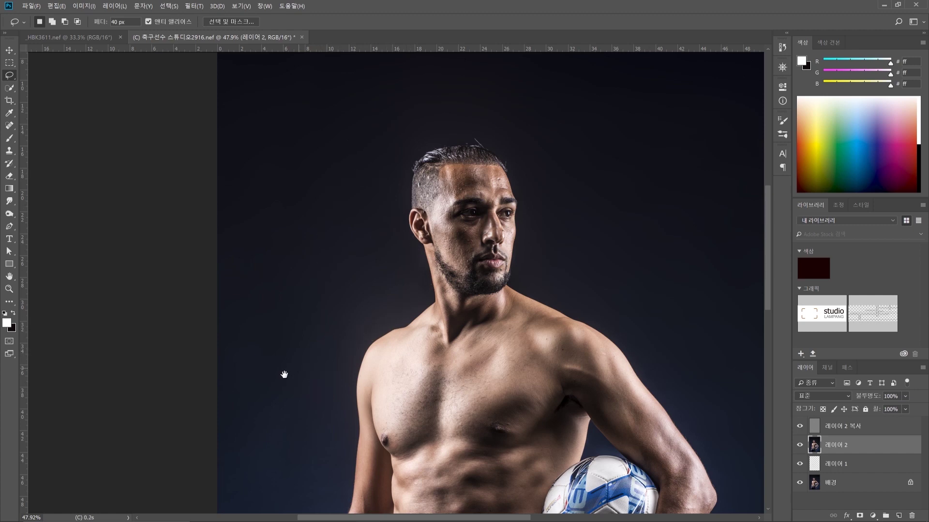
Step: Lasso background patches left of the chest, legs and waist and reapply the blur
scroll(303, 176, down, 5)
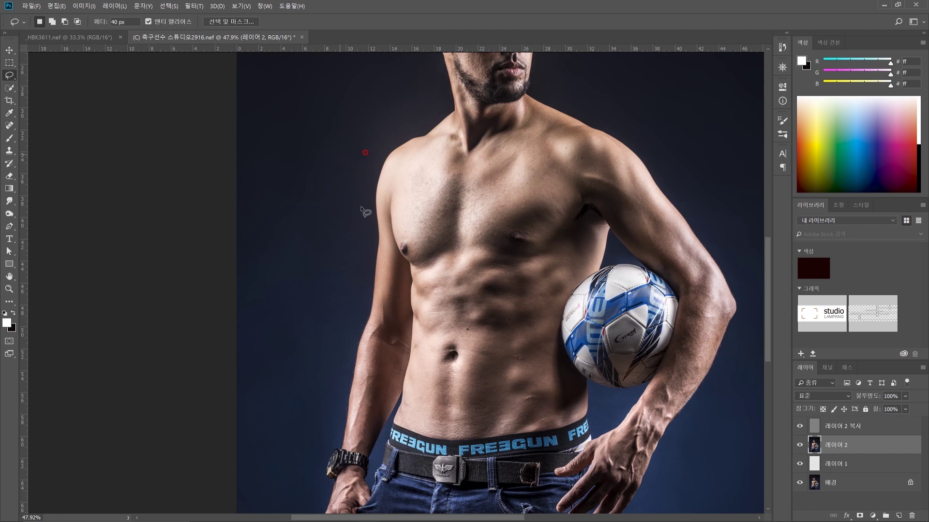
mouse_move(337, 357)
mouse_down()
mouse_move(247, 354)
mouse_move(213, 266)
mouse_move(218, 158)
mouse_move(259, 103)
mouse_move(345, 103)
mouse_move(402, 155)
mouse_move(333, 188)
mouse_up()
click(339, 147)
mouse_move(294, 221)
mouse_down()
mouse_move(192, 87)
mouse_move(299, 77)
mouse_move(339, 144)
mouse_up()
click(404, 146)
scroll(296, 98, down, 5)
mouse_move(337, 99)
mouse_down()
mouse_move(334, 203)
mouse_move(321, 263)
mouse_move(306, 289)
mouse_move(248, 274)
mouse_move(218, 189)
mouse_move(212, 106)
mouse_move(227, 70)
mouse_move(252, 63)
mouse_up()
drag(272, 220, 272, 150)
mouse_move(331, 331)
mouse_down()
mouse_move(318, 281)
mouse_move(283, 215)
mouse_move(222, 169)
mouse_move(151, 286)
mouse_move(159, 410)
mouse_move(284, 458)
mouse_move(328, 425)
mouse_move(331, 337)
mouse_move(360, 375)
mouse_up()
mouse_move(309, 336)
mouse_down()
mouse_move(335, 339)
mouse_move(284, 328)
mouse_move(199, 332)
mouse_move(185, 385)
mouse_move(284, 418)
mouse_move(331, 387)
mouse_move(345, 340)
mouse_up()
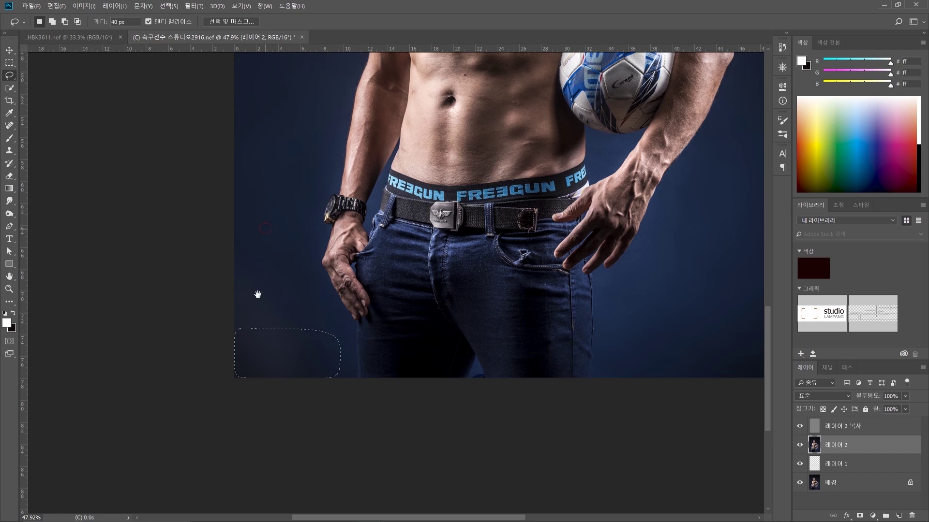
scroll(261, 300, up, 3)
mouse_move(273, 313)
mouse_down()
mouse_move(323, 237)
mouse_move(338, 129)
mouse_move(242, 97)
mouse_move(155, 265)
mouse_move(235, 313)
mouse_move(272, 304)
mouse_up()
key(ctrl+alt+f)
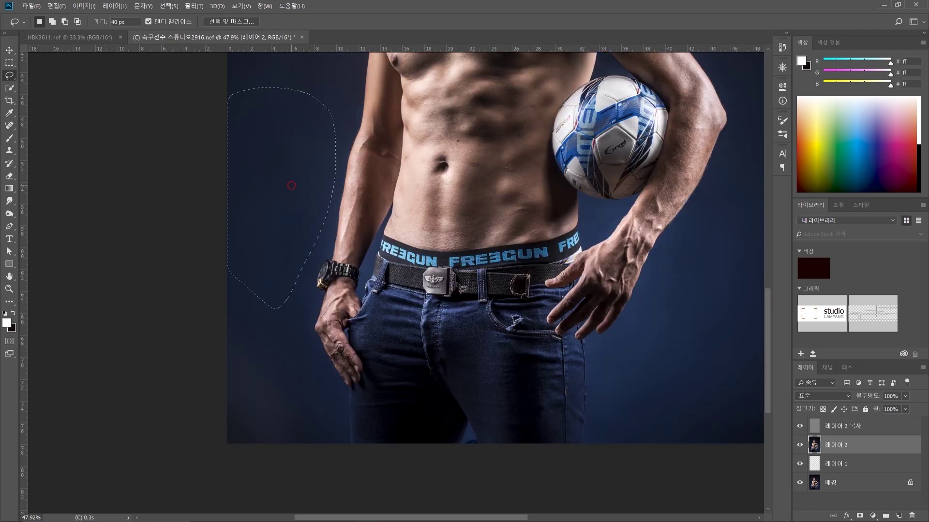
Step: Outline the background gaps beside the hip, under the ball, along the right side and beside the arm
mouse_move(674, 387)
mouse_down()
mouse_move(636, 375)
mouse_move(597, 407)
mouse_up()
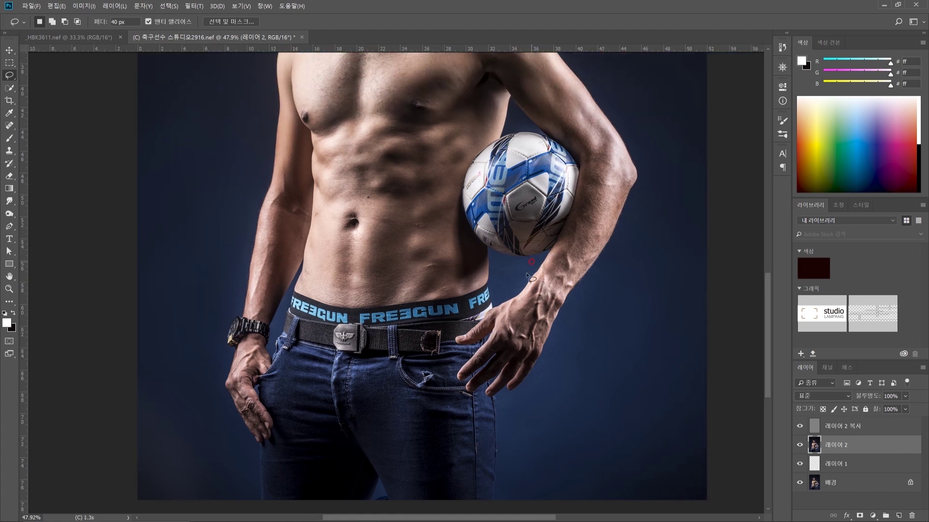
mouse_move(492, 290)
mouse_down()
mouse_move(496, 258)
mouse_move(550, 264)
mouse_up()
click(515, 297)
key(ctrl+alt+f)
drag(496, 300, 498, 262)
click(610, 291)
scroll(694, 300, down, 5)
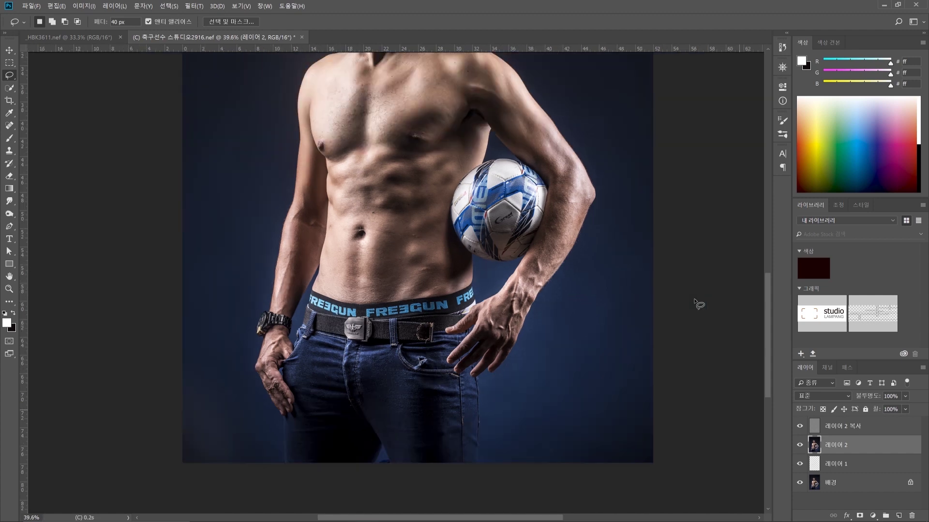
scroll(589, 294, up, 2)
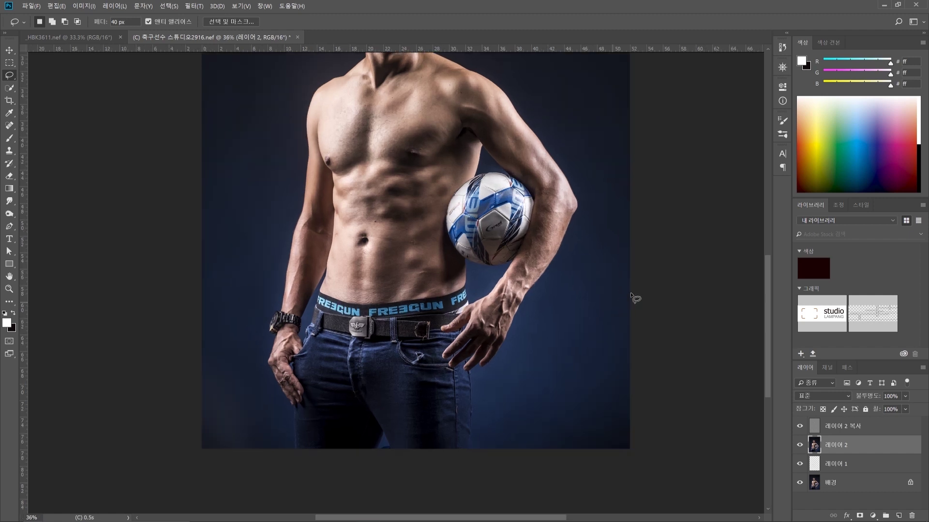
mouse_move(572, 330)
mouse_down()
mouse_move(565, 274)
mouse_move(593, 212)
mouse_move(631, 174)
mouse_move(740, 252)
mouse_up()
click(615, 347)
mouse_move(510, 418)
mouse_down()
mouse_move(594, 268)
mouse_move(663, 329)
mouse_move(652, 392)
mouse_move(504, 452)
mouse_move(553, 325)
mouse_move(675, 325)
mouse_move(641, 374)
mouse_up()
Step: Show 레이어 2 복사 and group it with 레이어 2 into Group 1
click(839, 445)
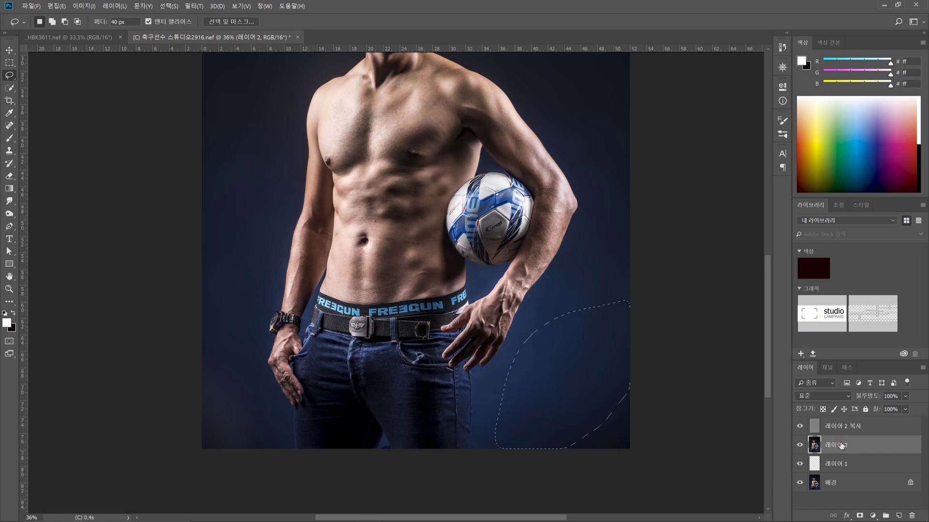
click(802, 426)
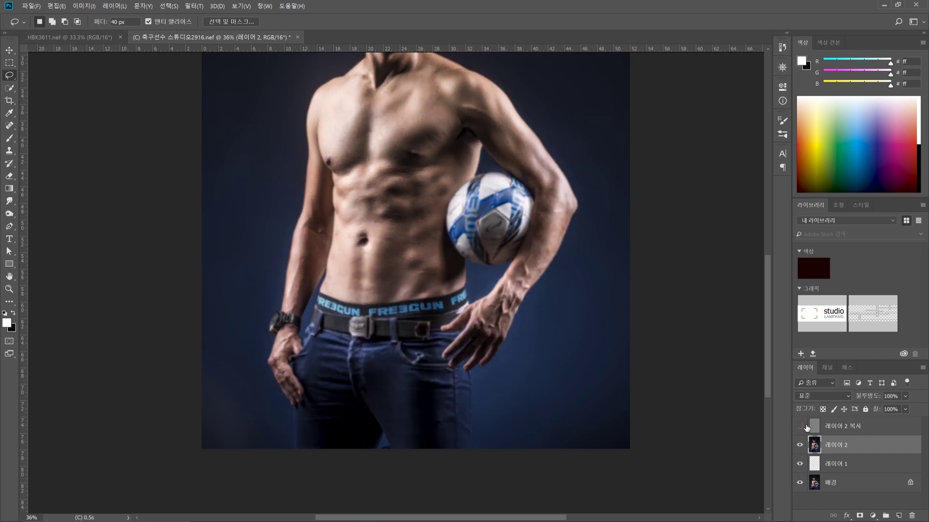
click(854, 426)
shift+click(866, 445)
key(ctrl+g)
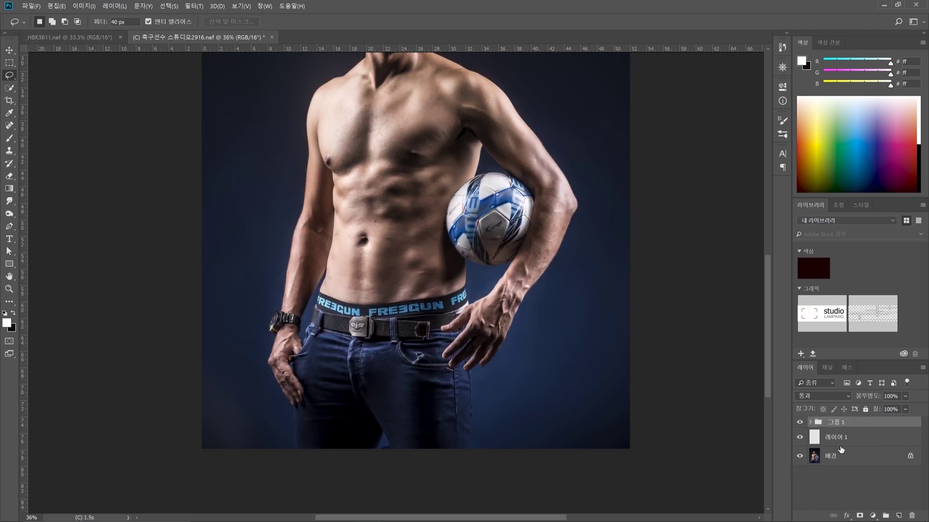
Step: Toggle Group 1 on and off to compare the zoomed-in torso before and after, leaving it visible
click(799, 424)
key(ctrl+plus)
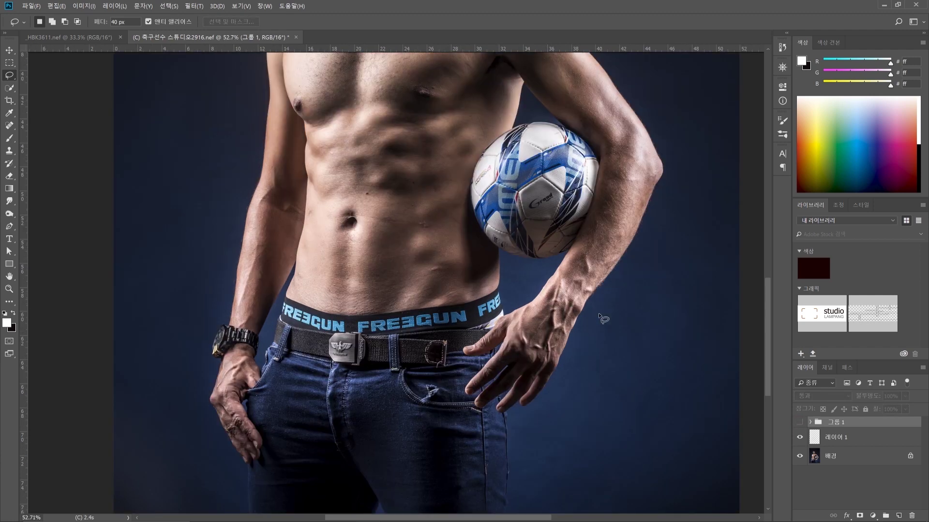
drag(471, 253, 417, 180)
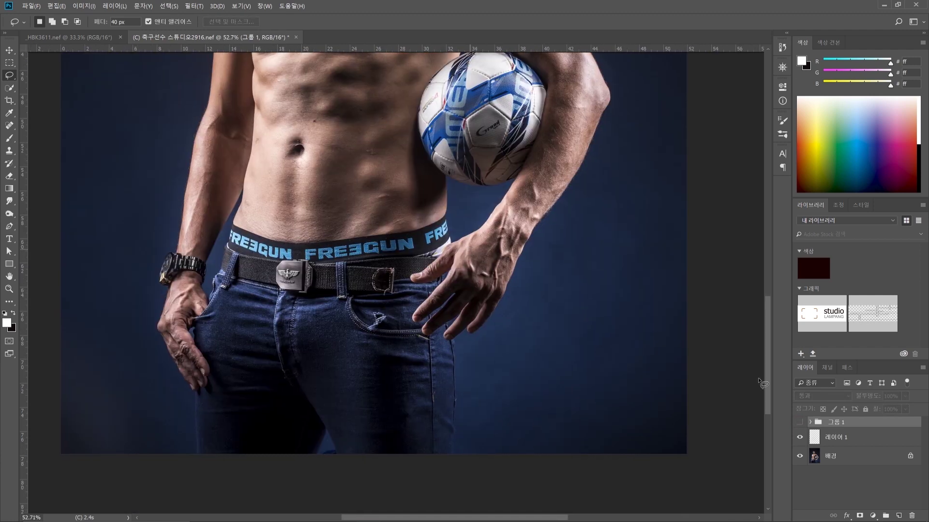
click(800, 424)
click(799, 424)
click(800, 425)
click(800, 424)
click(799, 423)
key(ctrl+minus)
drag(459, 119, 451, 237)
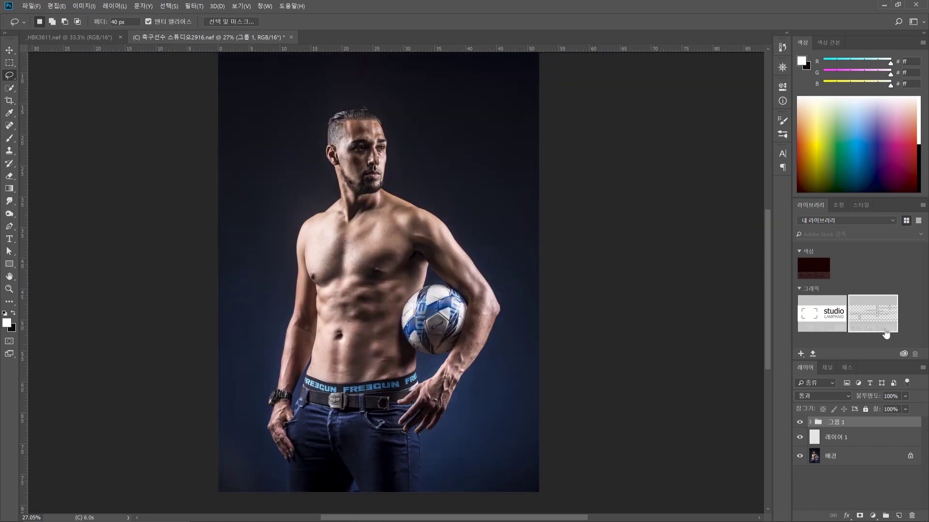
Step: Flatten via 배경으로 이미지 병합, save with Ctrl+S, close the portrait, and switch to Lightroom
click(922, 367)
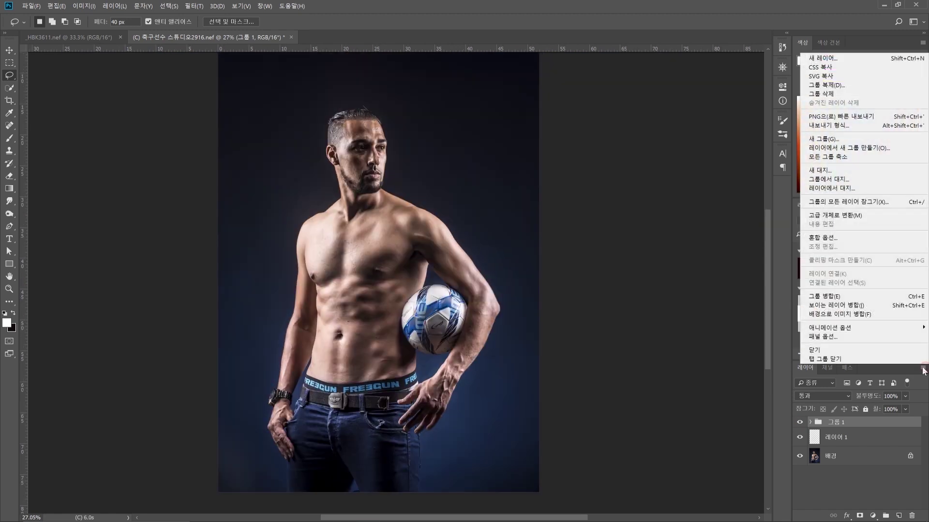
click(888, 319)
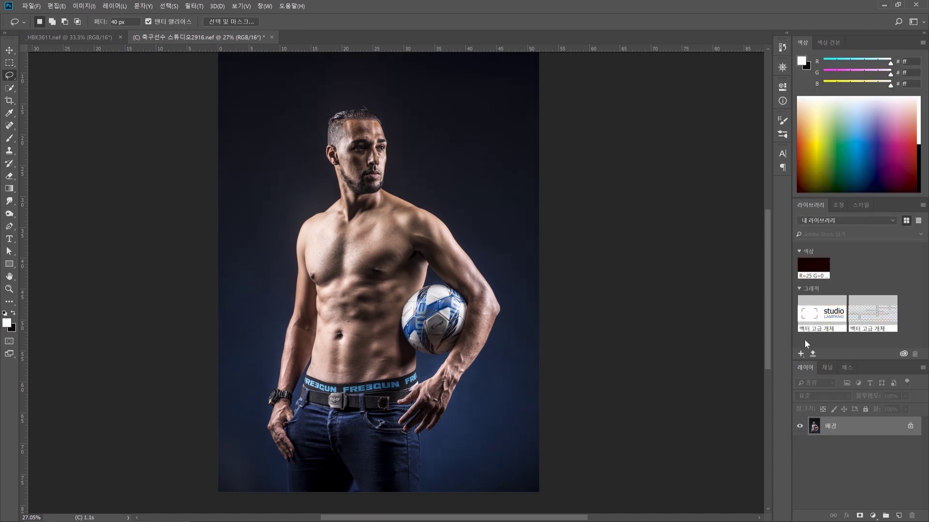
key(ctrl+s)
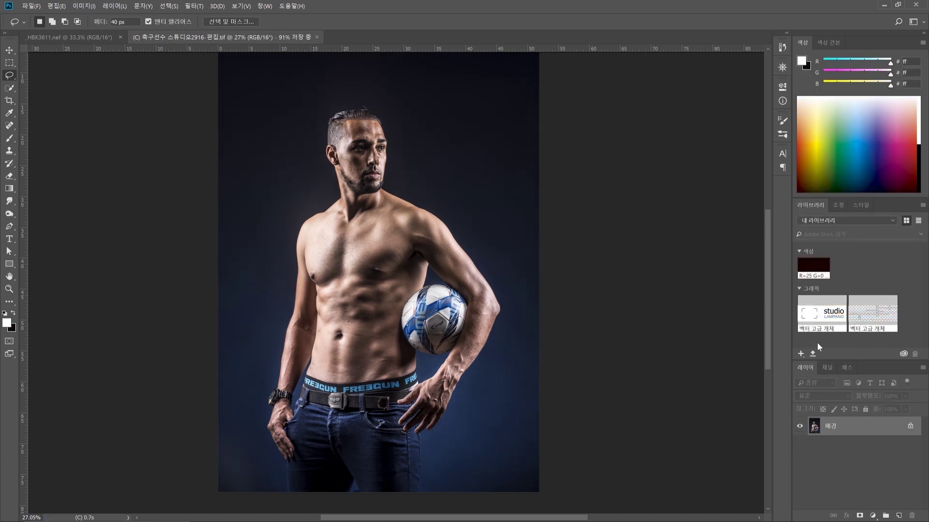
key(ctrl+w)
key(alt+Tab)
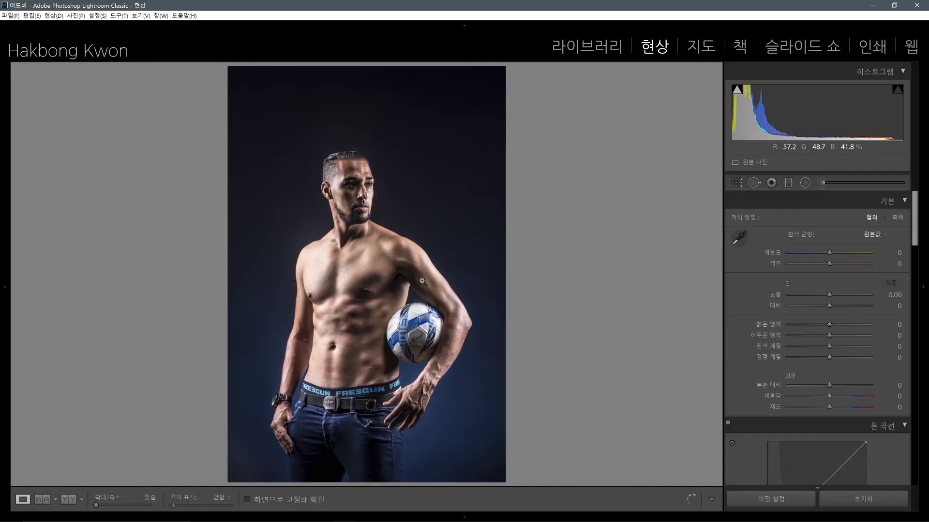
Step: Compare the edited 축구선수 스튜디오2916-편집 TIF and its original photo side by side in XY Compare
key(g)
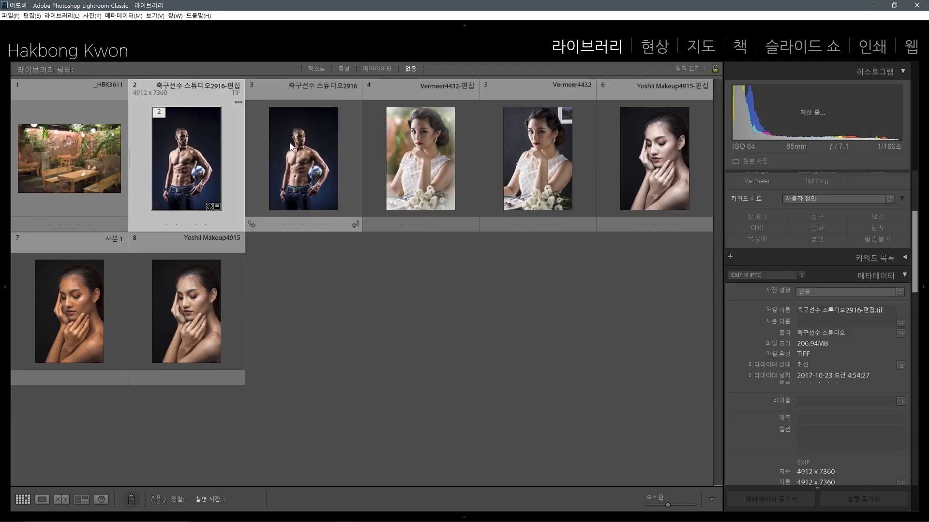
ctrl+click(292, 147)
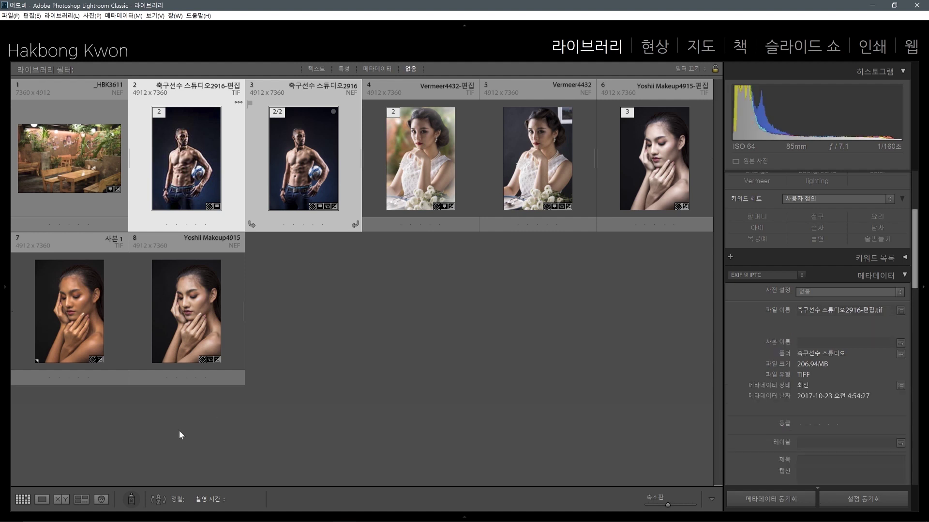
click(62, 500)
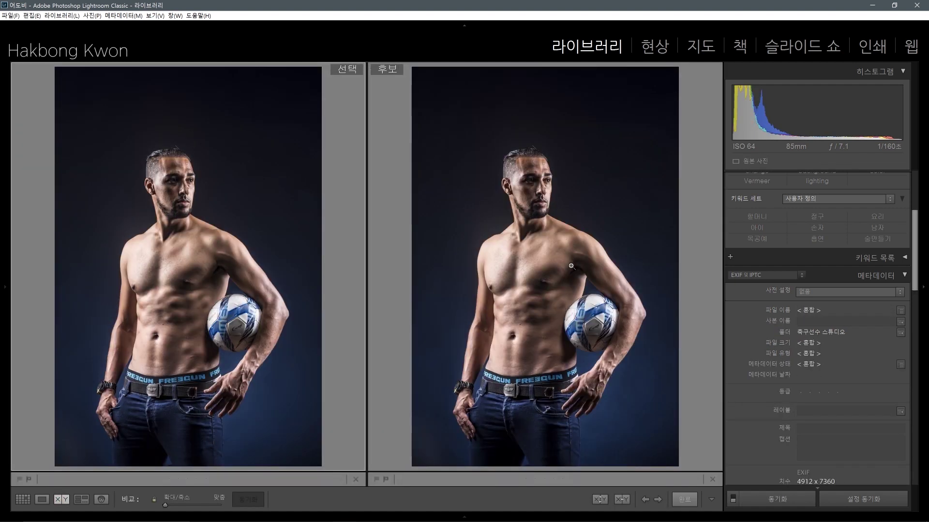
Step: Return to the Library grid and select only the original football photo
key(g)
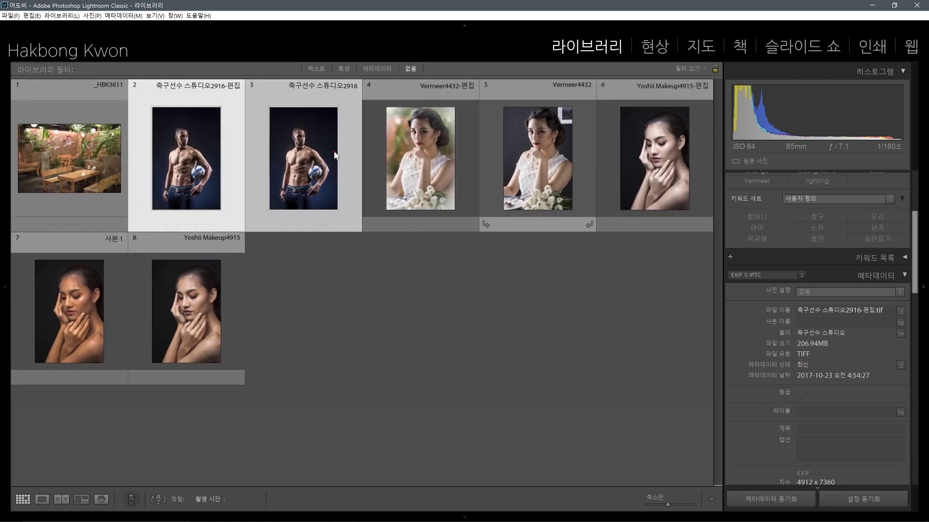
click(315, 170)
click(353, 284)
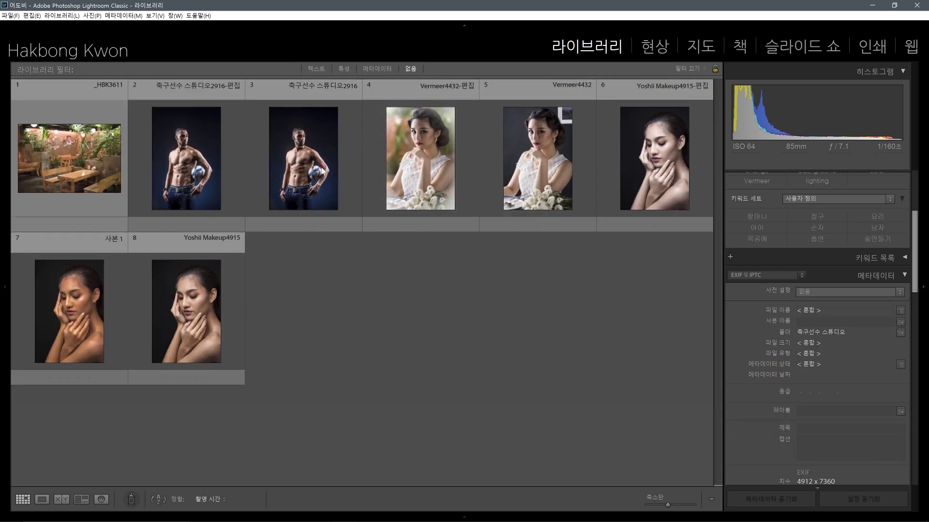
click(322, 166)
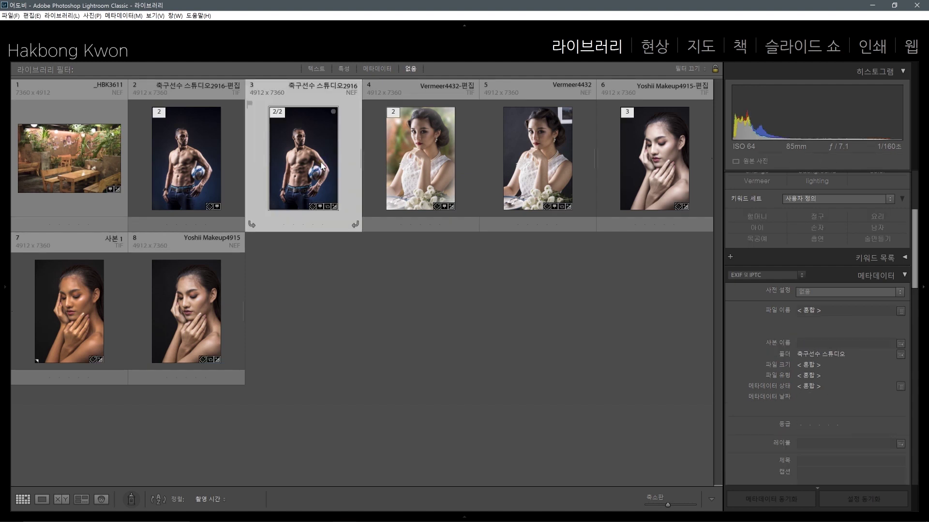
Step: Make a virtual copy (가상 사본) of the original photo and reset all its development settings (초기화)
right_click(321, 166)
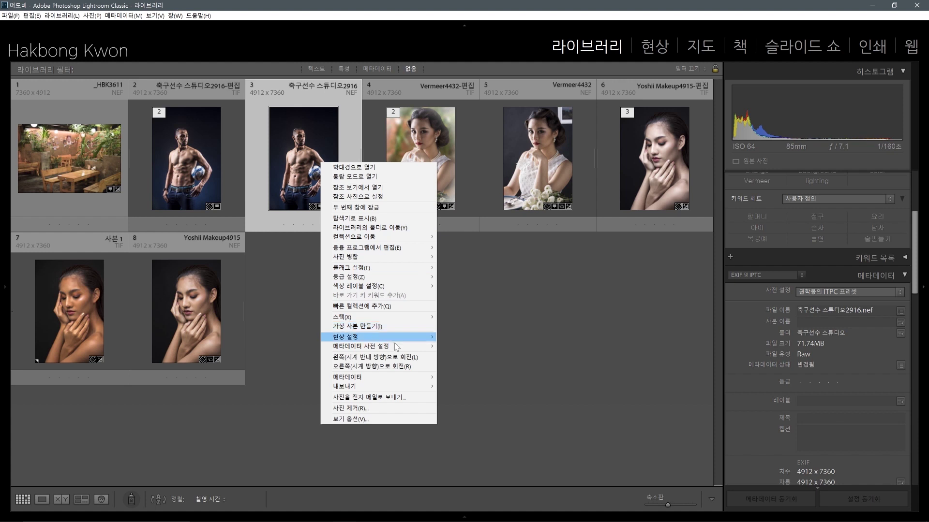
click(401, 326)
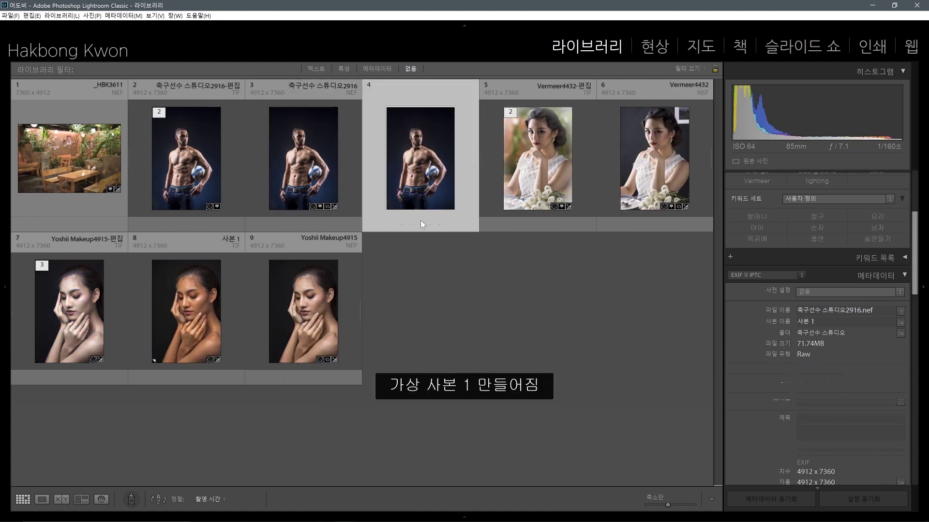
key(d)
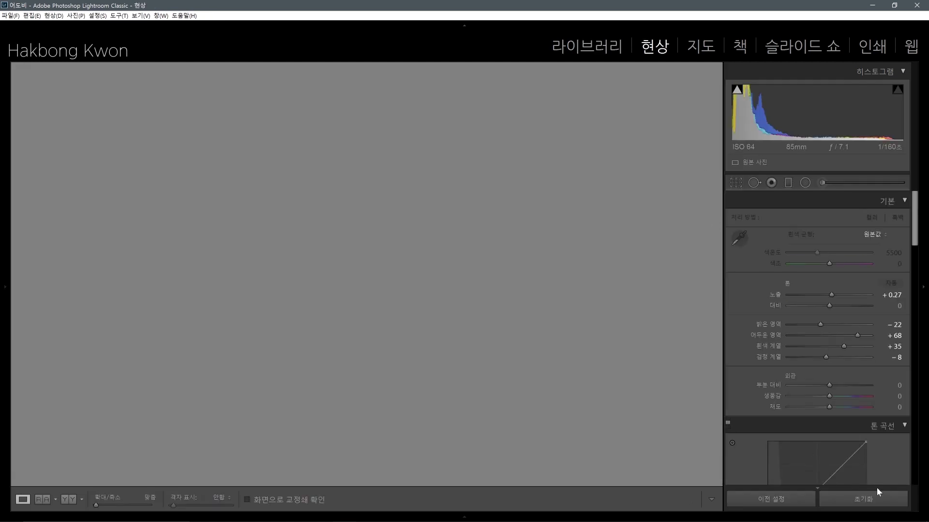
click(864, 499)
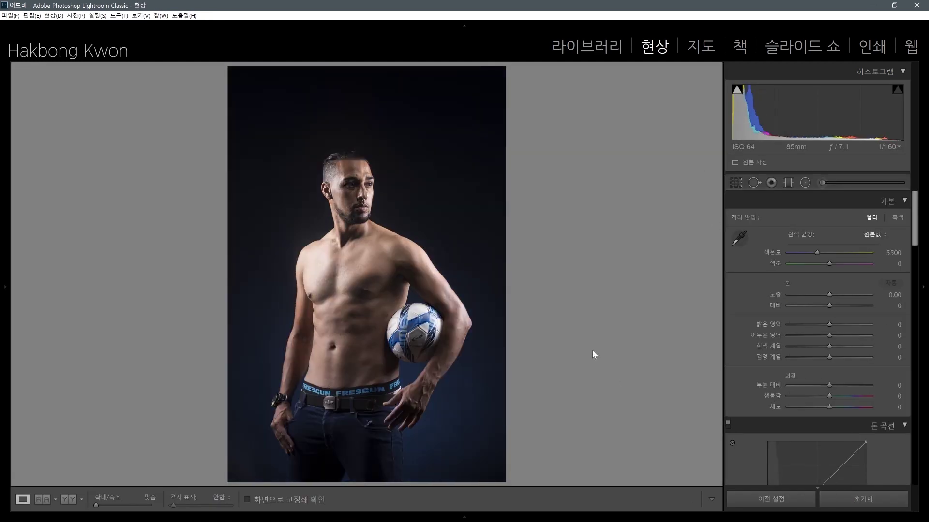
Step: Compare the retouched portrait with the reset copy 사본 1 side by side, then return to the grid
key(g)
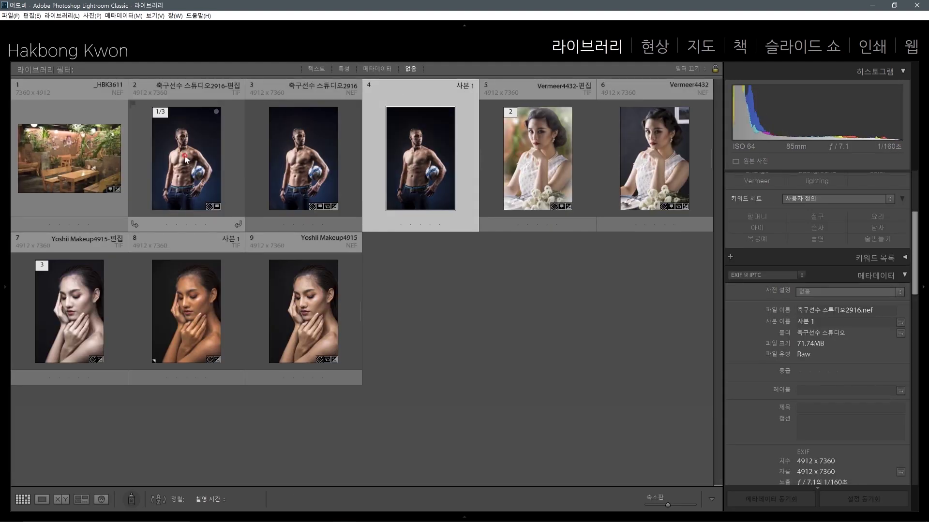
ctrl+click(186, 160)
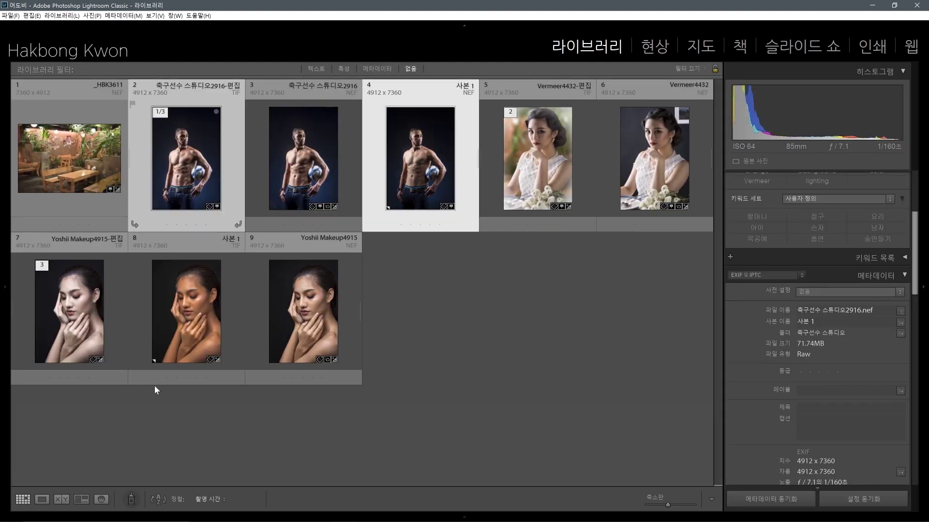
click(62, 500)
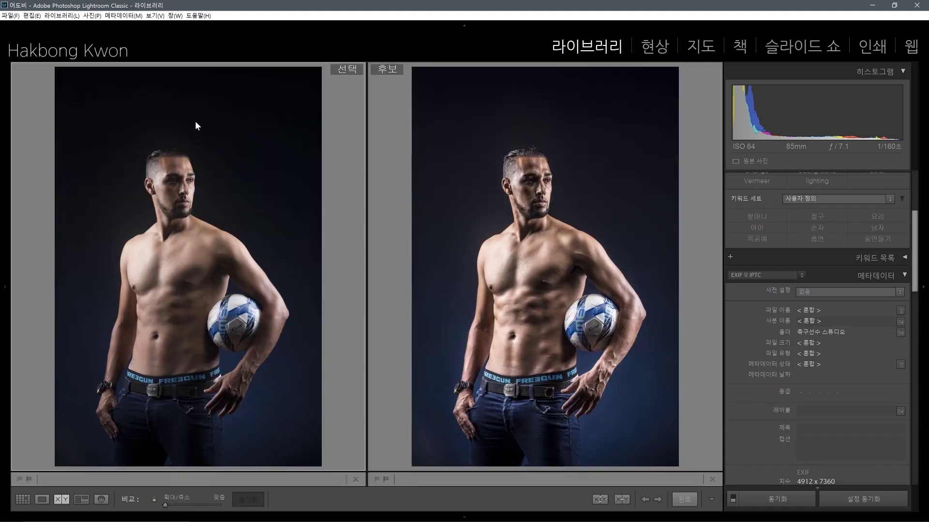
click(651, 223)
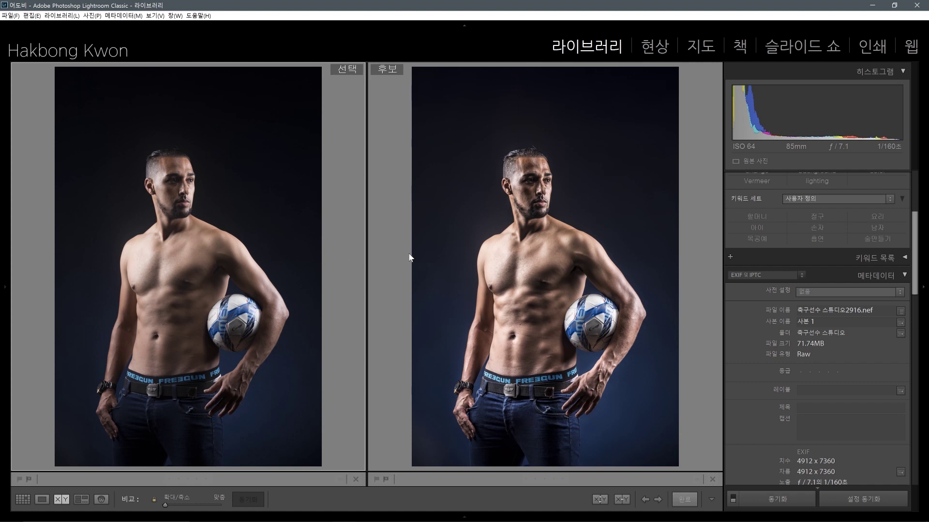
key(g)
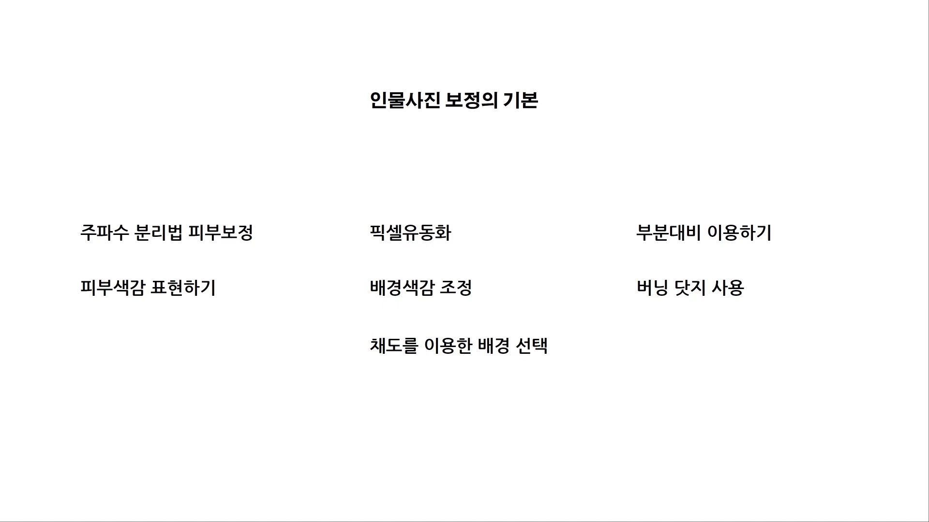